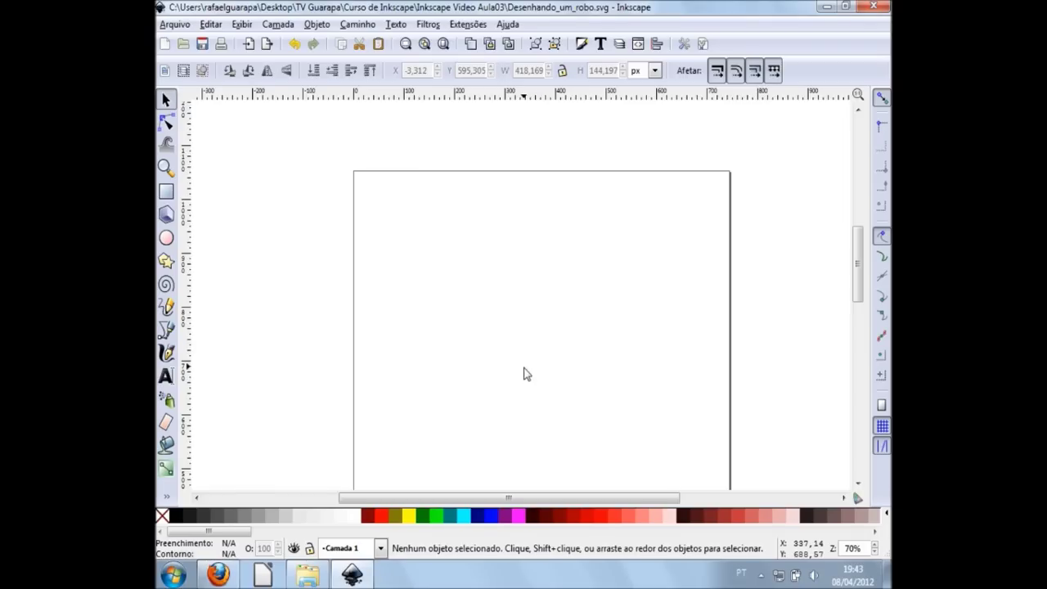
Draw a grey rectangle and scale it to about 207 × 220 px in the upper left
left_click(163, 191)
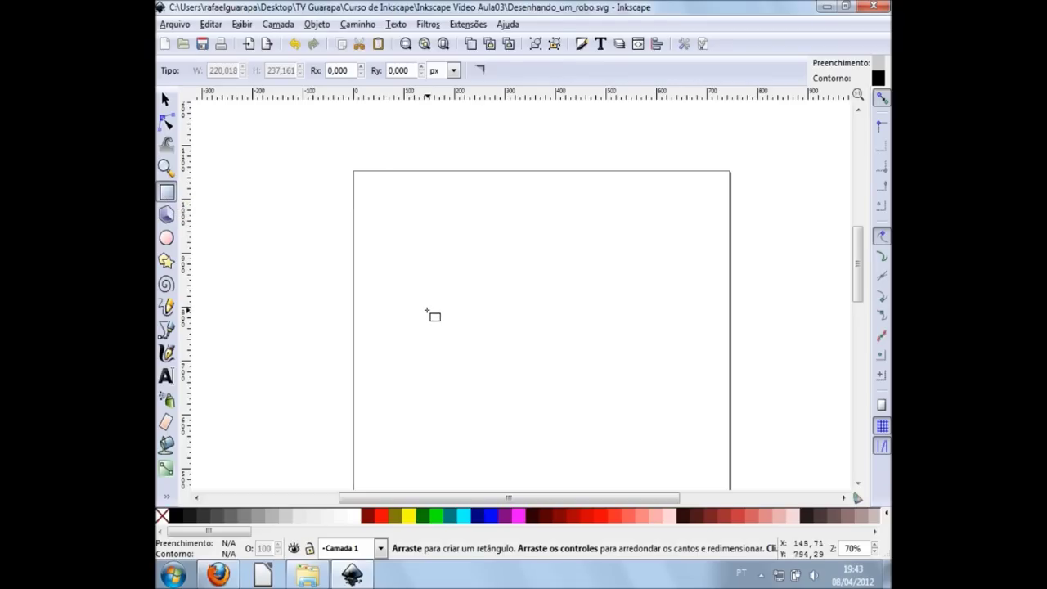
mouse_move(397, 219)
left_mouse_down()
mouse_move(549, 377)
mouse_move(472, 302)
mouse_move(483, 313)
mouse_move(581, 283)
mouse_move(508, 364)
mouse_move(488, 469)
left_mouse_up()
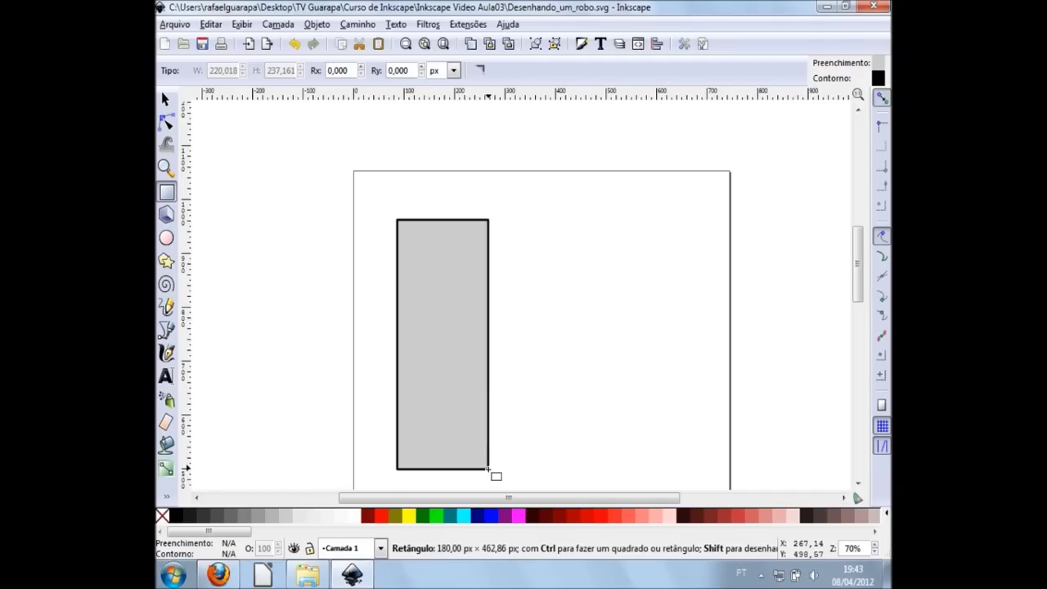
mouse_move(488, 469)
left_mouse_down()
mouse_move(534, 438)
mouse_move(568, 381)
mouse_move(536, 377)
left_mouse_up()
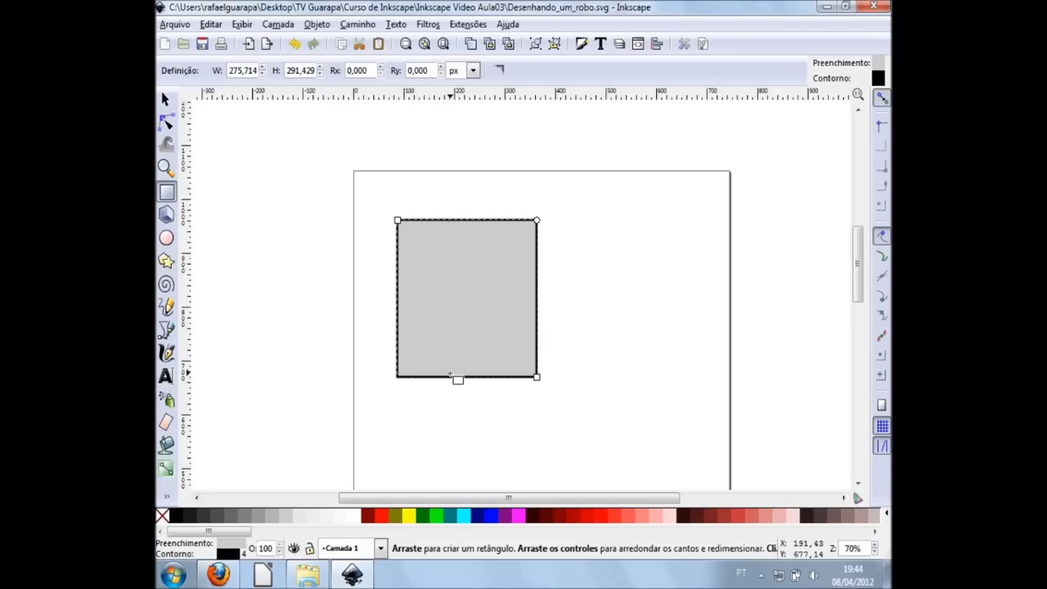
left_click(166, 99)
left_click_drag(478, 270, 500, 274)
left_click_drag(564, 388, 531, 349)
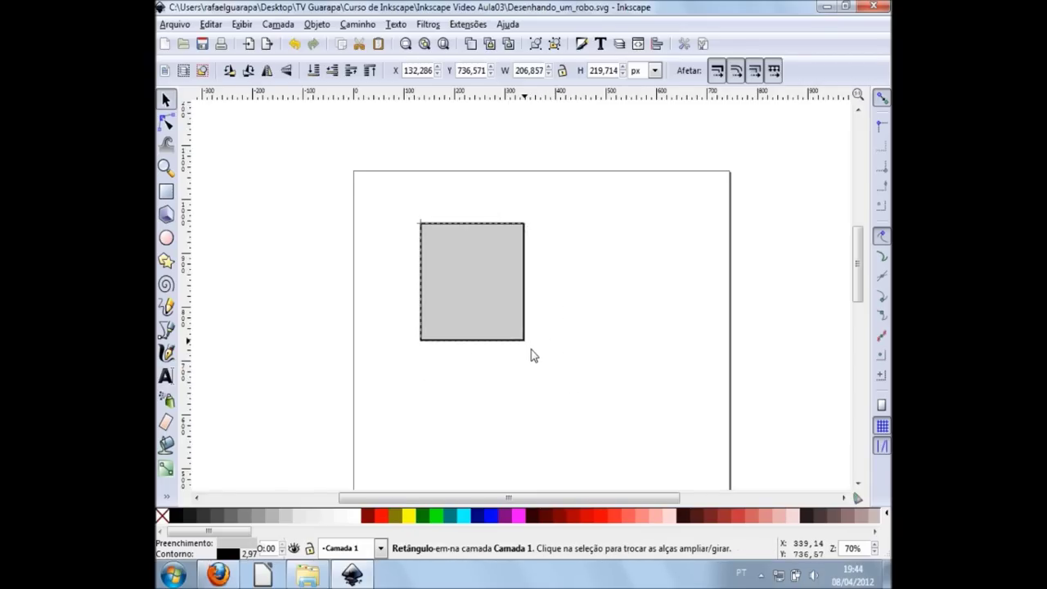
left_click(574, 314)
scroll(524, 305, "left", 2)
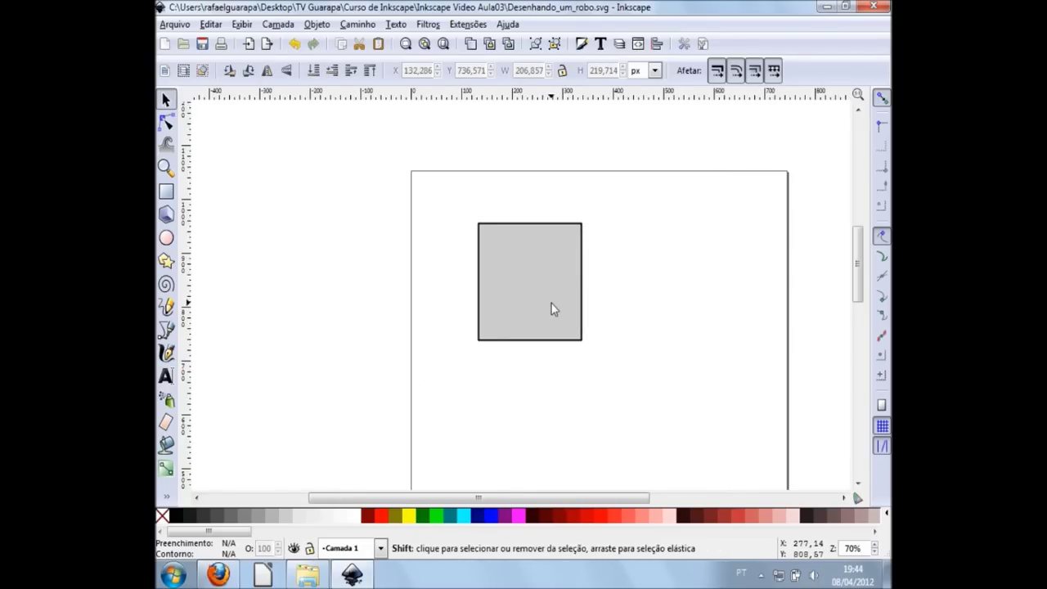
scroll(483, 269, "up", 2)
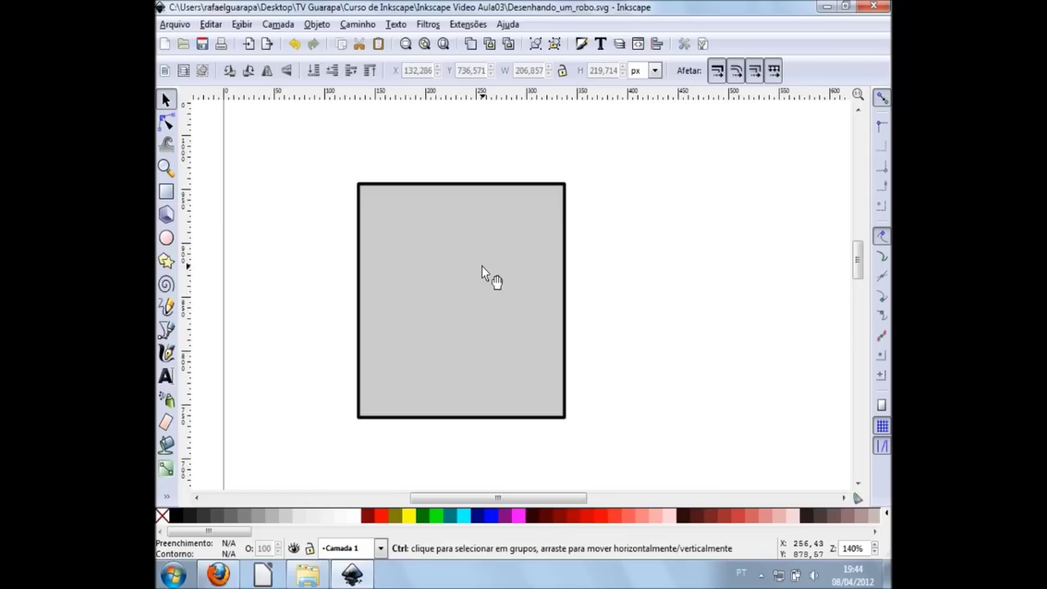
scroll(483, 311, "down", 2)
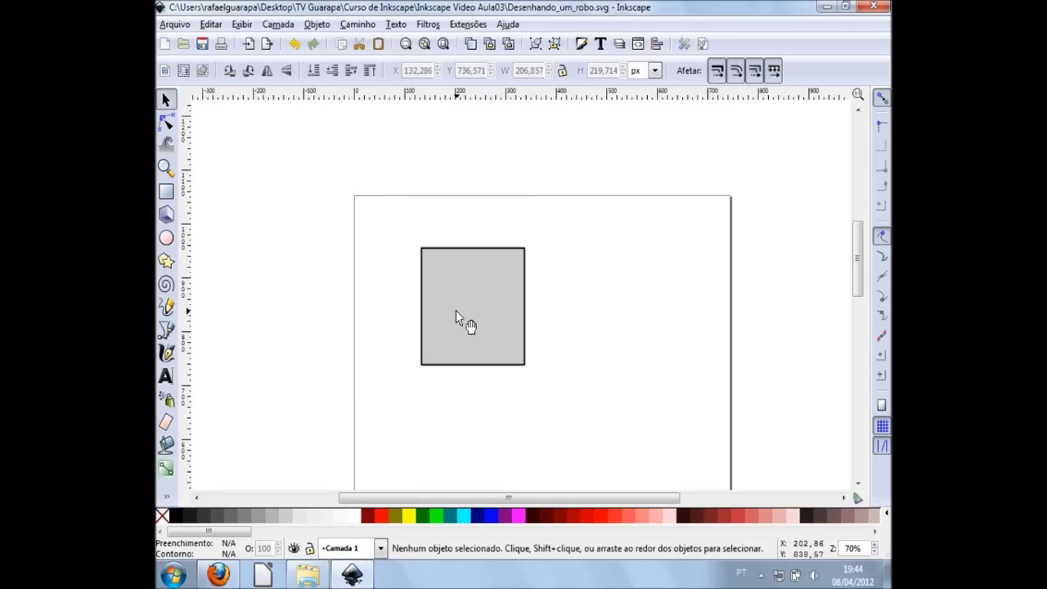
left_click(459, 317)
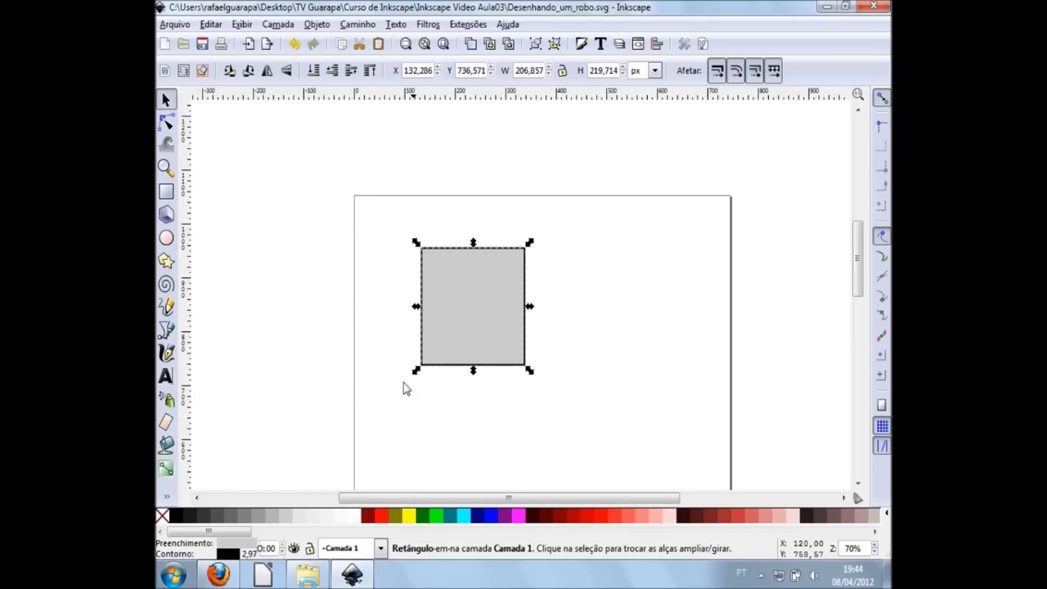
left_click(353, 517)
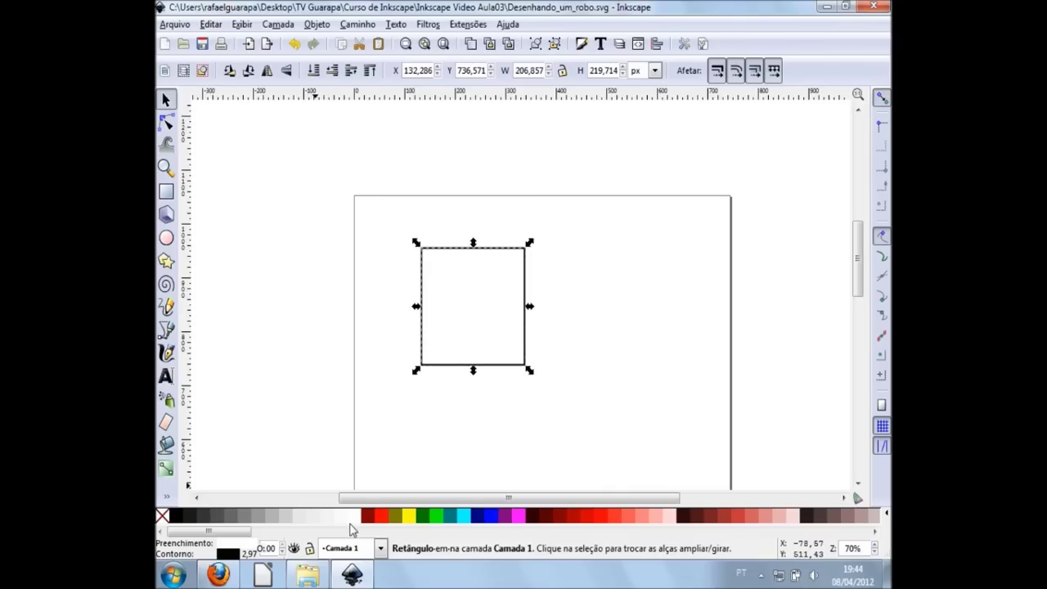
scroll(490, 294, "up", 1, "ctrl")
scroll(490, 295, "down", 1, "ctrl")
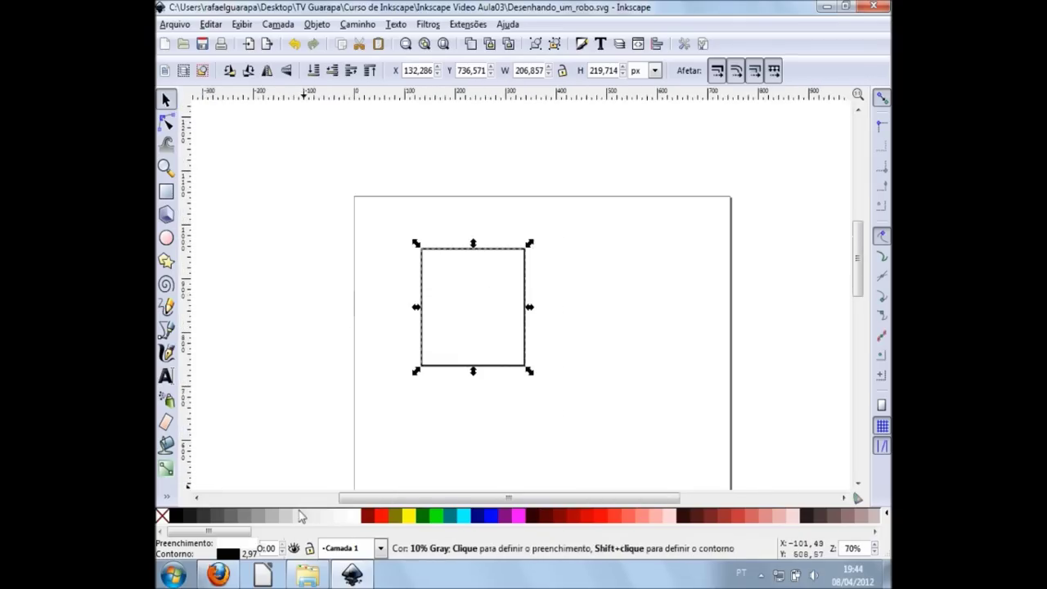
left_click(288, 517)
left_click(280, 516)
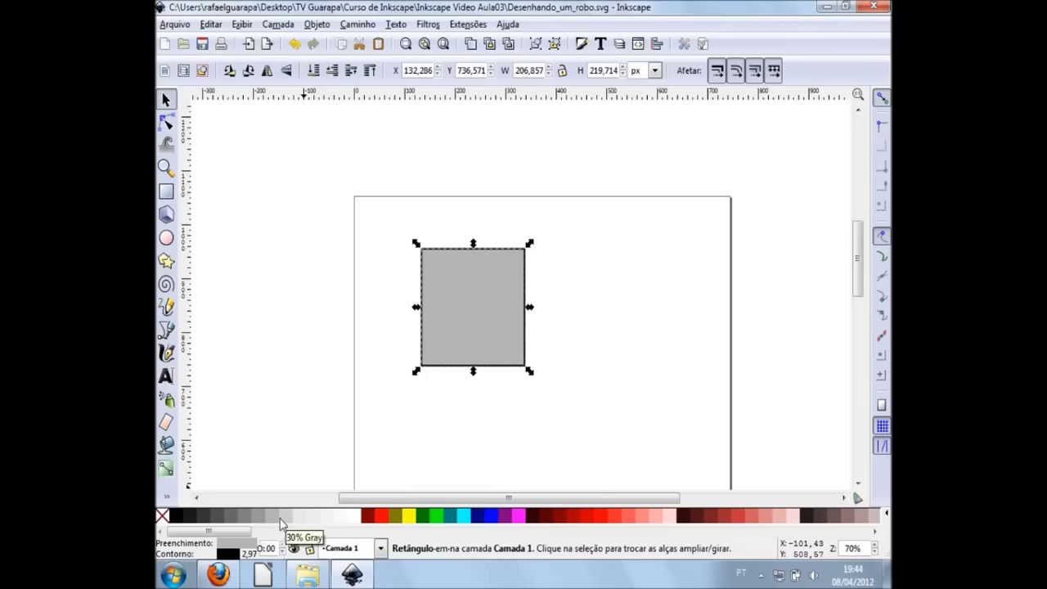
left_click(277, 518)
left_click(568, 348)
scroll(524, 329, "up", 2, "ctrl")
left_click(413, 358)
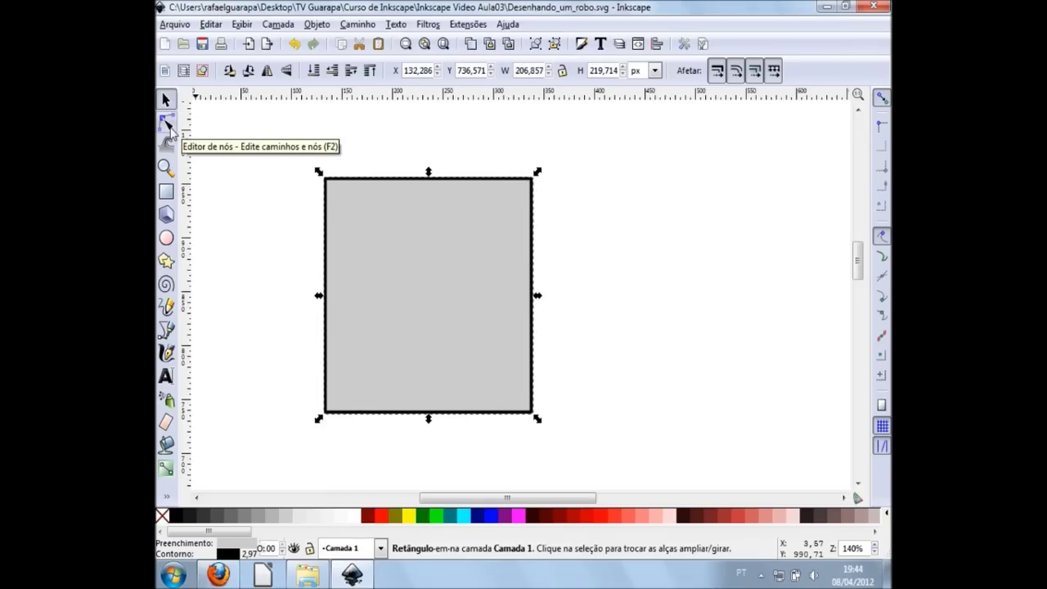
left_click(167, 125)
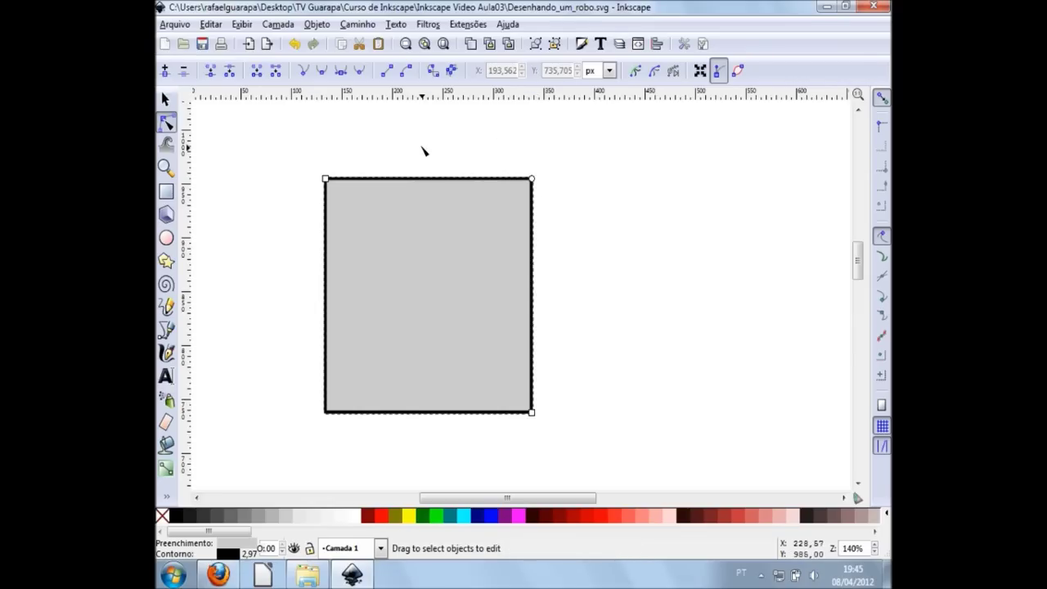
left_click(165, 99)
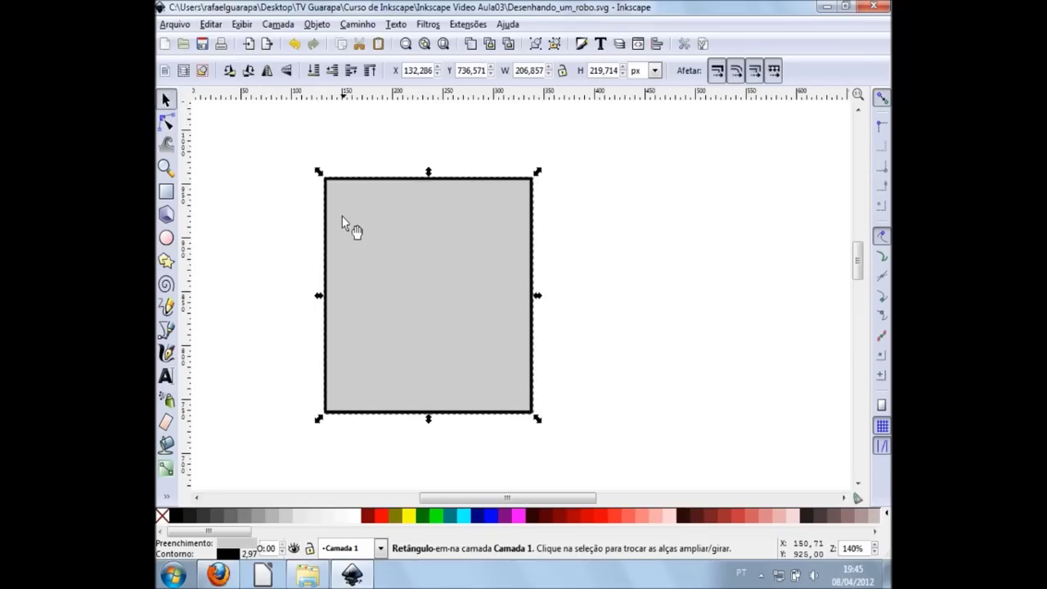
left_click(167, 129)
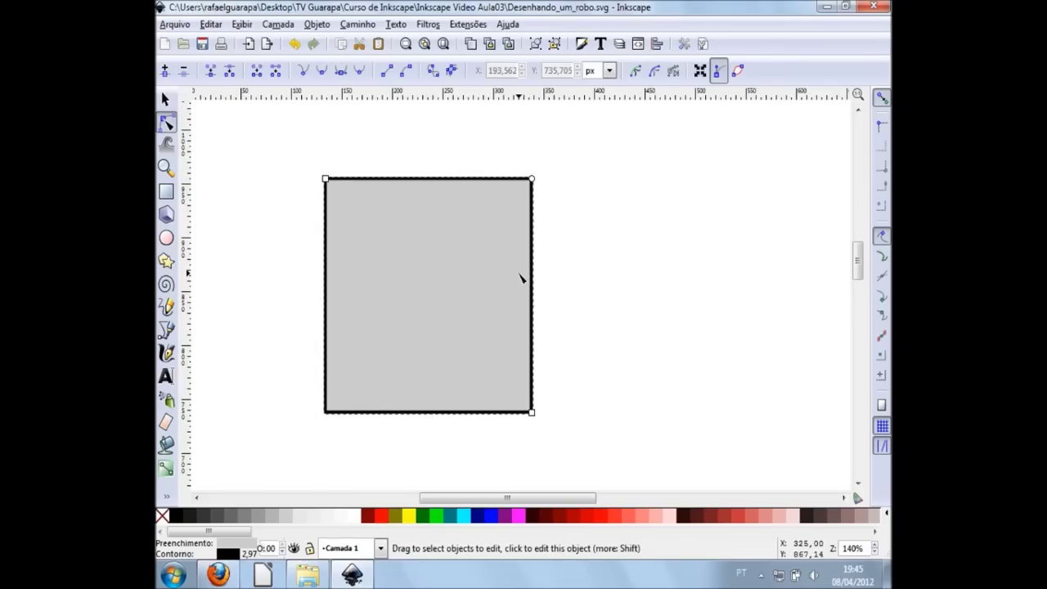
left_click_drag(532, 178, 514, 264)
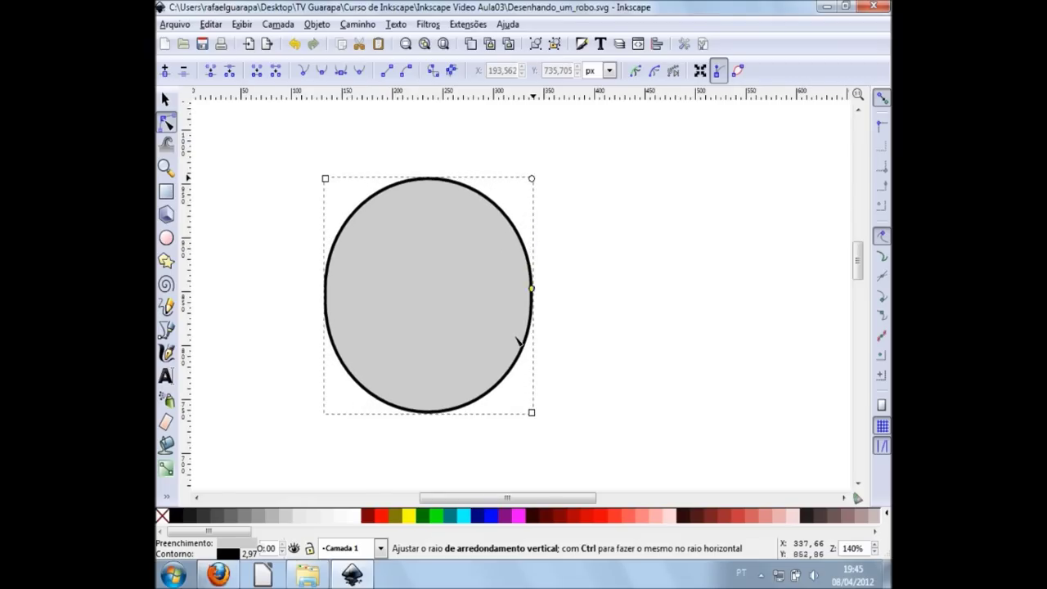
mouse_move(514, 263)
left_mouse_down()
mouse_move(524, 217)
mouse_move(528, 299)
mouse_move(532, 180)
left_mouse_up()
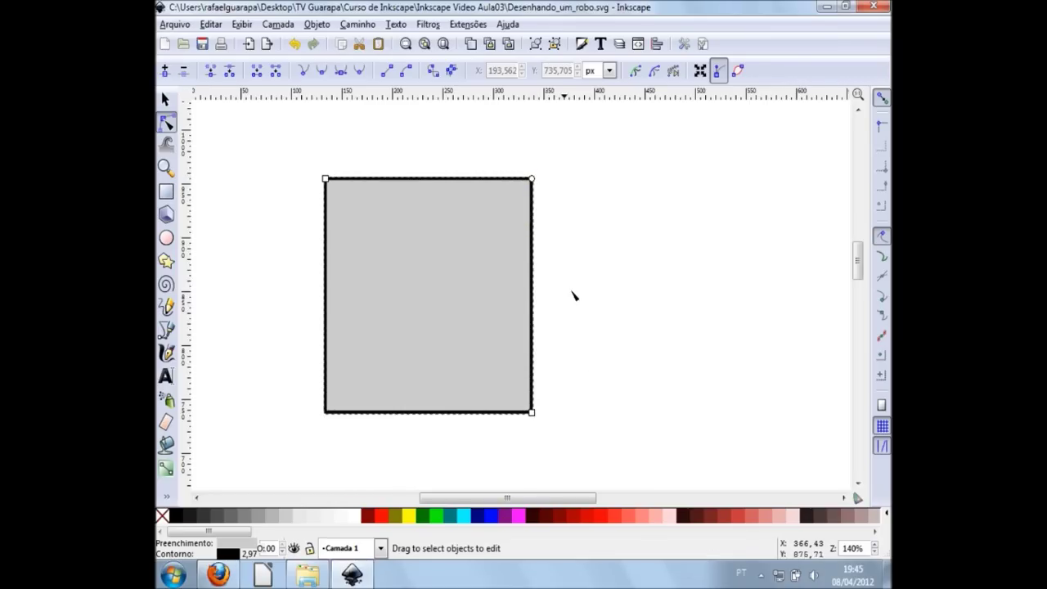
left_click_drag(532, 412, 753, 426)
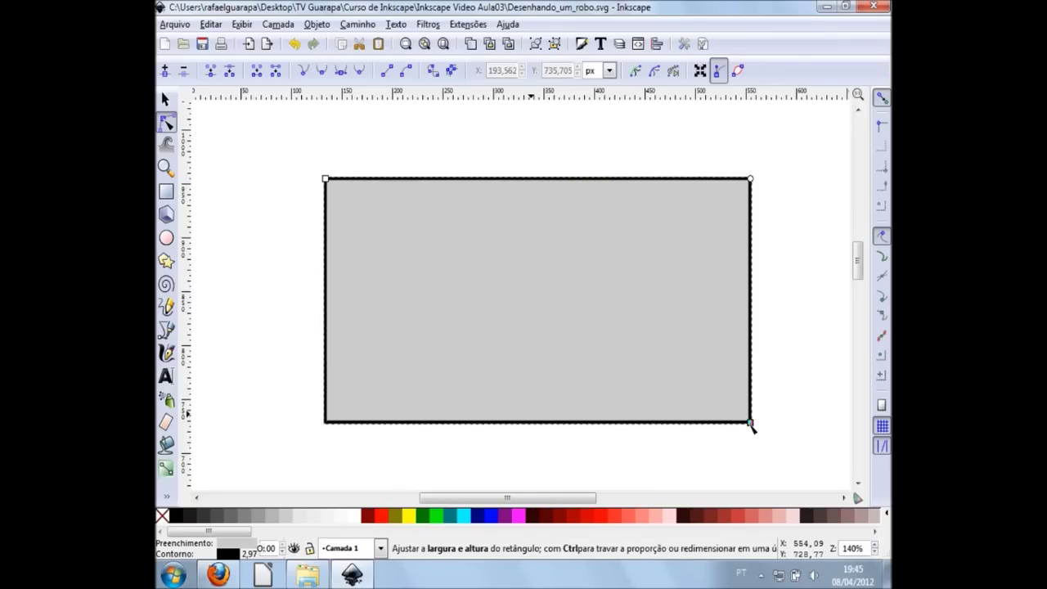
key("ctrl+z")
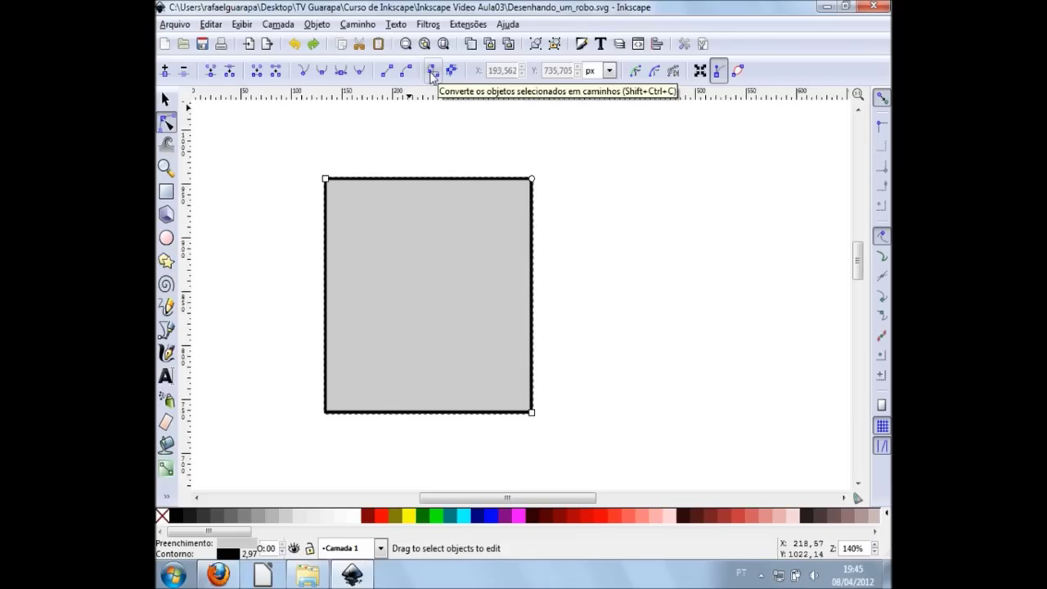
Convert the rectangle to a path and drag its top corners outward into a trapezoid
left_click(431, 76)
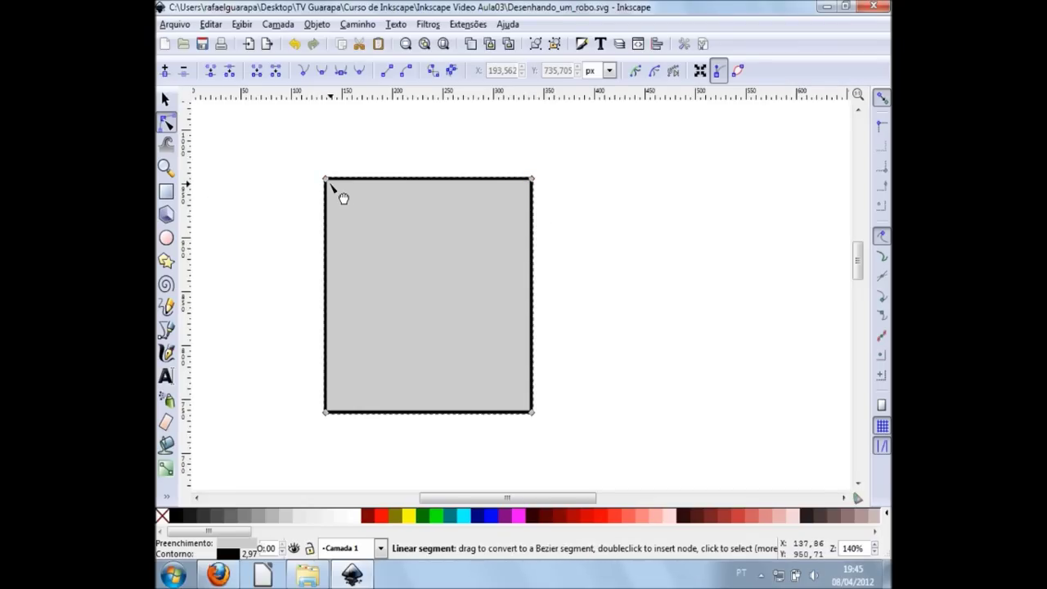
mouse_move(532, 180)
left_mouse_down()
mouse_move(626, 189)
mouse_move(690, 218)
mouse_move(649, 187)
mouse_move(586, 166)
mouse_move(627, 181)
left_mouse_up()
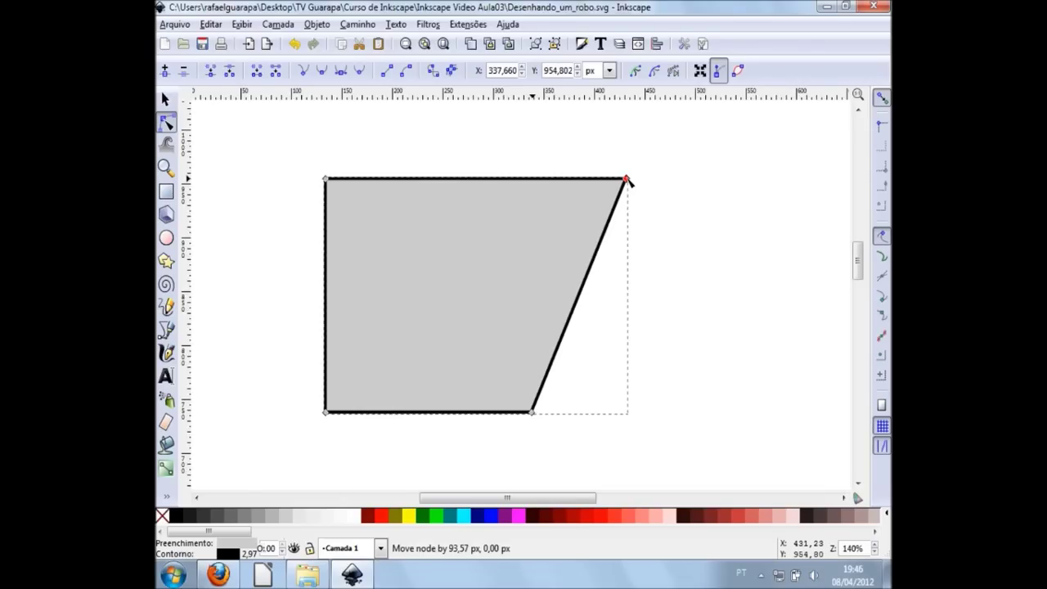
left_click_drag(627, 180, 626, 179)
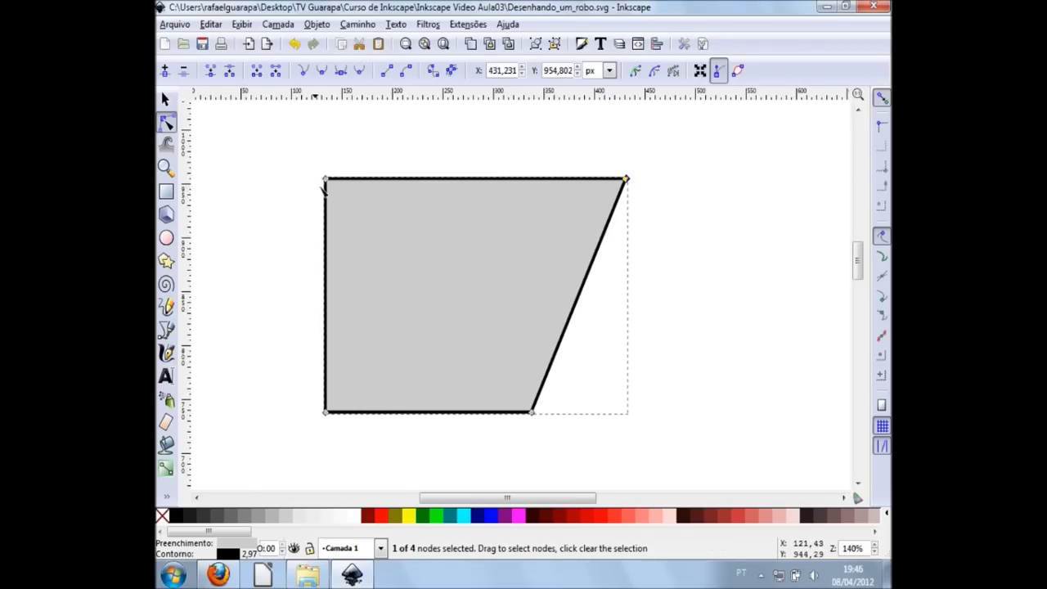
left_click_drag(326, 179, 220, 182)
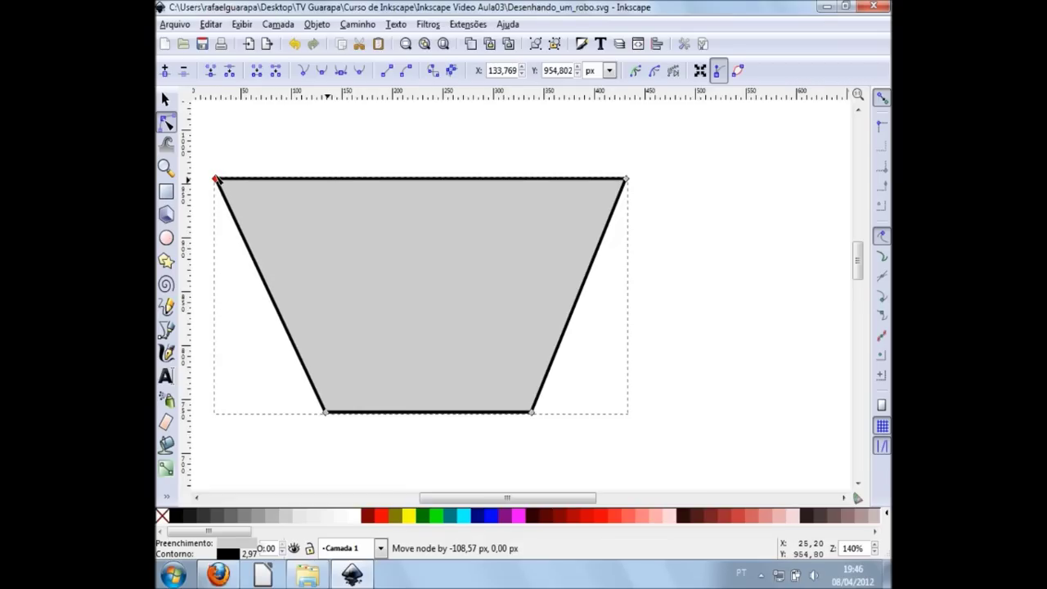
left_click_drag(215, 179, 227, 179)
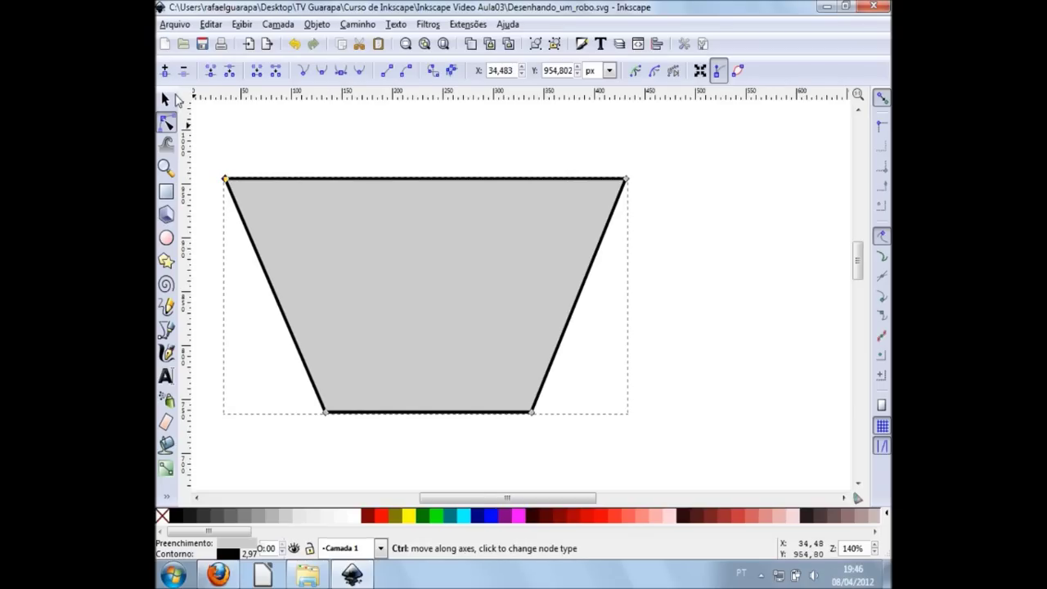
Step back through the shape's earlier edits and open the Inkscape Preferences window
left_click(167, 99)
key("ctrl+z")
key("ctrl+z")
key("ctrl+z")
key("ctrl+z")
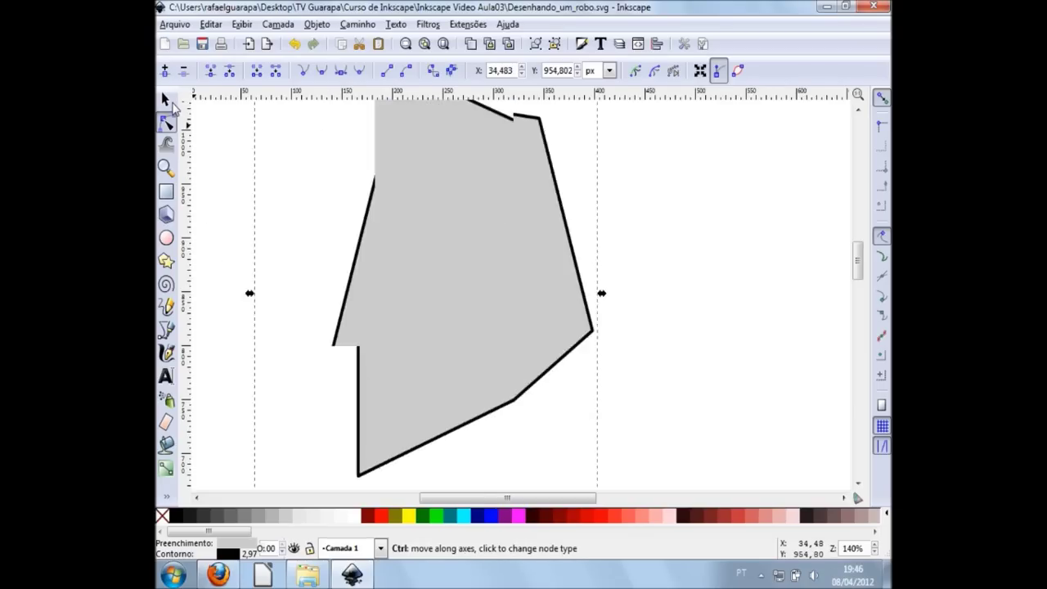
key("ctrl+z")
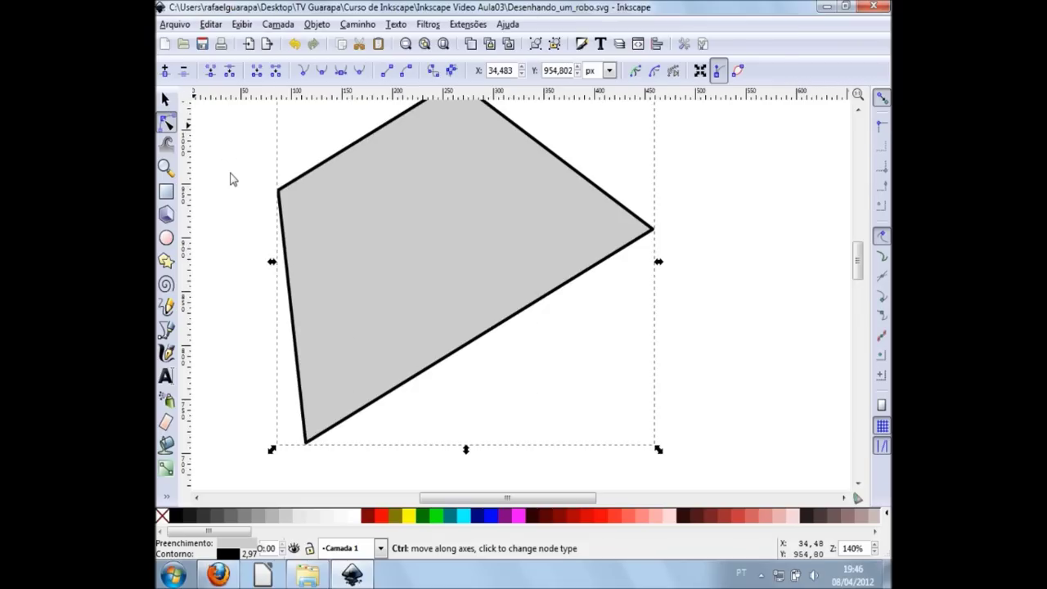
key("ctrl+z")
key("s")
key("ctrl+shift+p")
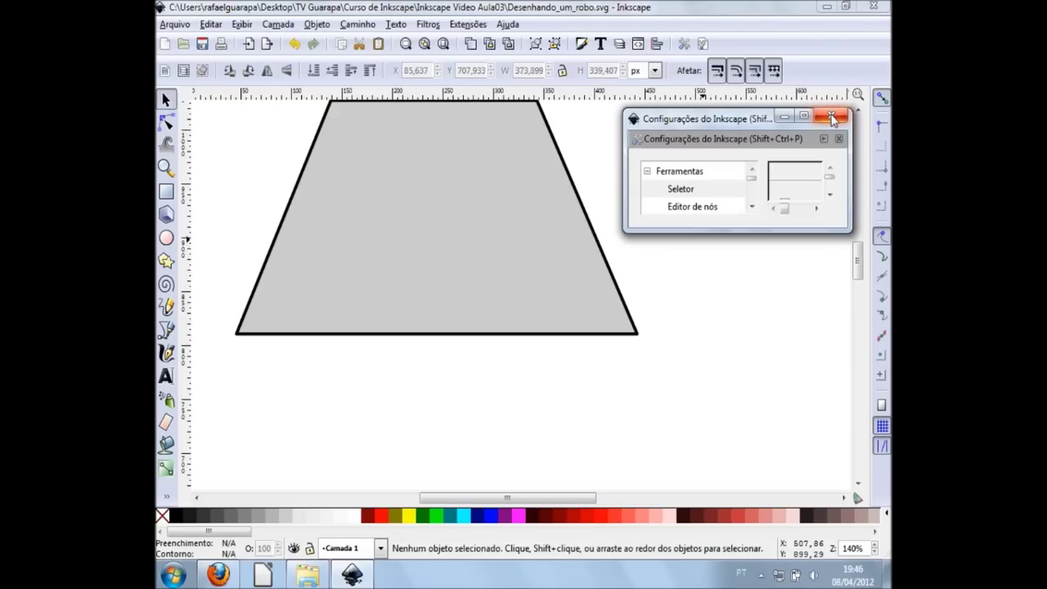
Close Preferences and restore the trapezoid shape after stepping through undos
left_click(832, 119)
key("ctrl+z")
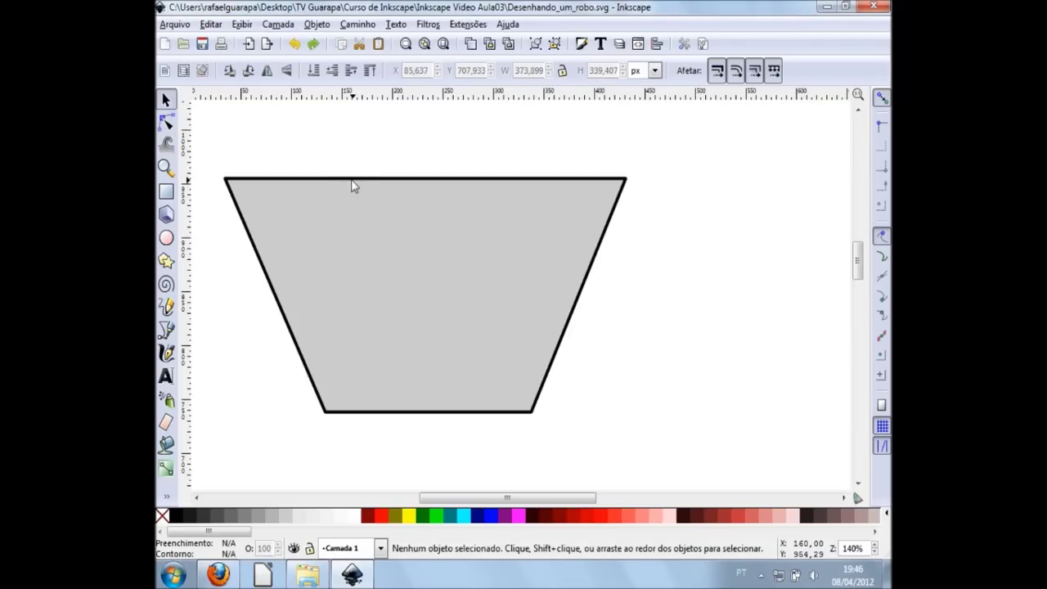
key("ctrl+z")
key("ctrl+z")
key("ctrl+z")
key("ctrl+z")
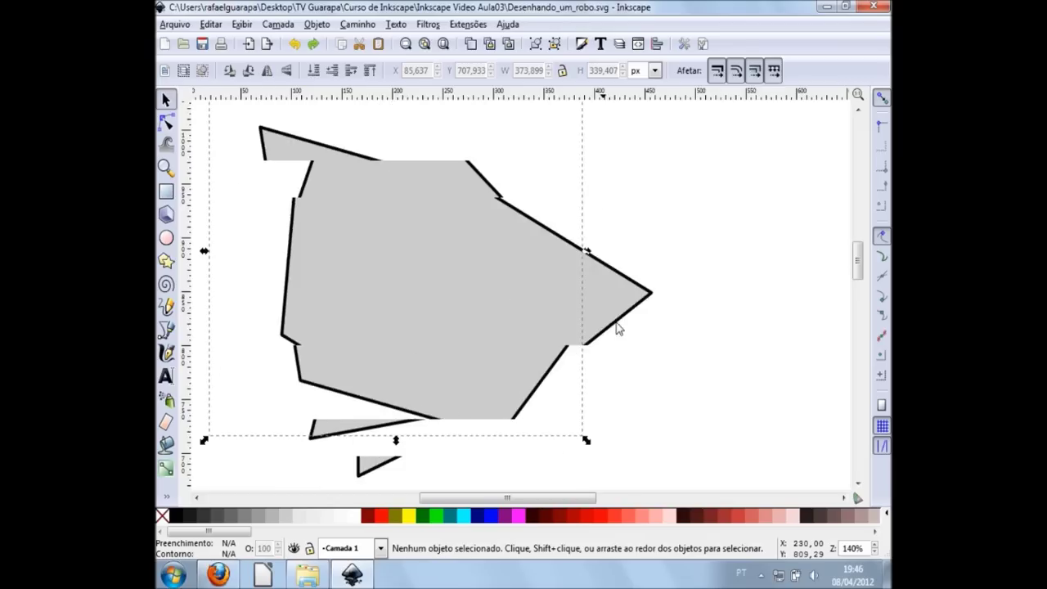
key("ctrl+z")
key("ctrl+z")
left_click(463, 311)
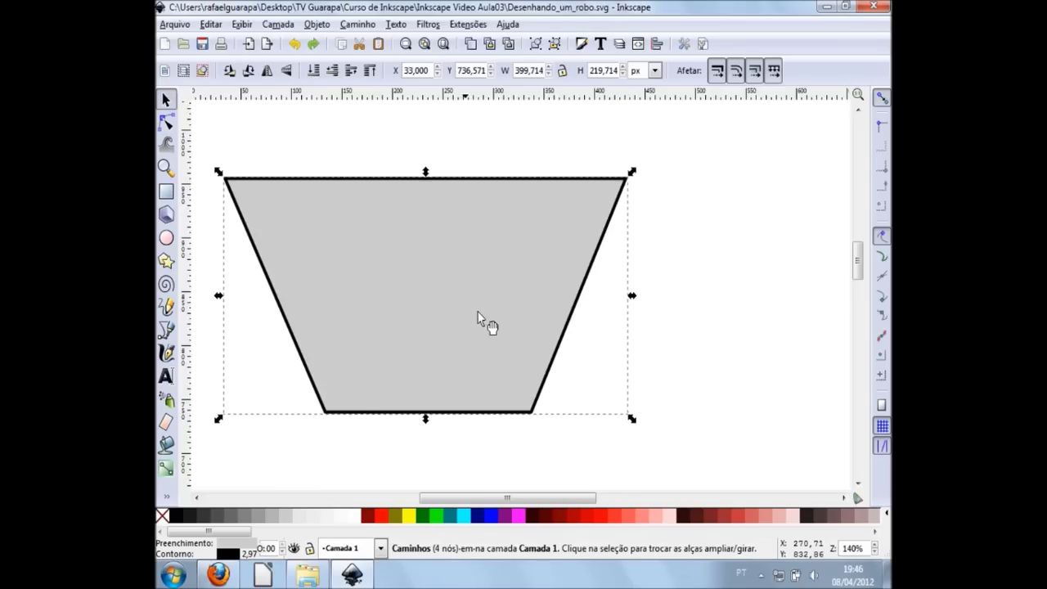
Shift the trapezoid right, then back left and slightly up
left_click(678, 301)
left_click_drag(412, 326, 520, 332)
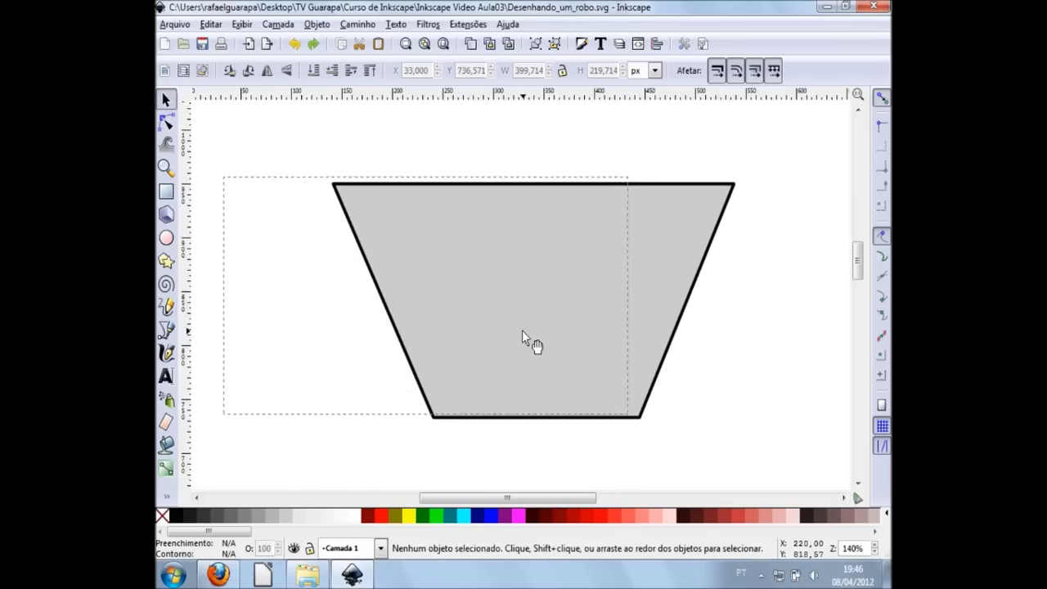
left_click(761, 369)
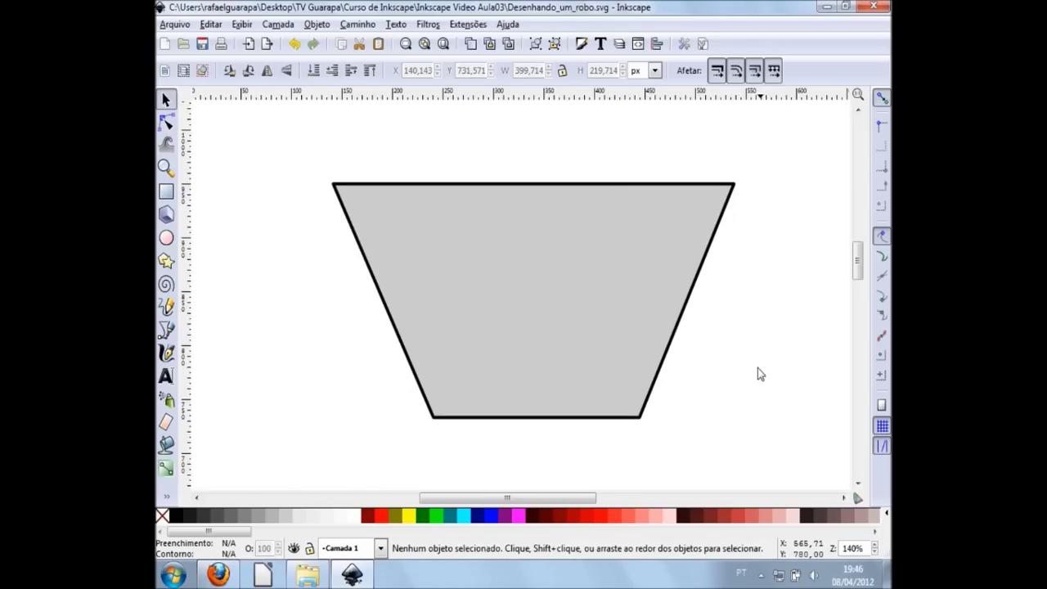
left_click_drag(551, 335, 490, 324)
left_click(702, 359)
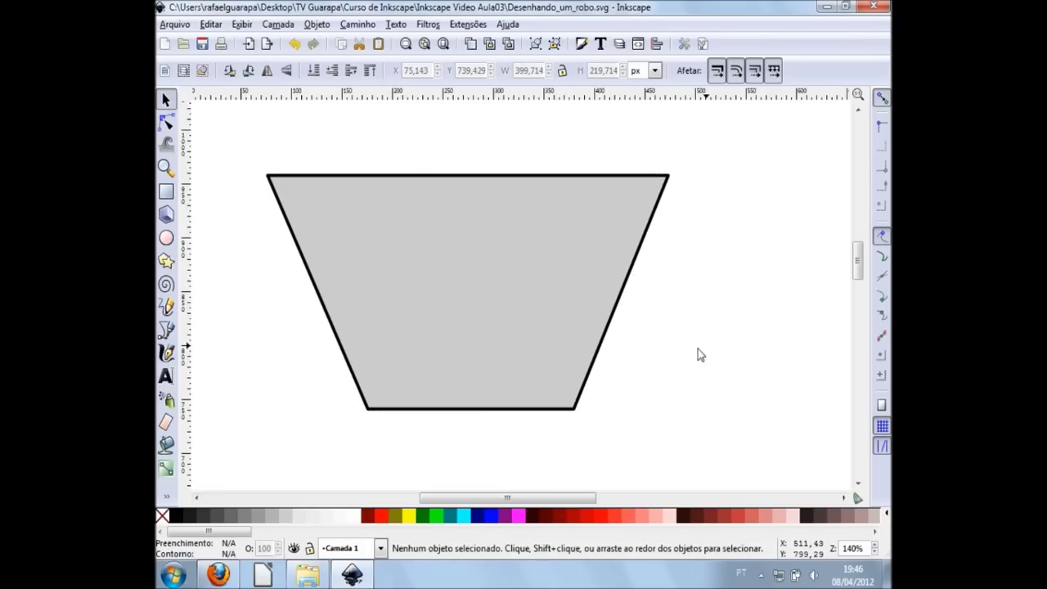
scroll(610, 360, "down", 1, "ctrl")
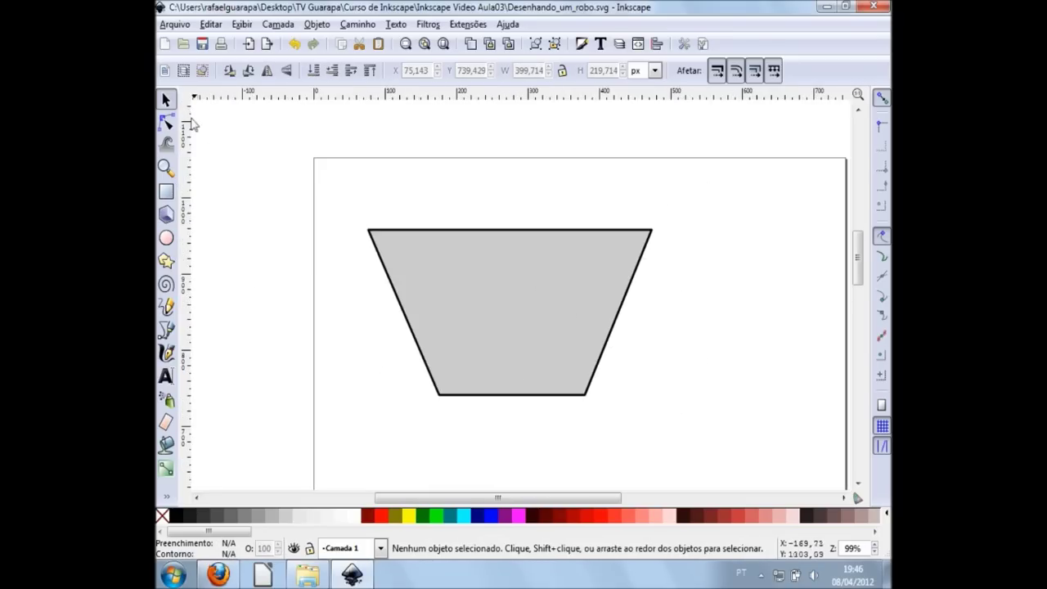
left_click(497, 355)
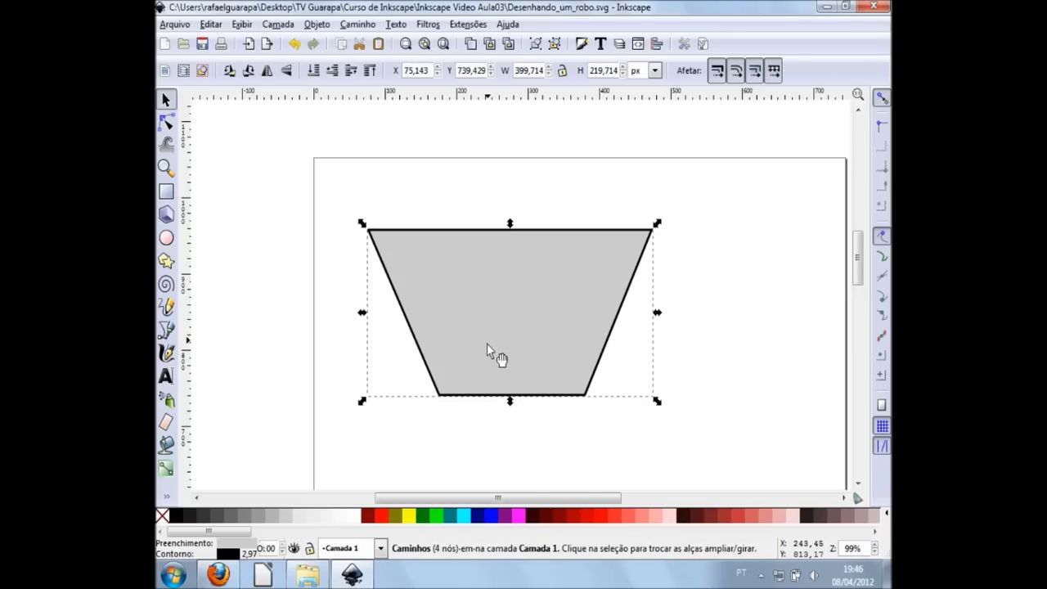
scroll(530, 437, "down", 1)
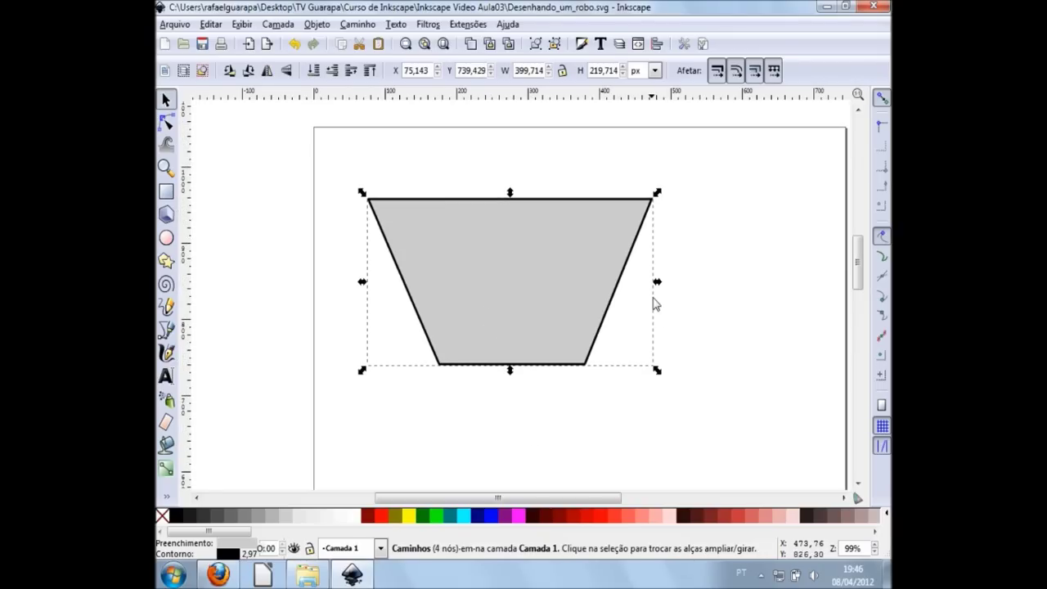
Narrow the trapezoid, enlarge it to about 374 × 332 px, and move it near the page top
mouse_move(657, 283)
left_mouse_down()
mouse_move(533, 292)
mouse_move(546, 286)
left_mouse_up()
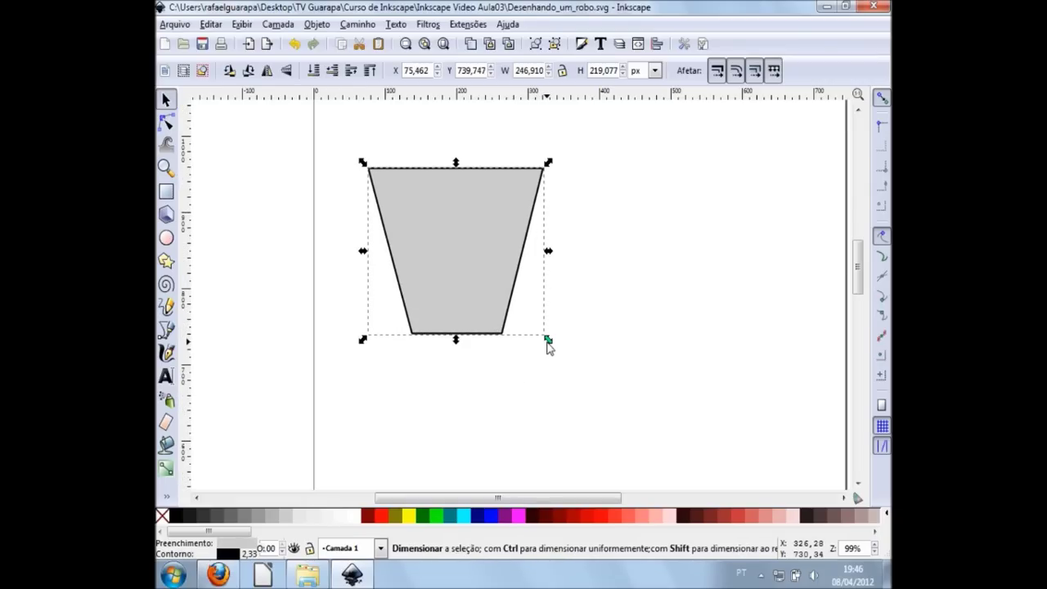
left_click_drag(551, 345, 640, 462)
left_click_drag(536, 380, 555, 337)
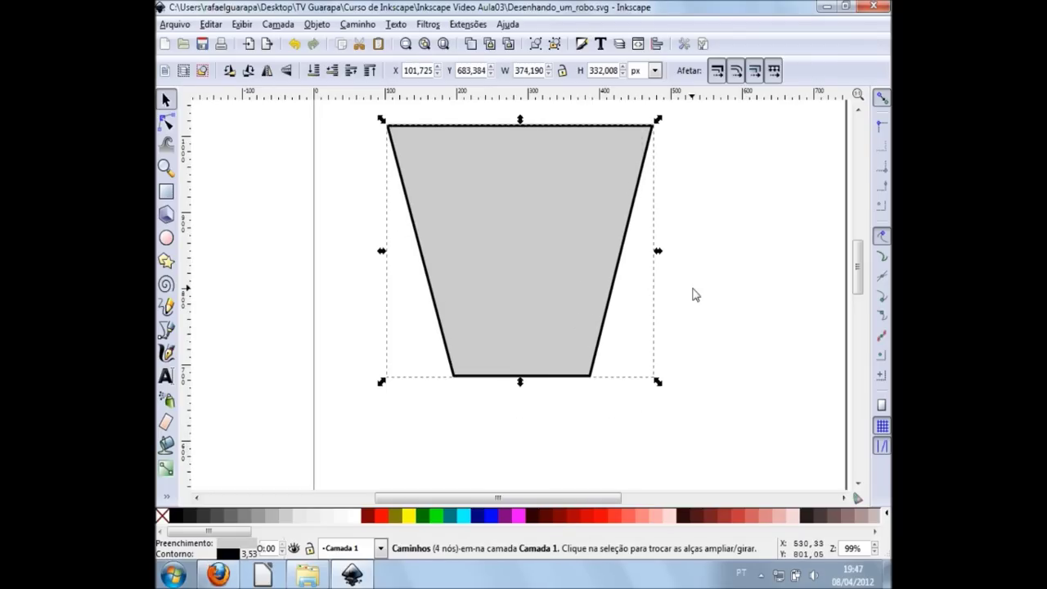
left_click(661, 303)
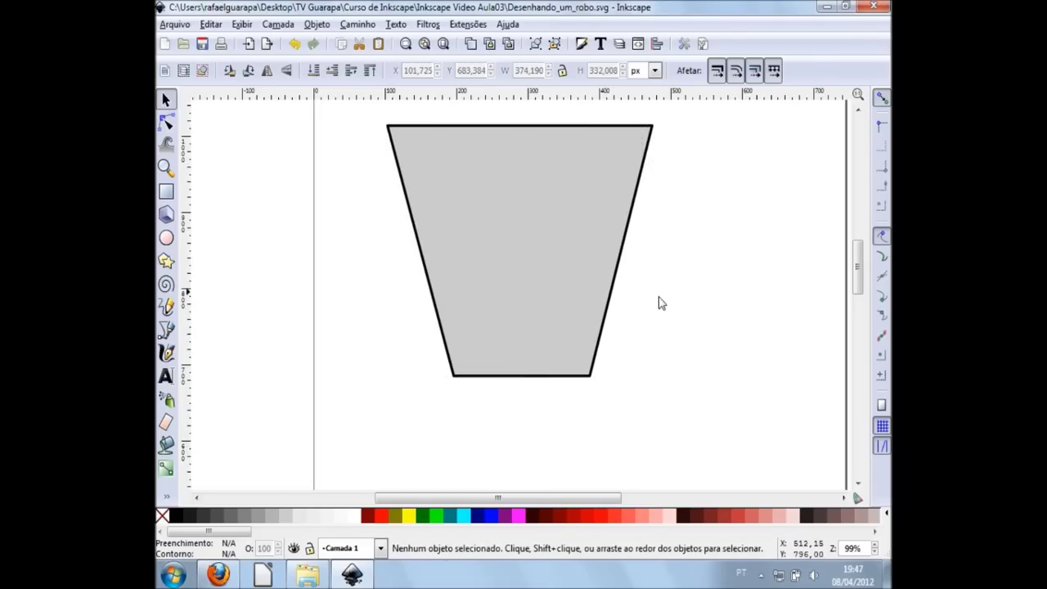
Draw a rectangle directly below the trapezoid's narrow bottom edge
left_click(166, 191)
mouse_move(393, 378)
left_mouse_down()
mouse_move(473, 416)
mouse_move(643, 446)
mouse_move(627, 467)
mouse_move(594, 476)
left_mouse_up()
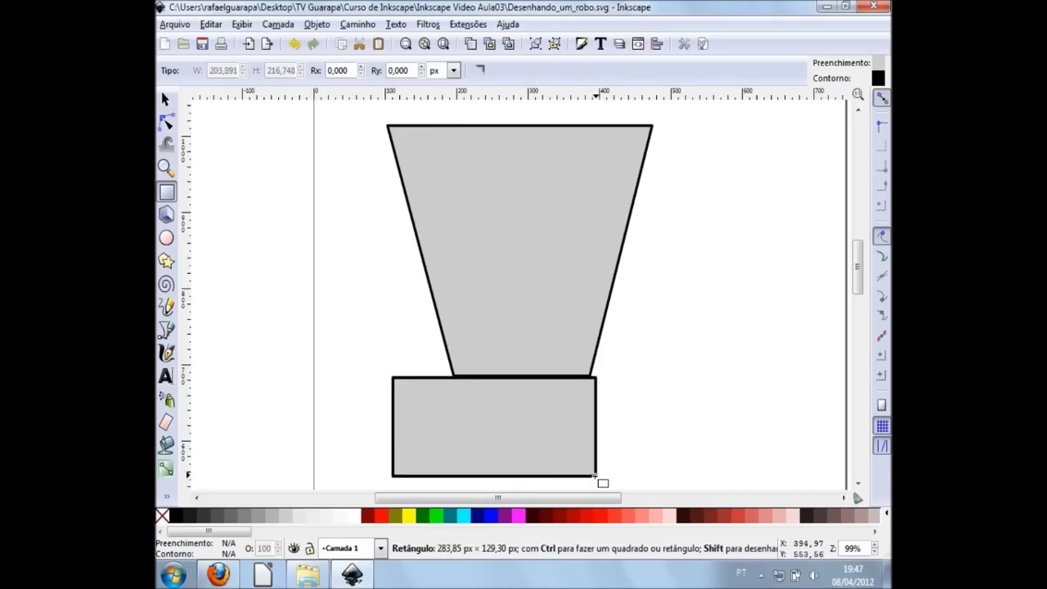
left_click(165, 99)
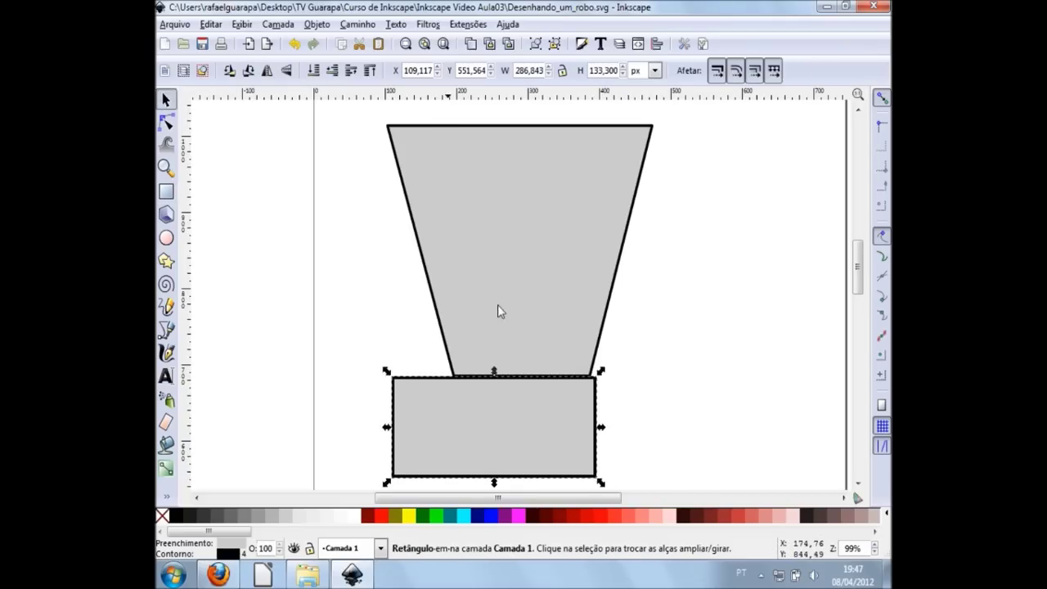
scroll(497, 305, "down", 2)
left_click_drag(537, 357, 561, 369)
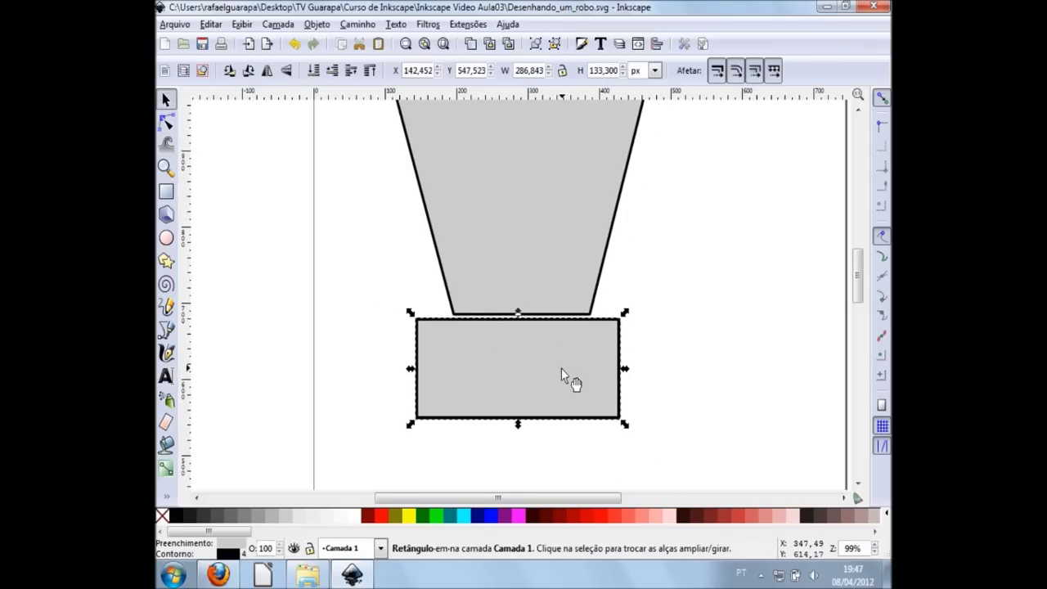
Test 15° bracket rotations on the rectangle, undoing each back to level
key("bracketright")
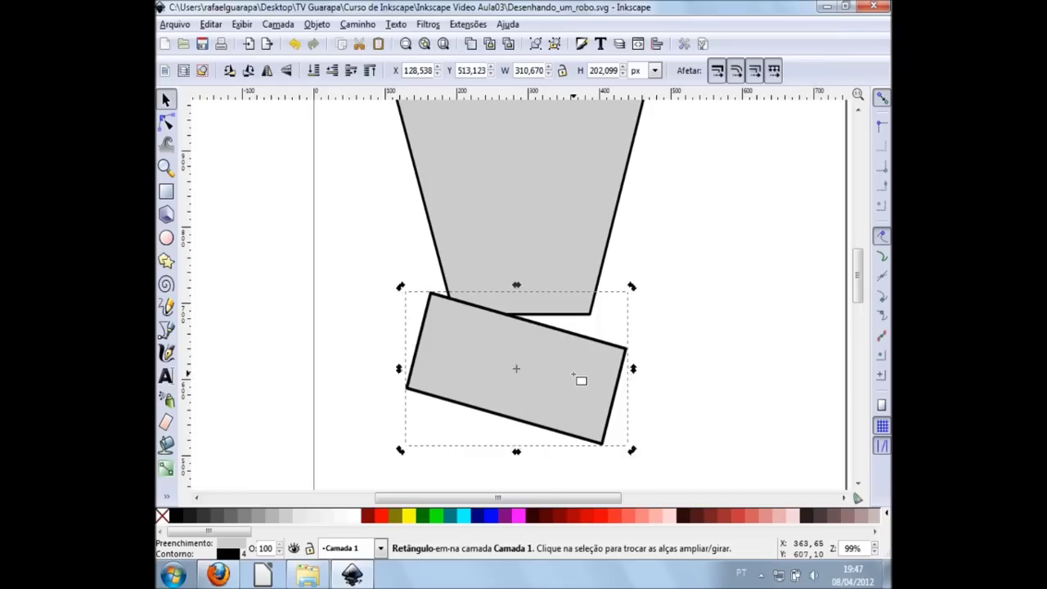
key("r")
key("s")
key("ctrl+z")
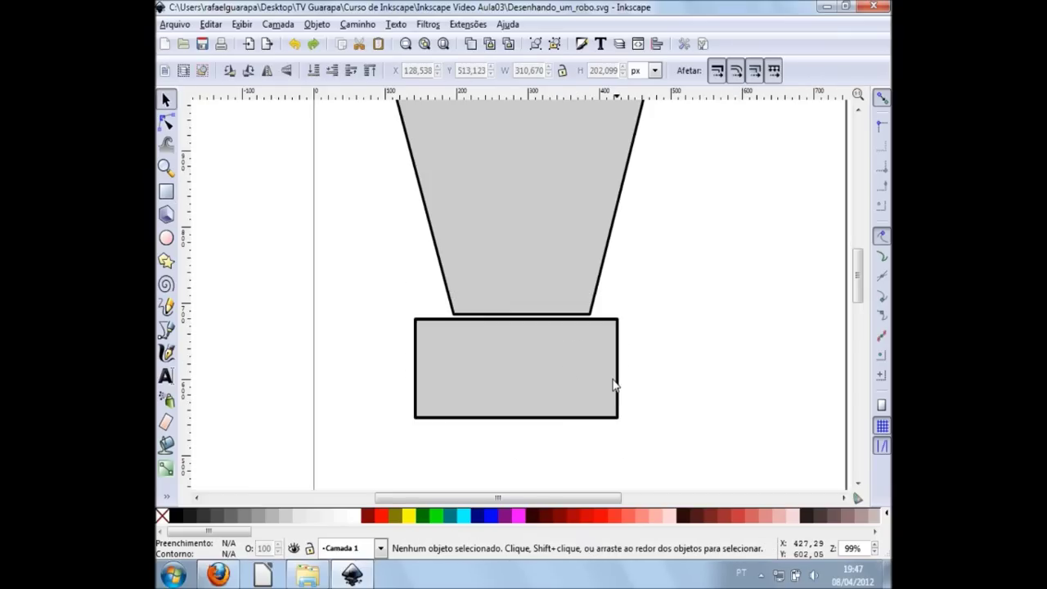
left_click(586, 381)
key("bracketright")
key("bracketright")
key("bracketright")
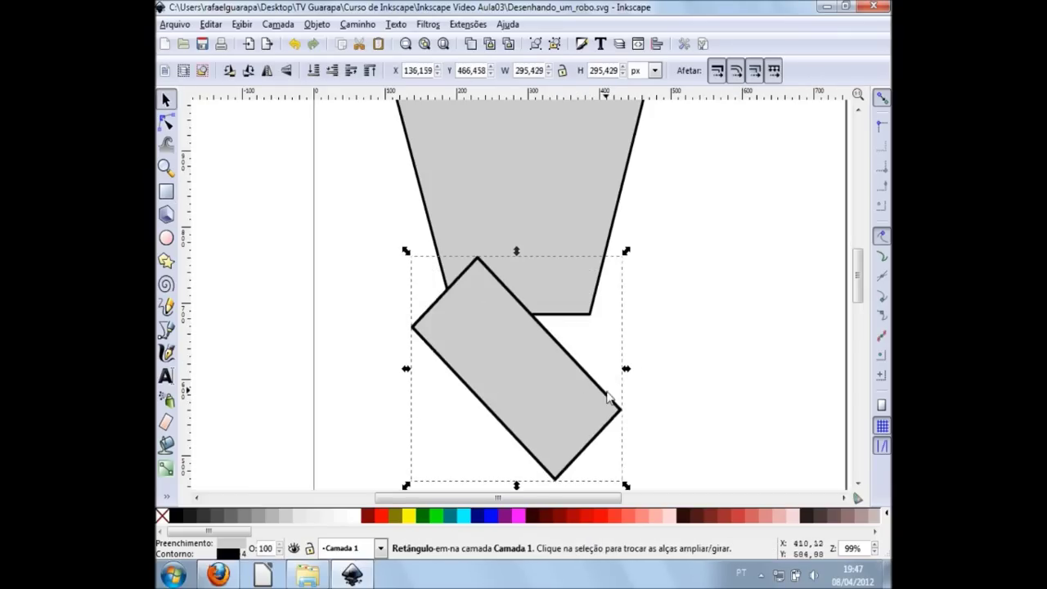
key("r")
key("ctrl+z")
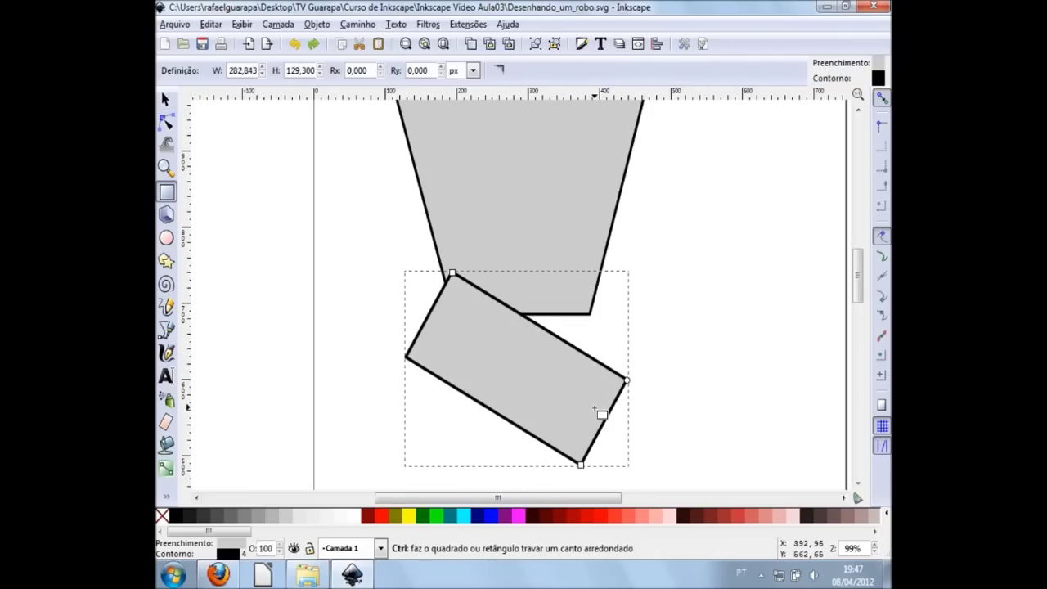
key("ctrl+z")
key("ctrl+z")
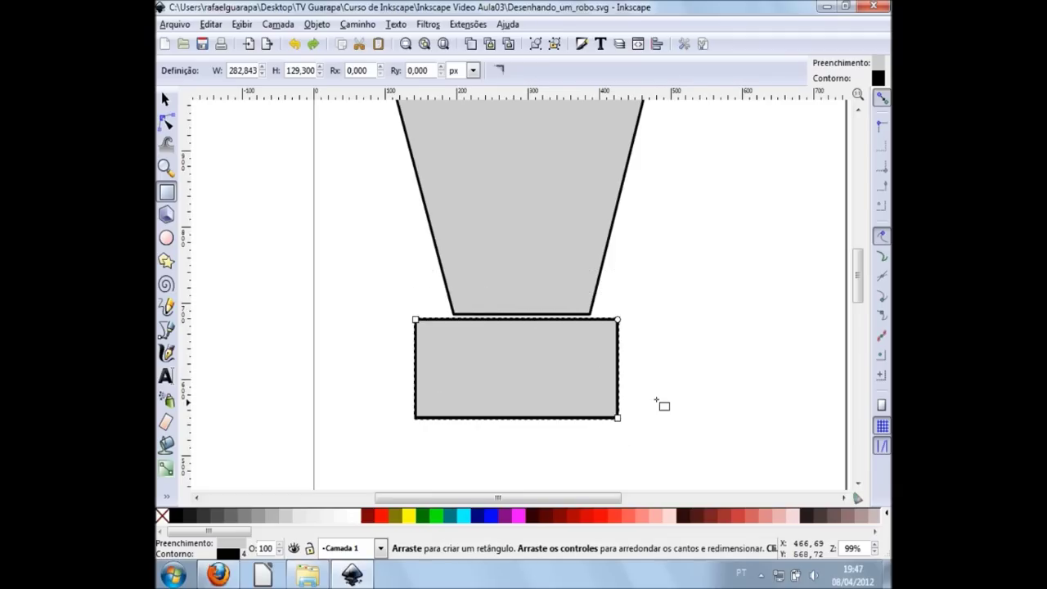
key("s")
key("bracketright")
left_click(683, 382)
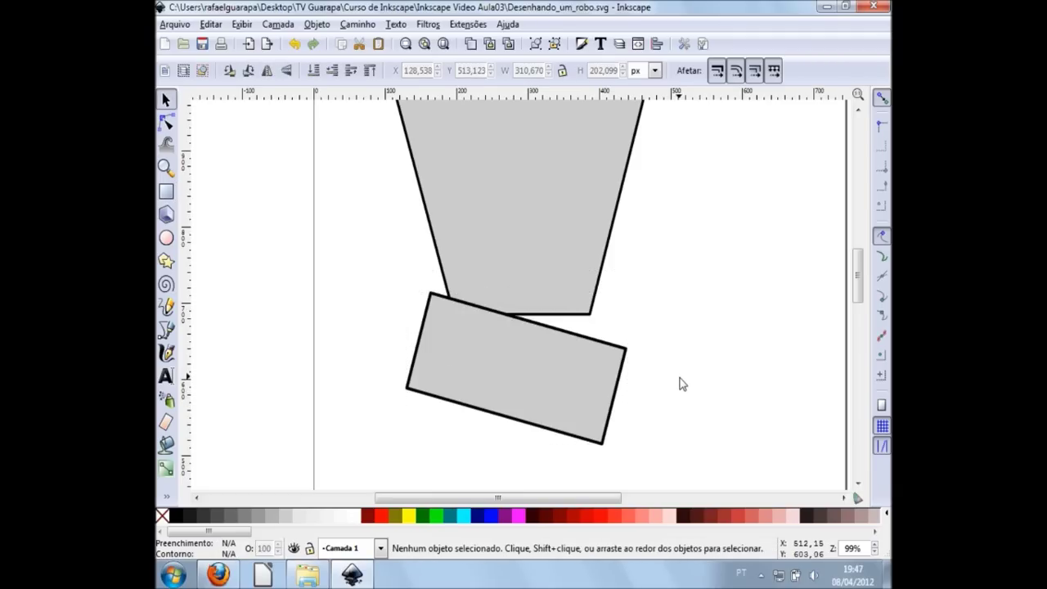
key("ctrl+z")
left_click(615, 383)
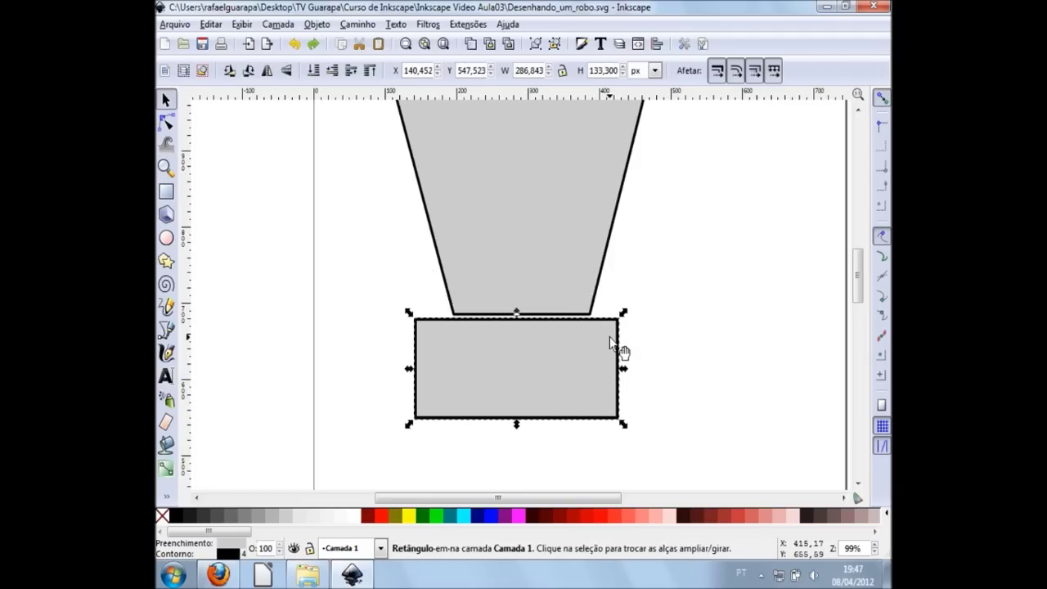
Stretch the rectangle slightly wider
left_click(612, 343)
key("Escape")
left_click(618, 346)
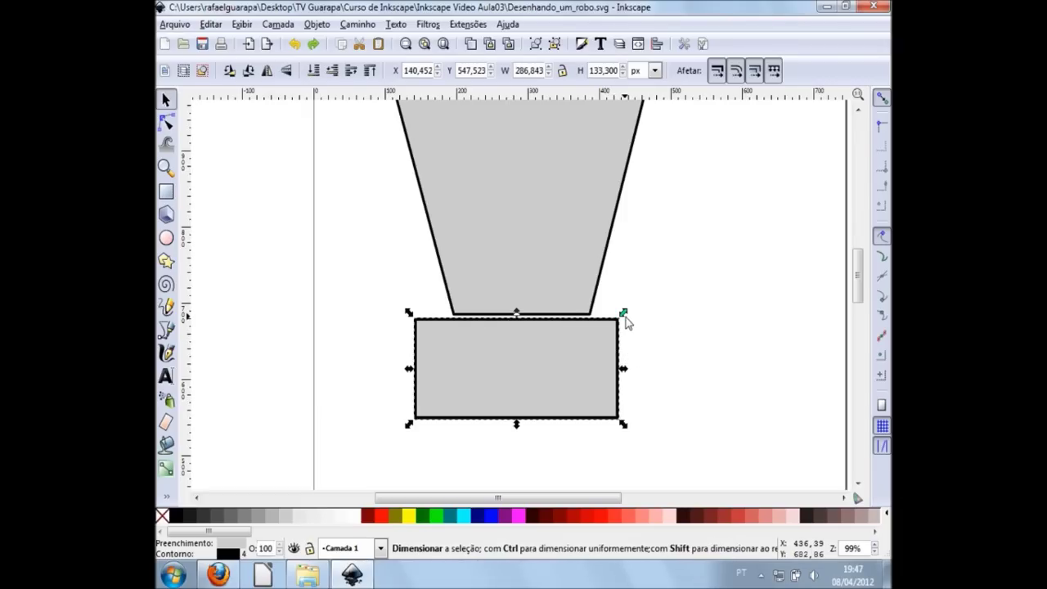
mouse_move(625, 369)
left_mouse_down()
mouse_move(669, 376)
mouse_move(627, 374)
left_mouse_up()
left_click(693, 366)
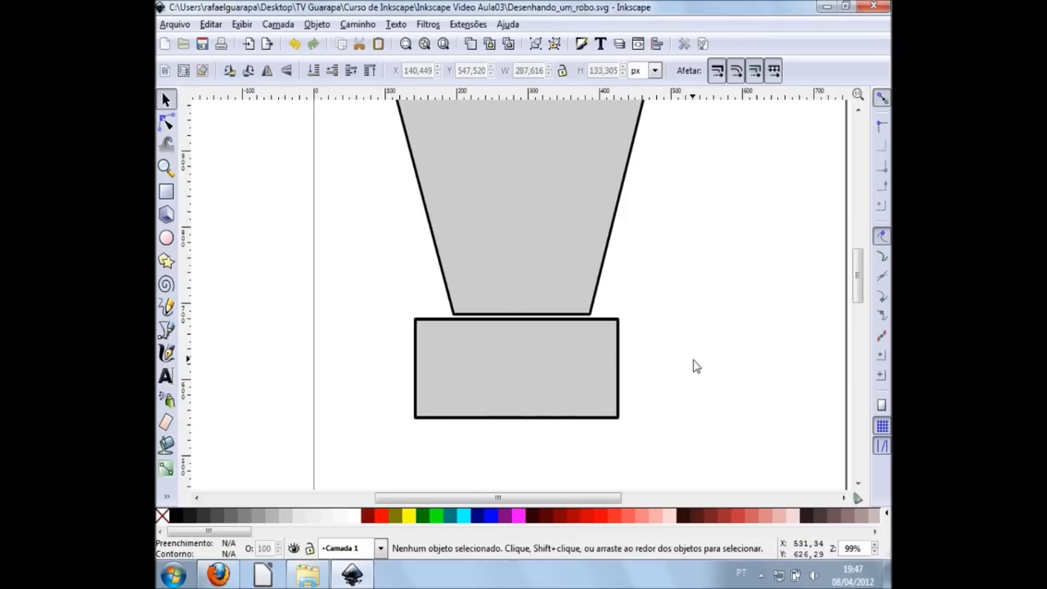
Rotate and skew the rectangle into a parallelogram, then undo it back to upright
left_click(610, 356)
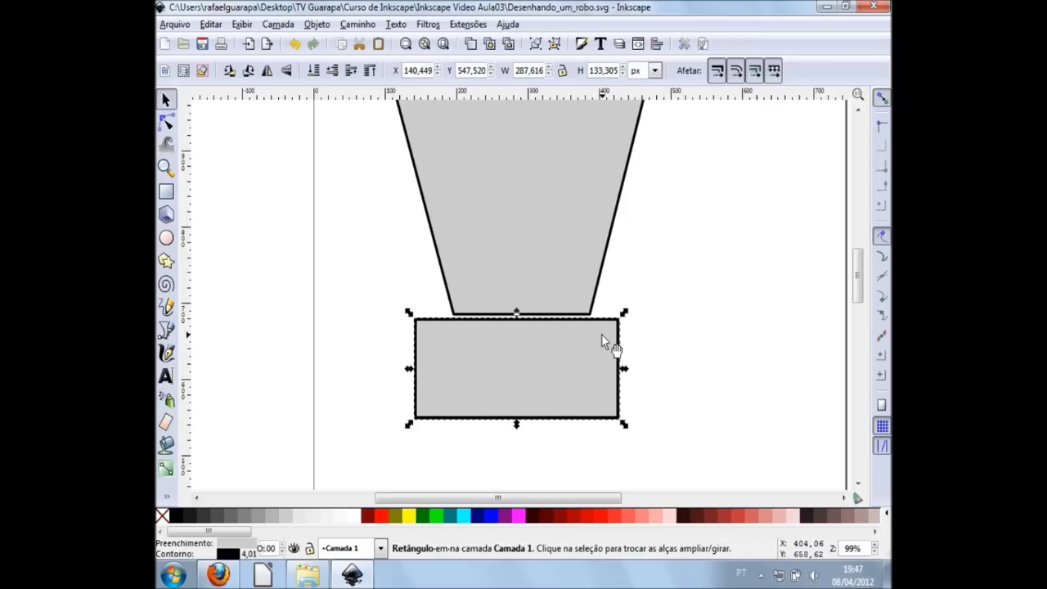
left_click(602, 340)
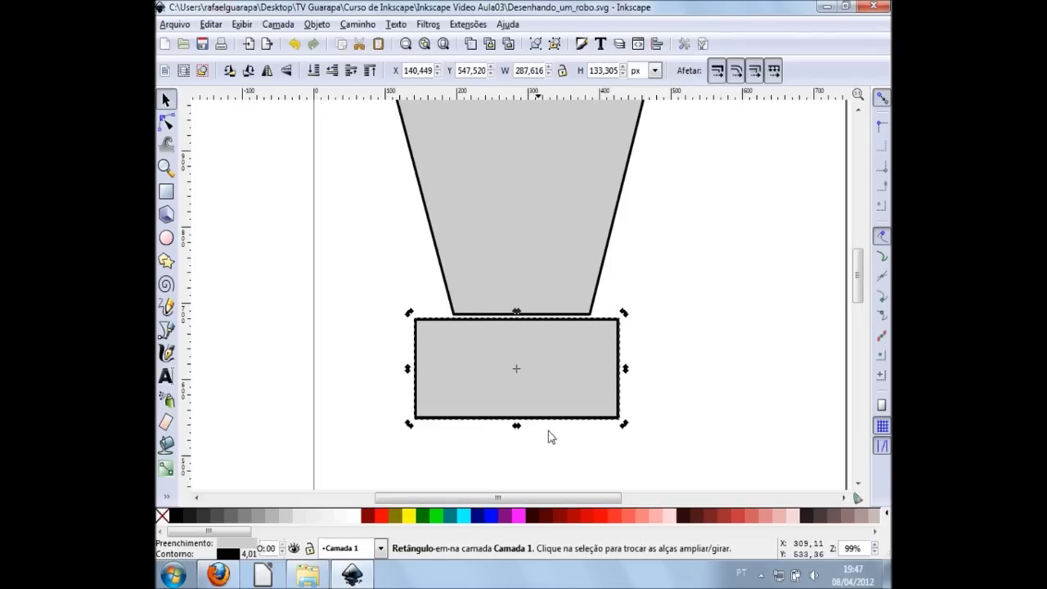
mouse_move(624, 317)
left_mouse_down()
mouse_move(630, 357)
mouse_move(621, 306)
mouse_move(596, 275)
mouse_move(532, 249)
mouse_move(586, 271)
mouse_move(624, 327)
left_mouse_up()
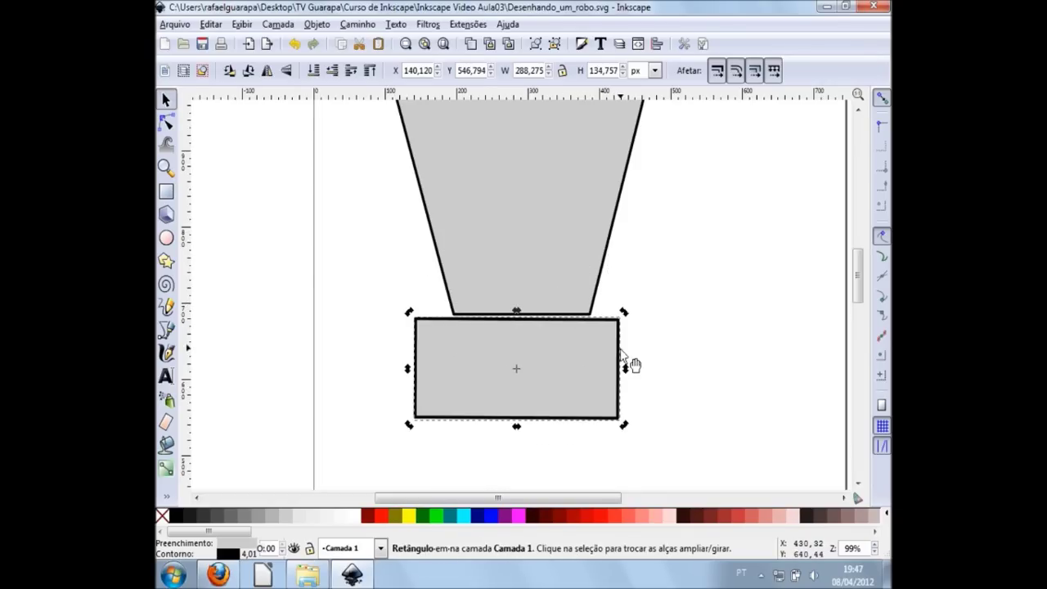
mouse_move(626, 370)
left_mouse_down()
mouse_move(627, 313)
mouse_move(631, 371)
left_mouse_up()
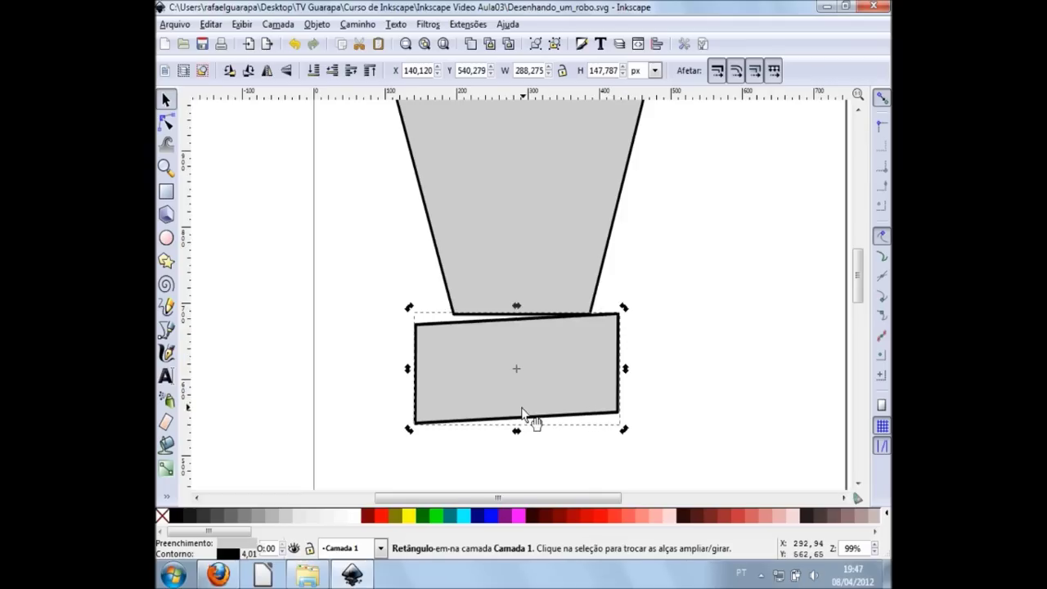
mouse_move(516, 434)
left_mouse_down()
mouse_move(657, 437)
mouse_move(732, 421)
left_mouse_up()
left_click(694, 308)
scroll(695, 309, "down", 1, "ctrl")
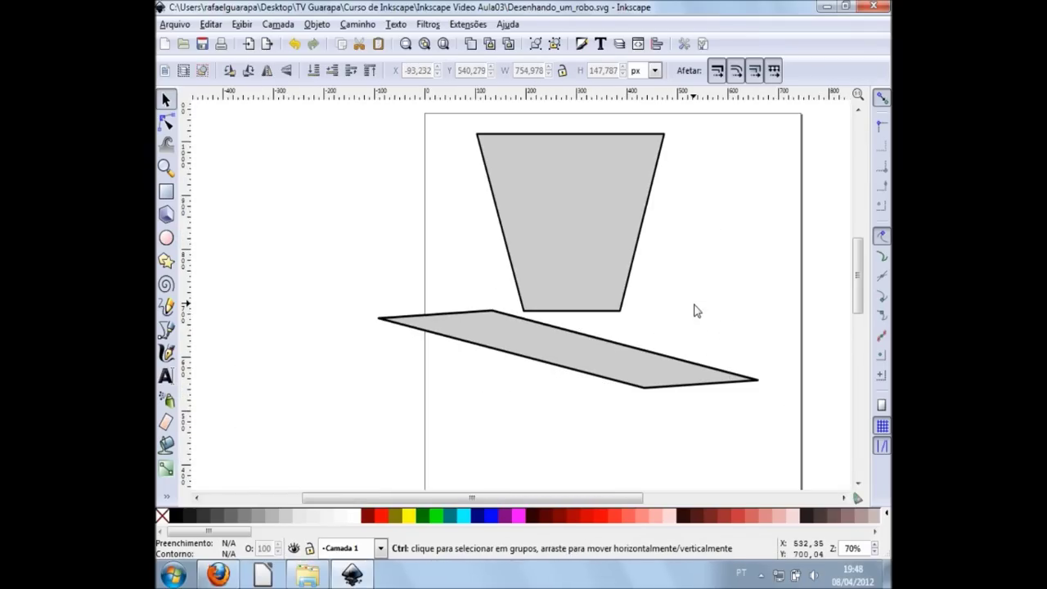
scroll(684, 299, "up", 1, "ctrl")
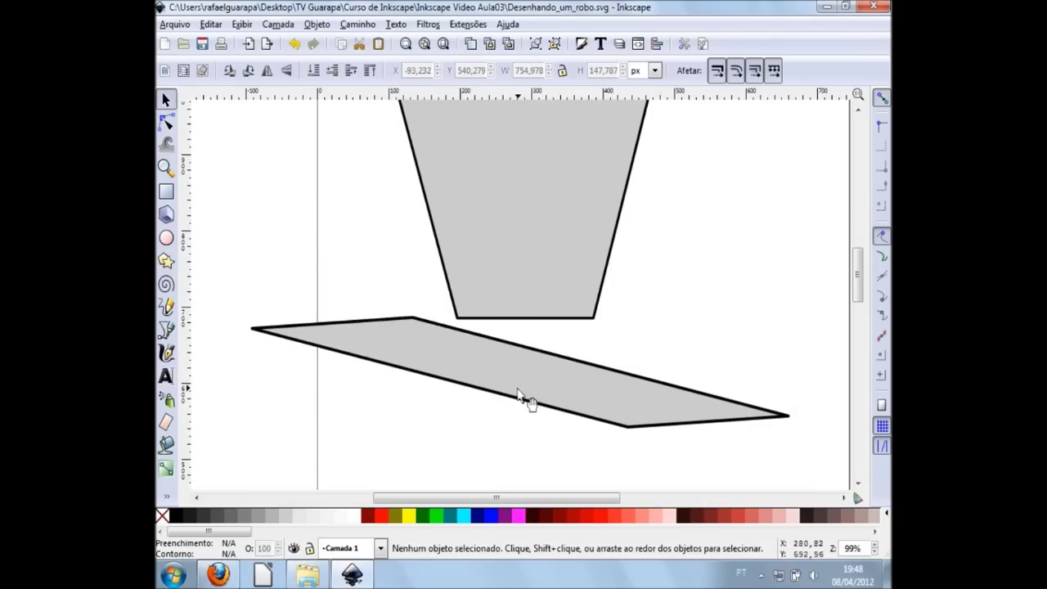
key("ctrl+z")
key("ctrl+z")
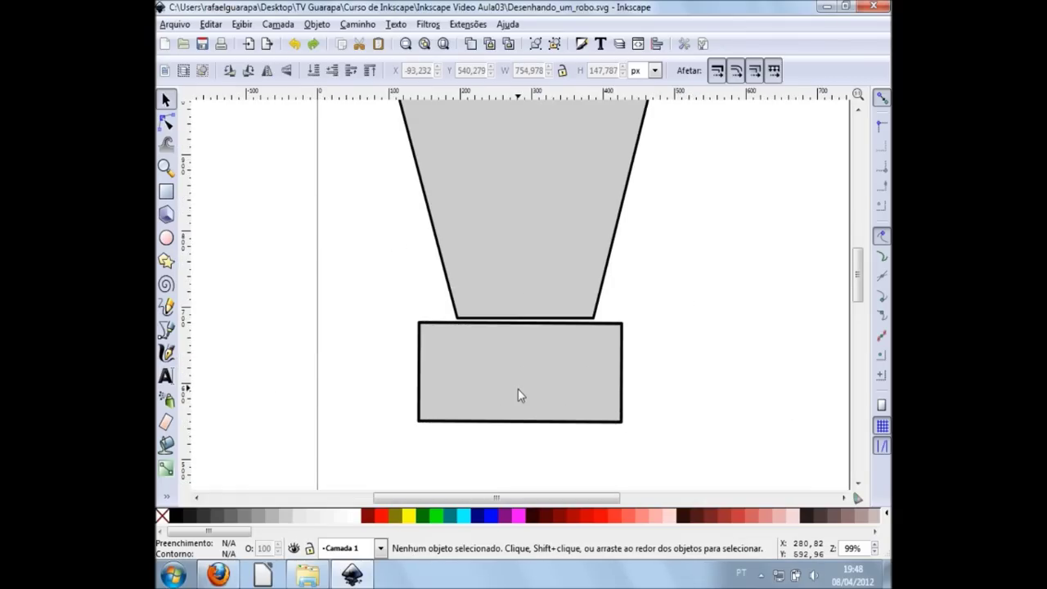
left_click(560, 389)
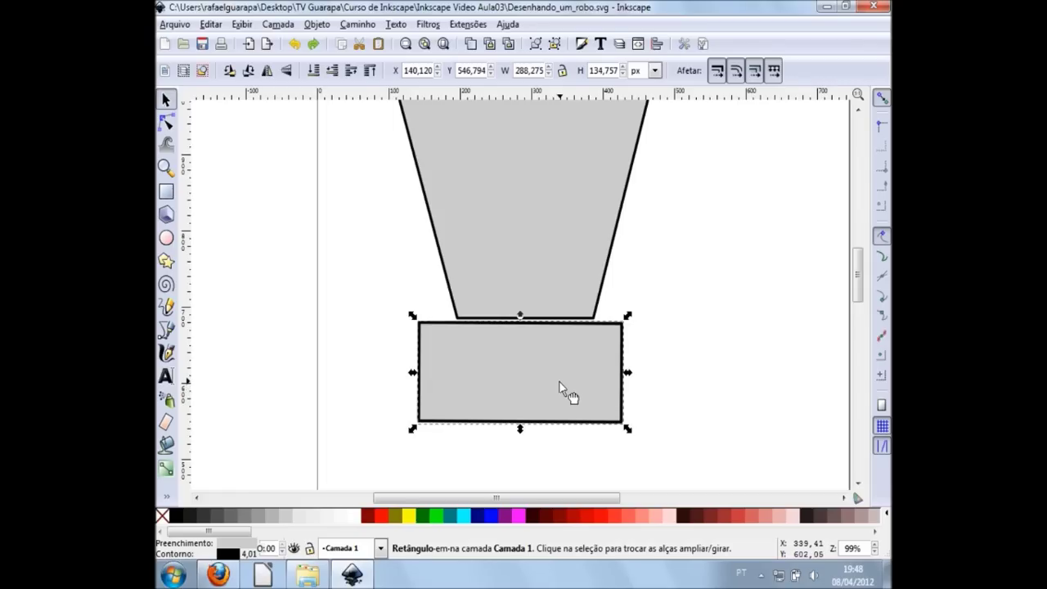
left_click_drag(559, 382, 564, 376)
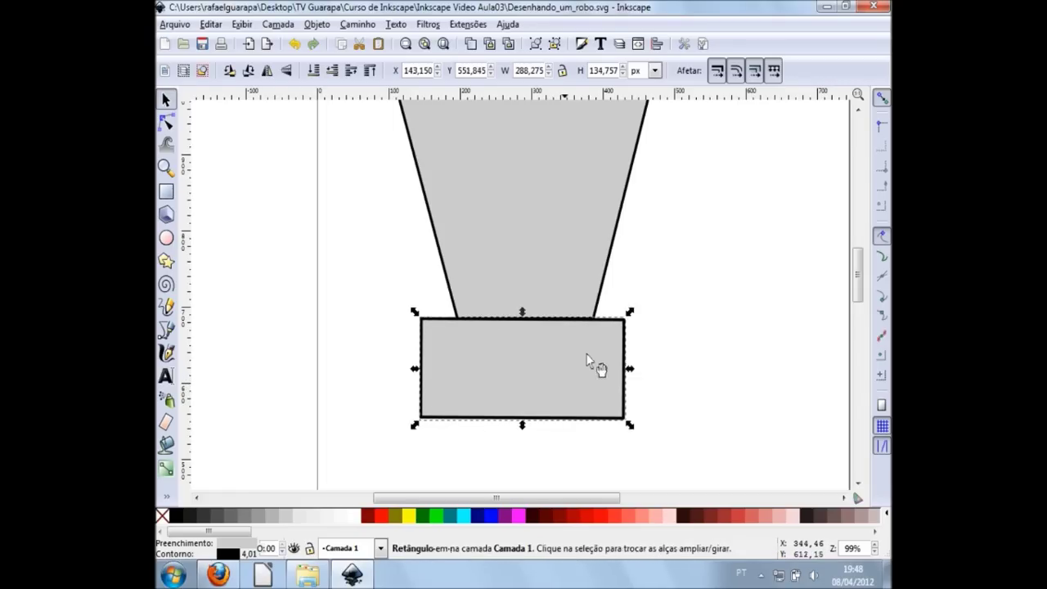
left_click(676, 249)
scroll(638, 285, "up", 1)
scroll(637, 286, "up", 2)
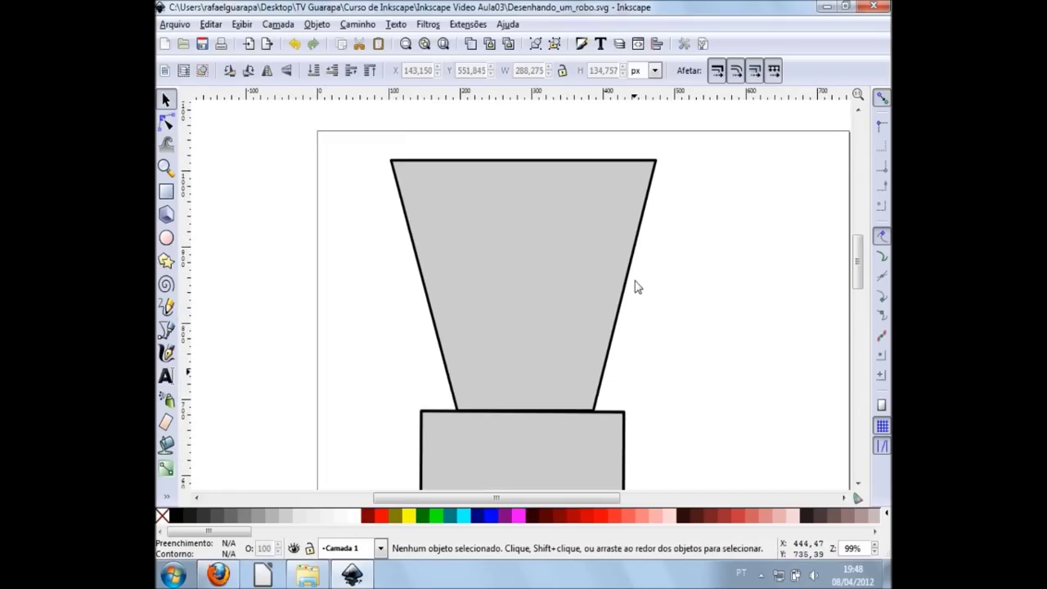
scroll(636, 286, "down", 1)
scroll(644, 287, "up", 1)
left_click(601, 376)
left_click(675, 345)
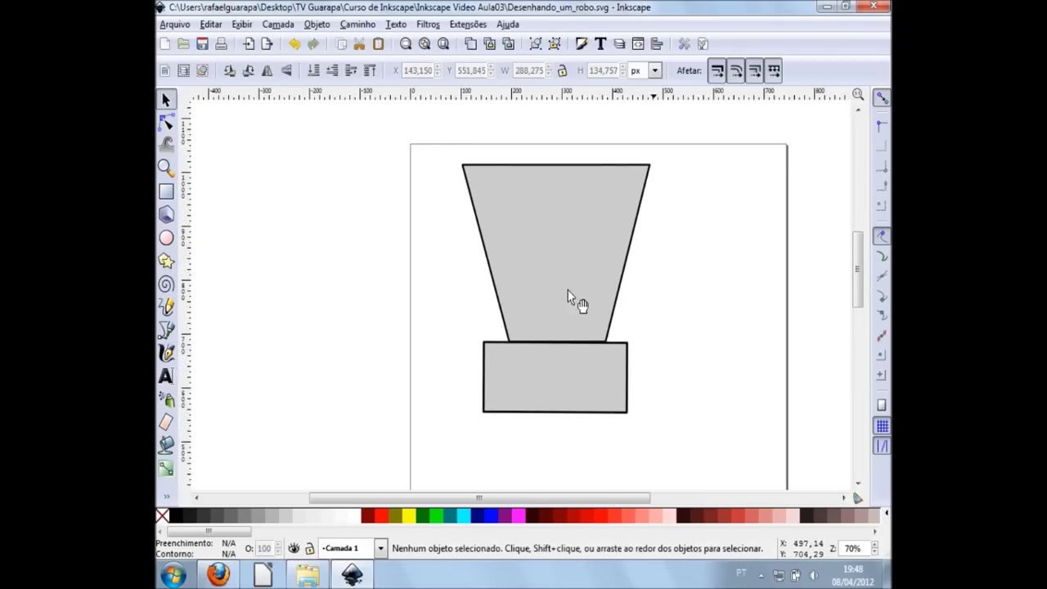
left_click(205, 45)
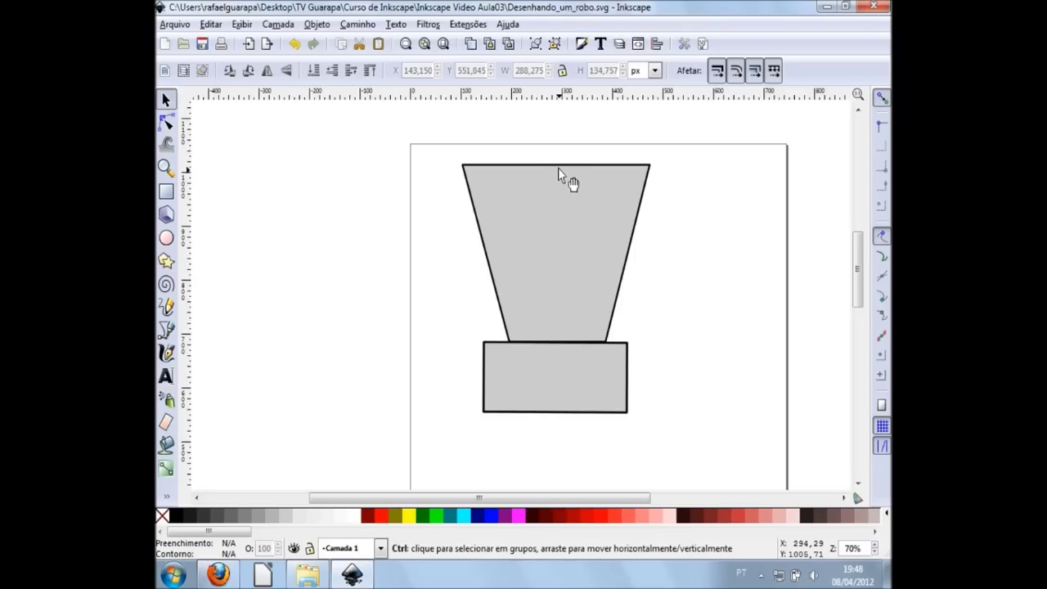
scroll(559, 169, "up", 2, "ctrl")
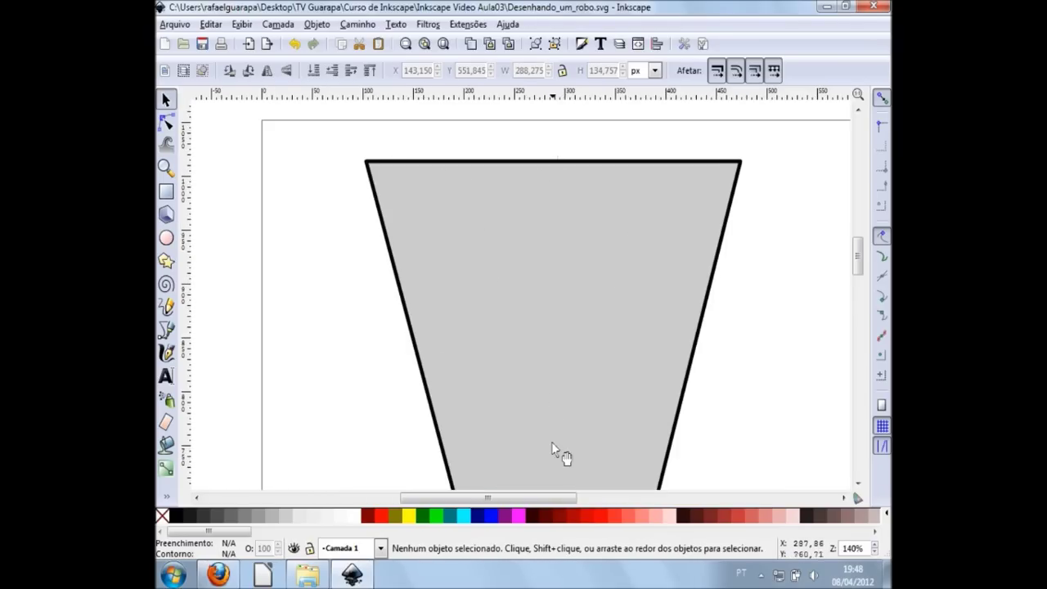
scroll(552, 446, "down", 2, "ctrl")
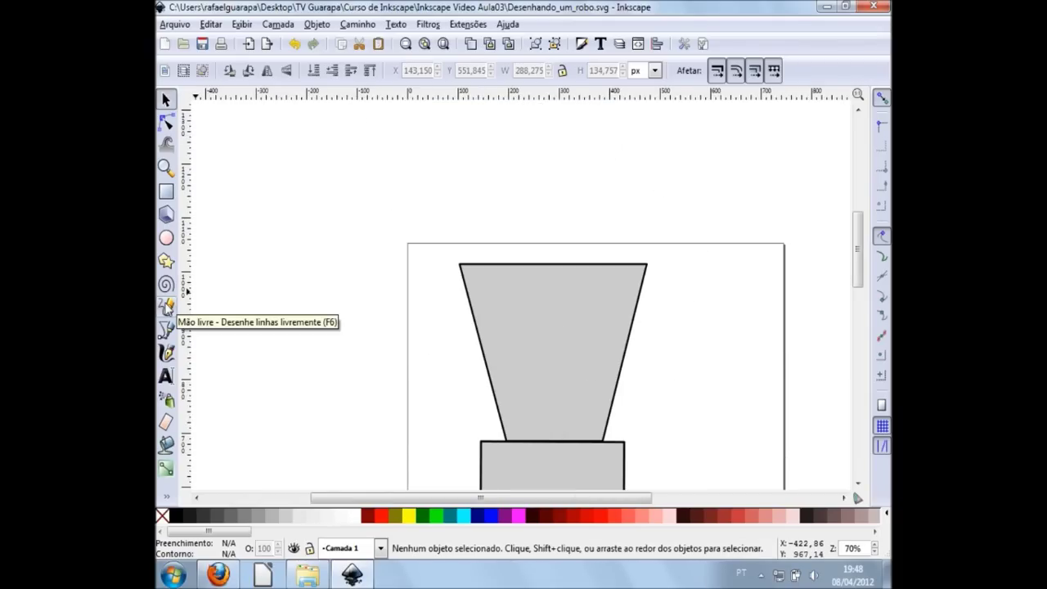
Draw a vertical pencil line from the trapezoid's top-middle down to the box's top edge
left_click(166, 307)
scroll(554, 245, "up", 1, "ctrl")
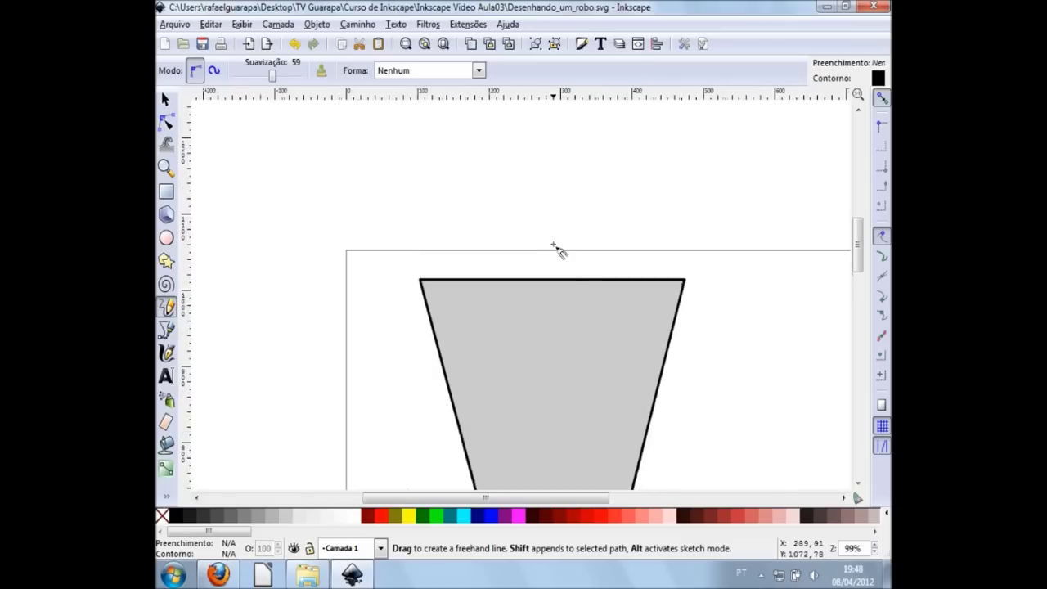
scroll(554, 273, "up", 1, "ctrl")
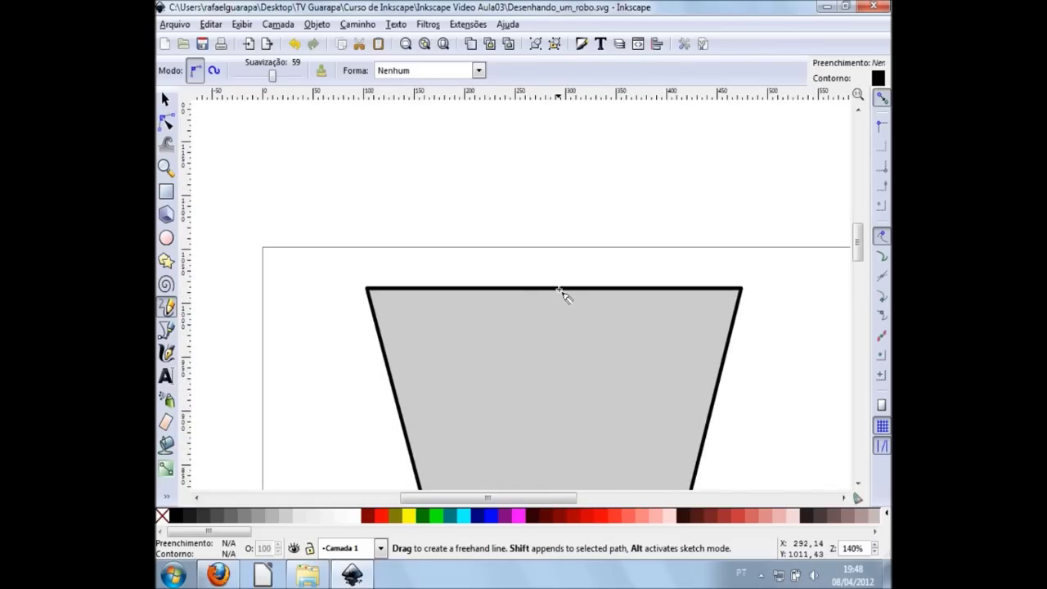
mouse_move(559, 290)
left_mouse_down()
mouse_move(552, 425)
mouse_move(718, 431)
left_mouse_up()
scroll(554, 362, "down", 2)
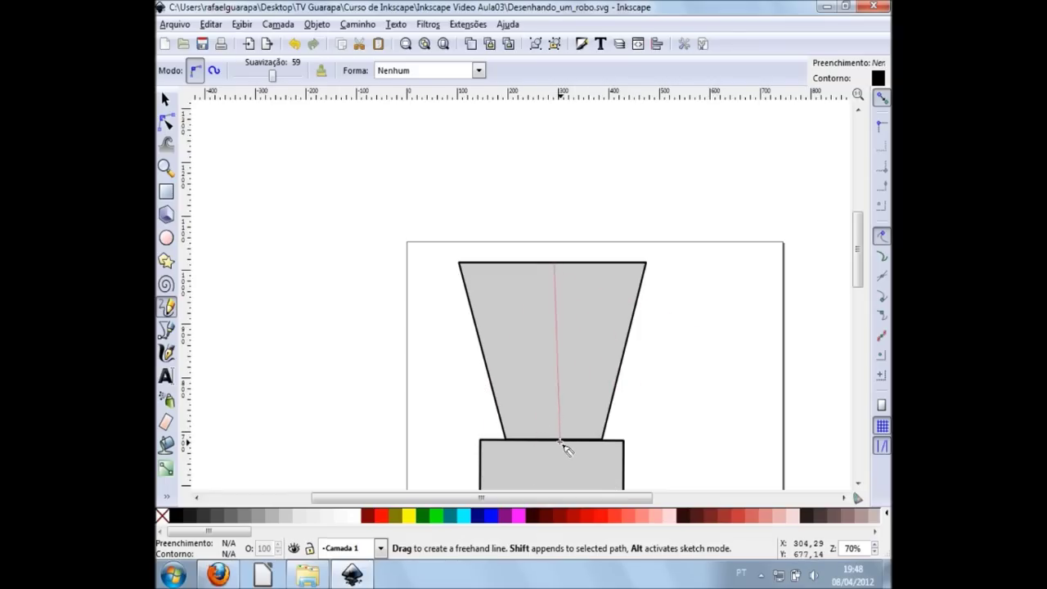
scroll(557, 447, "up", 2, "ctrl")
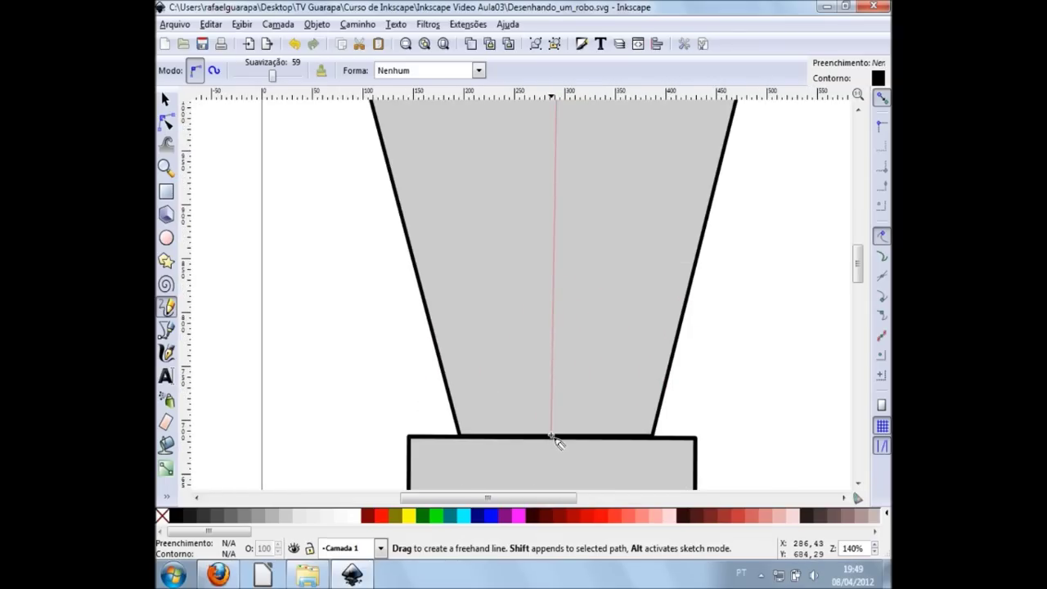
scroll(534, 431, "down", 2, "ctrl")
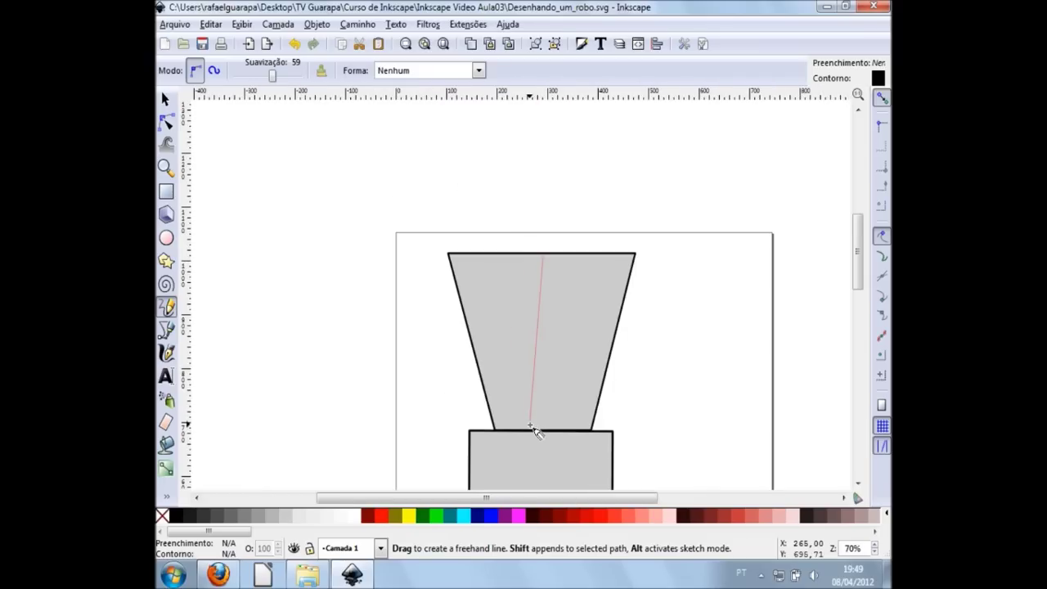
scroll(533, 431, "up", 1, "ctrl")
scroll(534, 431, "up", 1, "ctrl")
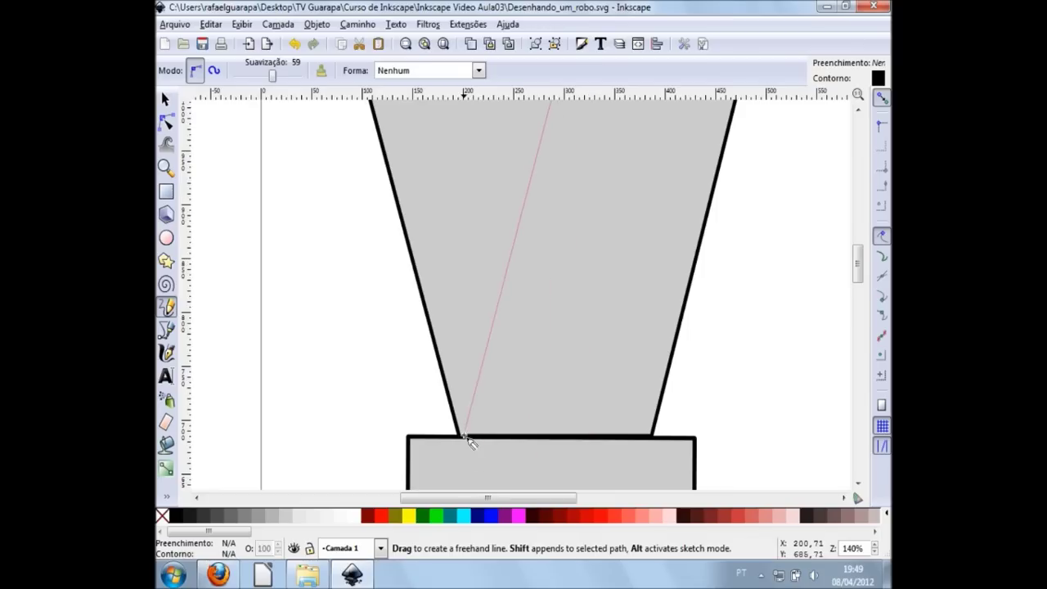
scroll(548, 439, "up", 1, "ctrl")
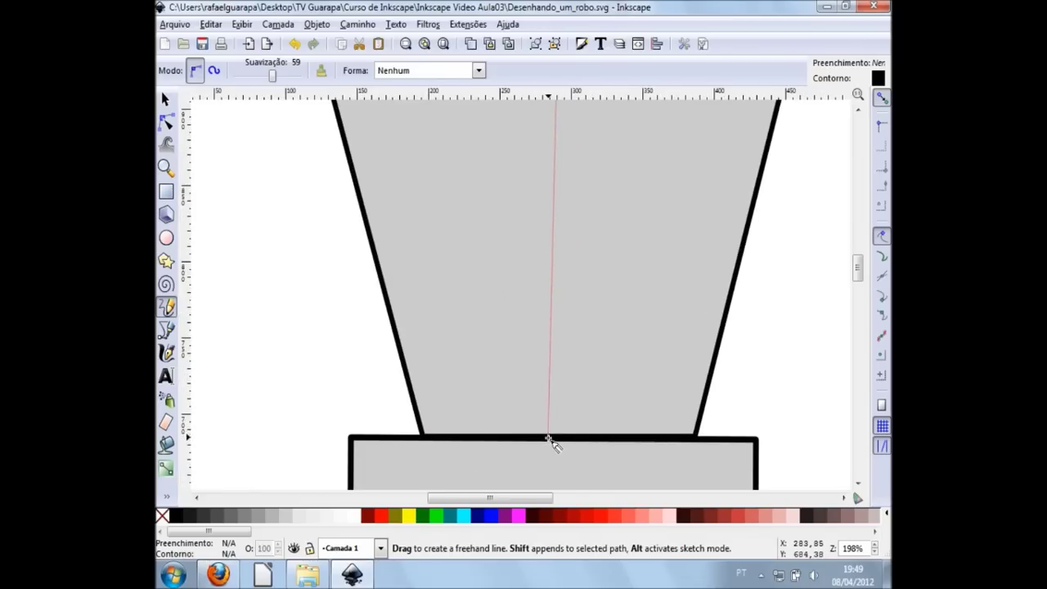
left_click(560, 433)
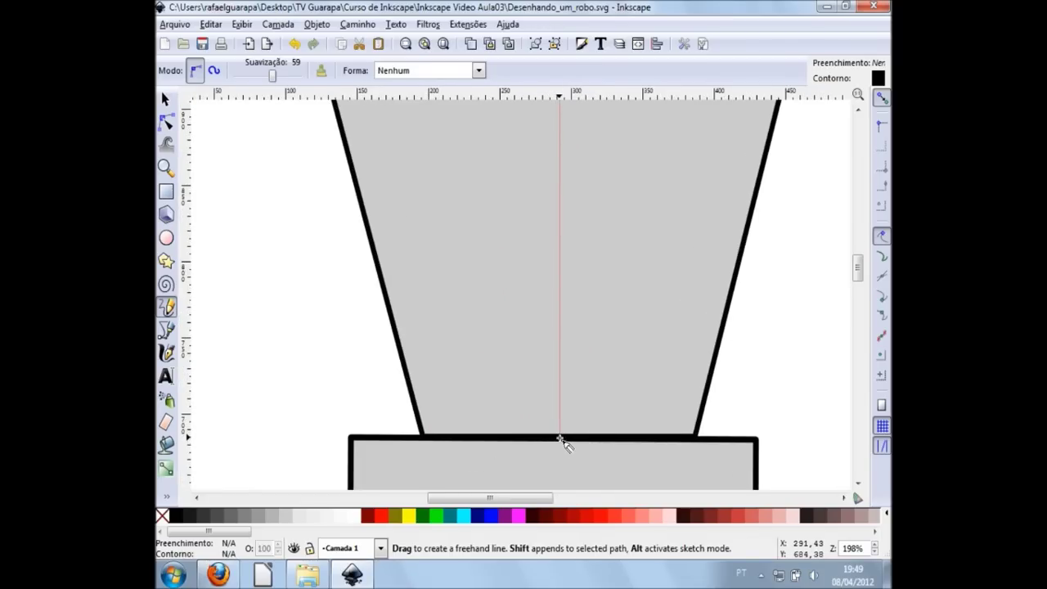
left_click(559, 437)
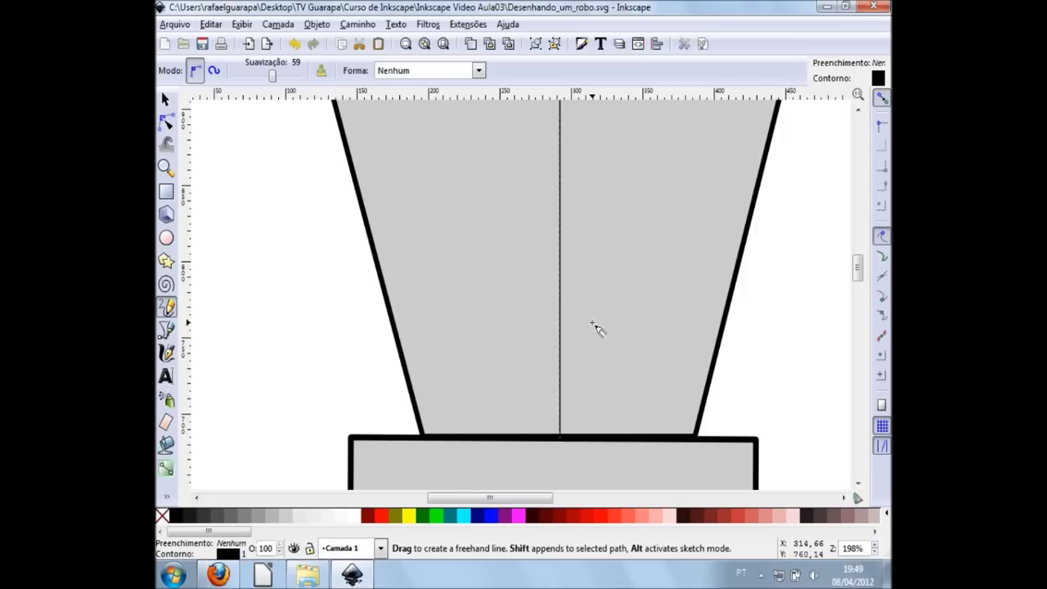
scroll(595, 327, "up", 10)
scroll(594, 330, "down", 4)
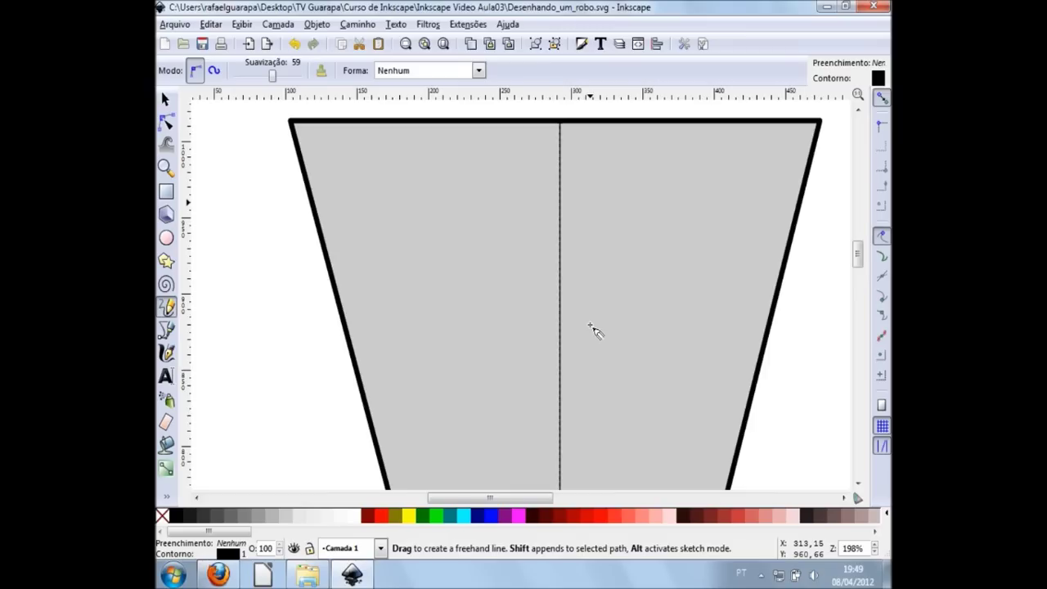
Set the centre line's stroke width to 2 px in Fill and Stroke
key("ctrl+shift+f")
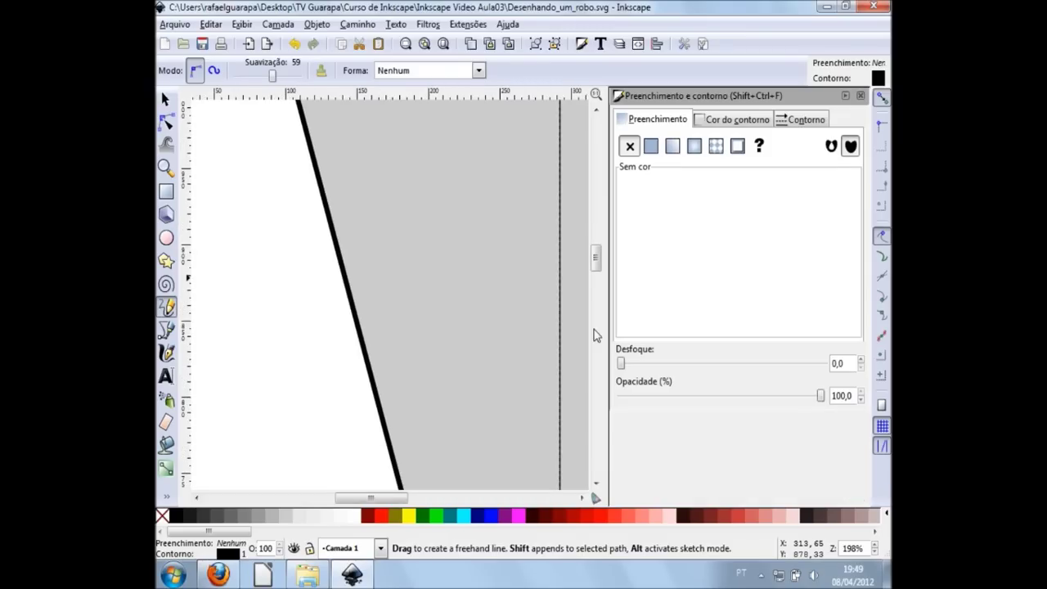
scroll(540, 290, "down", 2)
scroll(552, 288, "right", 2)
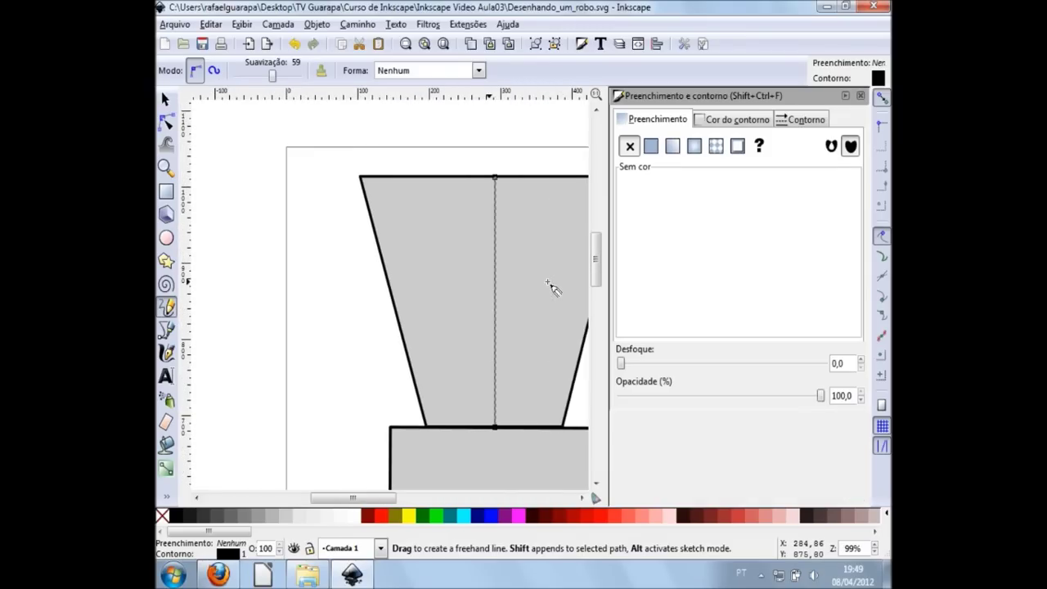
left_click(812, 124)
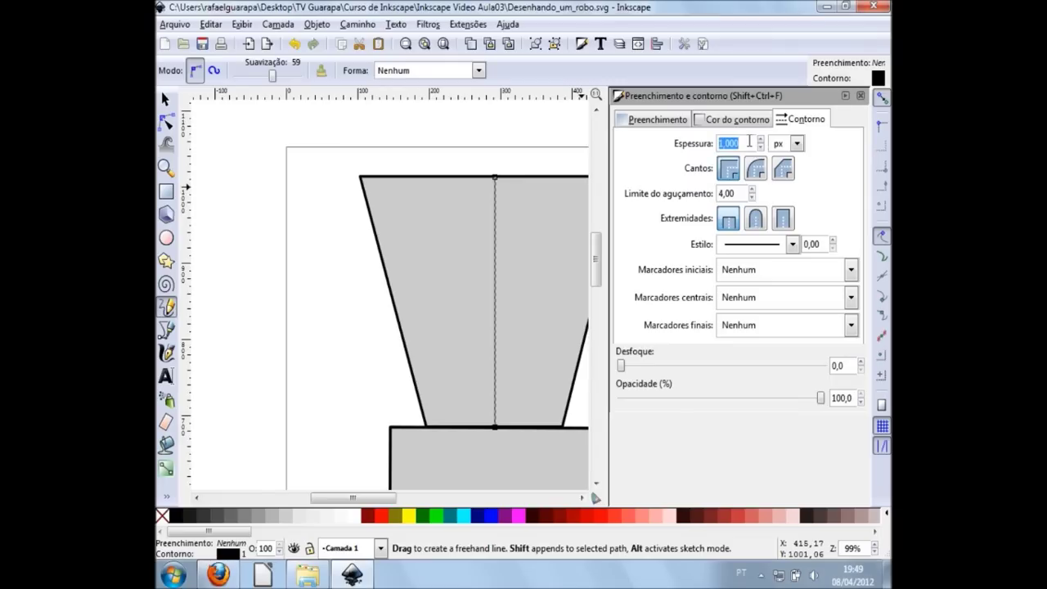
type("2")
key("Return")
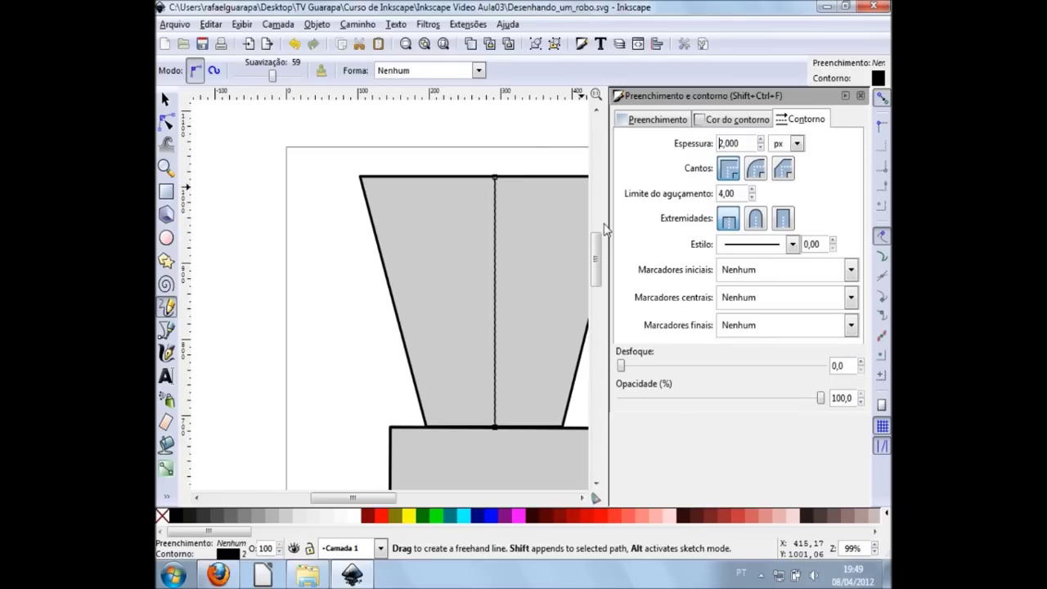
Change the line's stroke colour to 80% Gray from the palette
scroll(523, 155, "up", 2)
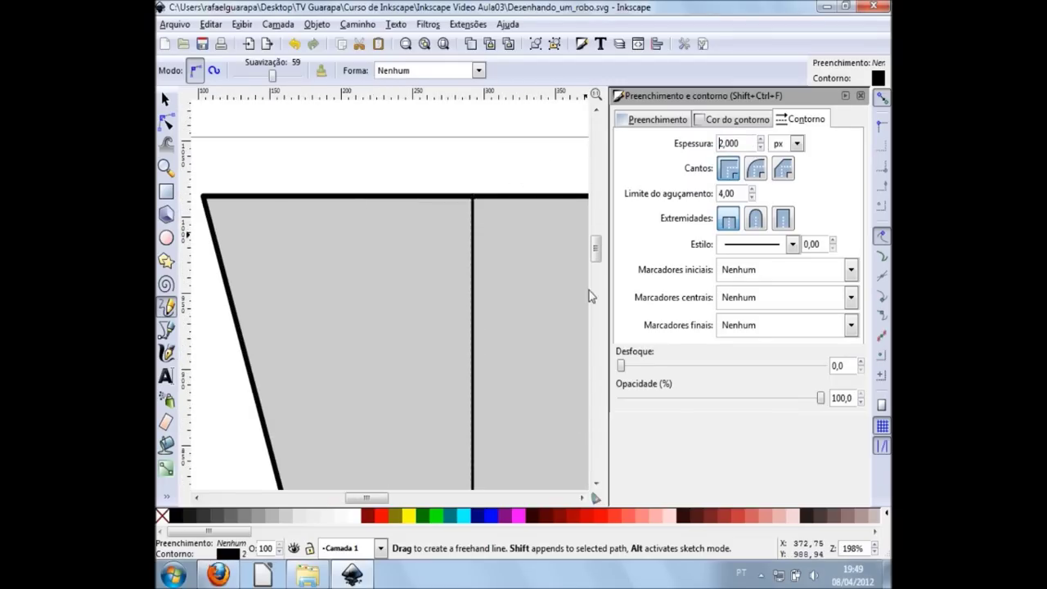
scroll(589, 293, "down", 2)
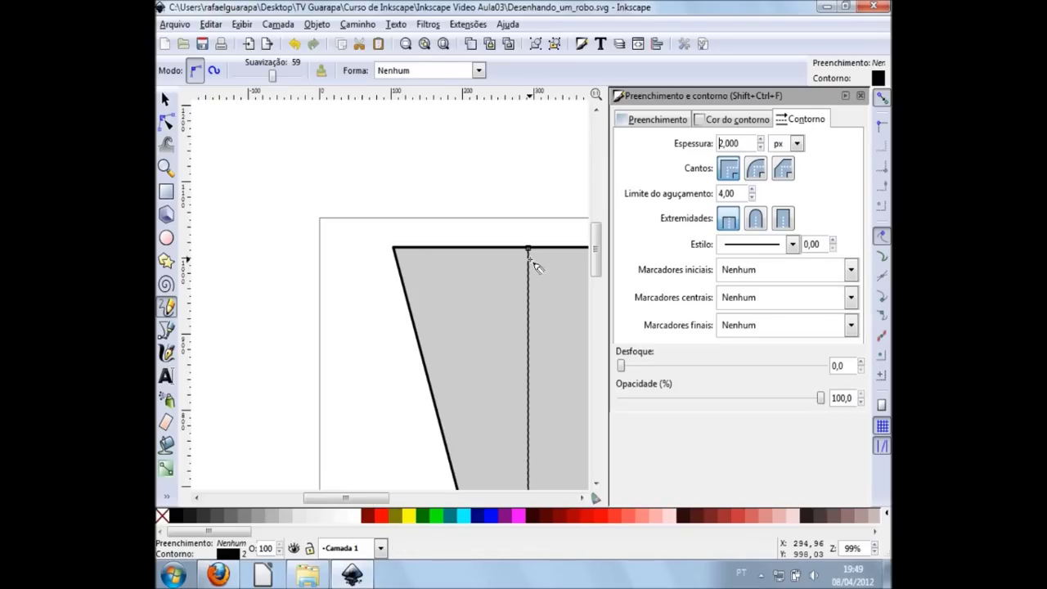
left_click(247, 526, "shift")
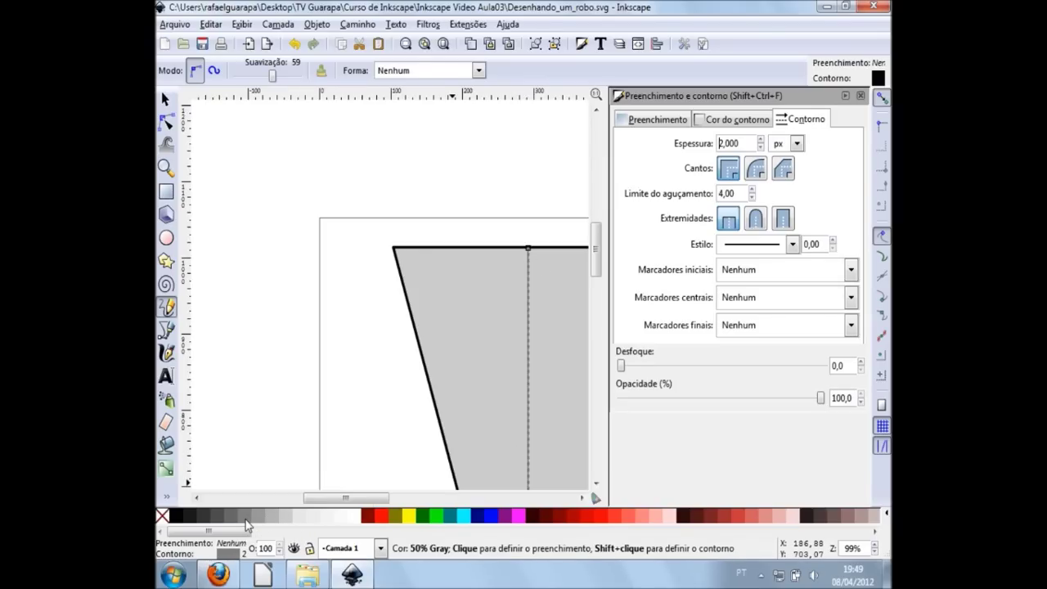
left_click(202, 521, "shift")
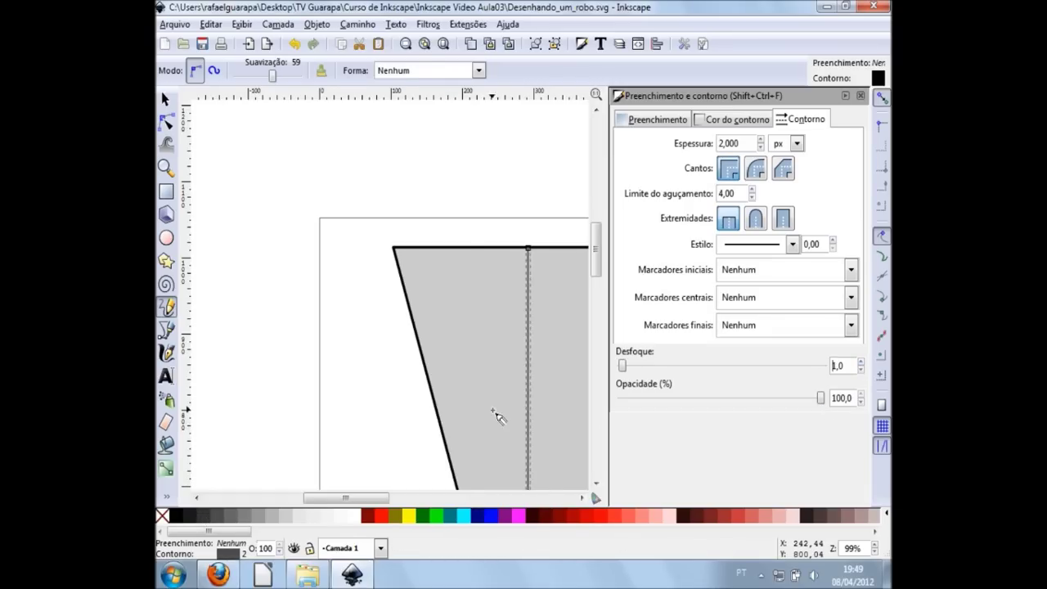
scroll(496, 415, "right", 2)
left_click(859, 95)
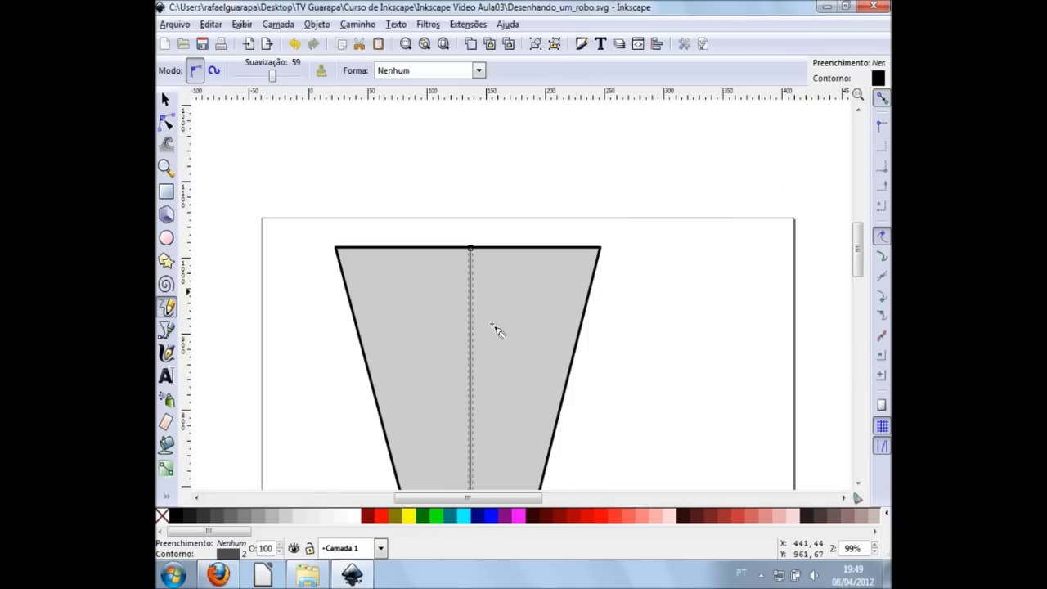
Check the centre line selection, then save the drawing
key("s")
scroll(450, 295, "down", 4)
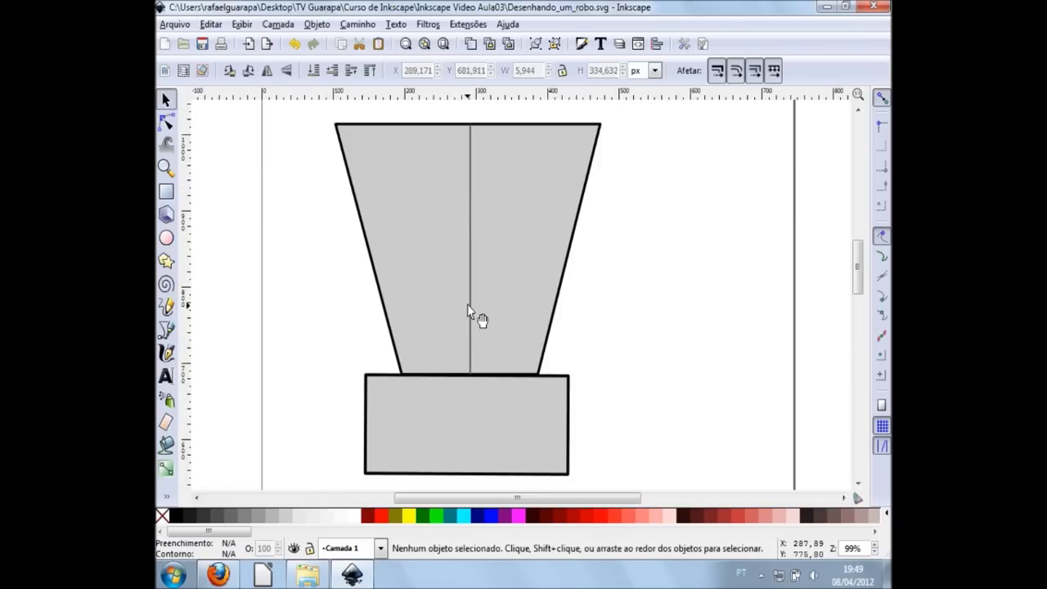
scroll(474, 232, "up", 2)
scroll(483, 243, "down", 2)
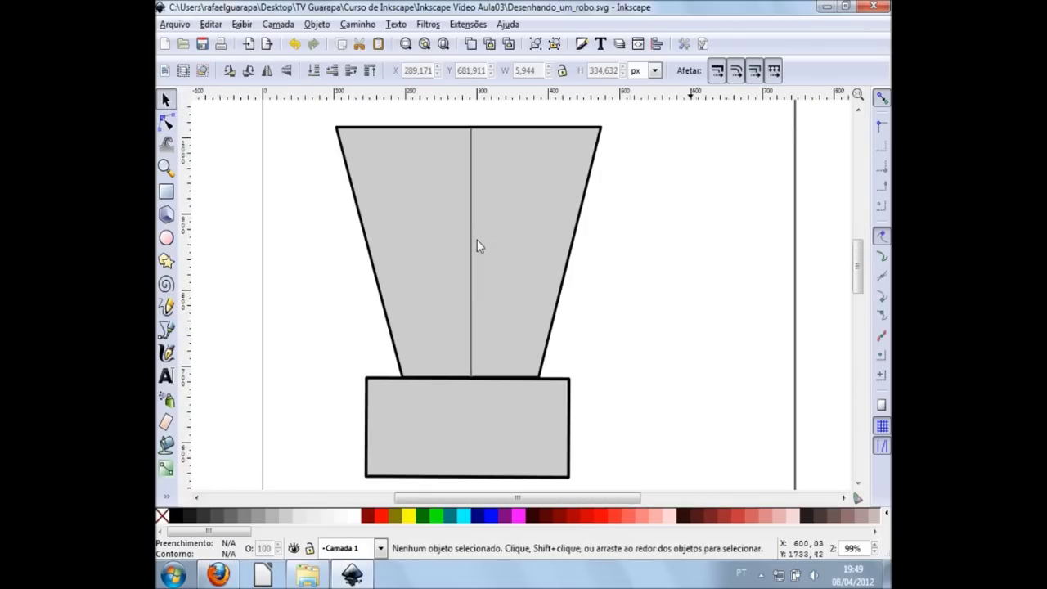
left_click(473, 215)
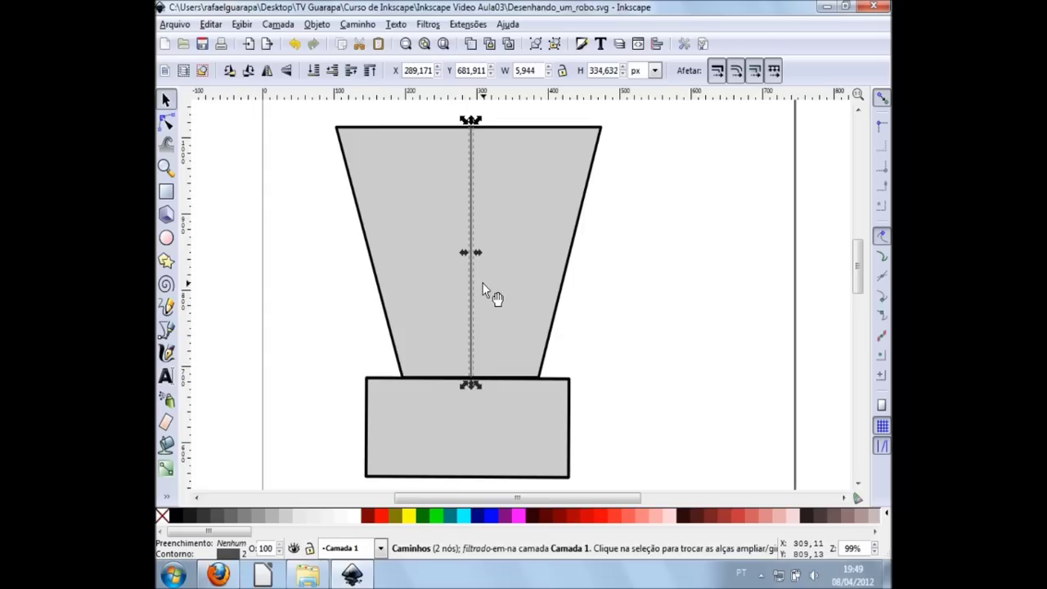
left_click(633, 317)
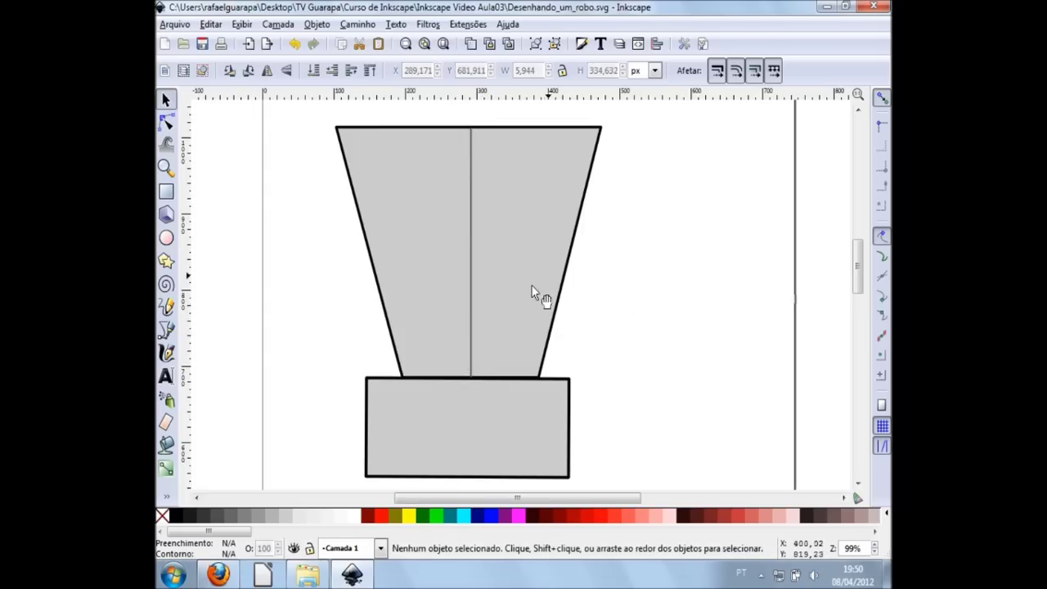
left_click(203, 44)
Give the trapezoid and the bottom rectangle gray outlines from the palette
left_click(345, 138)
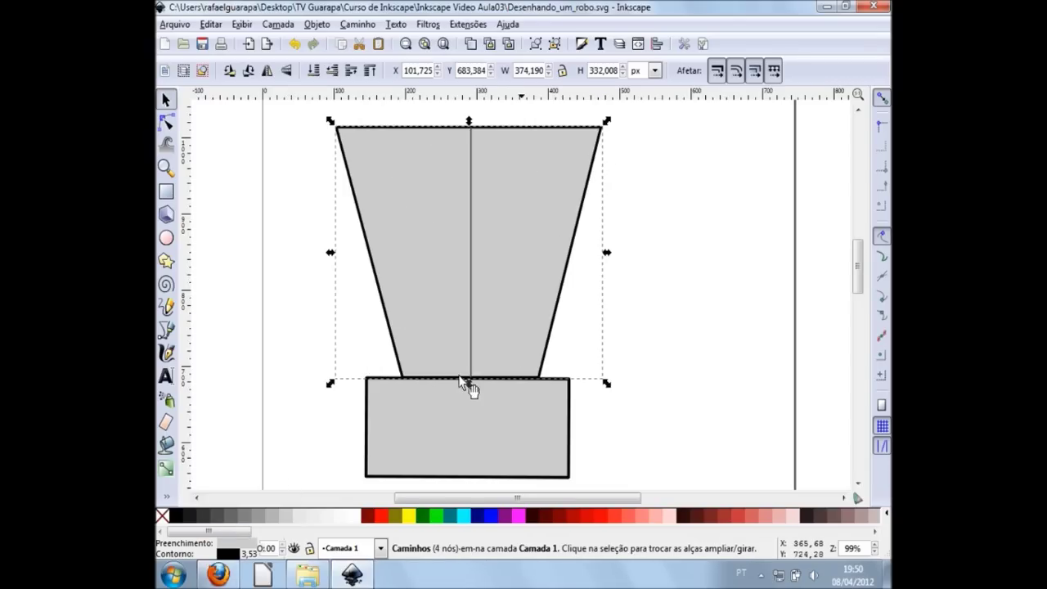
left_click(203, 520, "shift")
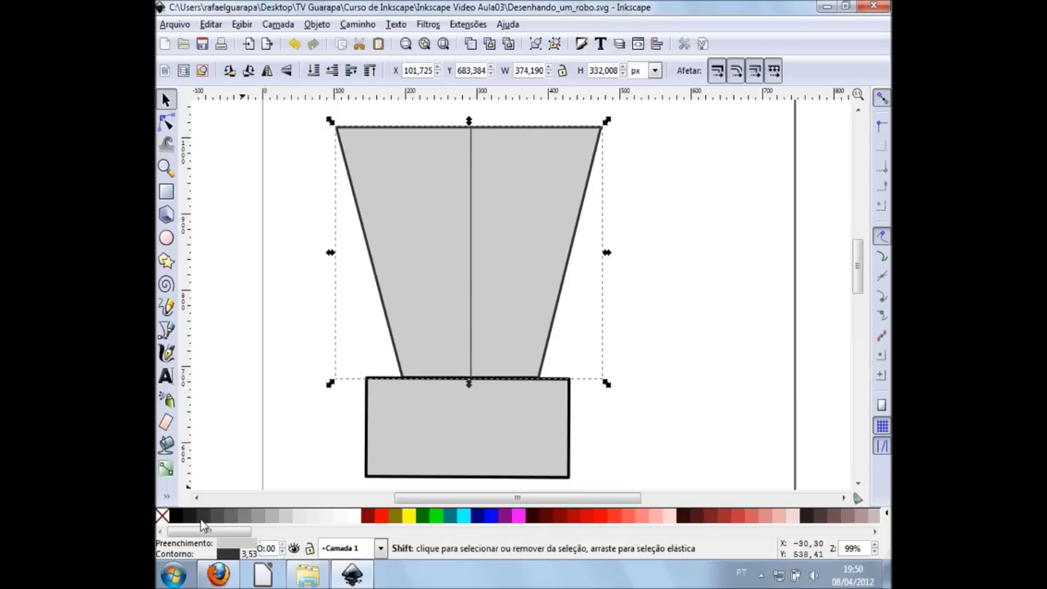
left_click(214, 519, "shift")
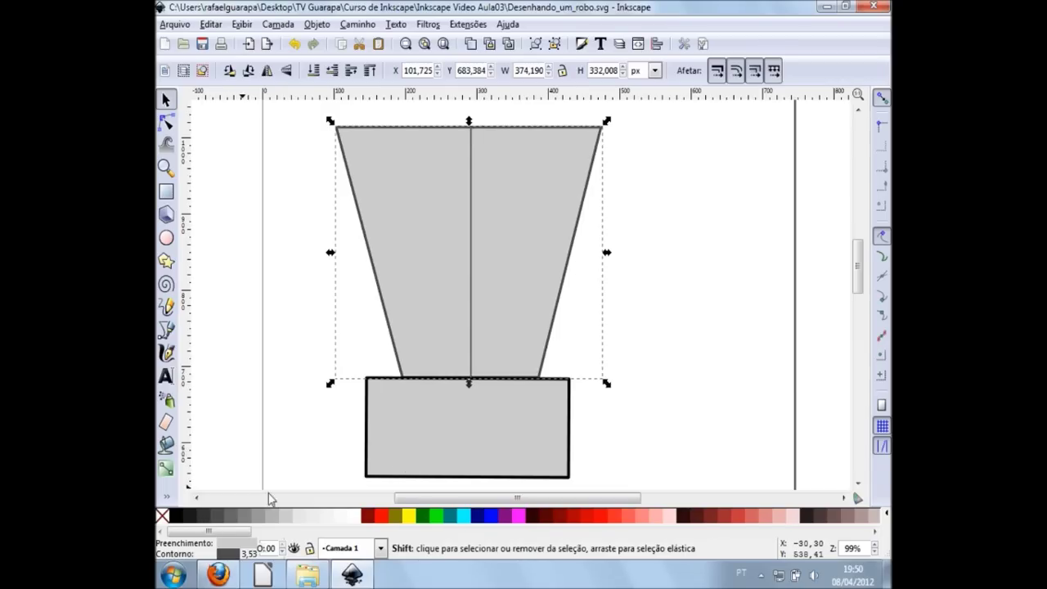
left_click(400, 452)
left_click(216, 519, "shift")
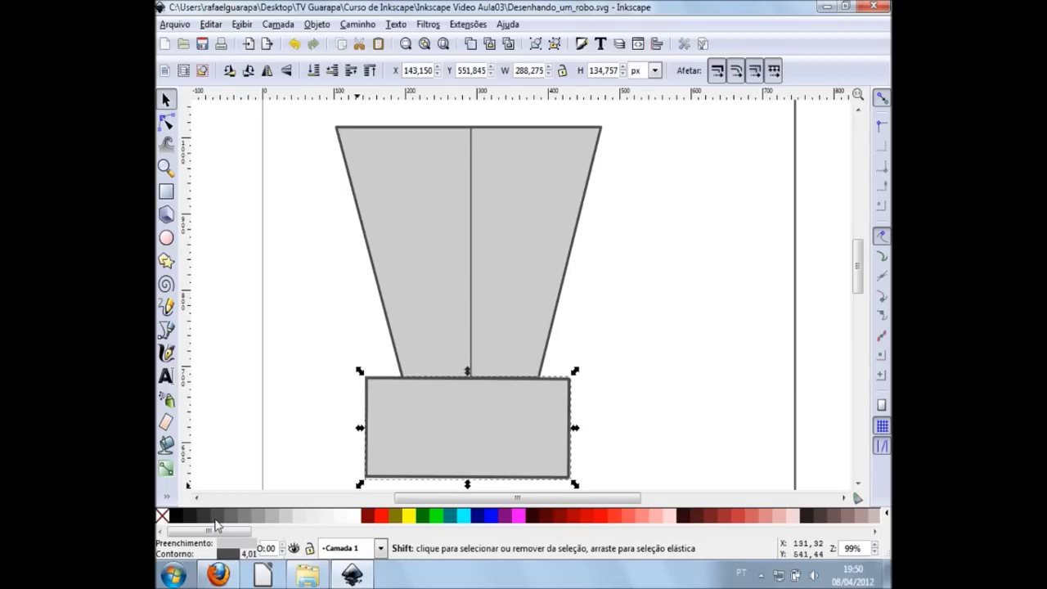
left_click(203, 521, "shift")
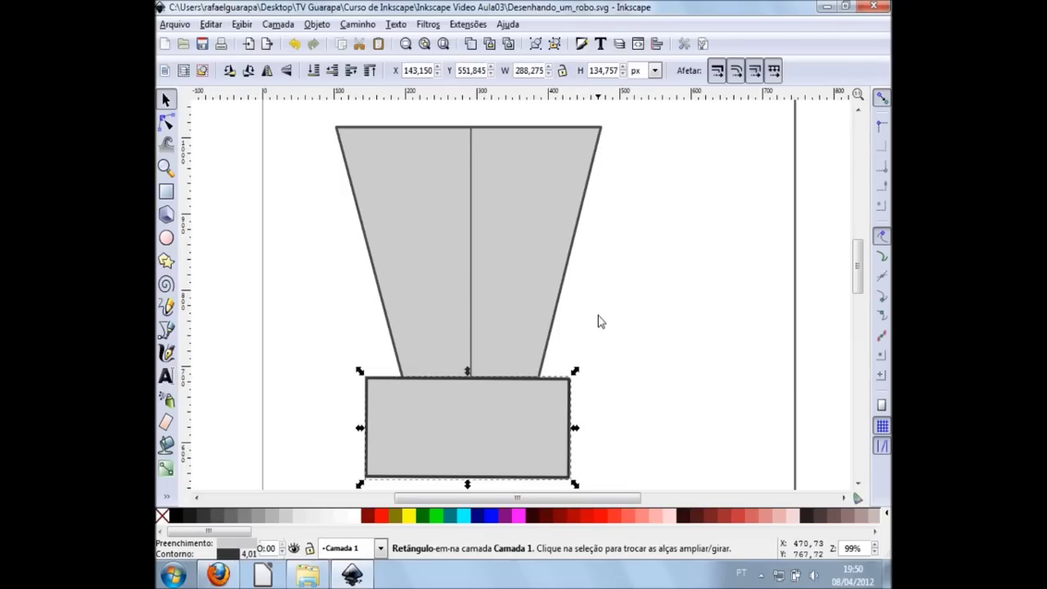
left_click(613, 298)
scroll(564, 311, "up", 1)
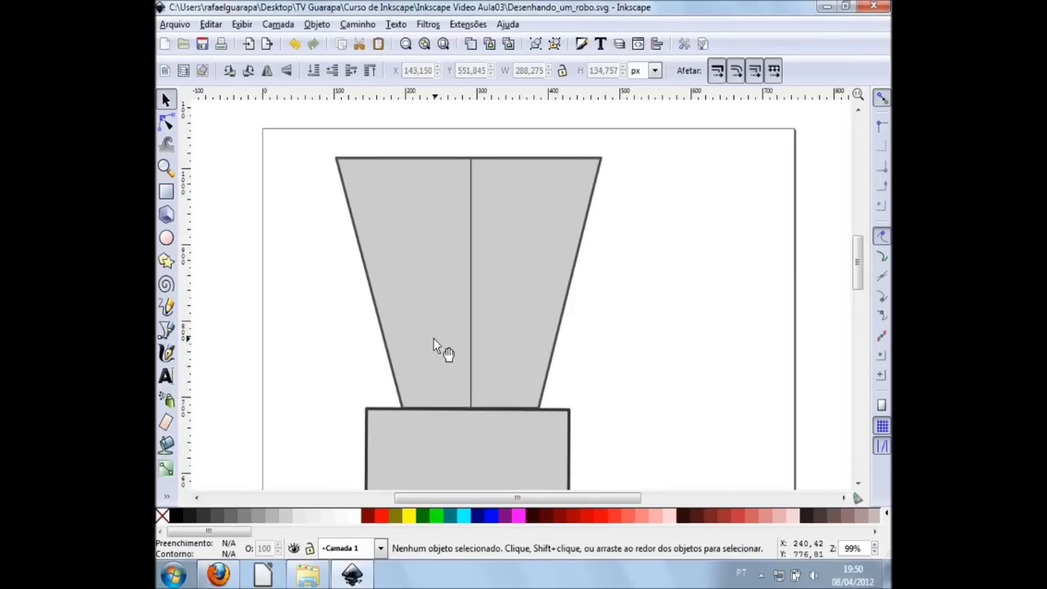
Draw an oval eye on the head's left half and shrink a copy to 40.4 × 50.5 px
left_click(167, 239)
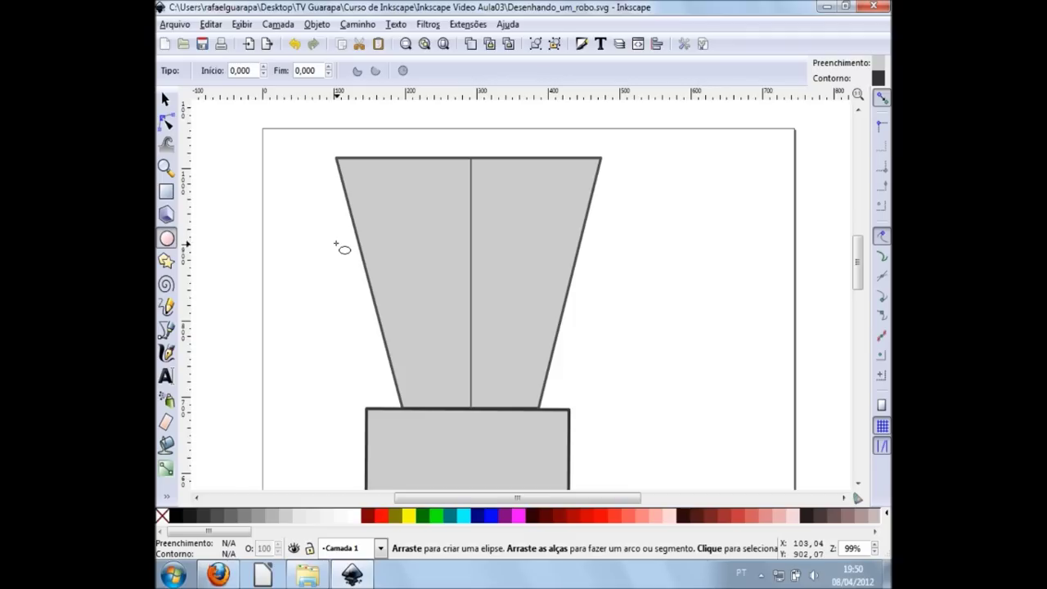
left_click_drag(388, 203, 440, 276)
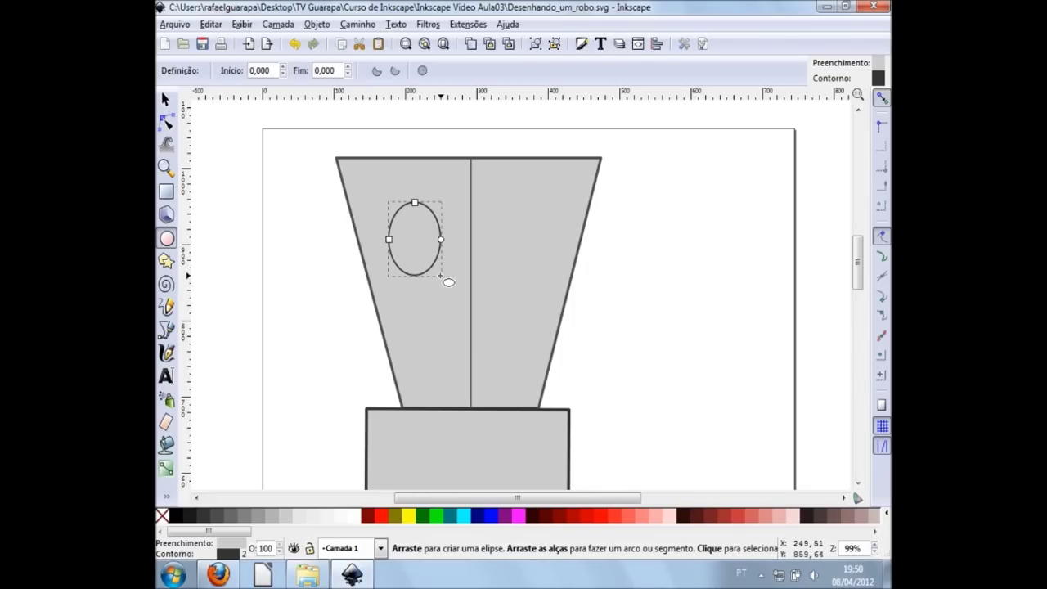
key("s")
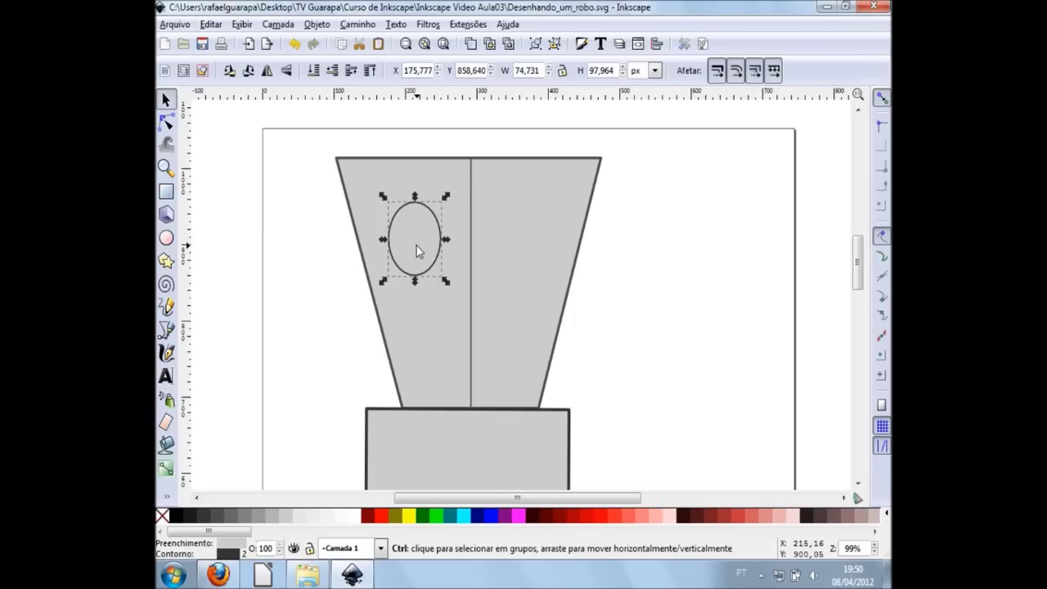
scroll(417, 245, "up", 2, "ctrl")
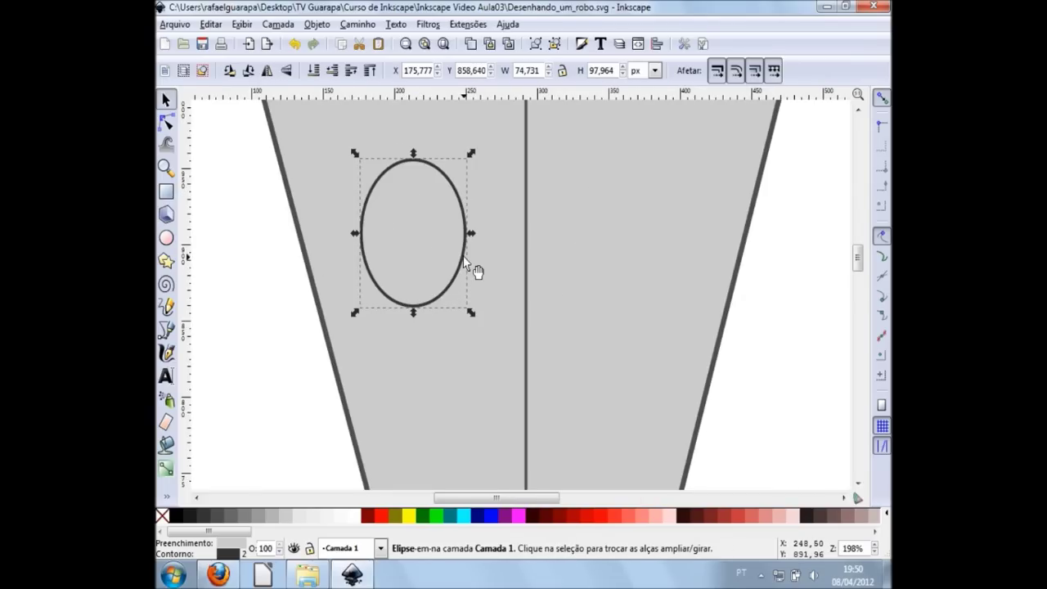
left_click_drag(464, 256, 483, 243)
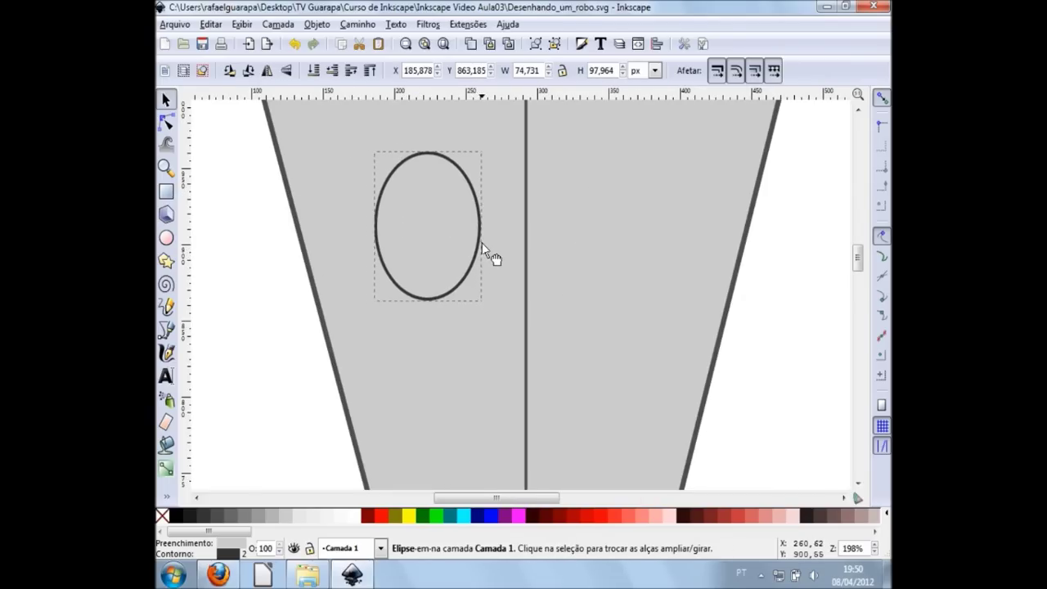
scroll(460, 231, "down", 2)
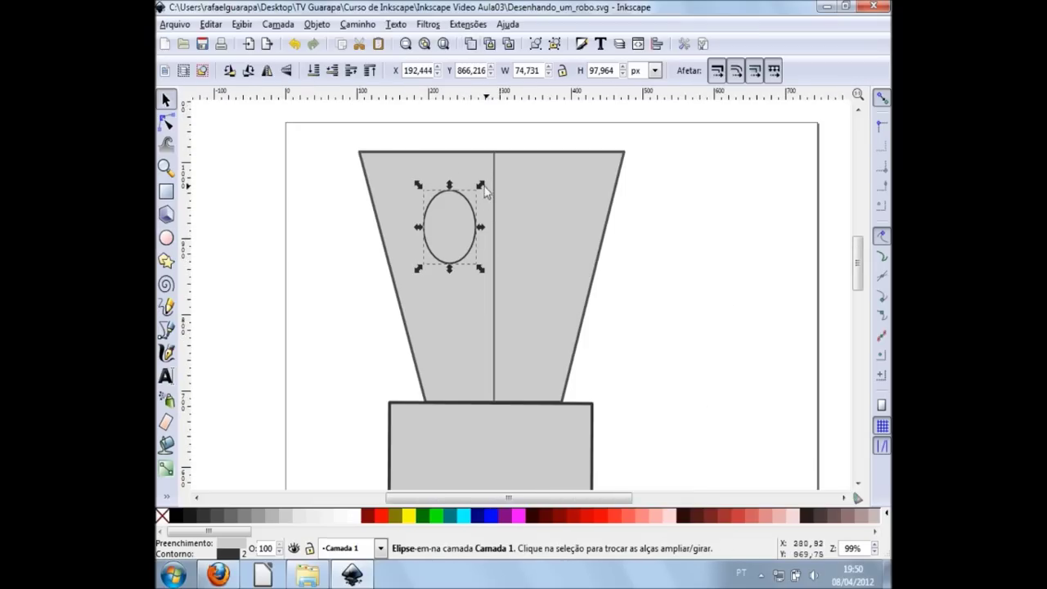
mouse_move(480, 185)
left_mouse_down()
mouse_move(455, 228)
mouse_move(459, 220)
left_mouse_up()
Centre the small oval in the eye, fill it black, and nudge it slightly upward
left_click(454, 221)
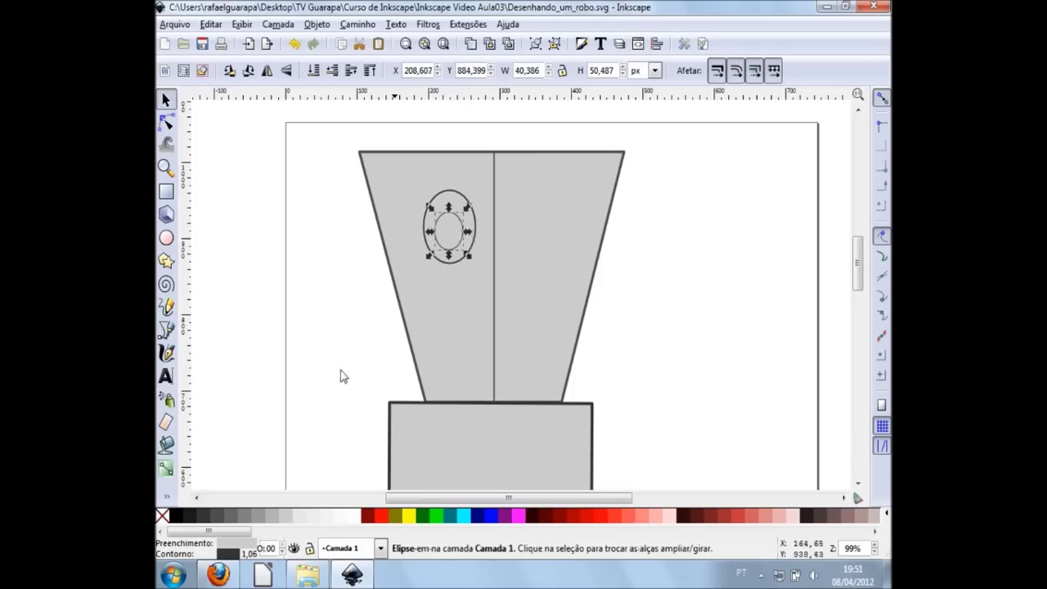
left_click(193, 509)
left_click(656, 264)
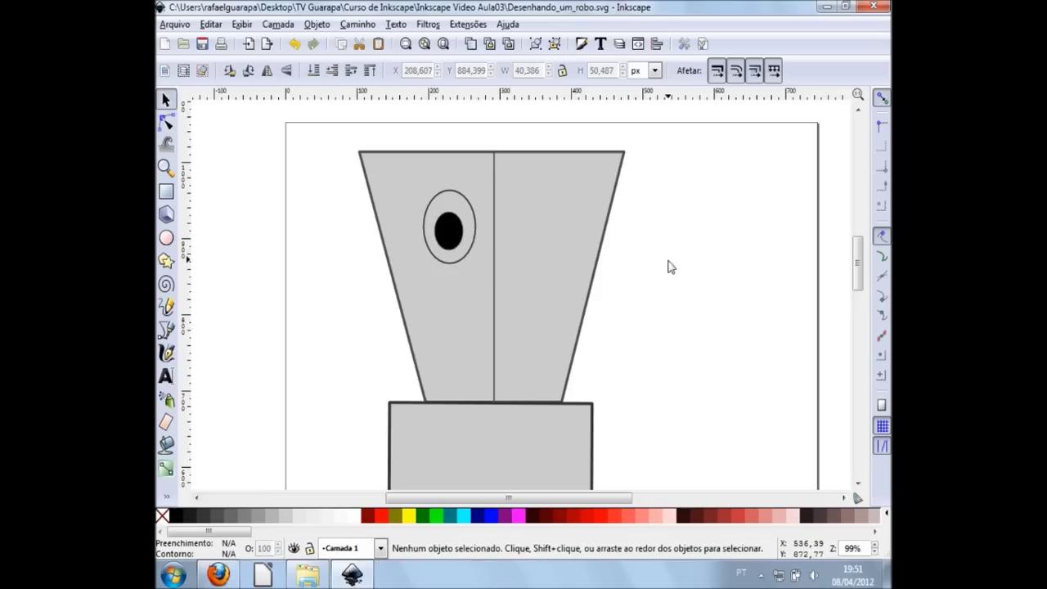
left_click(449, 239)
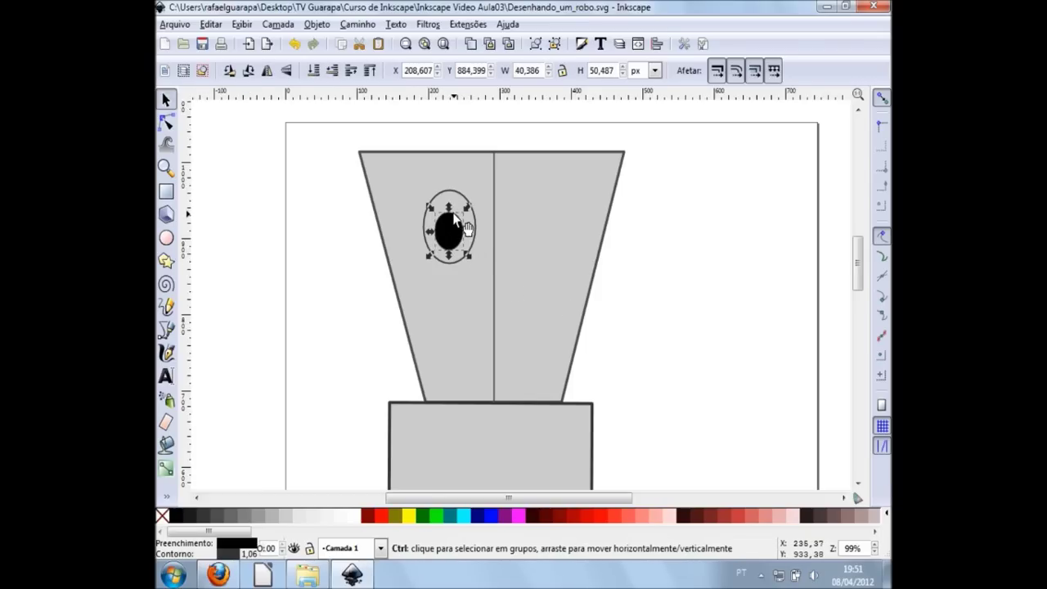
scroll(454, 241, "up", 2)
left_click_drag(460, 244, 460, 237)
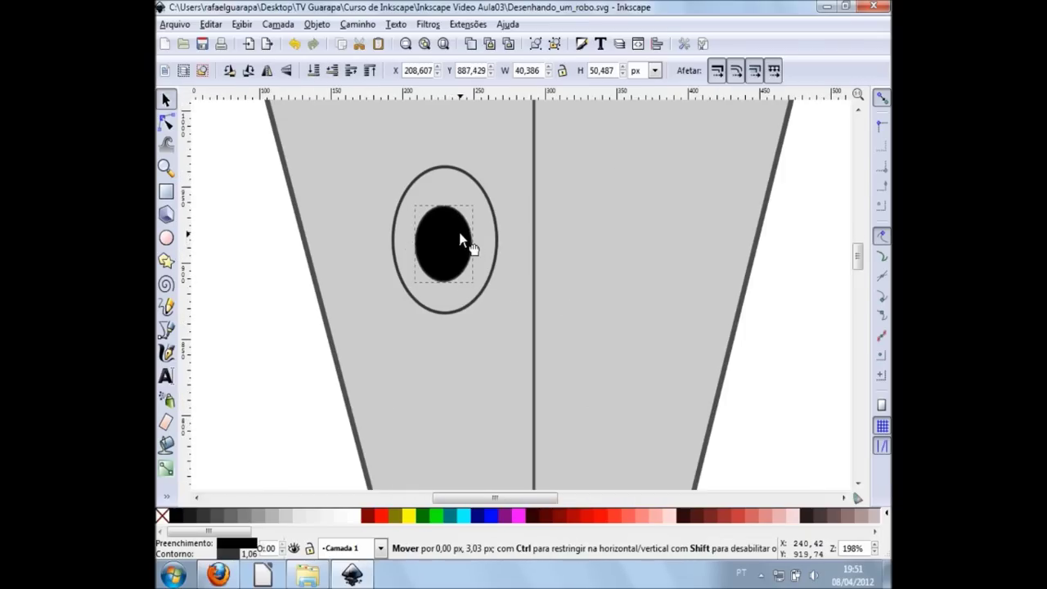
left_click(460, 238)
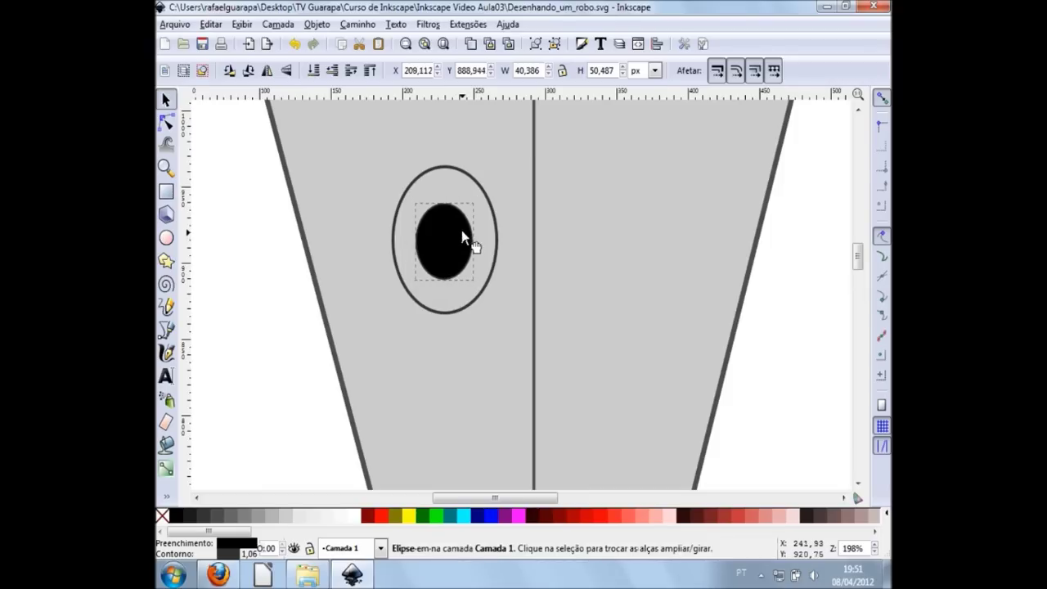
left_click(762, 307)
scroll(762, 306, "down", 1)
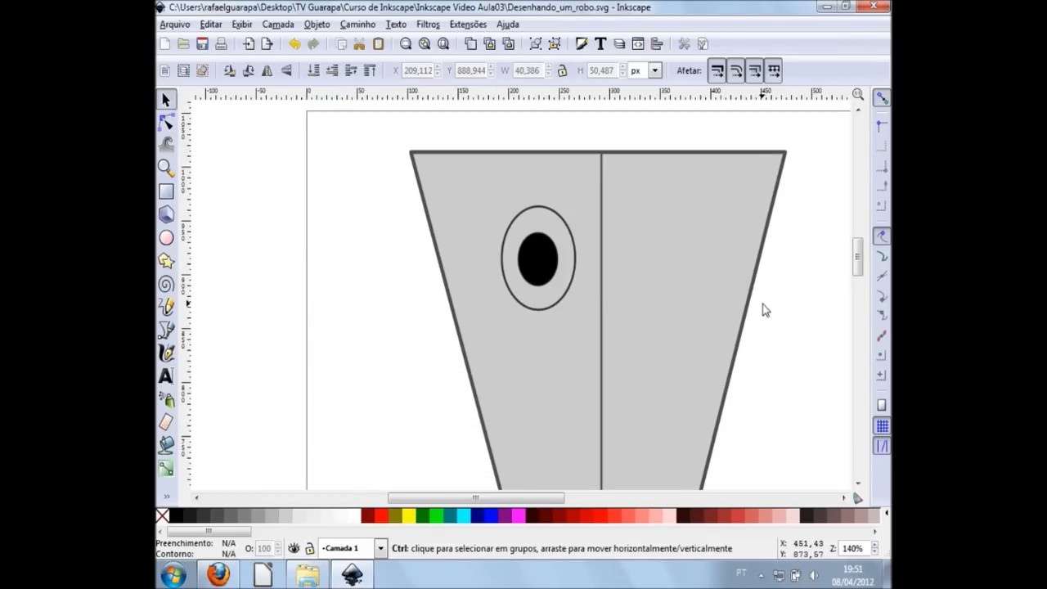
left_click(544, 268)
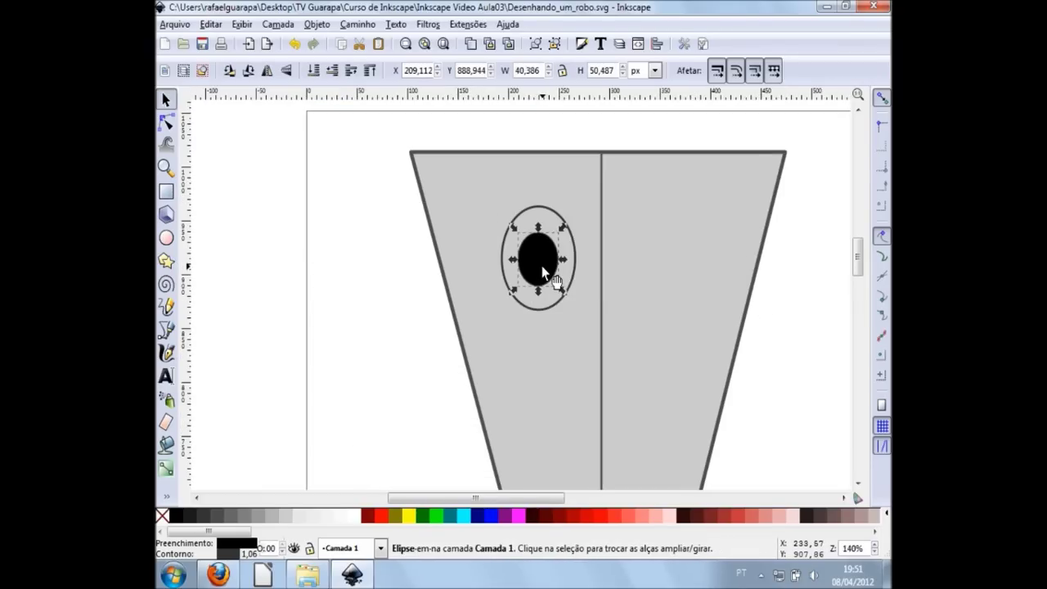
Give the pupil a radial gradient fill in Fill and Stroke
key("ctrl+shift+f")
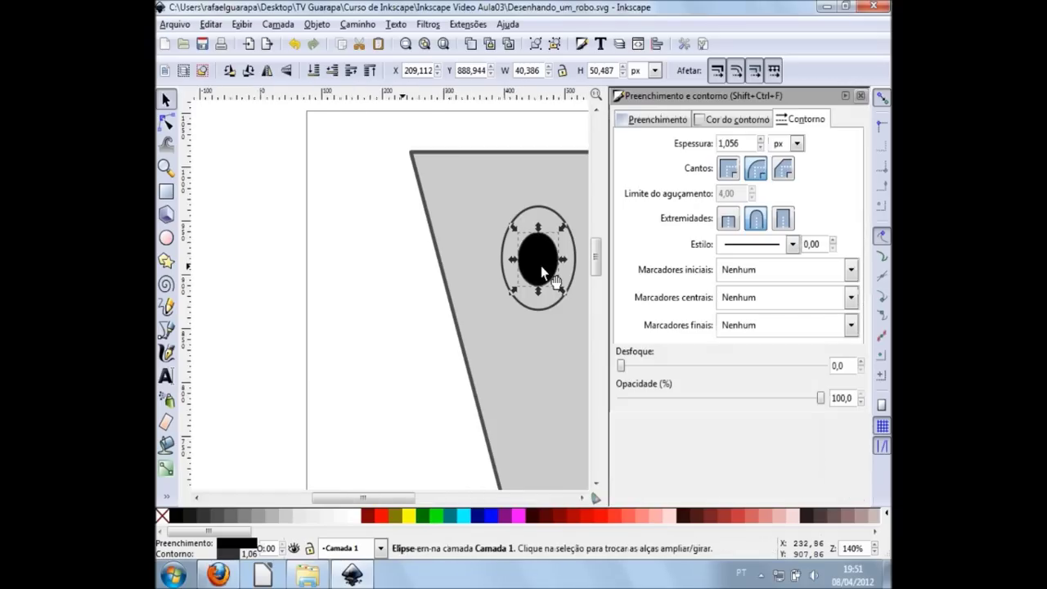
left_click(658, 122)
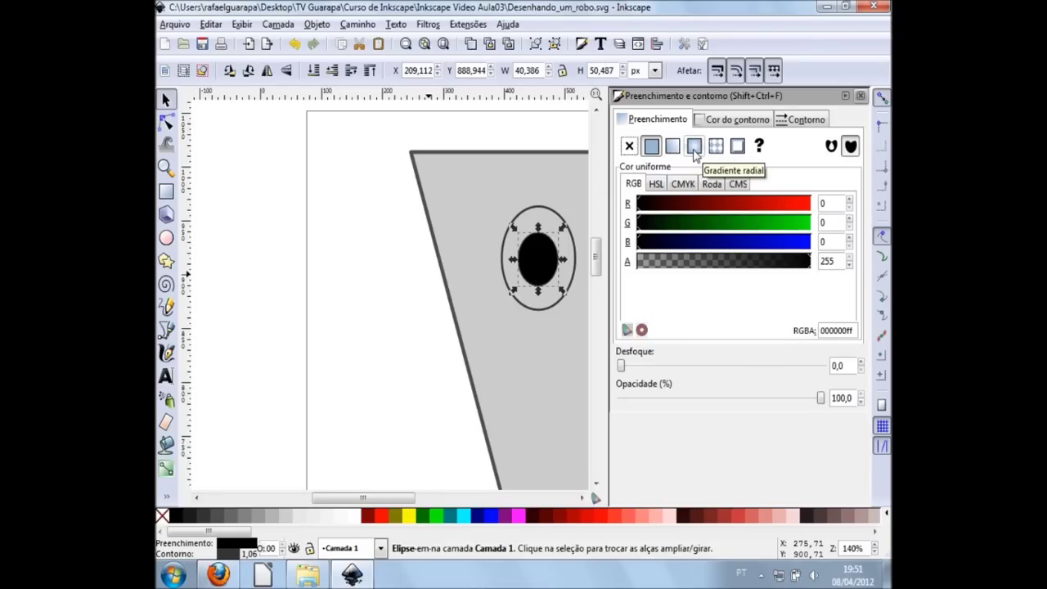
left_click(695, 147)
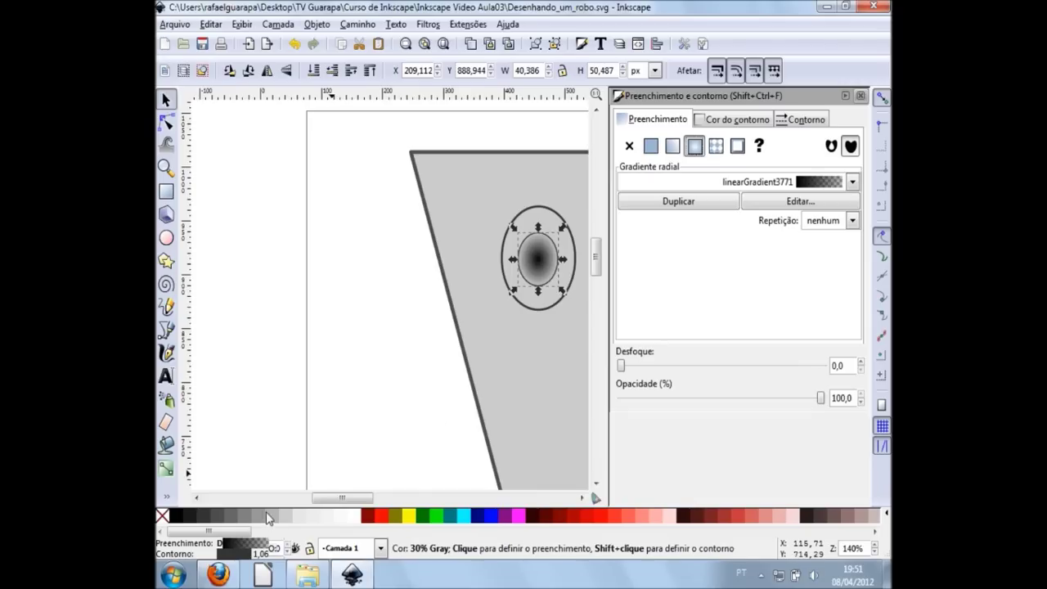
Try lime and light green fills on the pupil, then undo back to the radial gradient
left_click(436, 521, "shift")
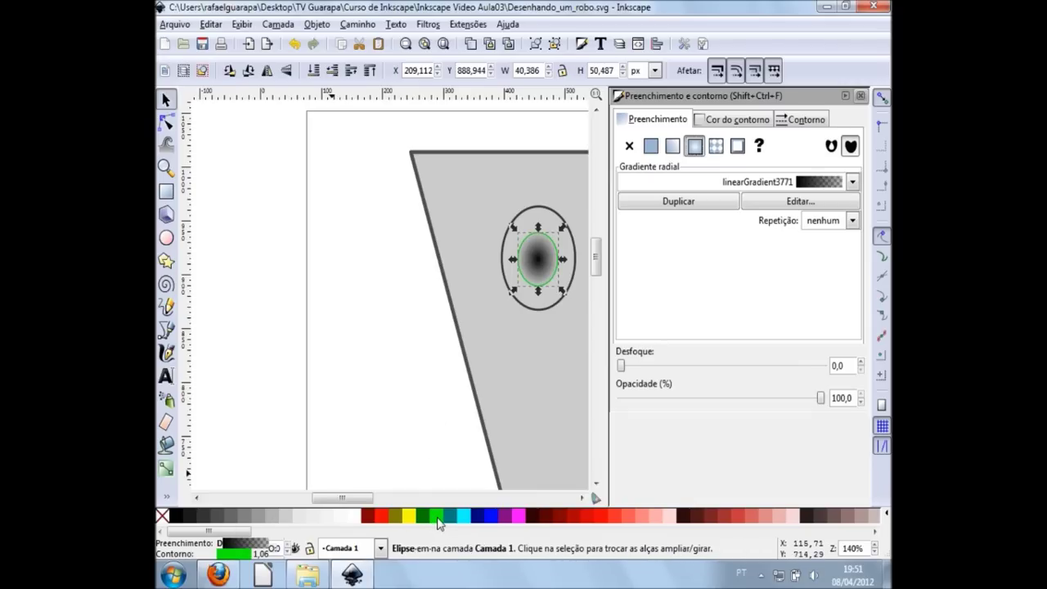
left_click(436, 521)
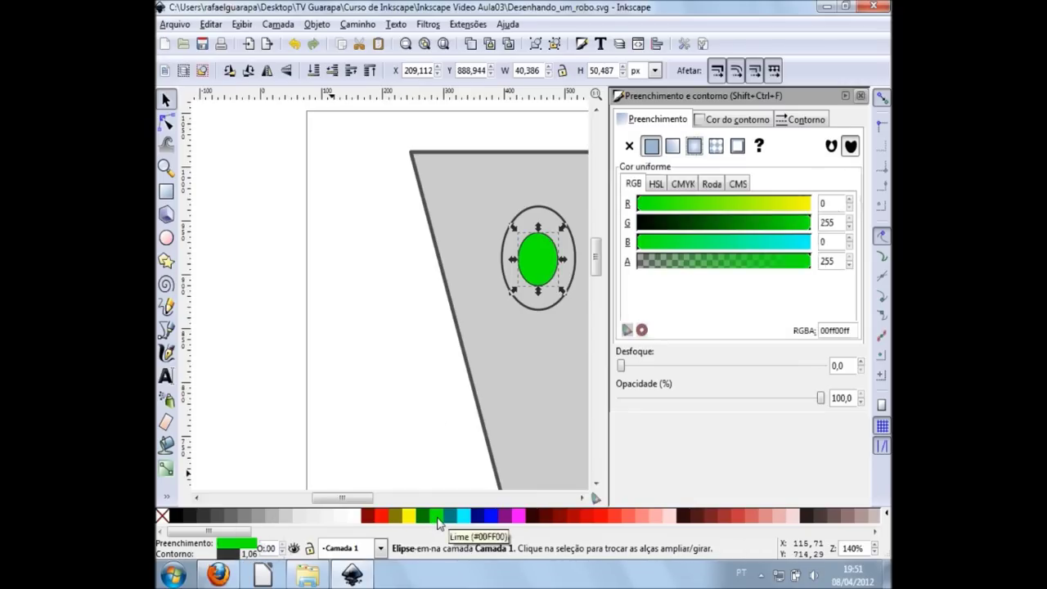
scroll(442, 427, "right", 1)
scroll(442, 428, "right", 1)
scroll(442, 428, "right", 1)
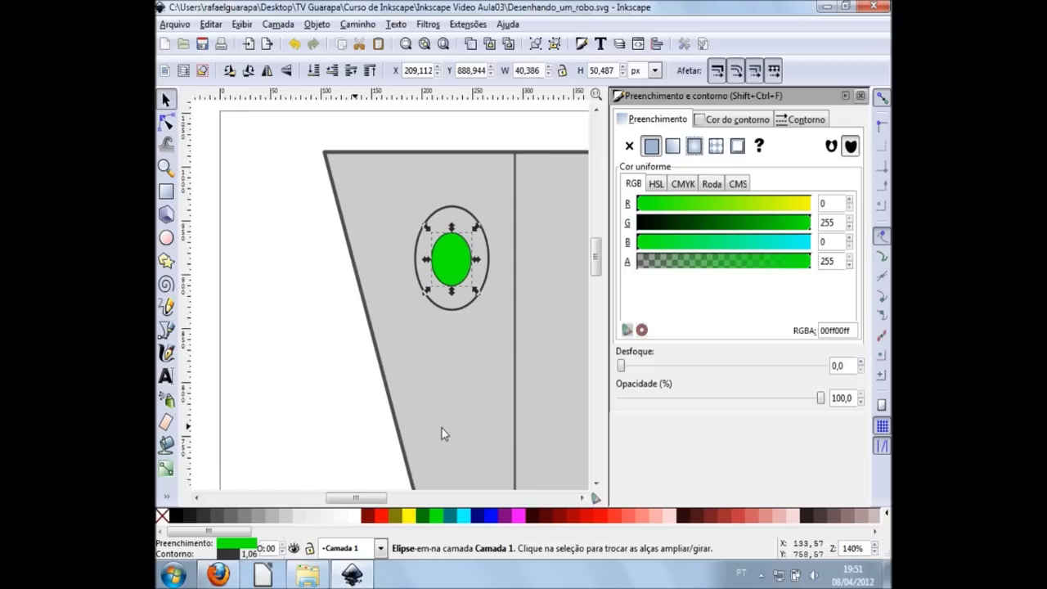
key("ctrl+z")
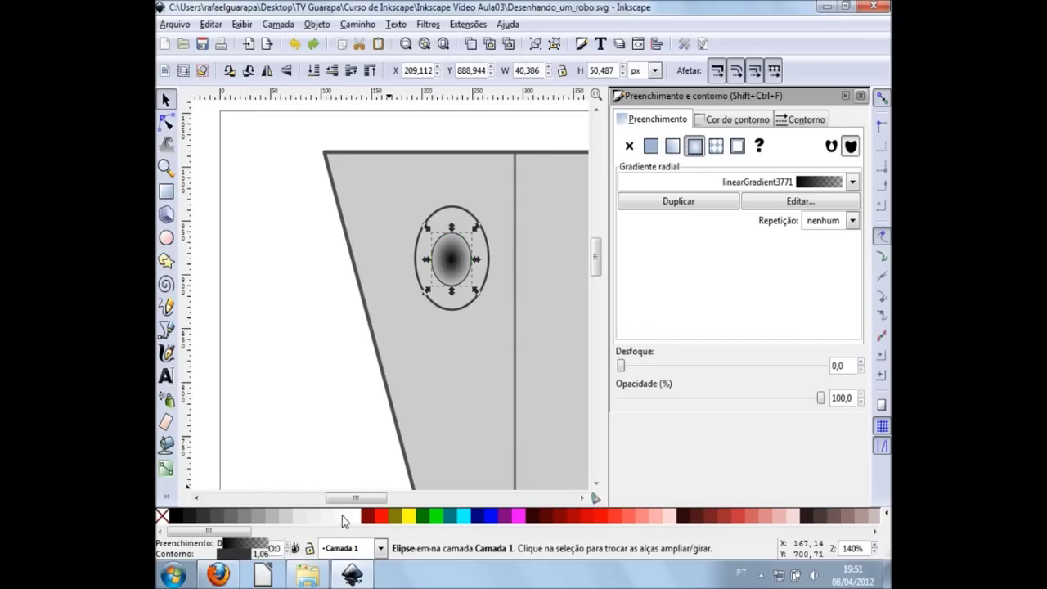
left_click_drag(209, 531, 411, 537)
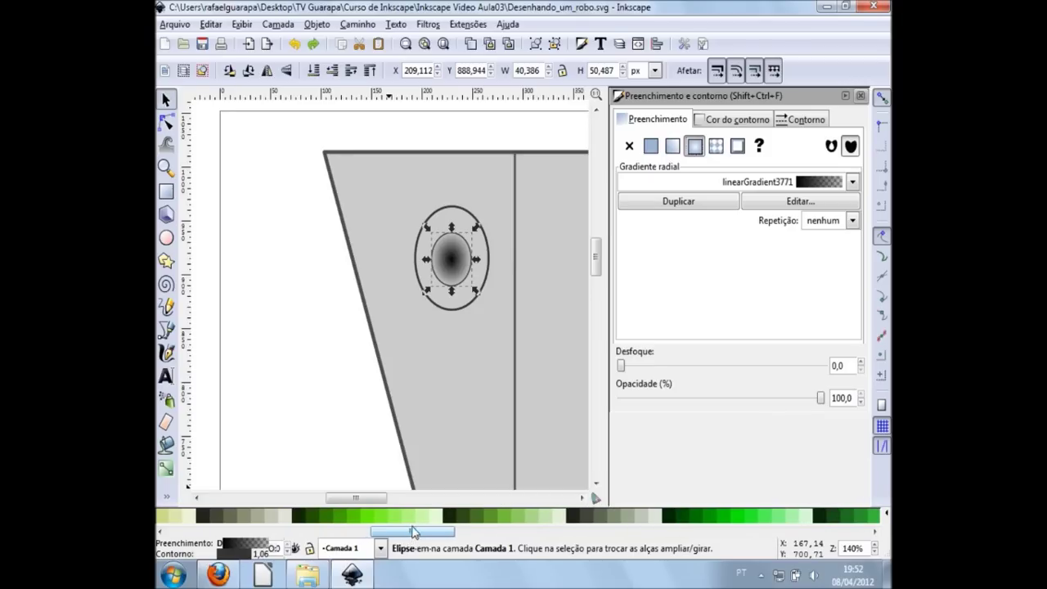
left_click(411, 517)
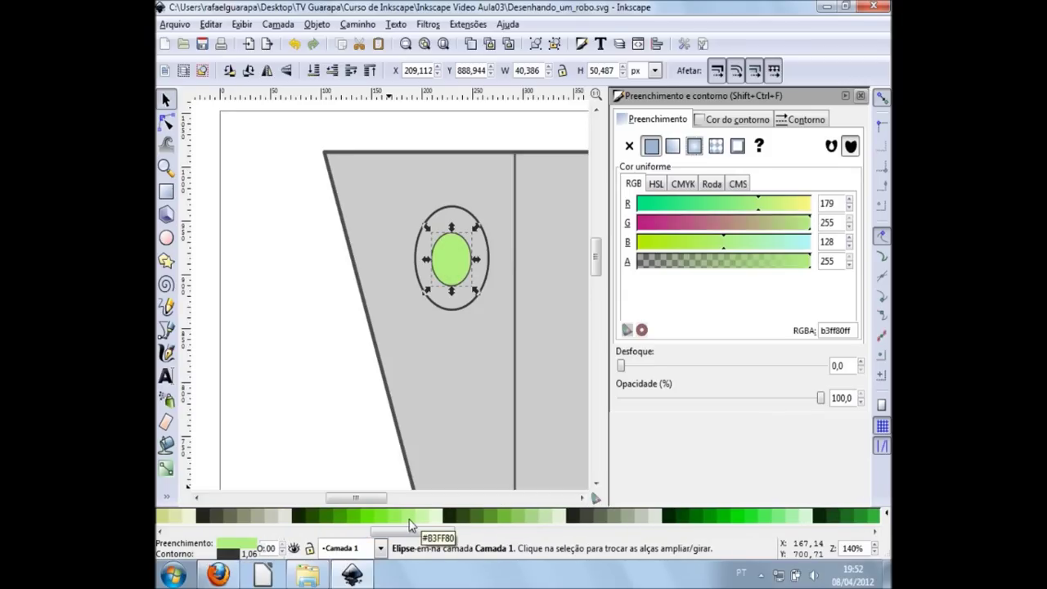
left_click(417, 518)
left_click(412, 518)
key("ctrl+z")
key("ctrl+z")
key("ctrl+z")
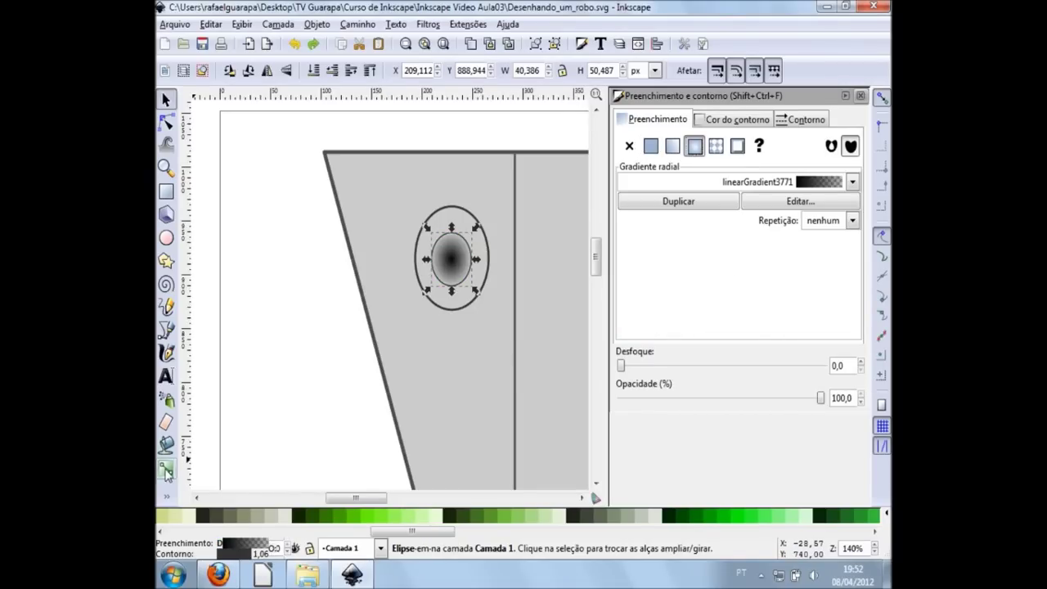
Apply a new radial gradient to the inner eye ellipse
left_click(166, 469)
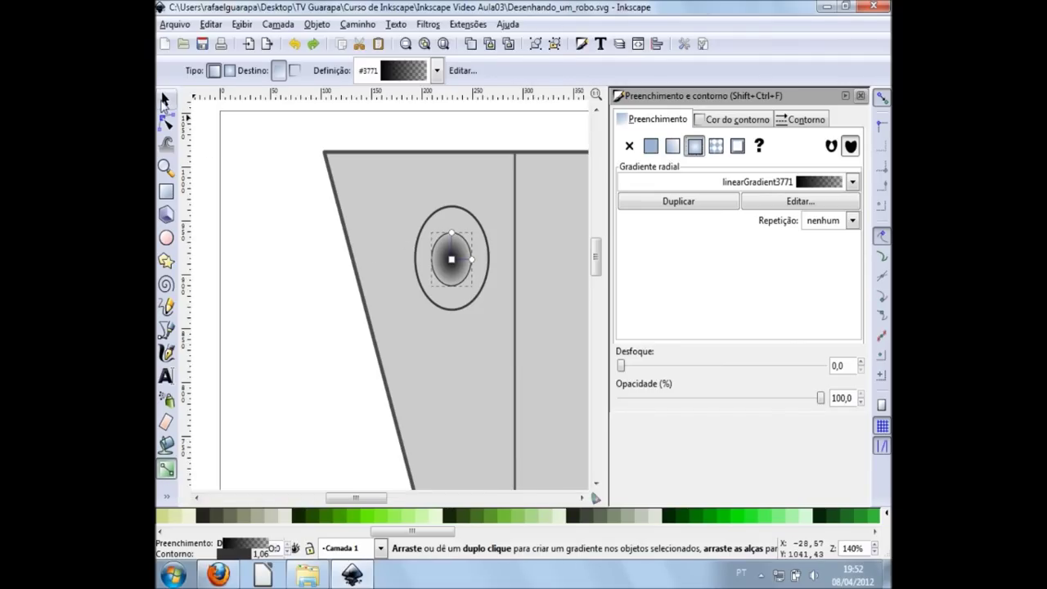
left_click(166, 99)
left_click(453, 266)
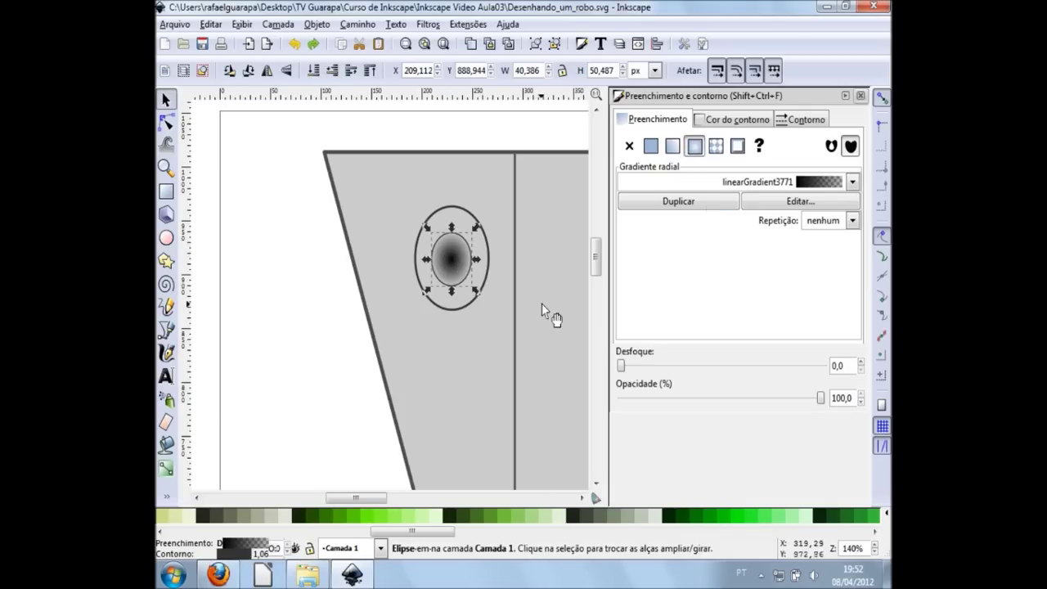
left_click(167, 468)
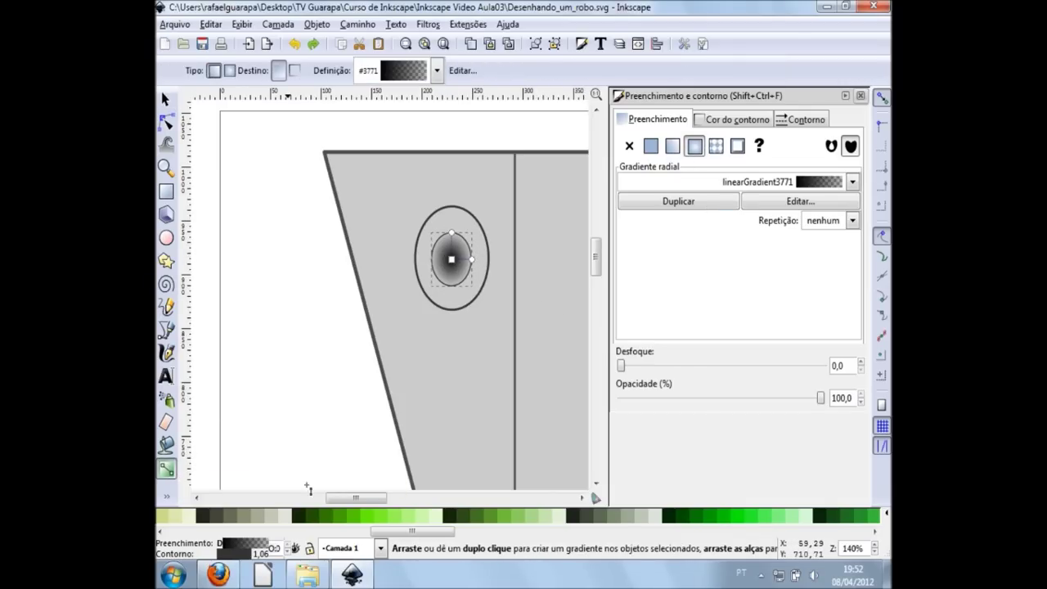
left_click(450, 517)
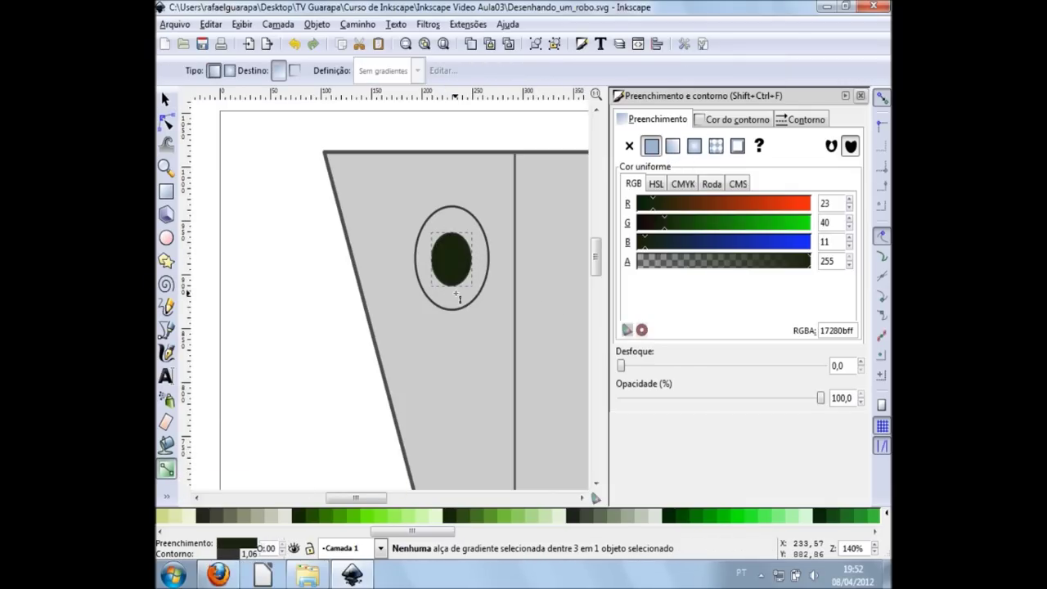
double_click(427, 257)
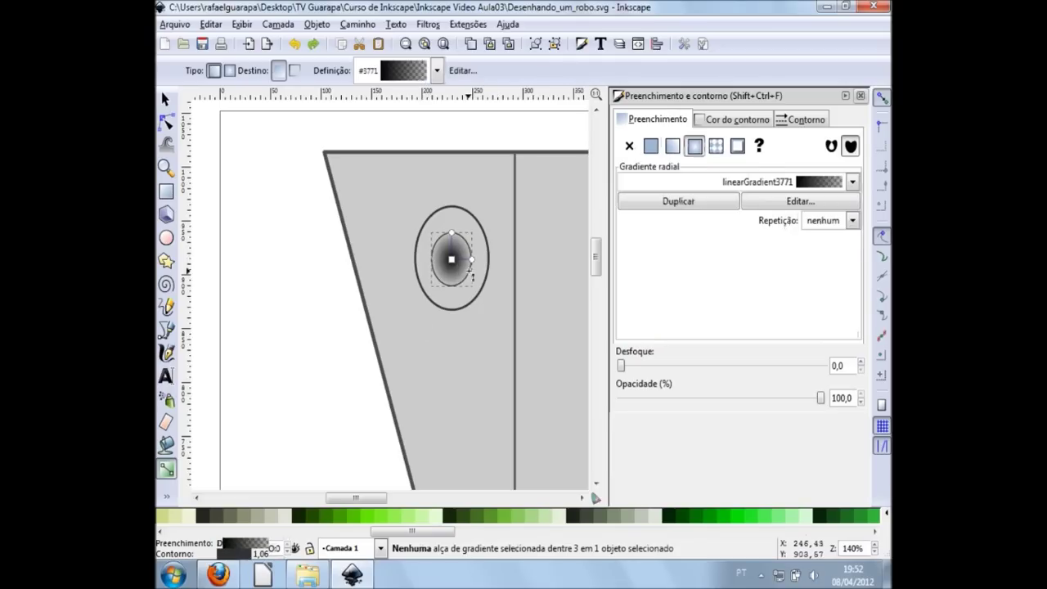
Color the gradient's centre stop dark green
scroll(459, 268, "up", 2)
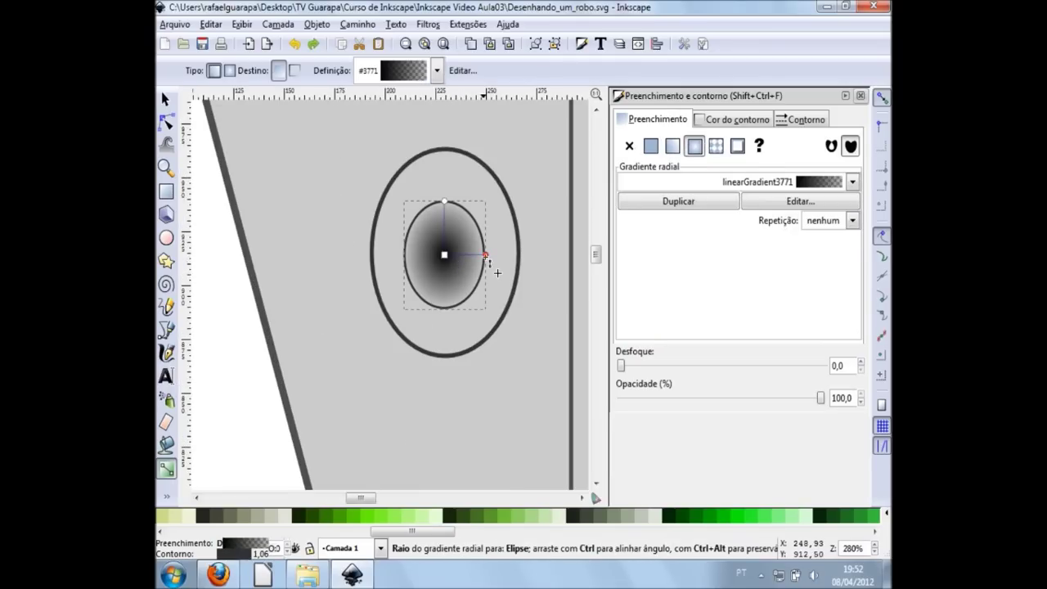
left_click(445, 255)
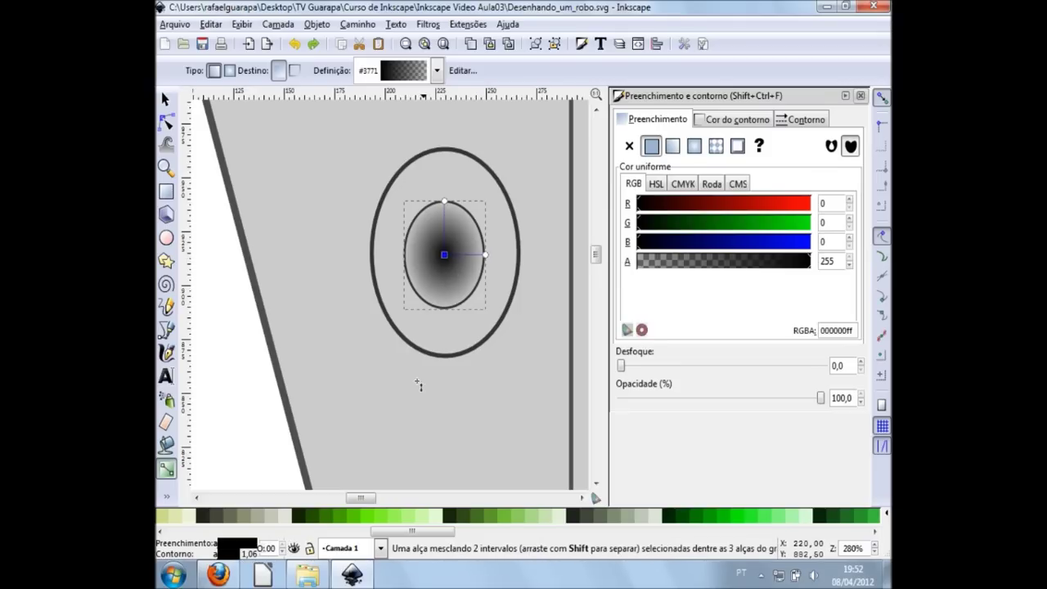
left_click(416, 517)
left_click(399, 518)
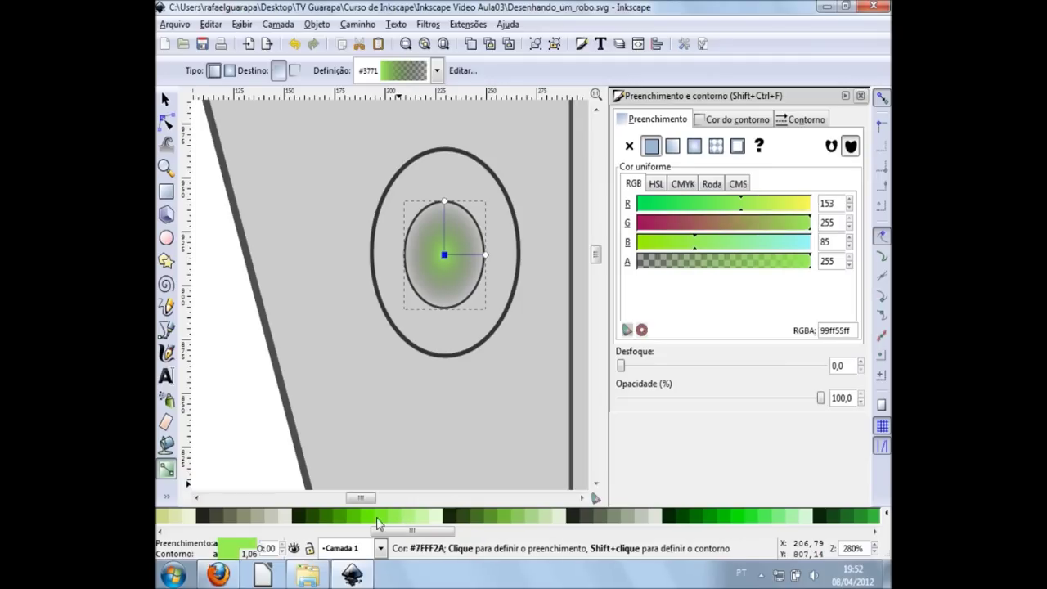
left_click(326, 519)
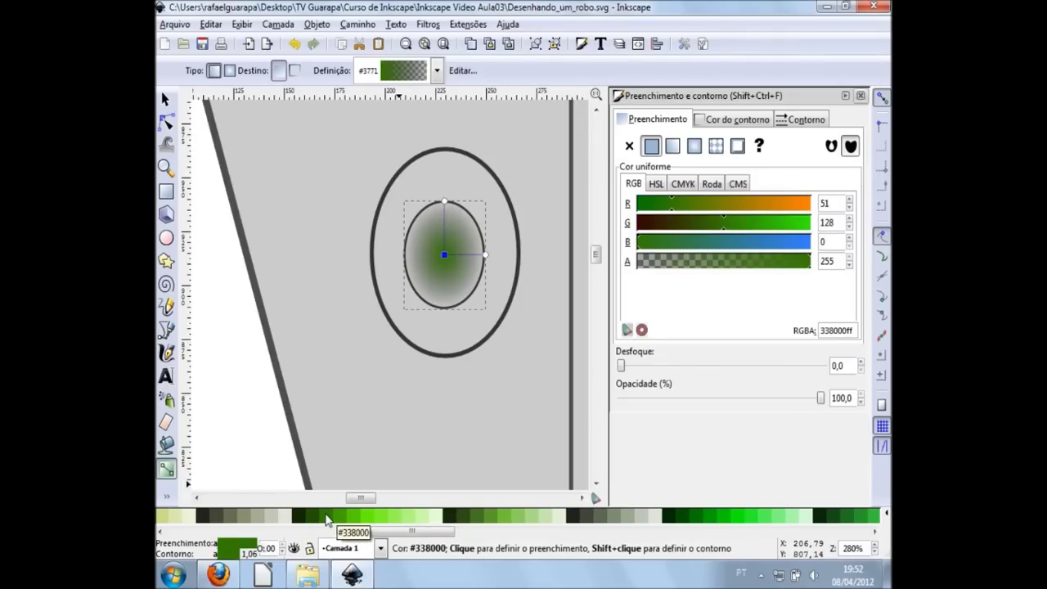
Make the outer stop pale green and the centre light green, then close Fill and Stroke
left_click(485, 255)
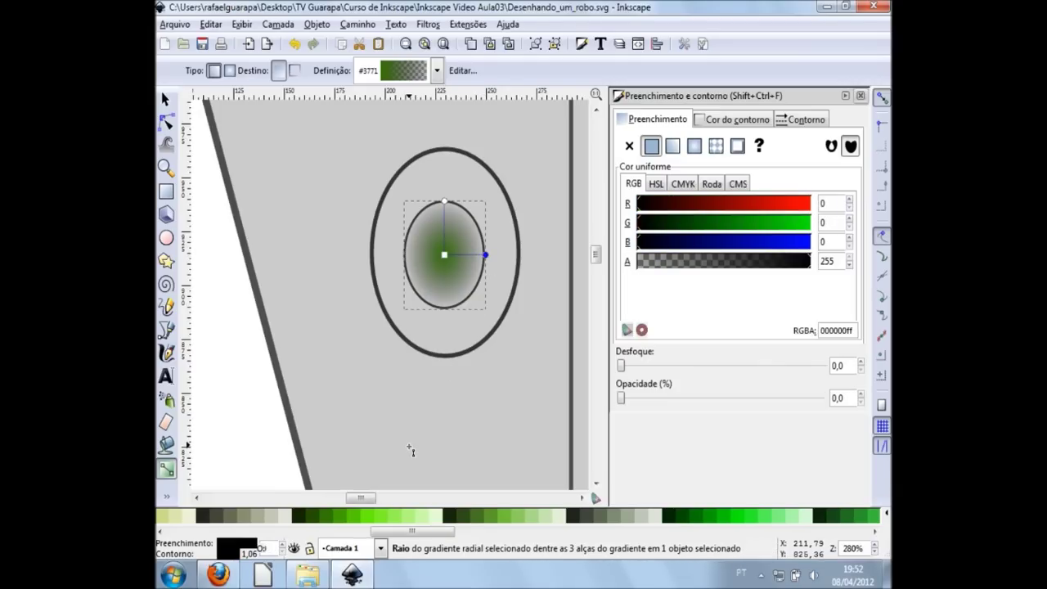
left_click(414, 517)
left_click(428, 521)
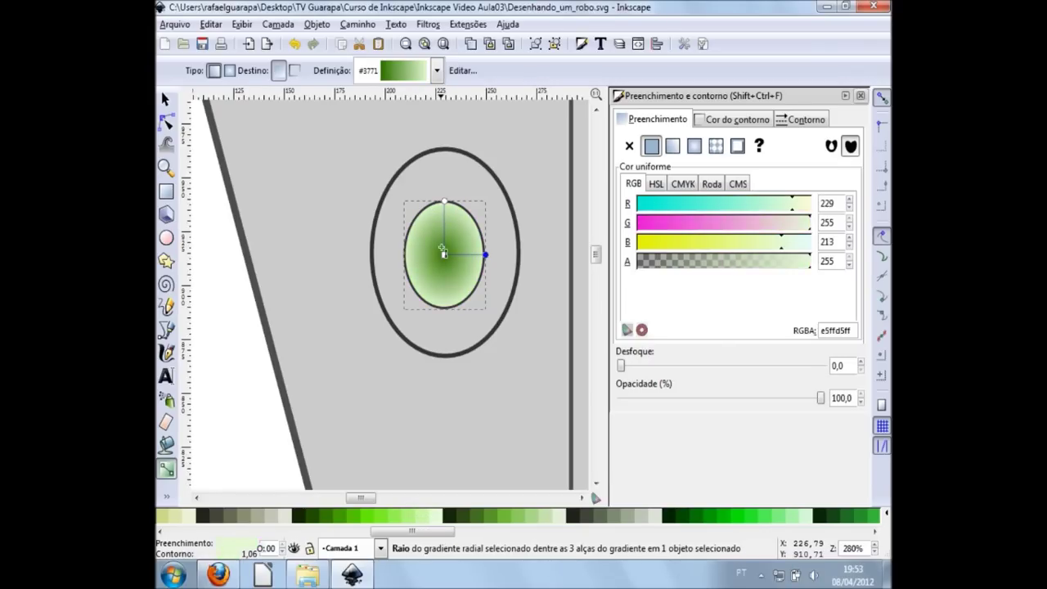
scroll(542, 337, "down", 2, "ctrl")
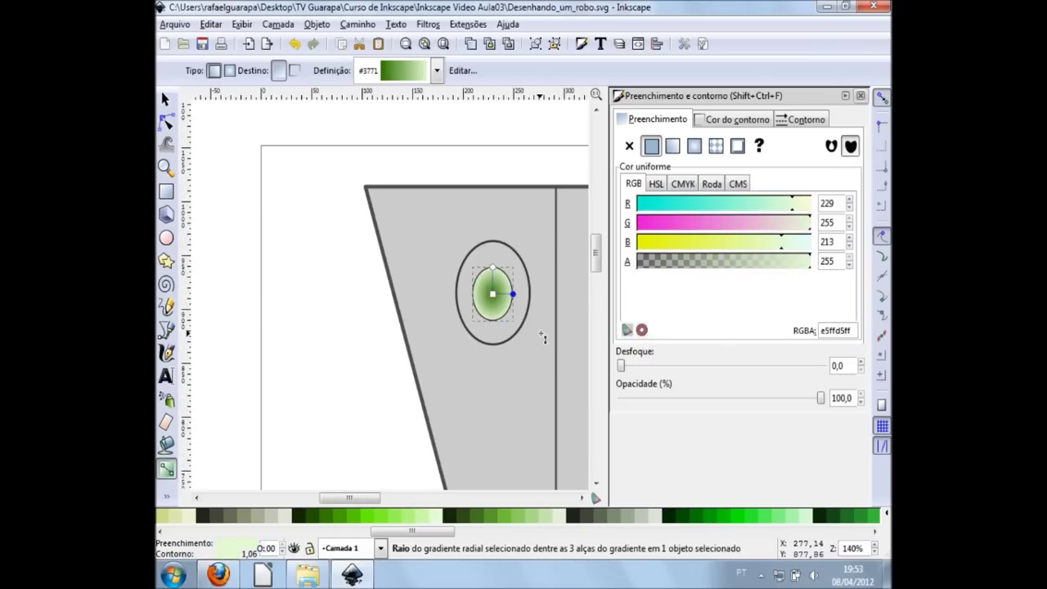
scroll(543, 337, "up", 2, "ctrl")
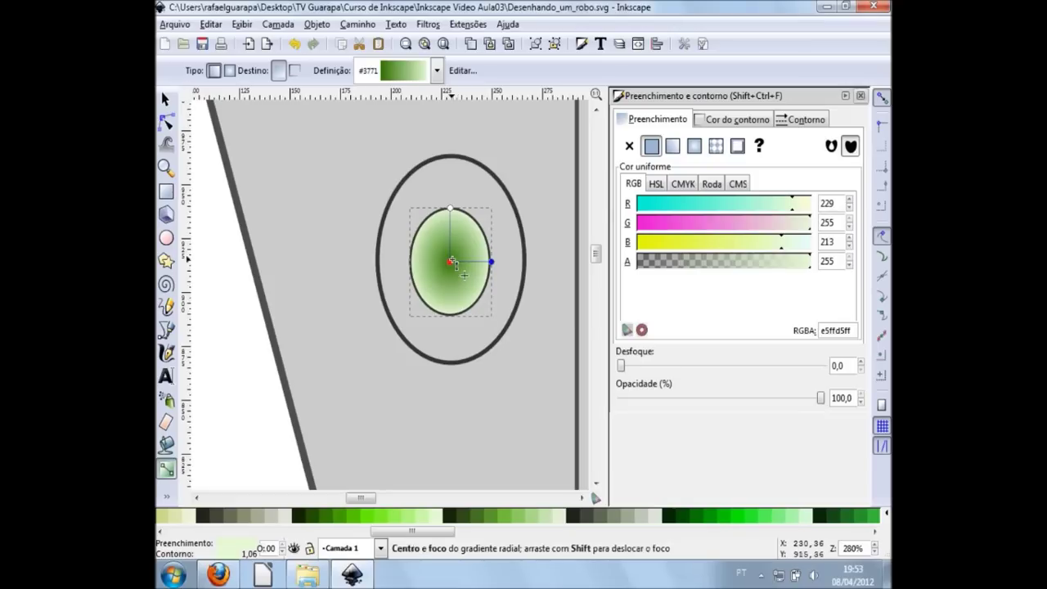
left_click(417, 520)
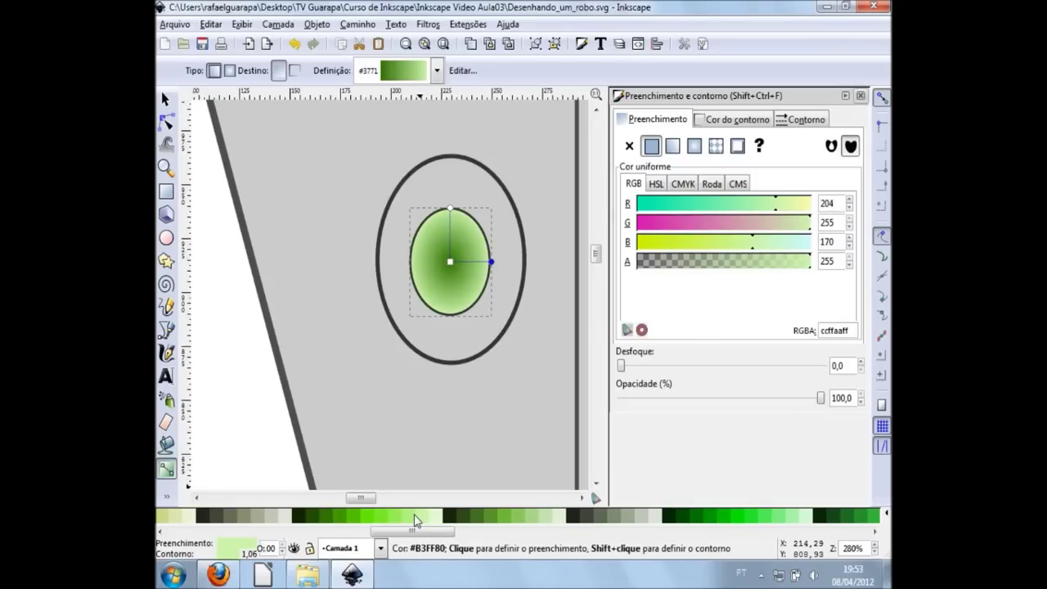
left_click(860, 97)
scroll(561, 365, "down", 2)
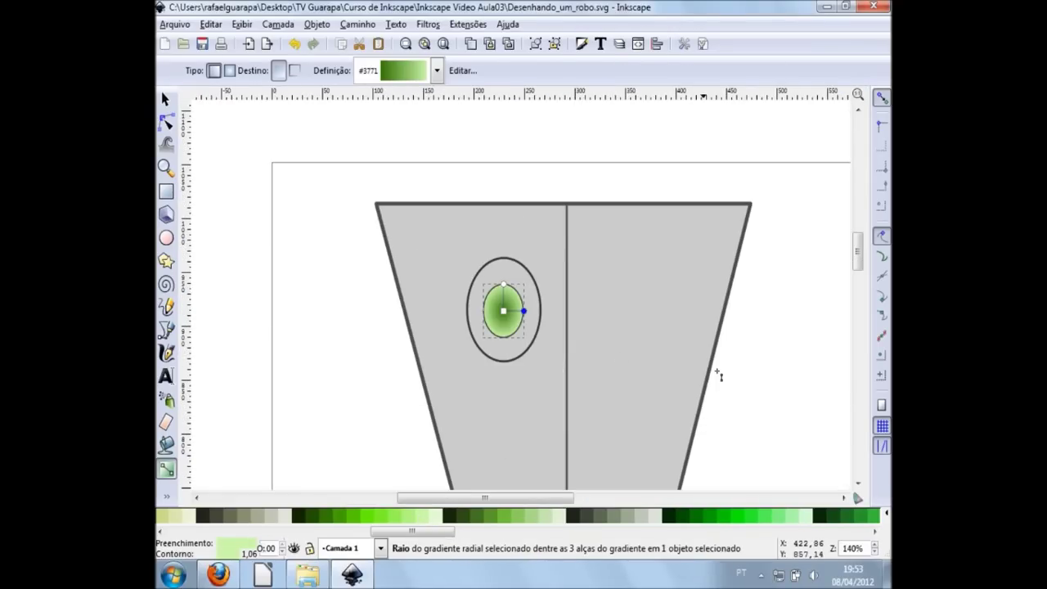
Fill the outer eye ellipse with white
key("s")
key("Escape")
left_click(538, 287)
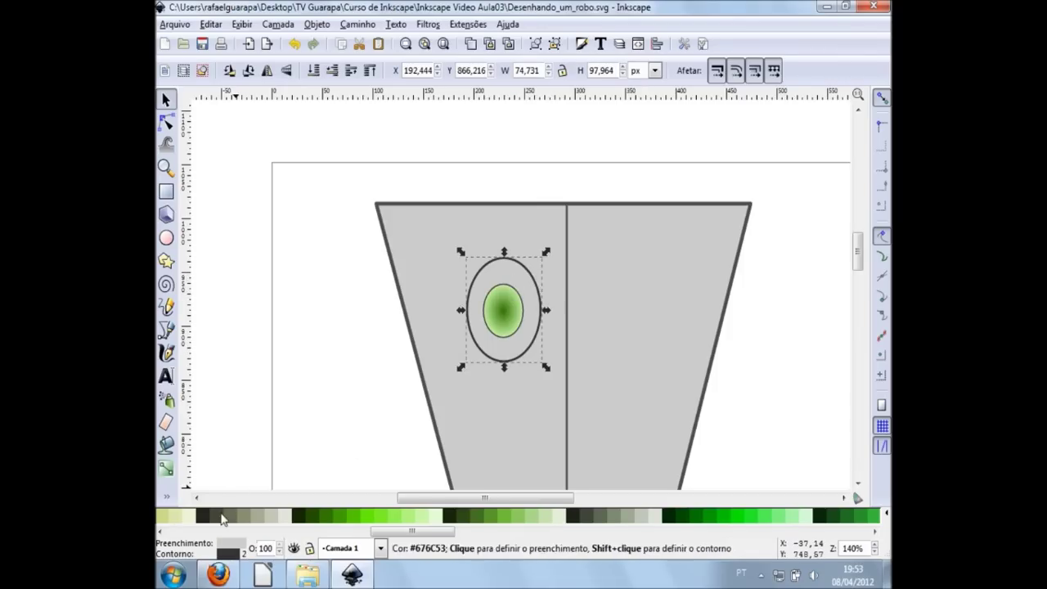
left_click(286, 516)
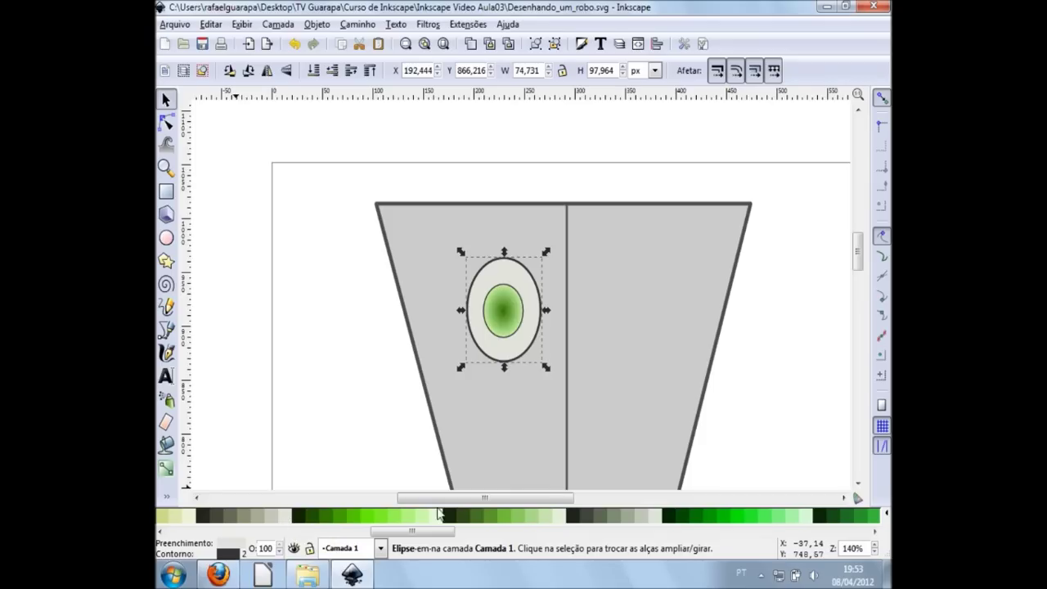
left_click_drag(441, 531, 193, 548)
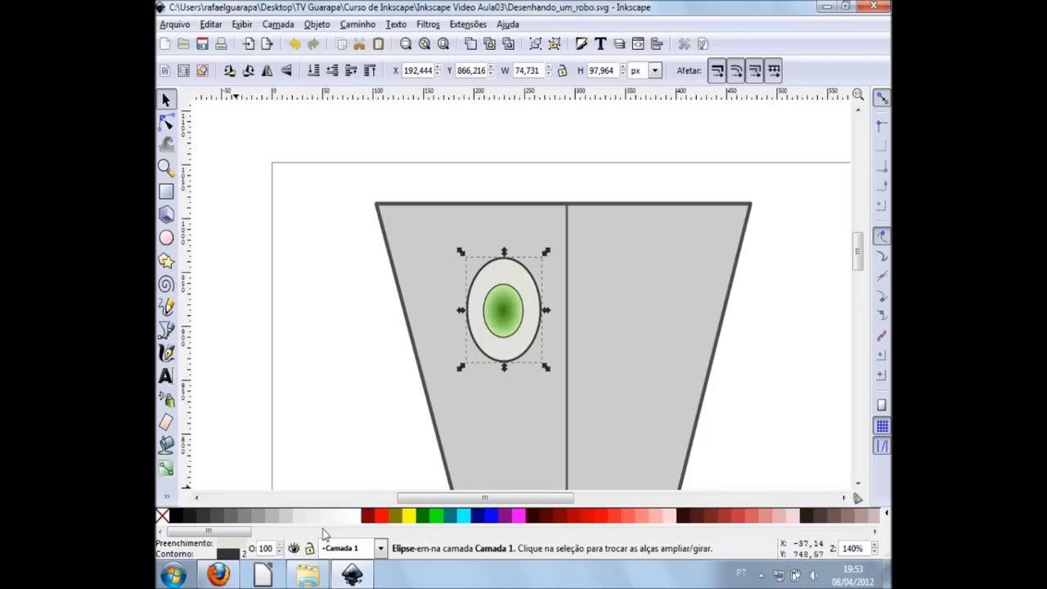
left_click(357, 519)
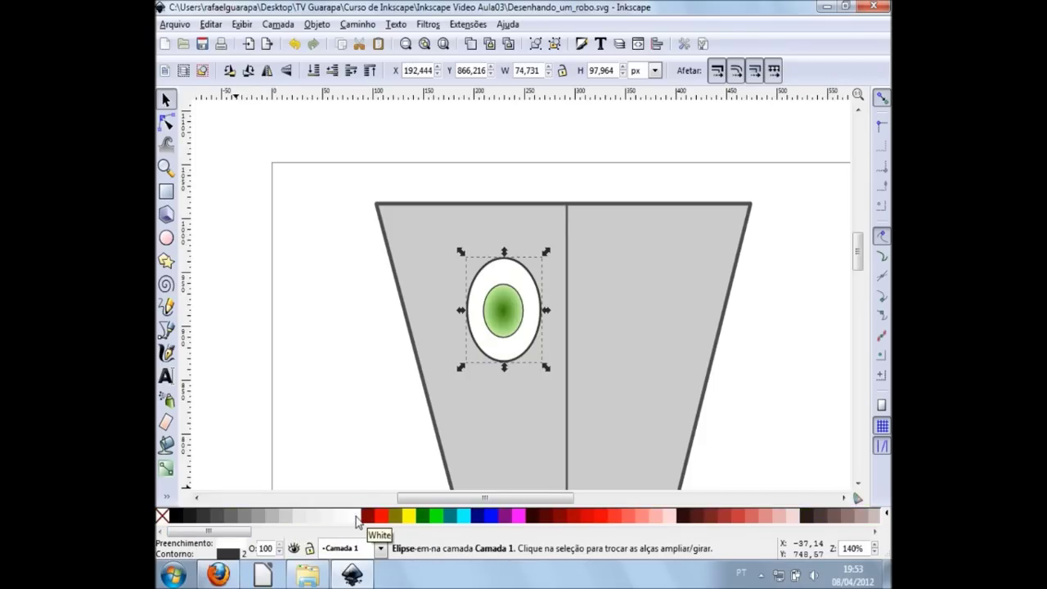
left_click(816, 369)
scroll(796, 375, "down", 3)
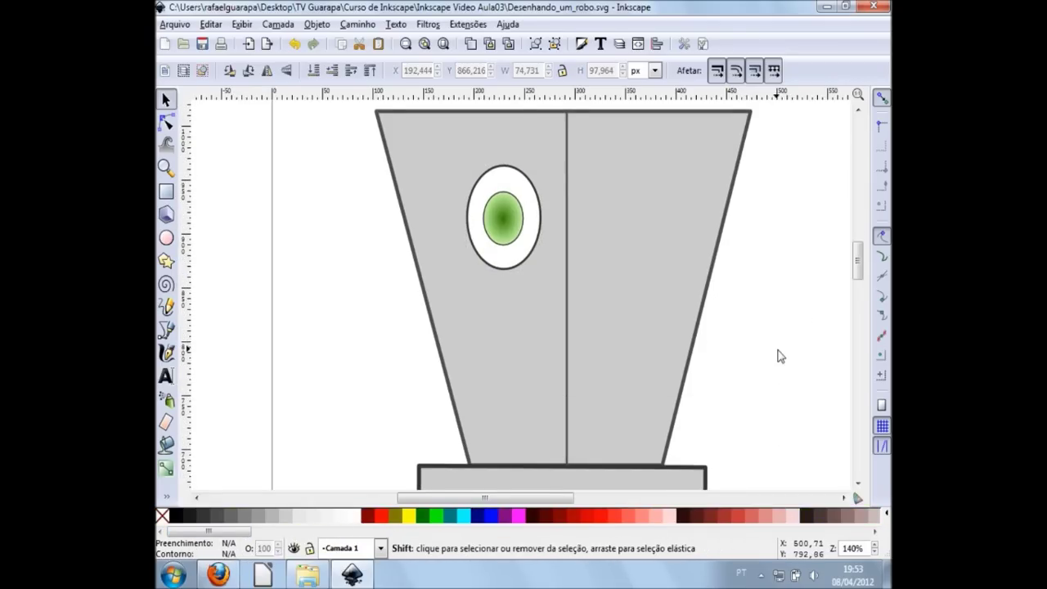
scroll(779, 356, "right", 1)
Shrink the white eye ellipse to about 60.4 × 76.5 px around the green pupil
left_click(504, 200)
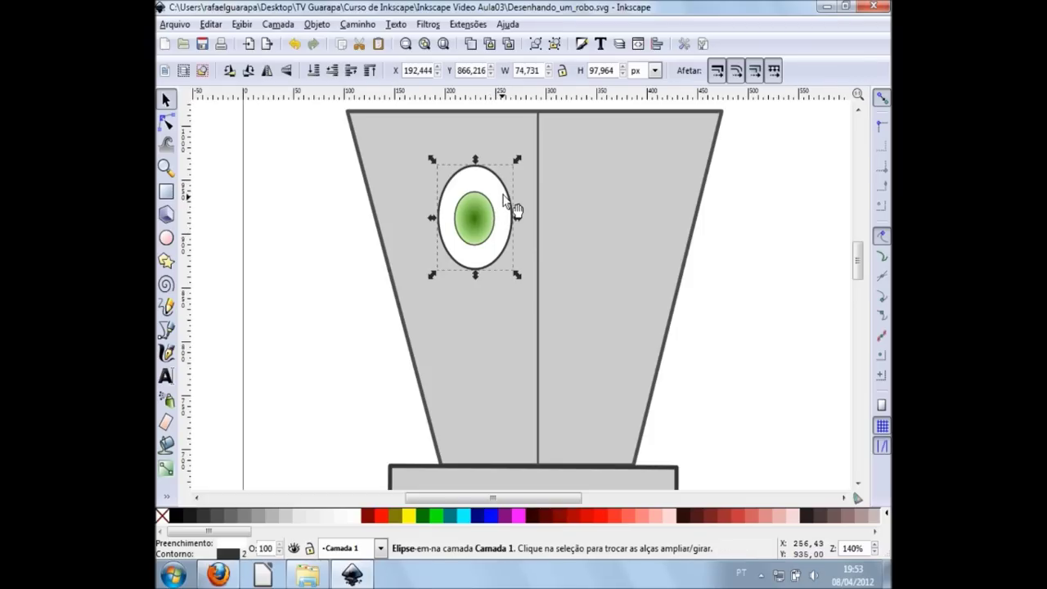
left_click_drag(517, 159, 504, 172)
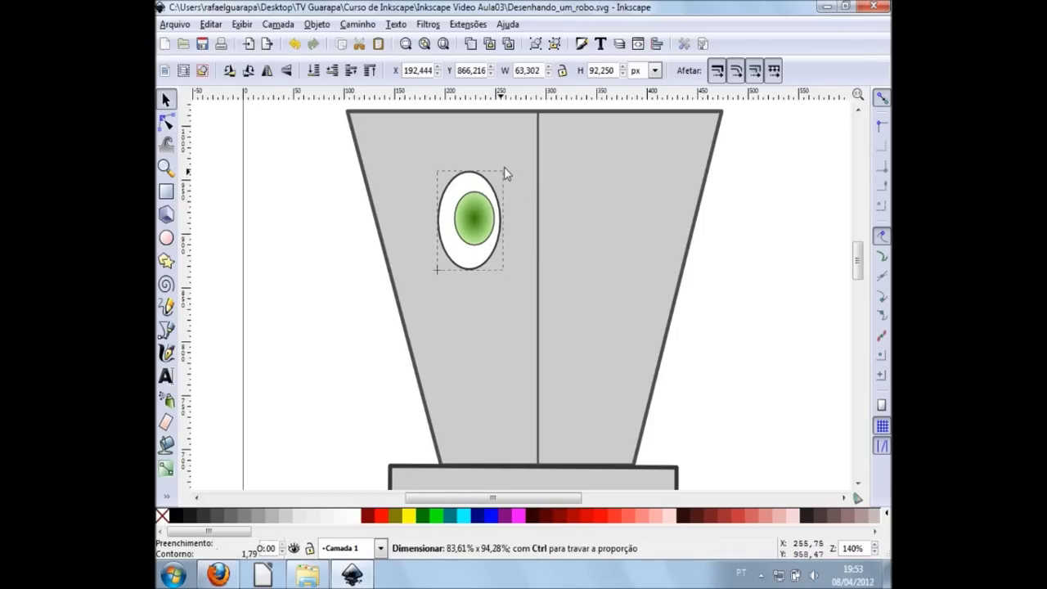
left_click_drag(504, 170, 507, 178)
left_click_drag(434, 275, 494, 253)
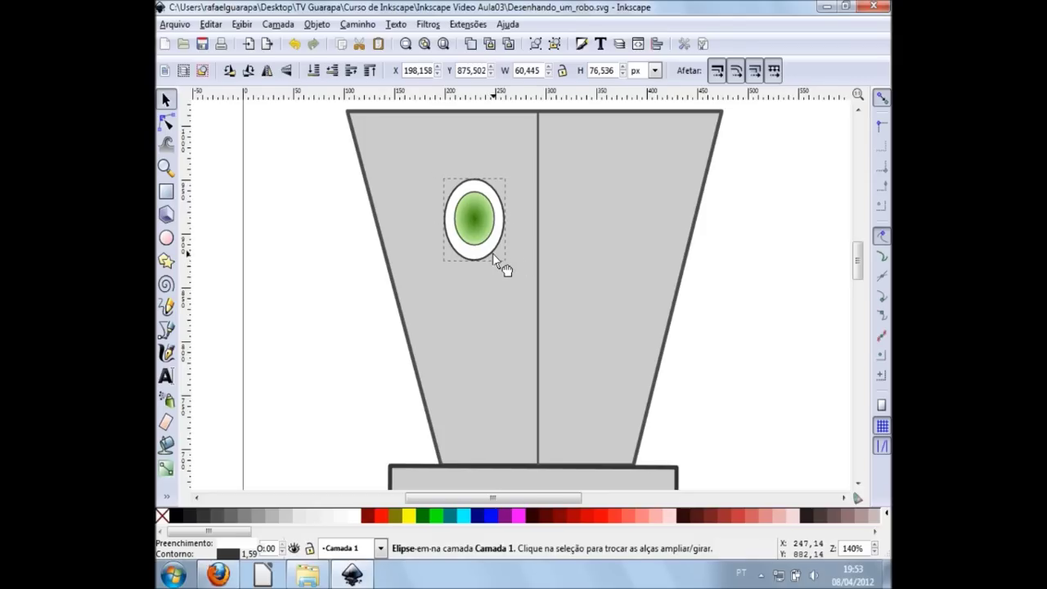
left_click(736, 301)
scroll(780, 300, "up", 1)
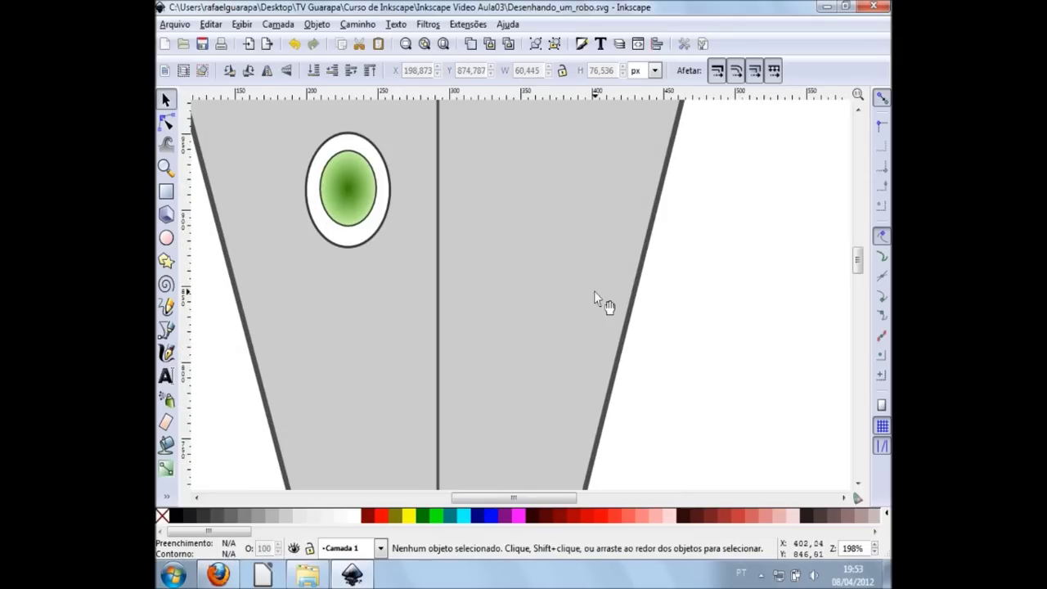
Save the drawing
scroll(587, 293, "down", 2)
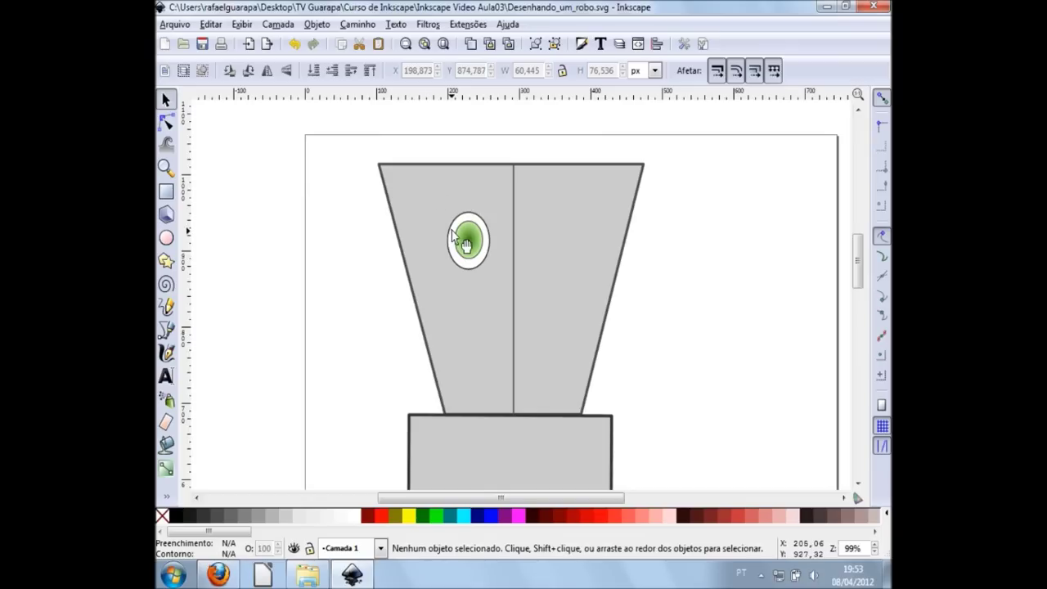
scroll(458, 246, "up", 4)
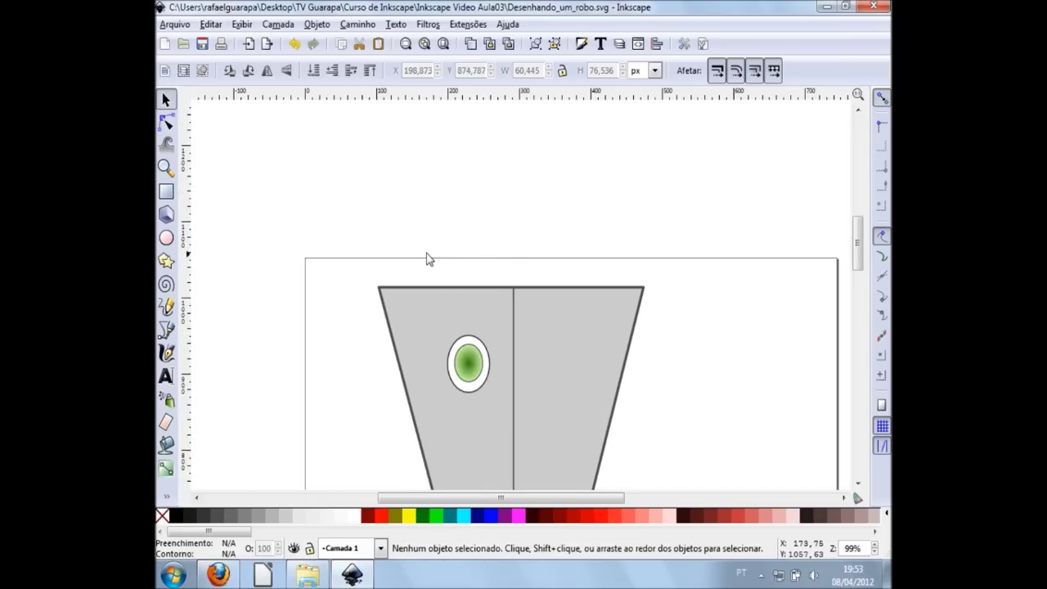
left_click(202, 44)
Duplicate both eye ellipses and move the copy onto the head's right half
left_click_drag(435, 267, 507, 443)
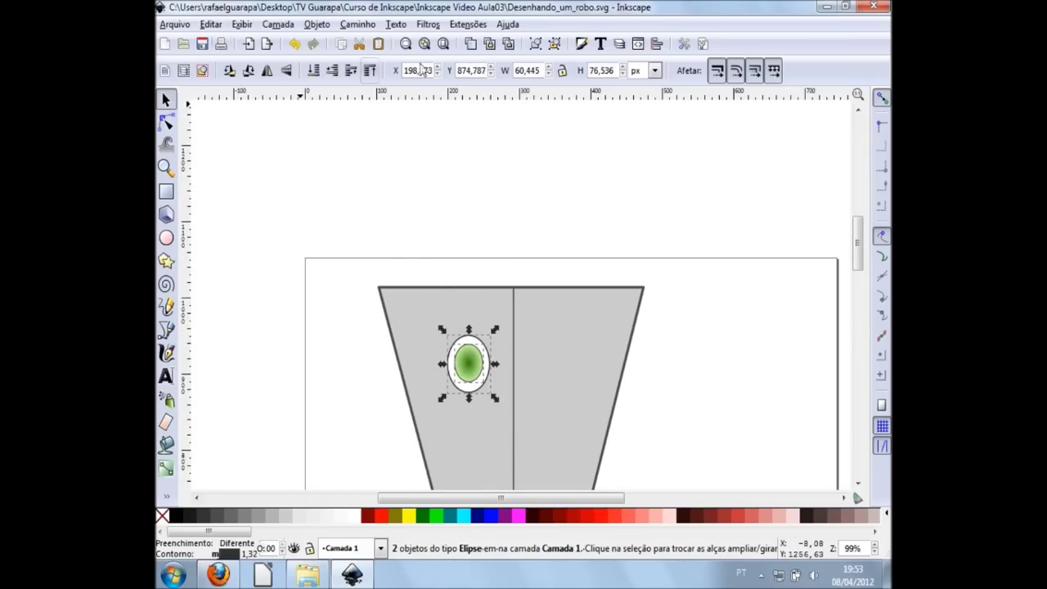
left_click(475, 47)
key("Right")
key("Right")
key("Right")
key("Right")
key("Right")
key("Right")
key("Right")
key("Right")
key("Right")
key("Right")
key("Right")
key("Right")
key("Right")
key("Right")
key("Right")
key("Right")
key("Right")
key("Right")
key("Right")
key("Right")
key("Right")
key("Right")
key("Right")
key("Right")
key("Right")
key("Right")
key("Right")
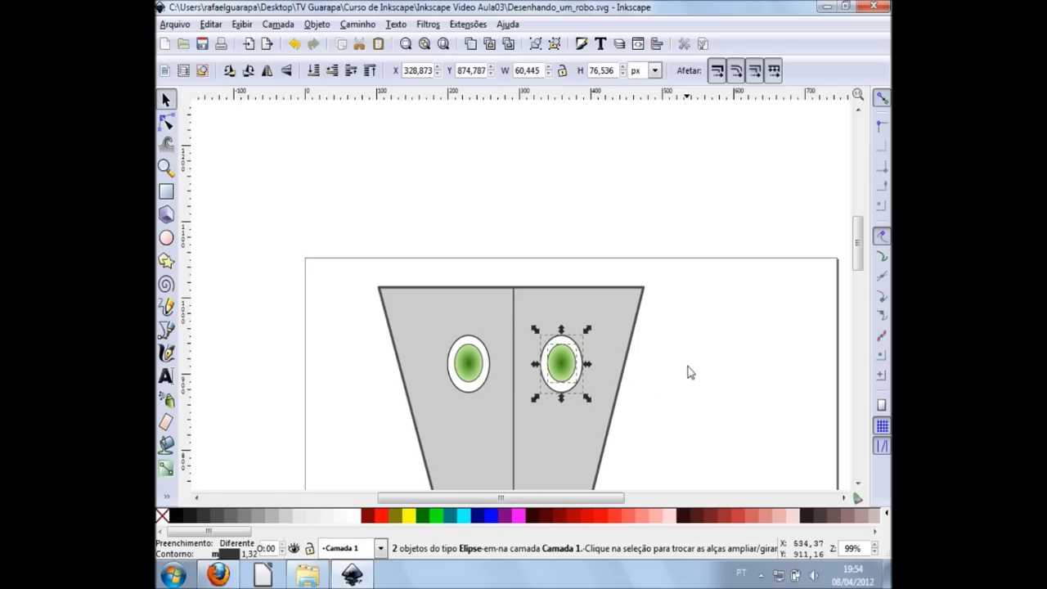
left_click(690, 373)
scroll(699, 384, "down", 1)
scroll(699, 384, "down", 1)
scroll(696, 385, "down", 1)
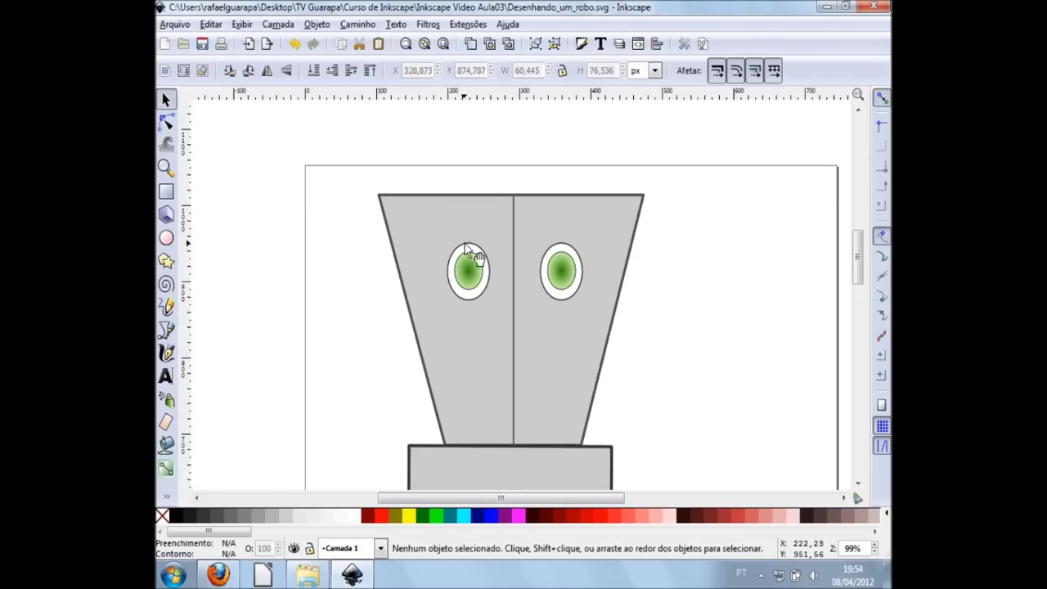
scroll(550, 270, "up", 2, "ctrl")
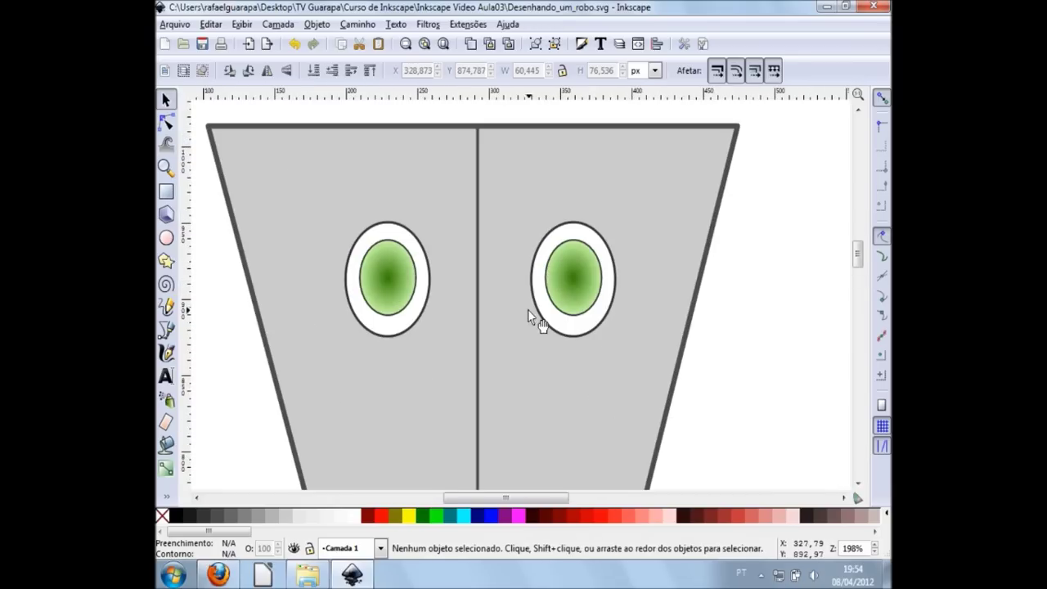
scroll(681, 294, "down", 2, "ctrl")
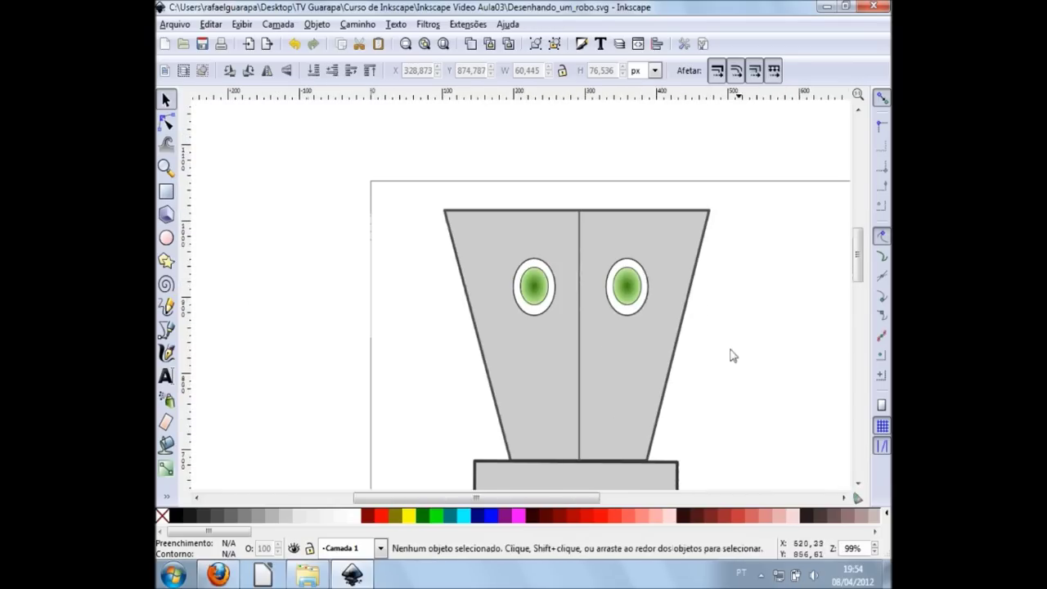
scroll(367, 369, "right", 1, "shift")
scroll(367, 369, "right", 1, "shift")
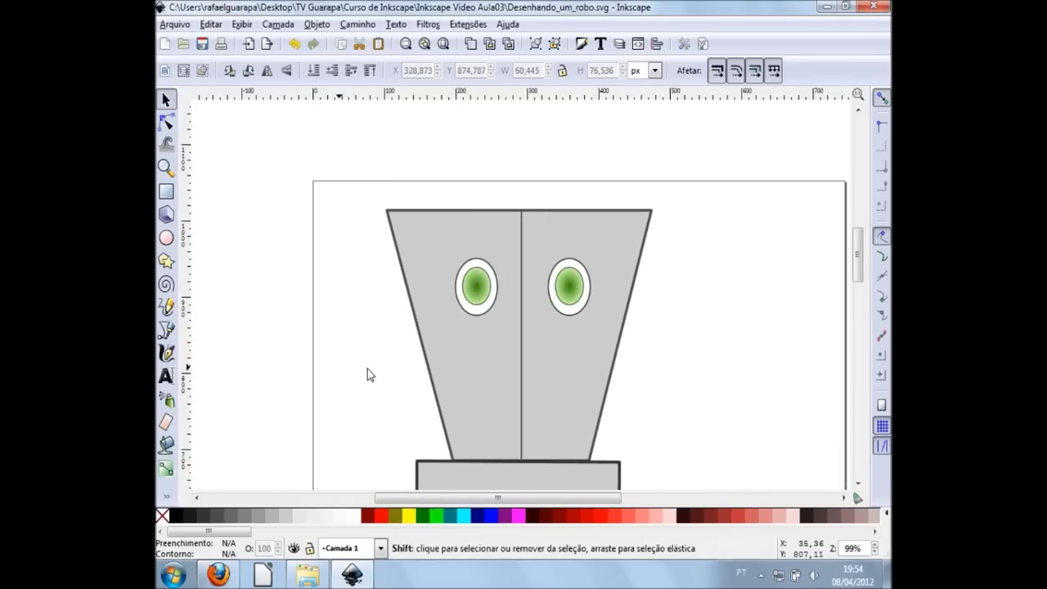
scroll(367, 369, "right", 1, "shift")
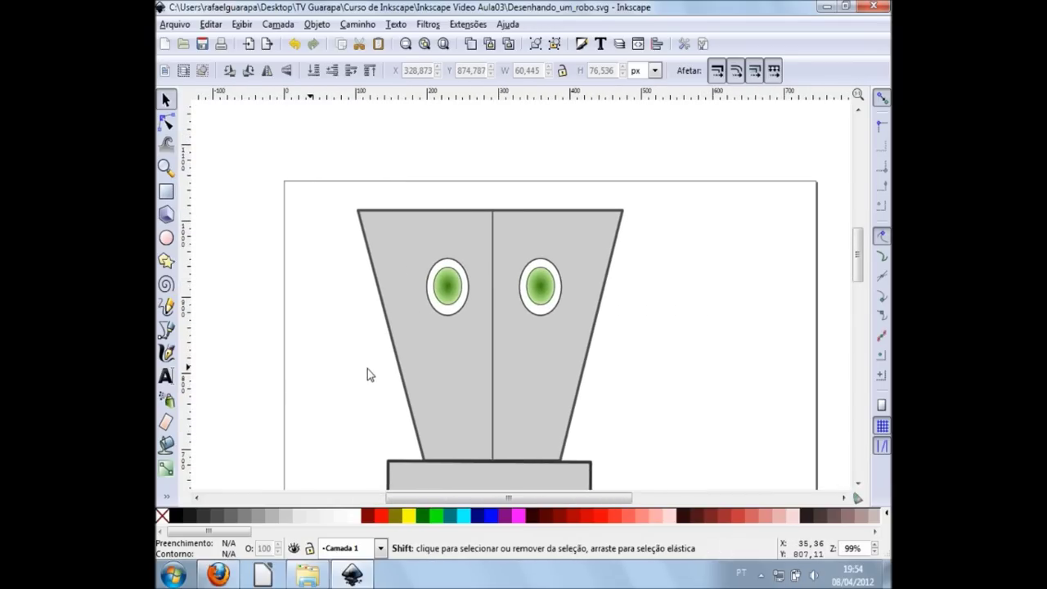
Draw a mouth rectangle below the eyes with a grey outline
left_click(166, 191)
scroll(488, 419, "up", 2, "ctrl")
left_click_drag(447, 413, 557, 456)
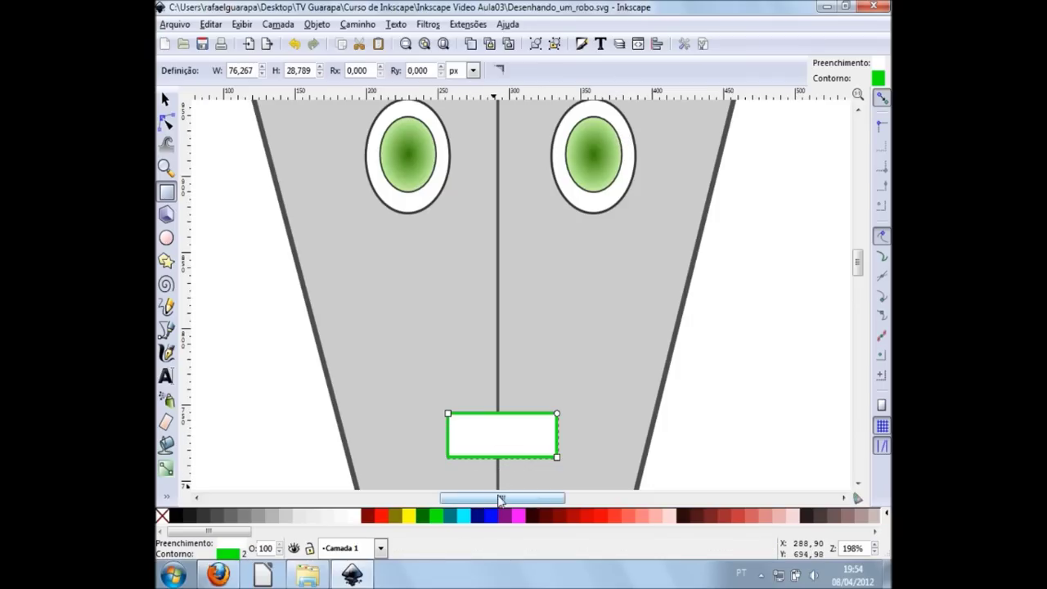
key("shift")
left_click(230, 522, "shift")
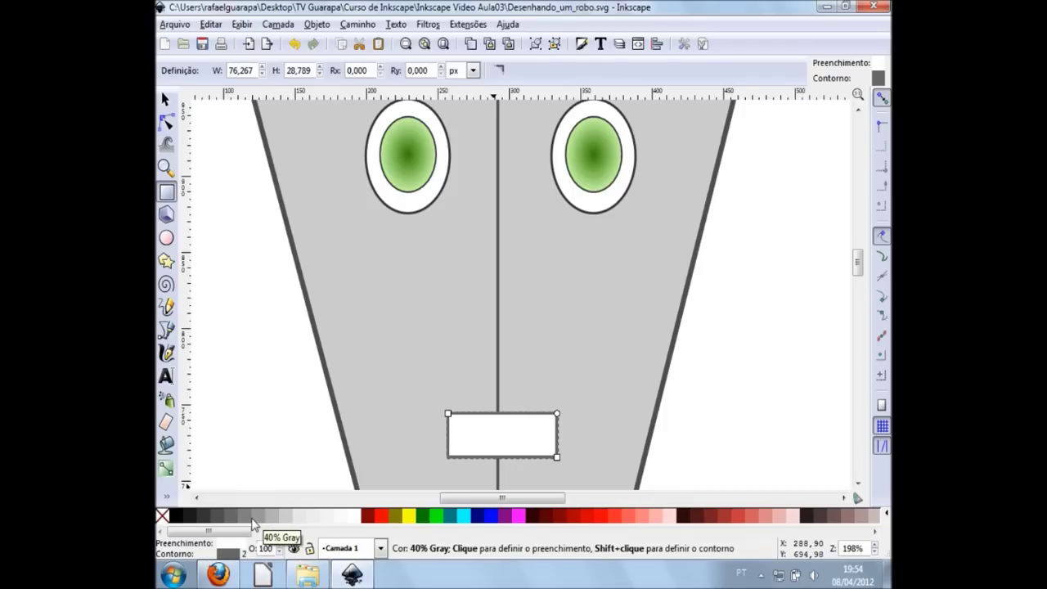
Fill the mouth rectangle pale pink #FFD5D5 and nudge it onto the face's centre line
key("s")
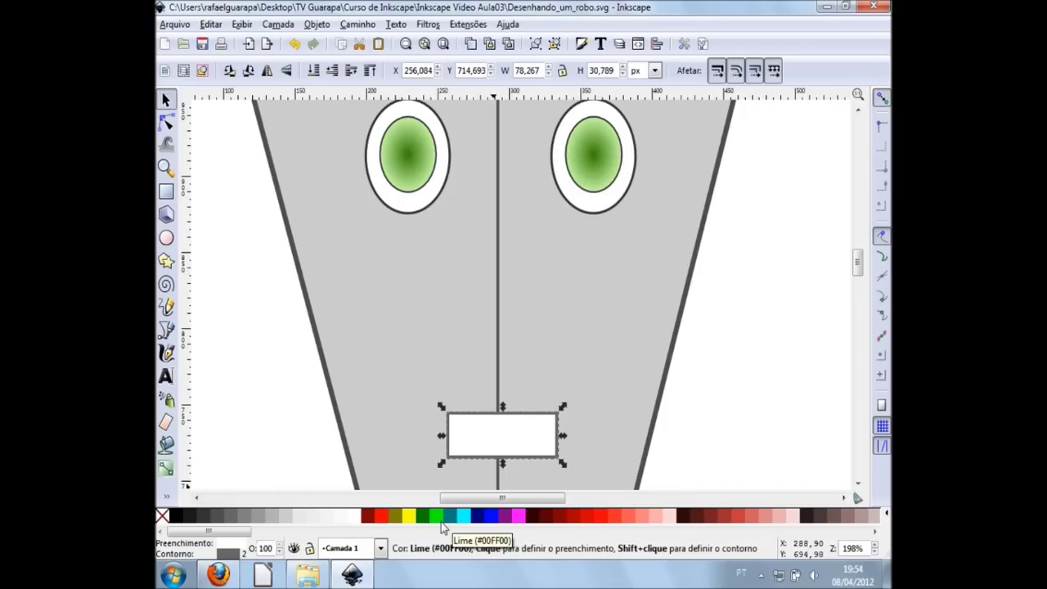
left_click(440, 517)
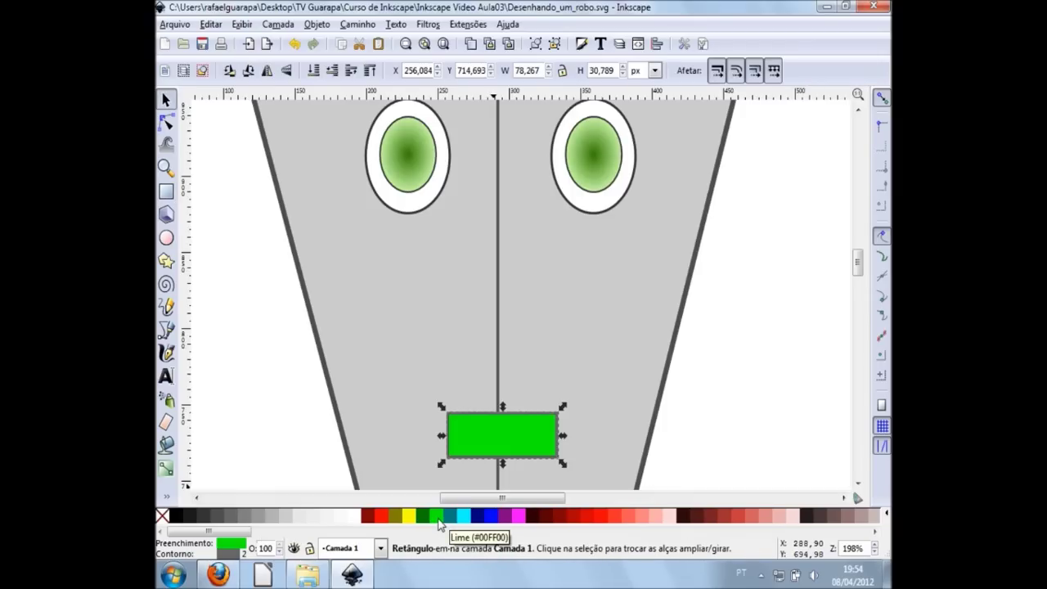
left_click(426, 517)
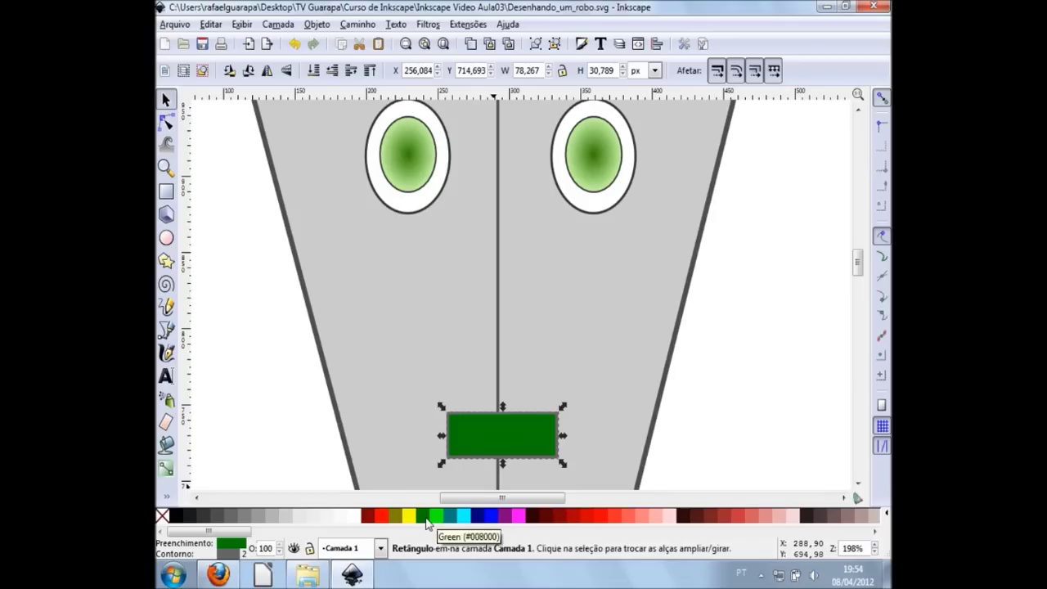
left_click(174, 517)
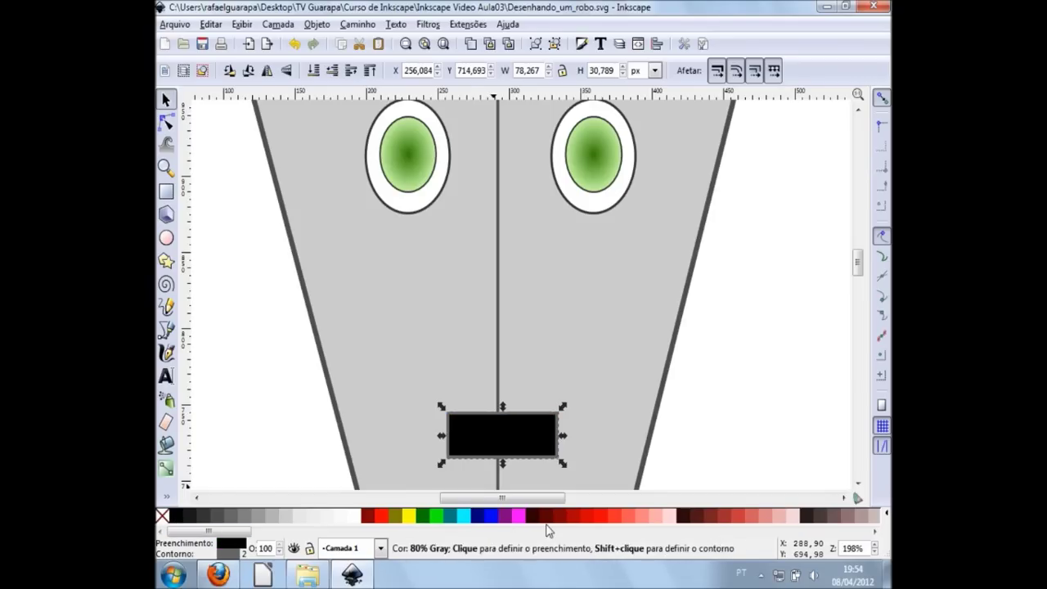
left_click(674, 519)
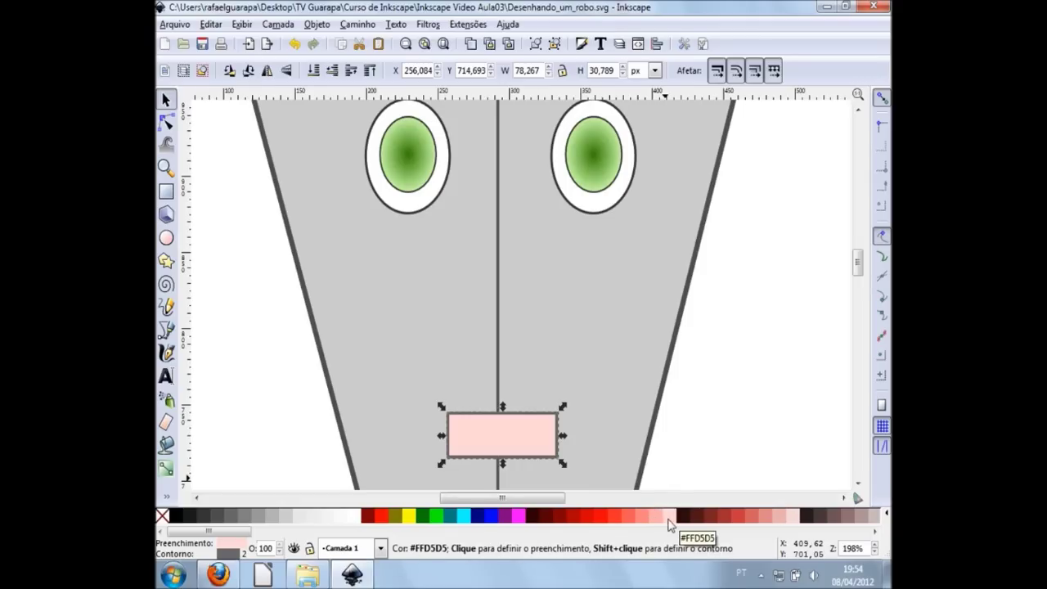
left_click(587, 467)
left_click(537, 451)
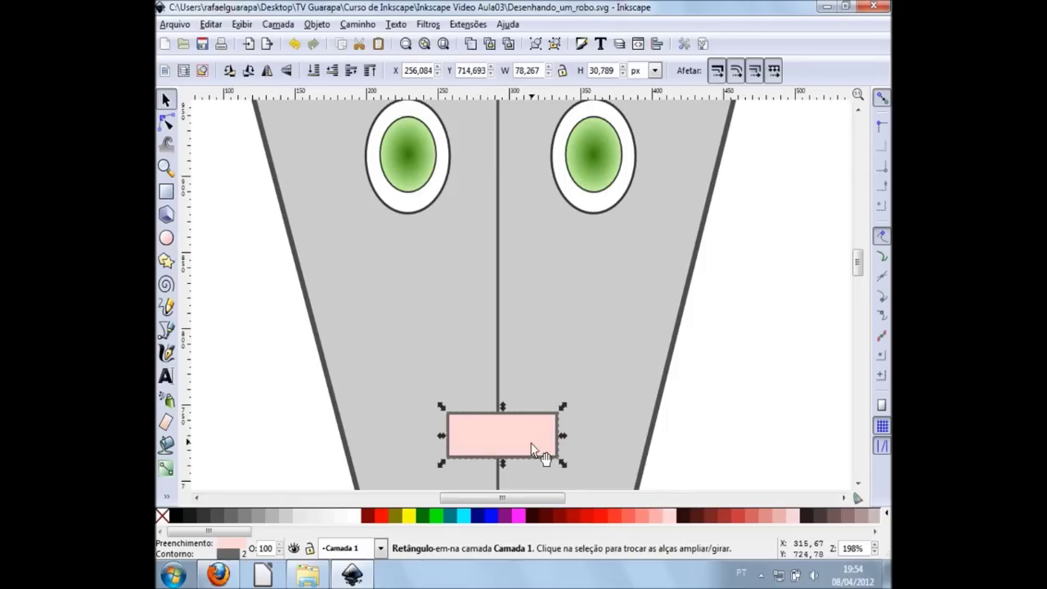
key("alt+Left")
key("alt+Left")
key("alt+Left")
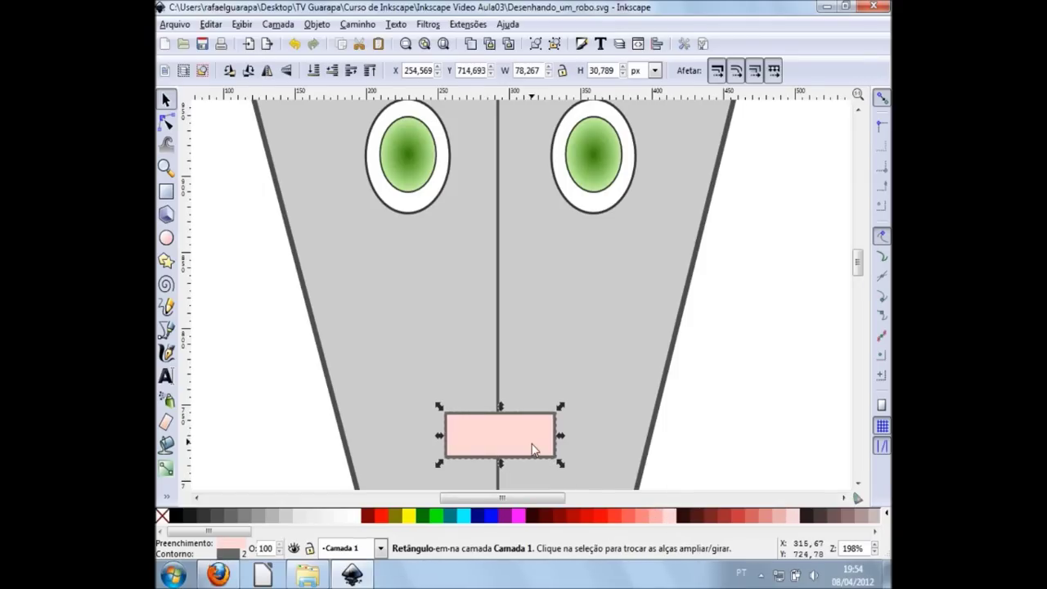
left_click(695, 433)
scroll(701, 431, "down", 1, "ctrl")
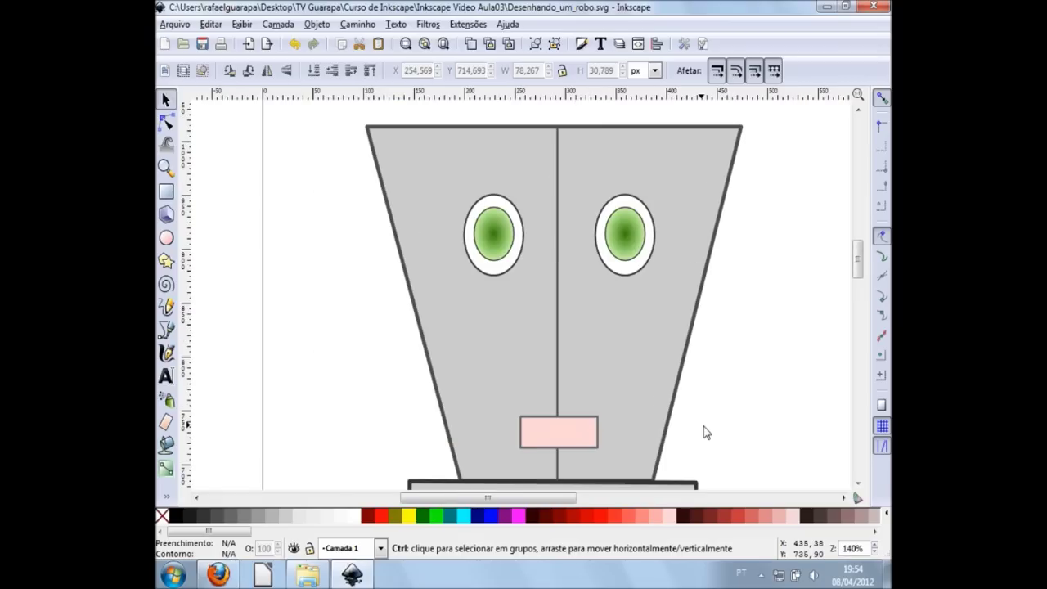
scroll(568, 437, "up", 2, "ctrl")
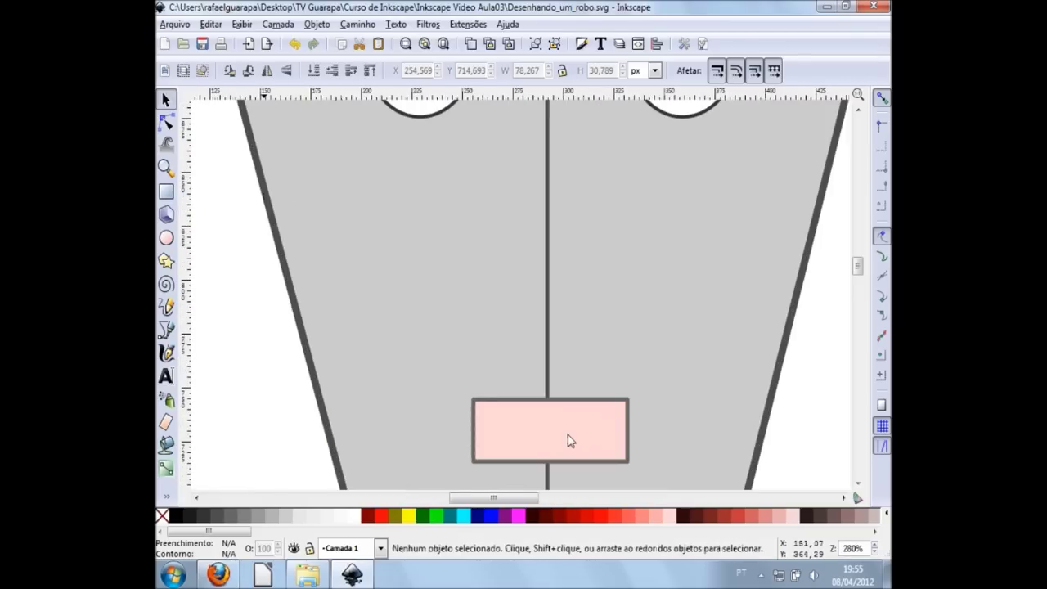
scroll(540, 409, "down", 2)
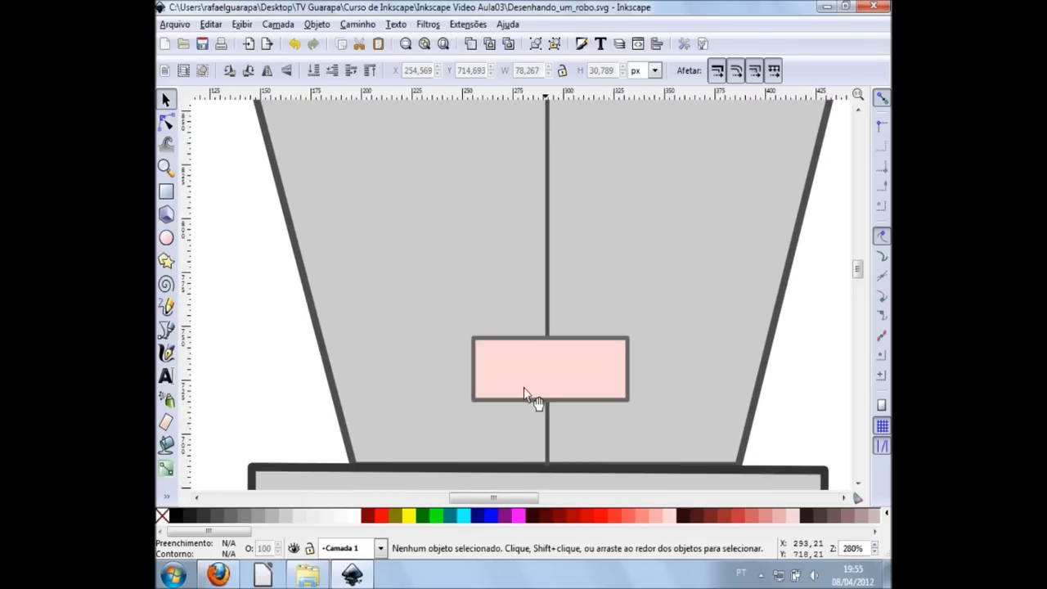
Try several Pencil strokes across the face and mouth box, undoing each one
left_click(167, 307)
left_click(242, 281)
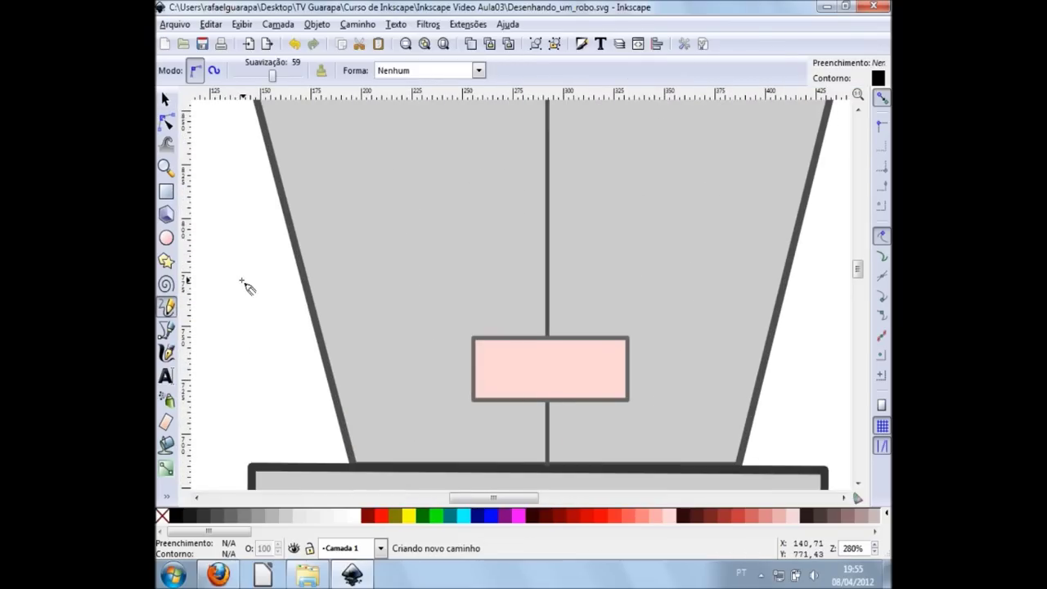
left_click(784, 269)
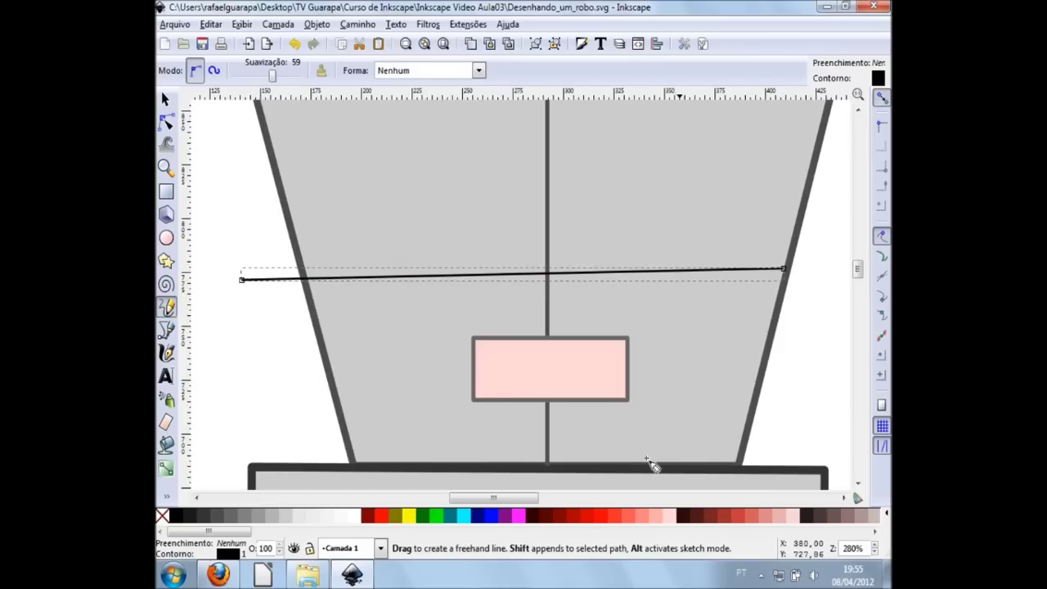
key("ctrl+z")
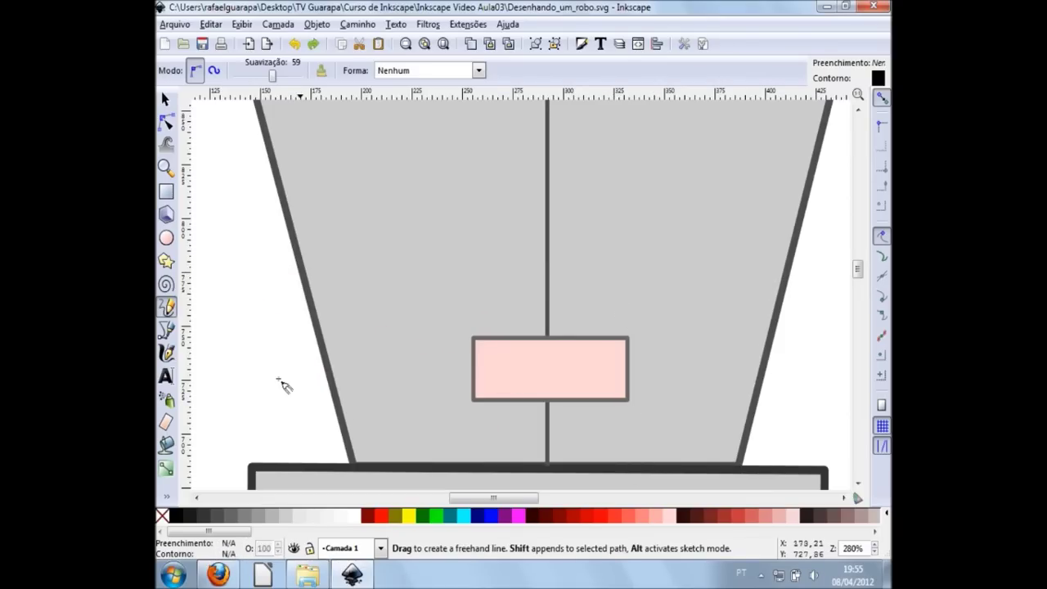
mouse_move(253, 363)
left_mouse_down()
mouse_move(403, 377)
mouse_move(658, 354)
left_mouse_up()
key("ctrl+z")
mouse_move(246, 353)
left_mouse_down()
mouse_move(504, 148)
mouse_move(501, 452)
left_mouse_up()
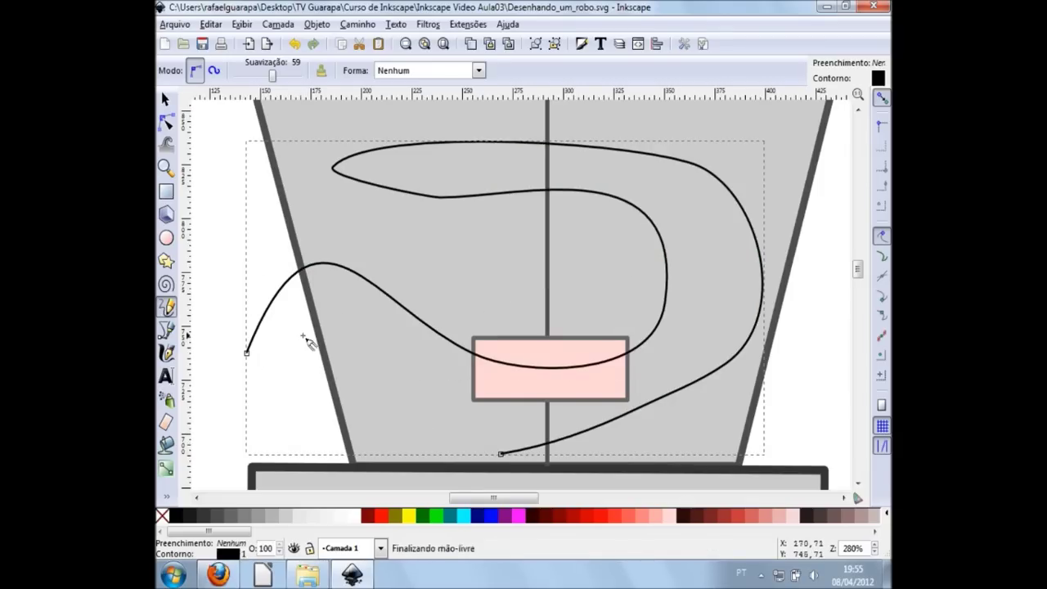
key("ctrl+z")
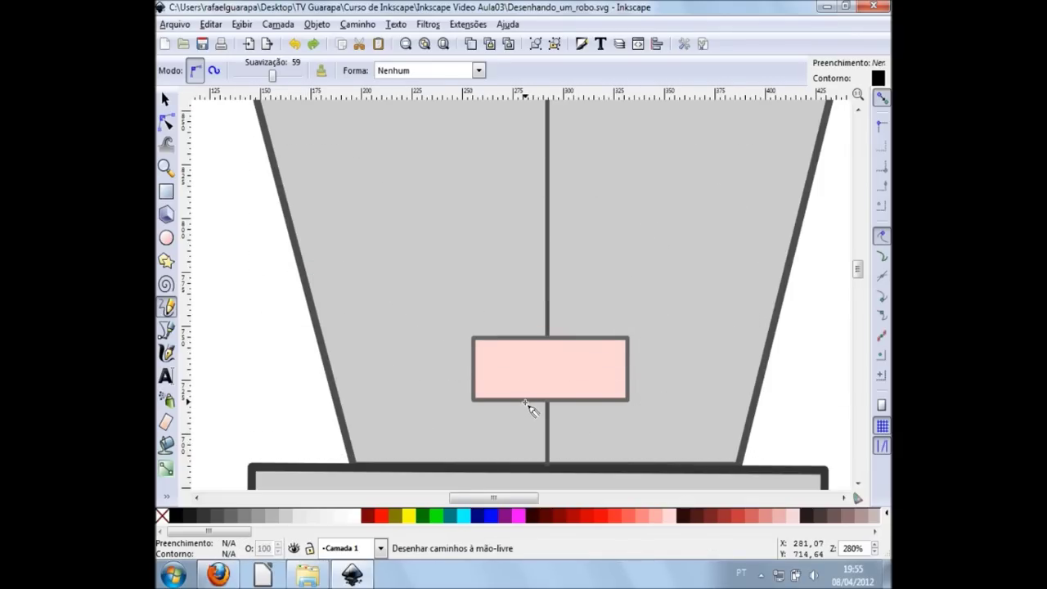
scroll(525, 409, "up", 2)
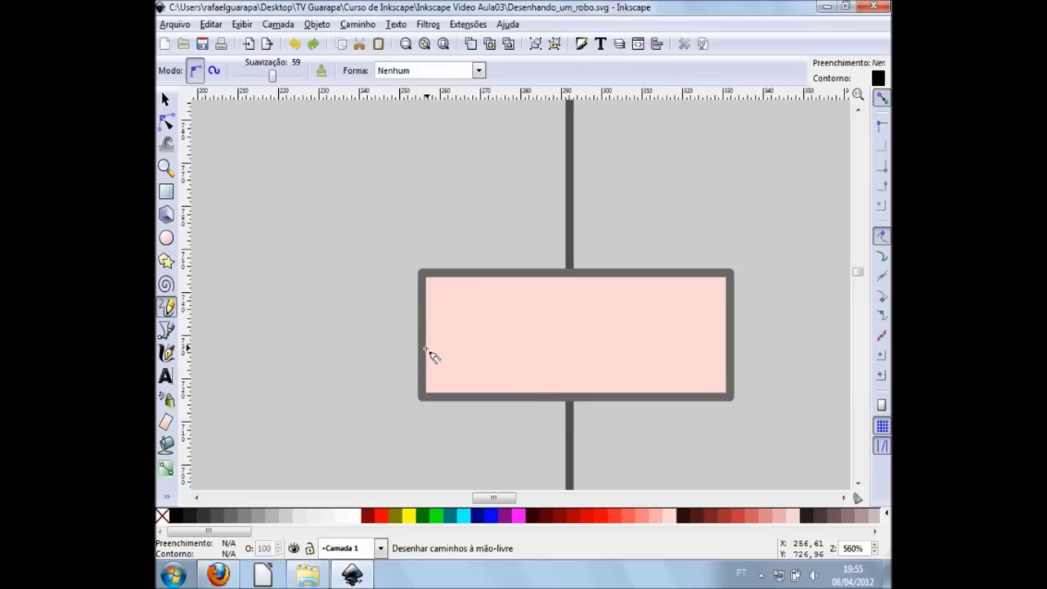
mouse_move(426, 346)
left_mouse_down()
mouse_move(443, 337)
mouse_move(685, 349)
mouse_move(729, 338)
left_mouse_up()
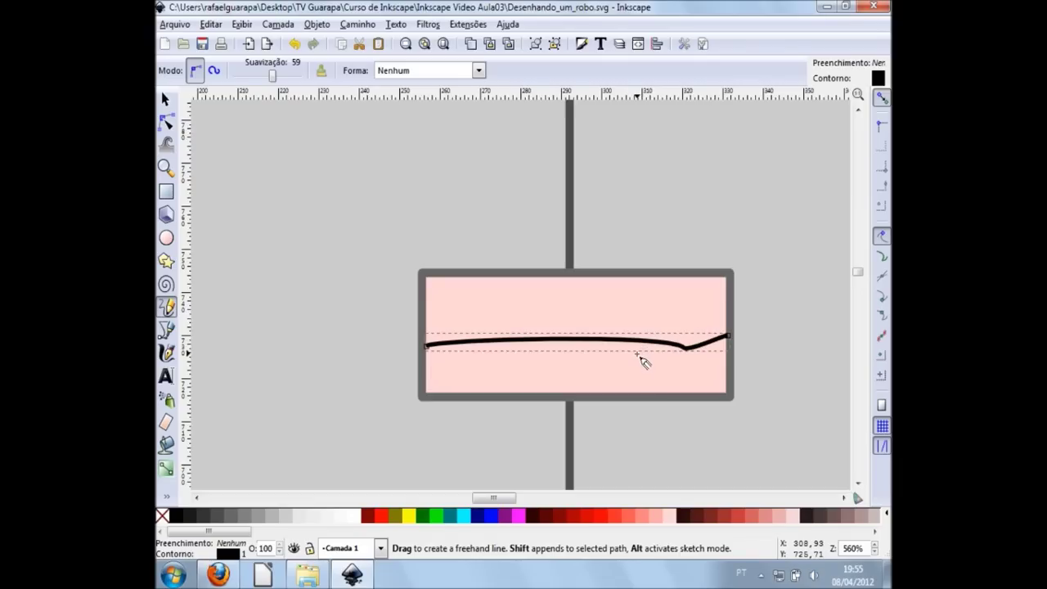
key("ctrl+z")
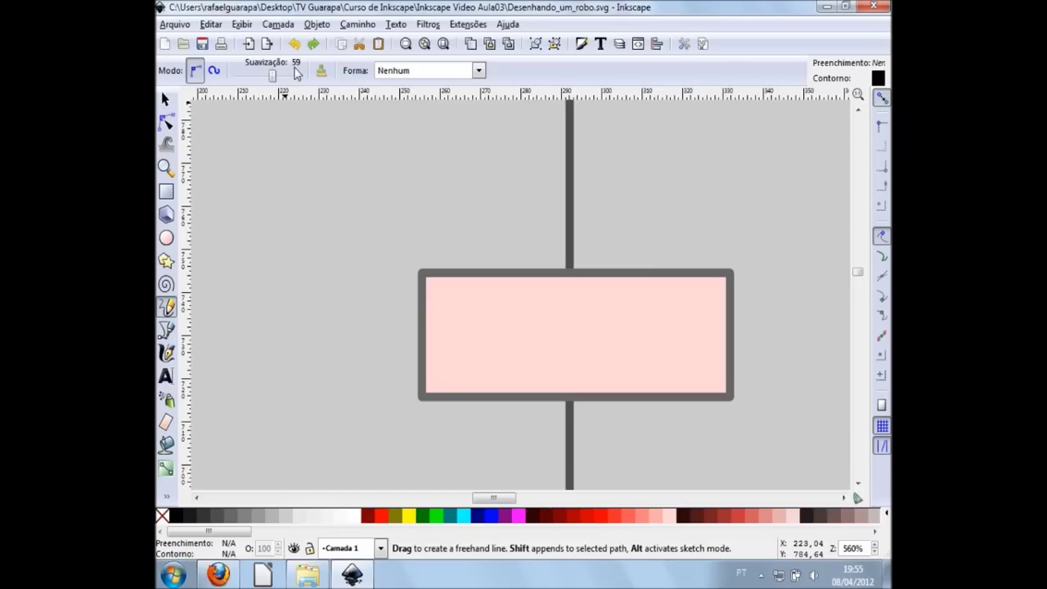
With Pencil smoothing at 22, draw a dark red zigzag across the pink mouth box
left_click_drag(271, 75, 255, 76)
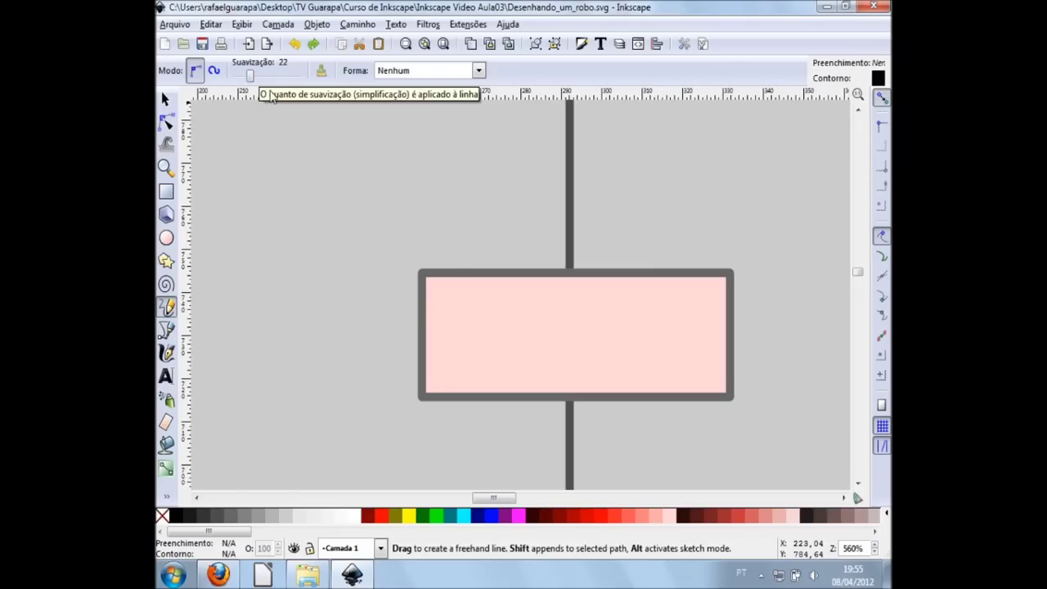
mouse_move(424, 352)
left_mouse_down()
mouse_move(490, 331)
mouse_move(523, 359)
mouse_move(581, 348)
mouse_move(651, 361)
mouse_move(705, 335)
mouse_move(728, 345)
left_mouse_up()
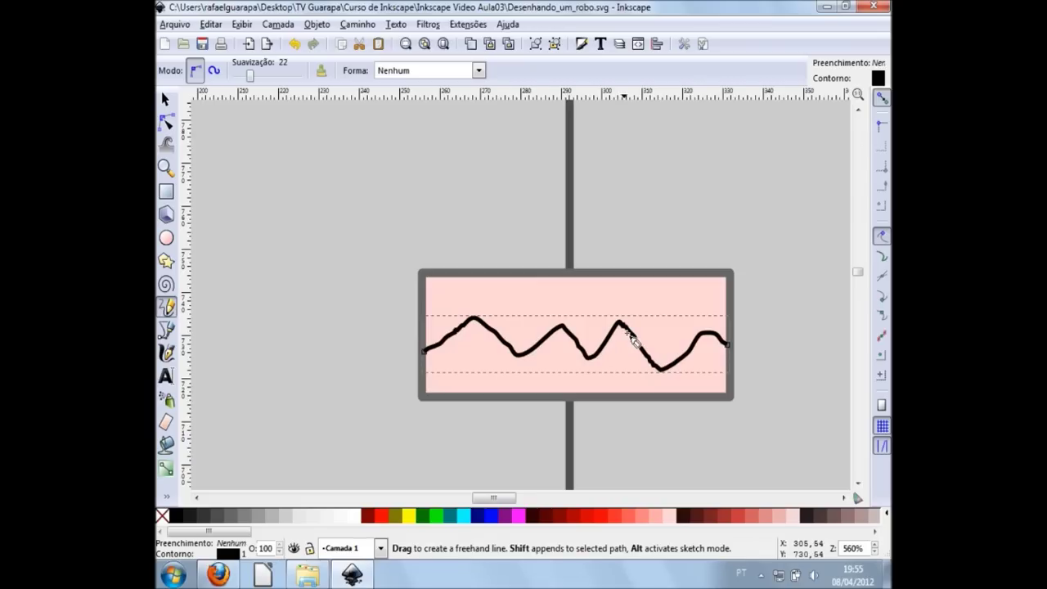
left_click(561, 515, "shift")
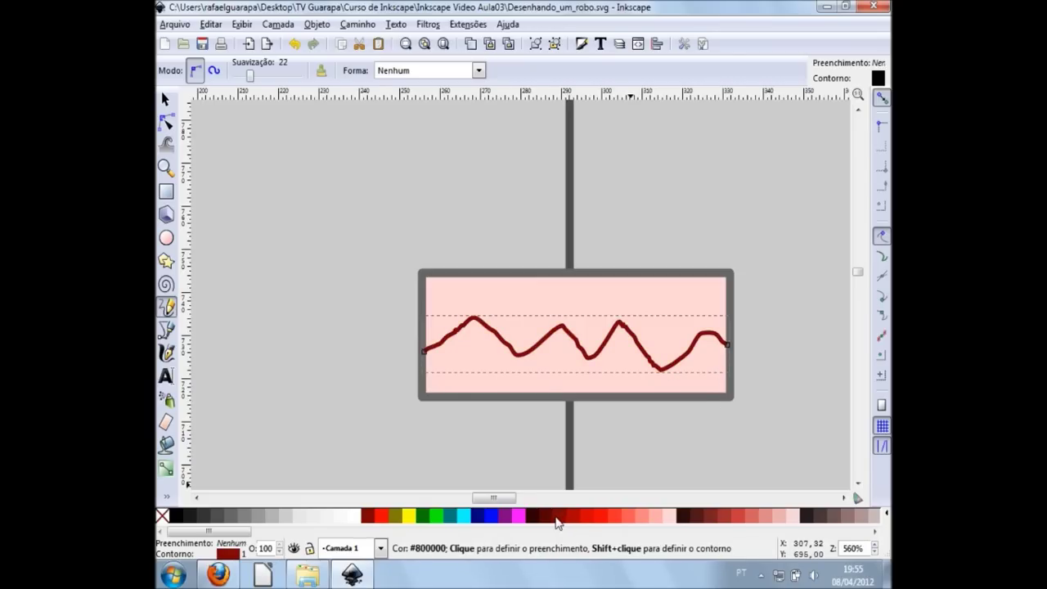
scroll(652, 467, "down", 2)
scroll(679, 472, "down", 3)
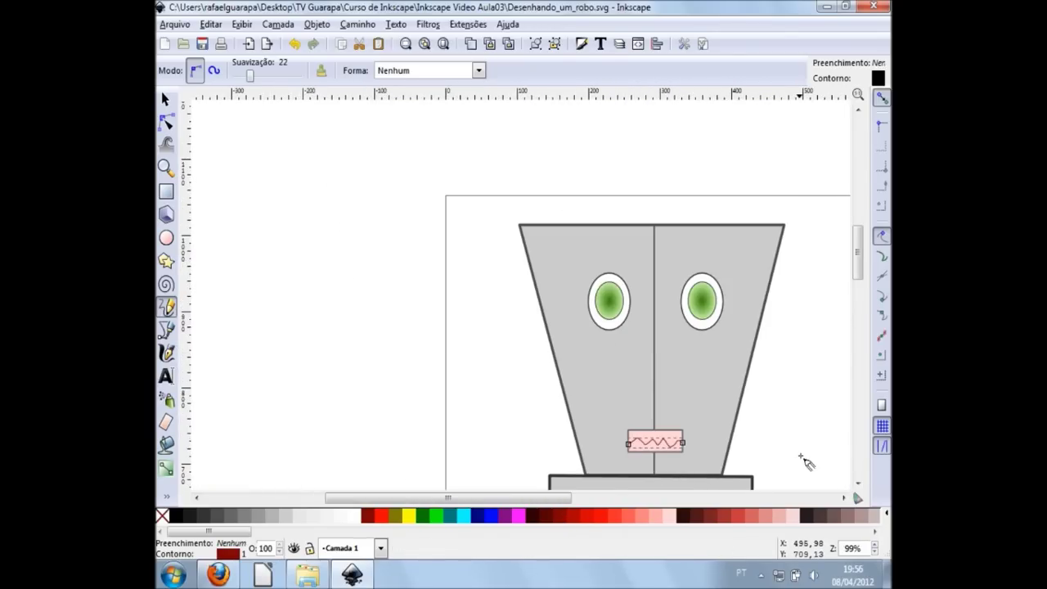
key("F1")
scroll(813, 451, "up", 2)
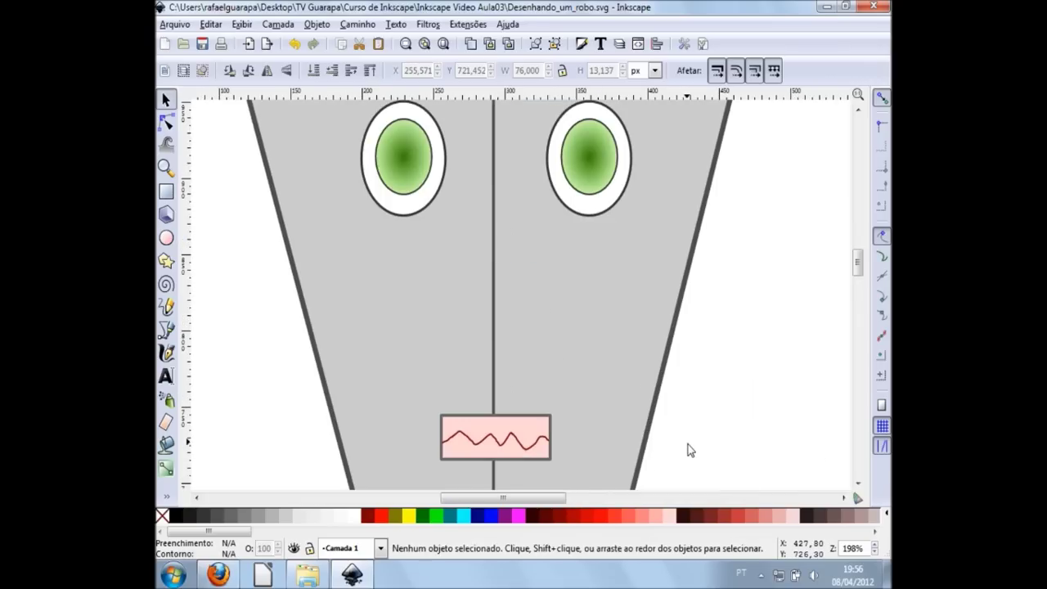
Save the drawing
scroll(687, 449, "down", 1)
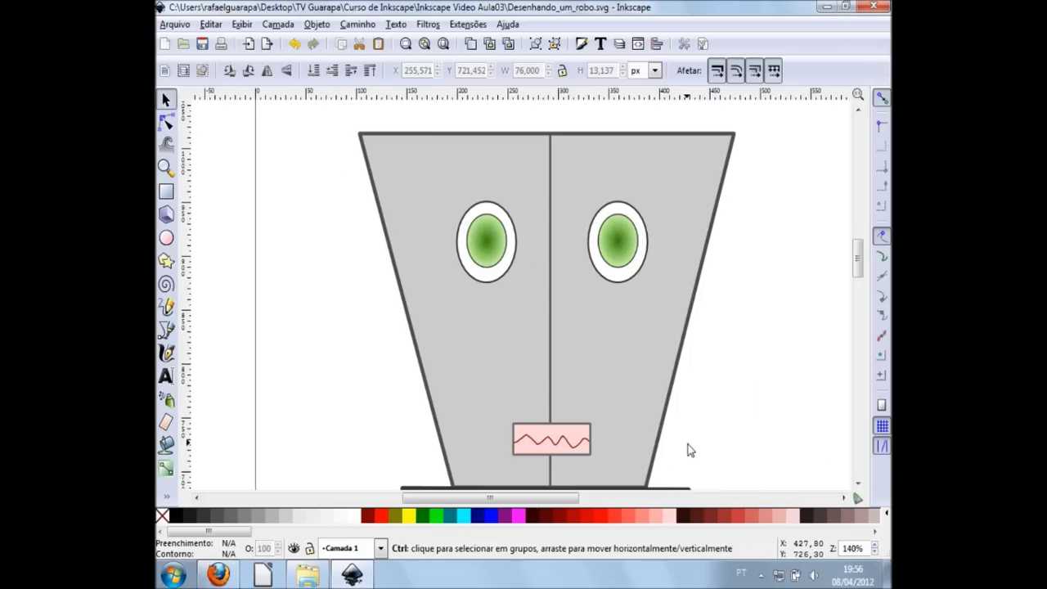
left_click(202, 44)
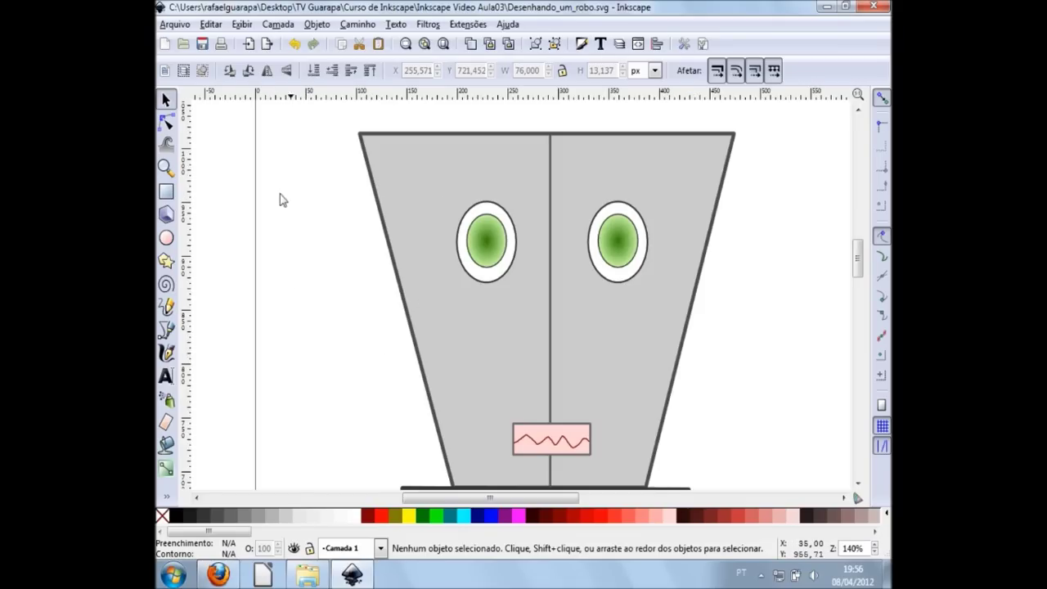
left_click(166, 240)
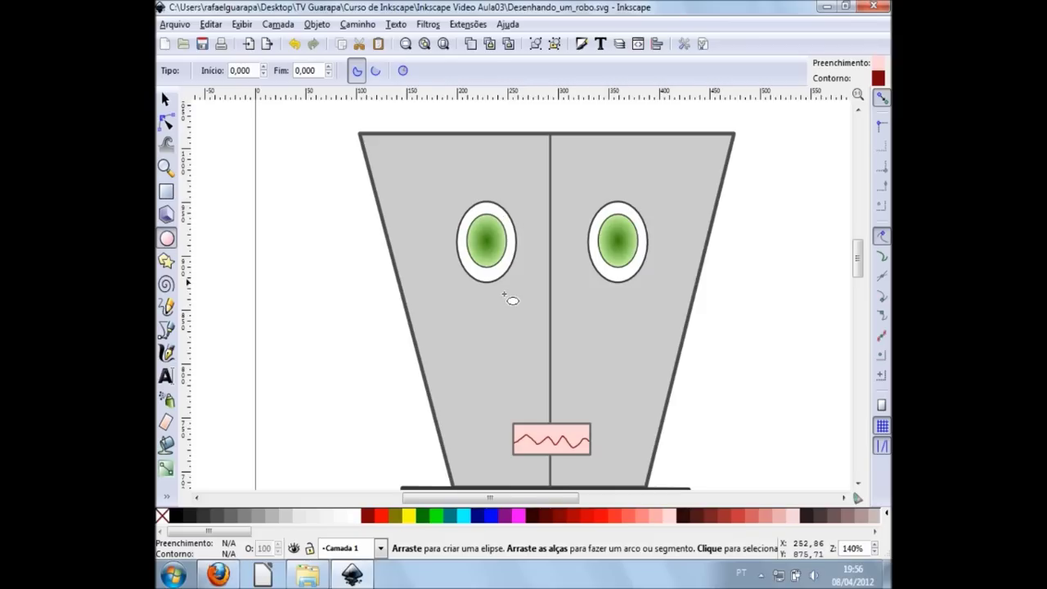
key("s")
Duplicate the white eye ellipse, shrink it to about 17.6 × 20.8 px, and place it in the head's top-left corner
left_click(489, 282)
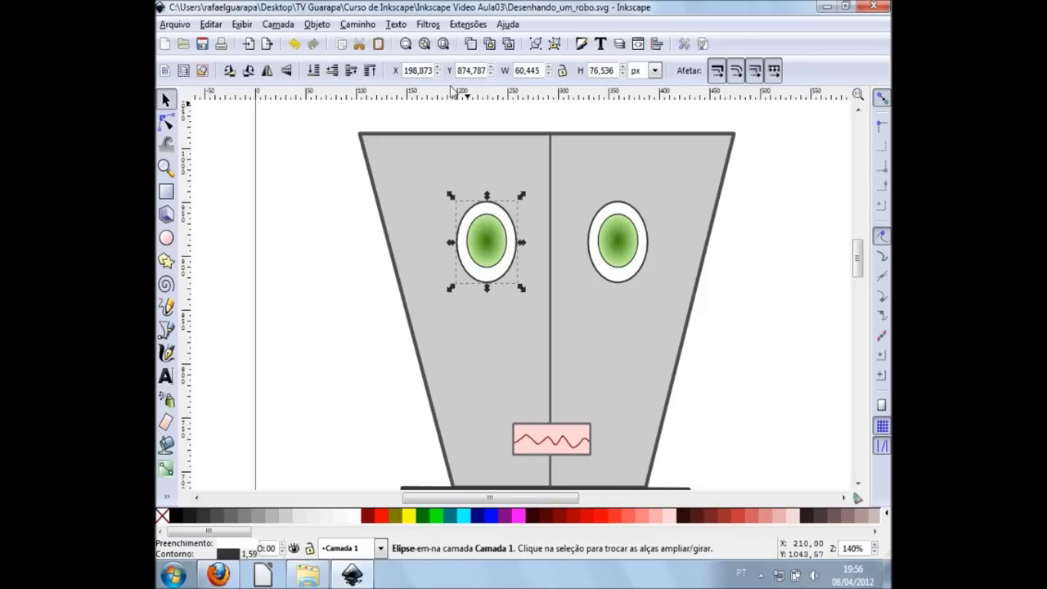
left_click(471, 44)
left_click_drag(474, 249, 324, 330)
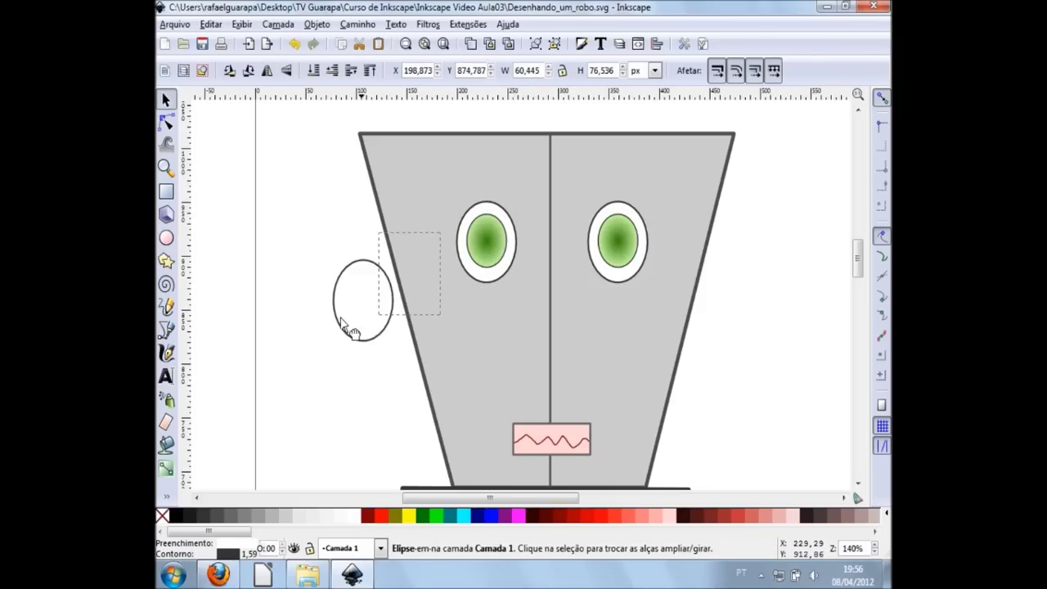
mouse_move(369, 369)
left_mouse_down()
mouse_move(330, 306)
mouse_move(334, 316)
mouse_move(537, 156)
mouse_move(393, 166)
left_mouse_up()
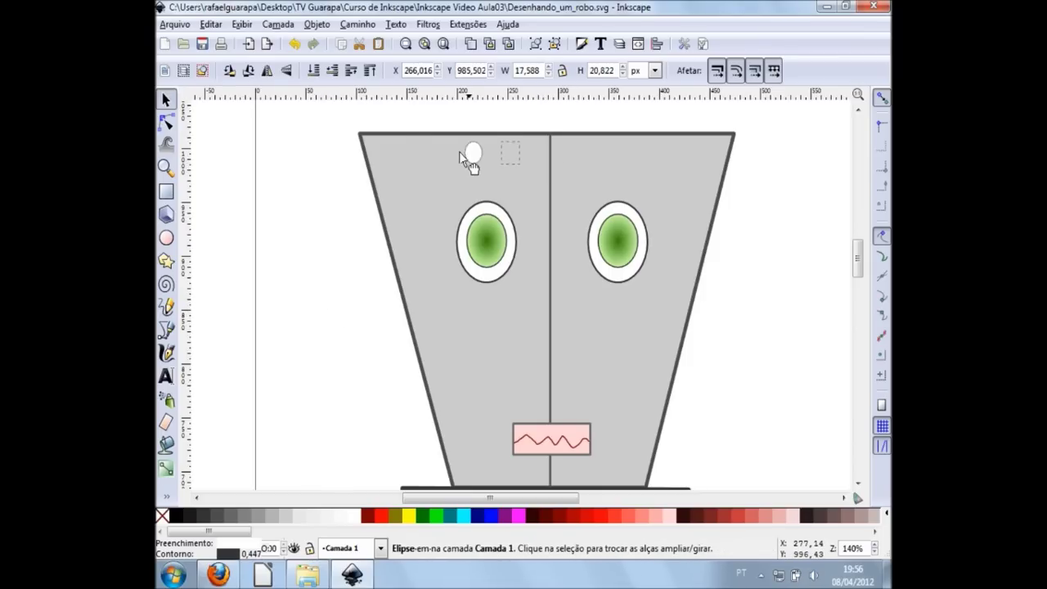
scroll(385, 154, "up", 2)
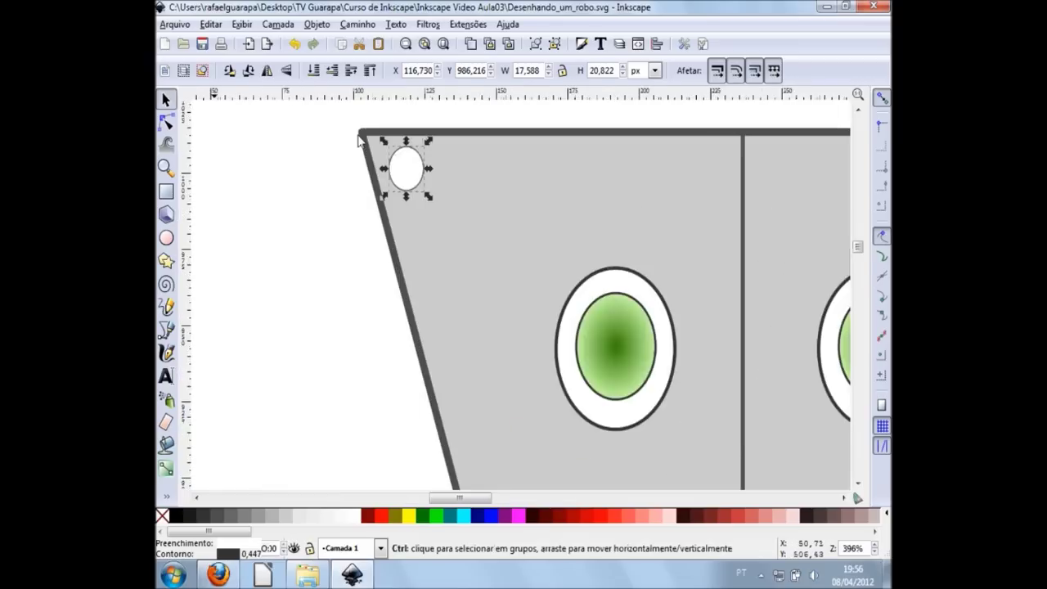
scroll(491, 178, "up", 3)
scroll(546, 269, "up", 1)
left_click_drag(545, 268, 533, 249)
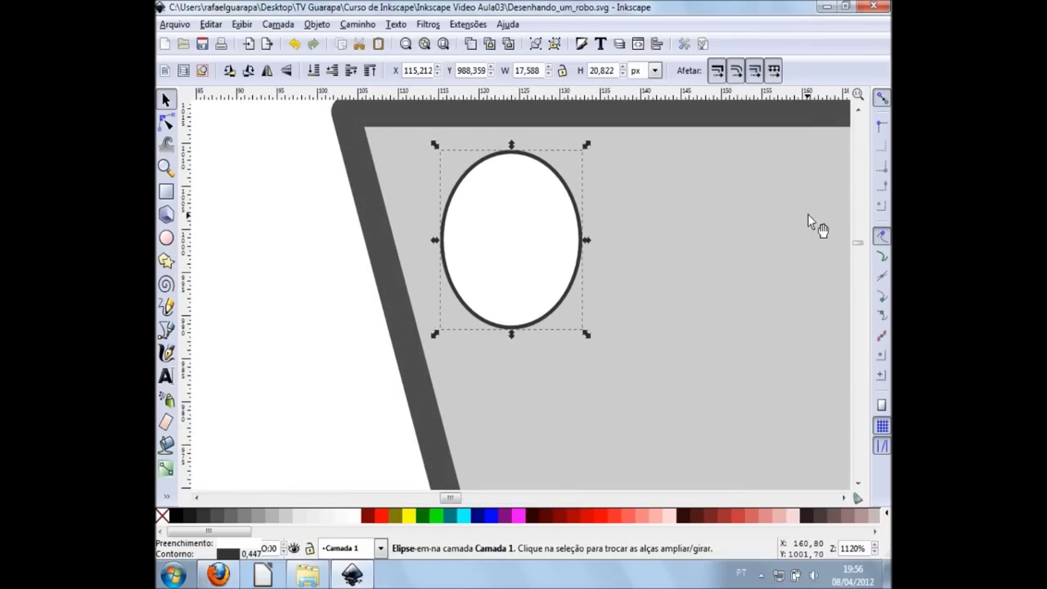
left_click(307, 344)
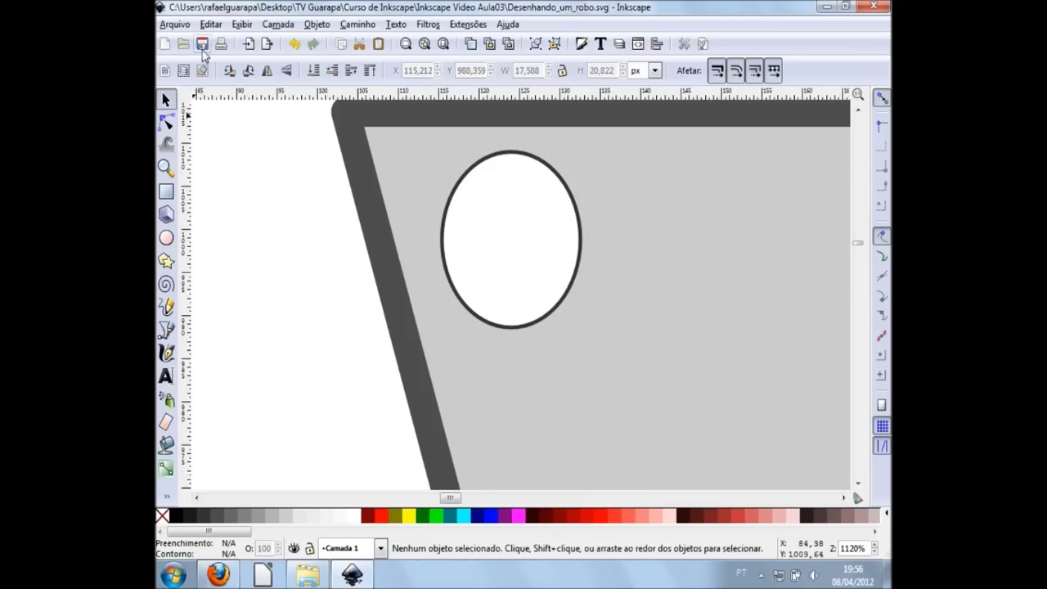
Save again and fill the small corner oval light gray
left_click(203, 46)
left_click(556, 315)
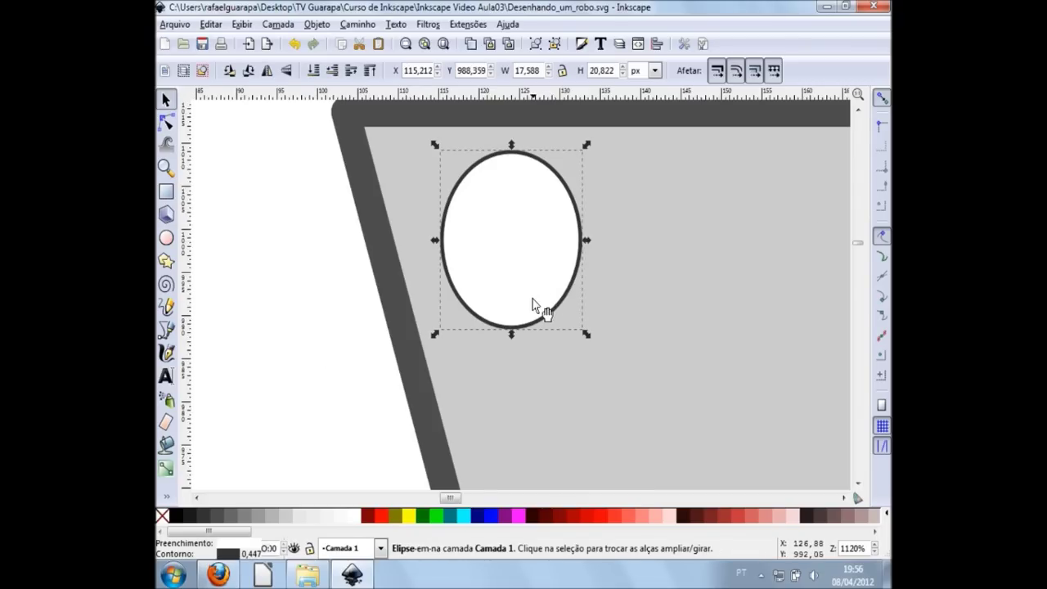
left_click(251, 517)
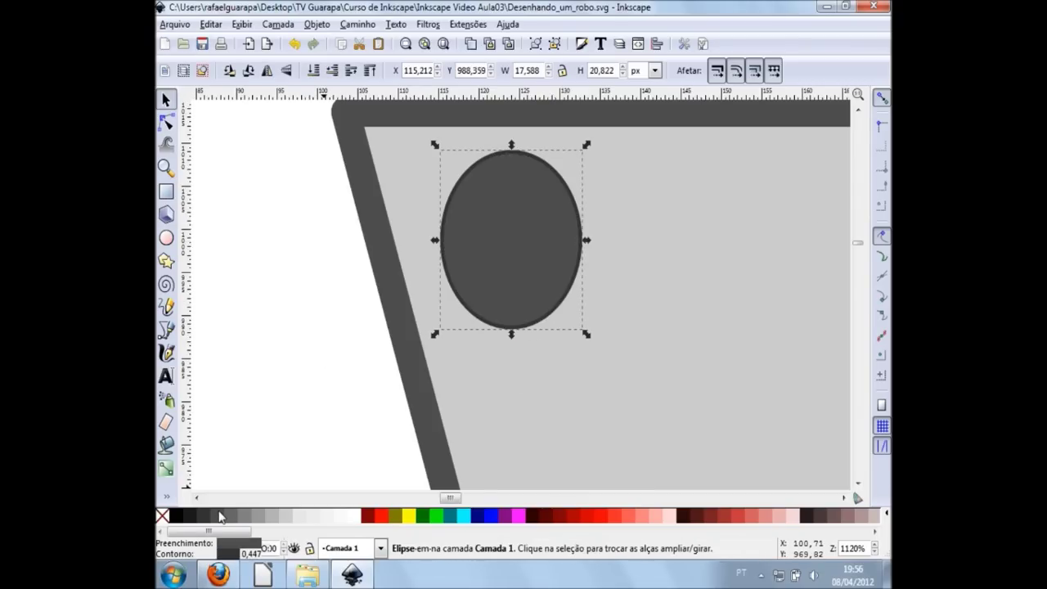
left_click(258, 519)
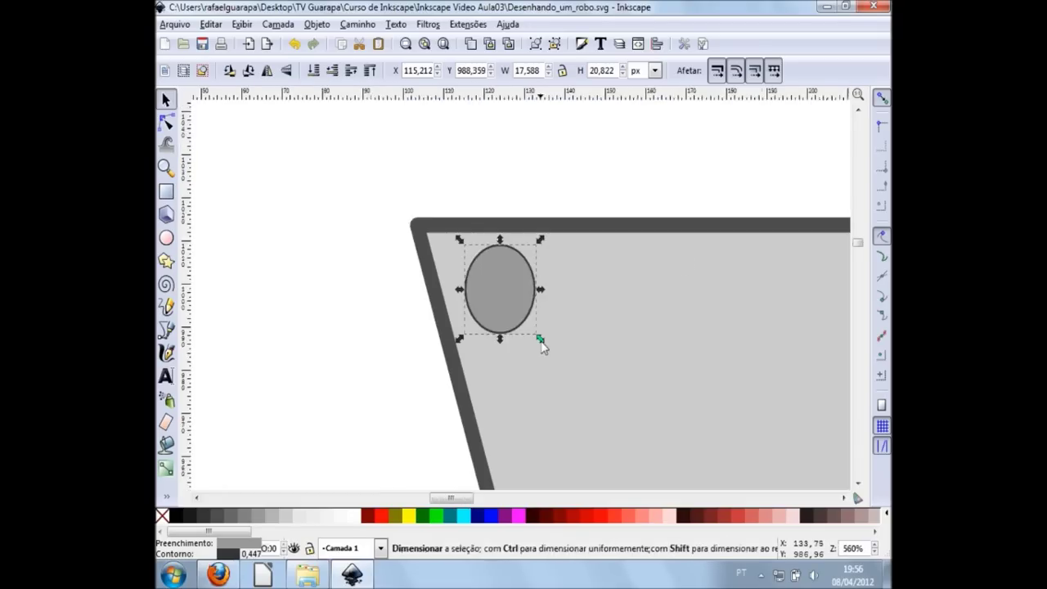
scroll(490, 339, "down", 2, "ctrl")
scroll(540, 341, "down", 1, "ctrl")
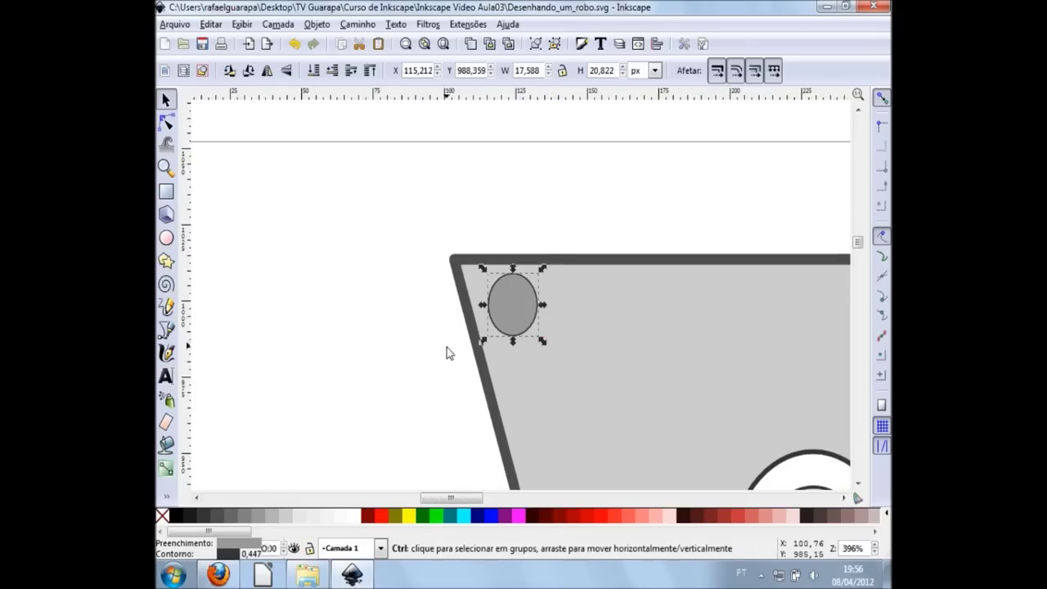
Draw vertical and horizontal Pencil lines forming a cross over the small gray oval
scroll(495, 364, "up", 1, "ctrl")
scroll(495, 364, "up", 2, "ctrl")
scroll(470, 311, "right", 2)
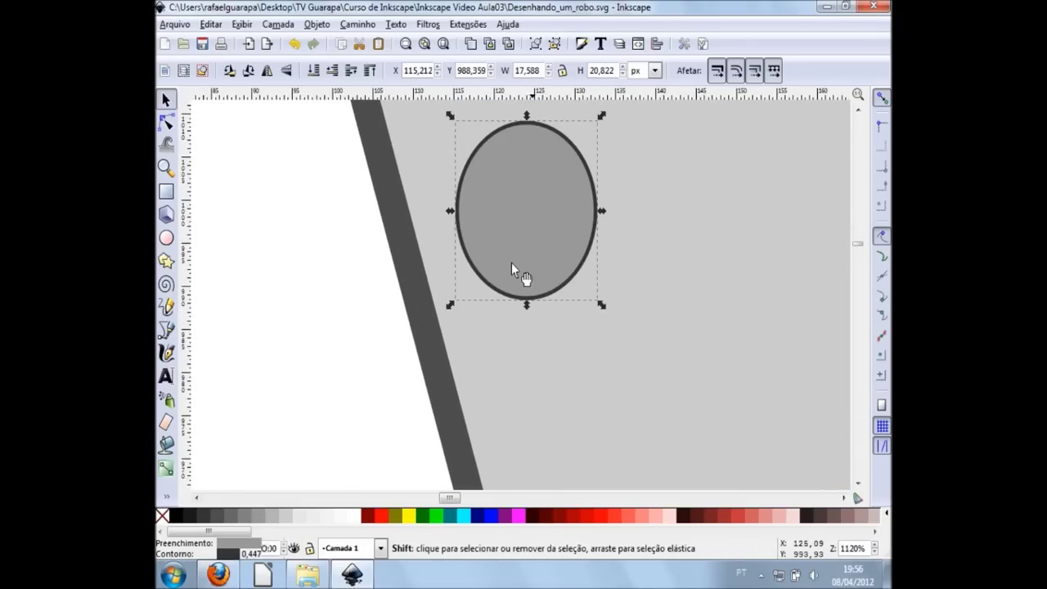
left_click(317, 313)
left_click(167, 308)
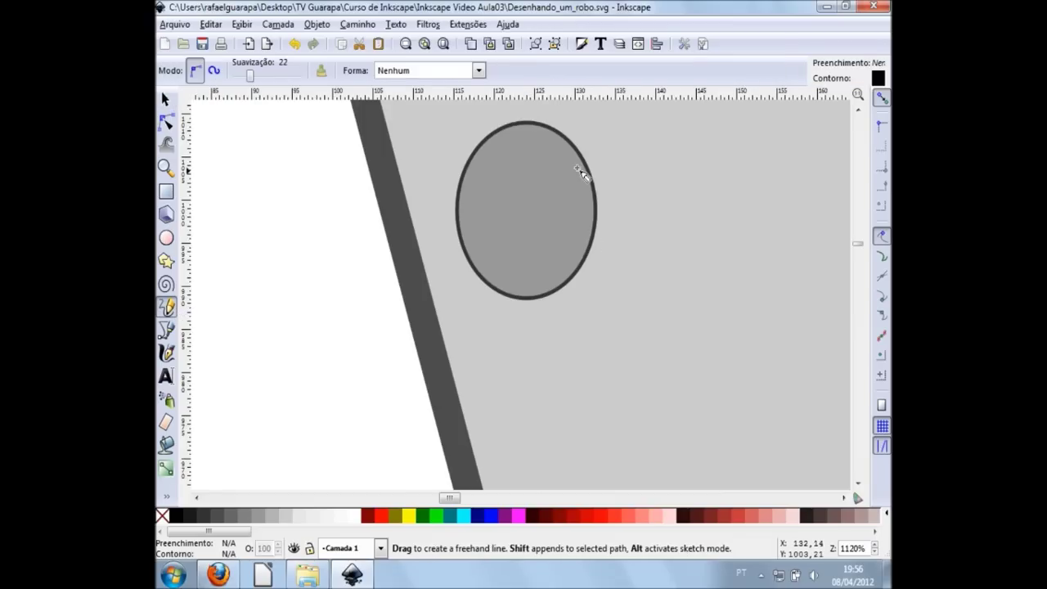
left_click(526, 150)
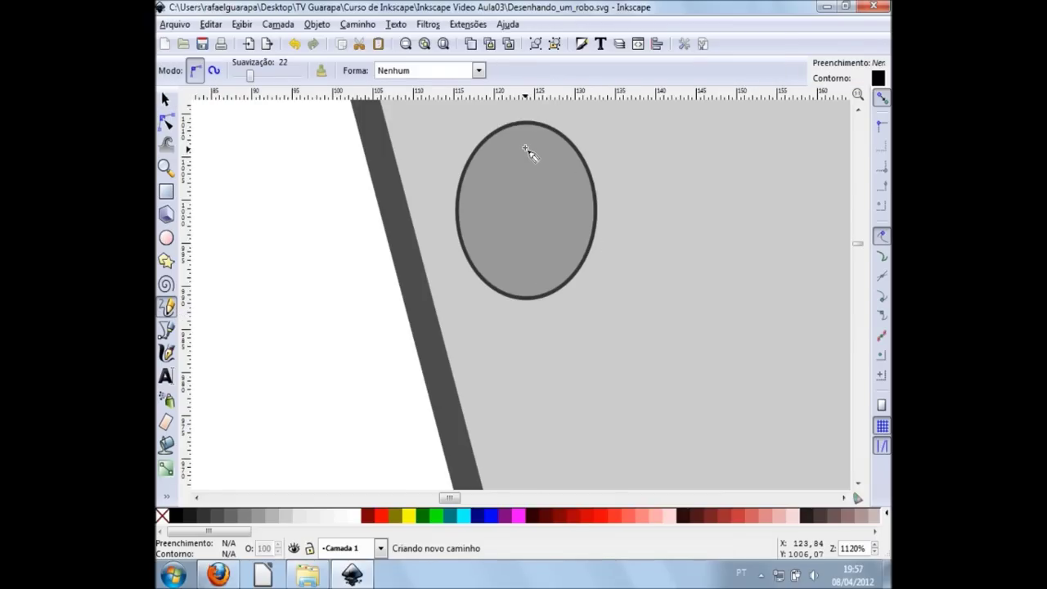
left_click(527, 262)
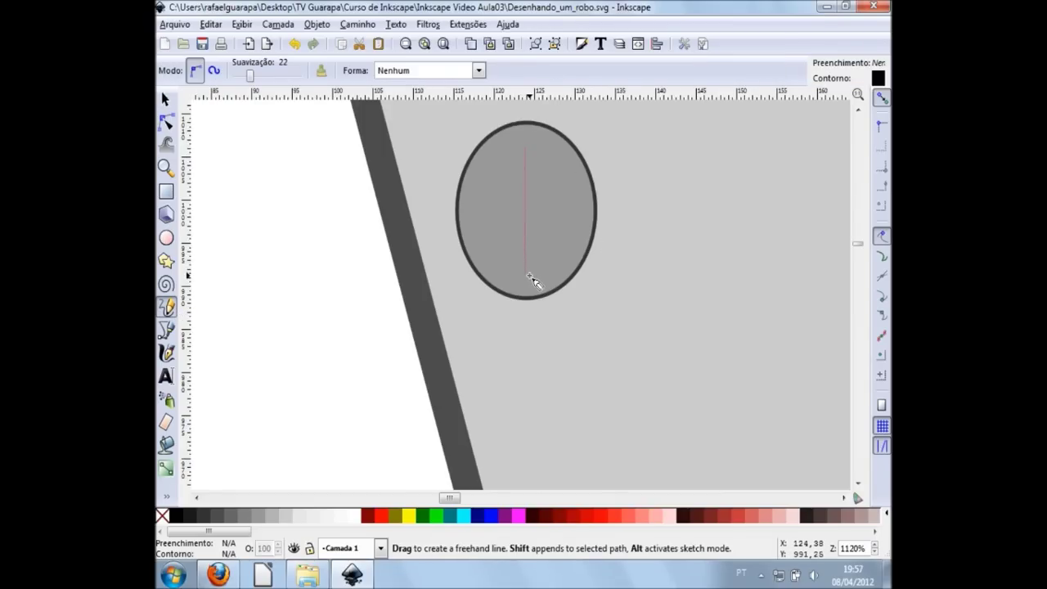
left_click(527, 275)
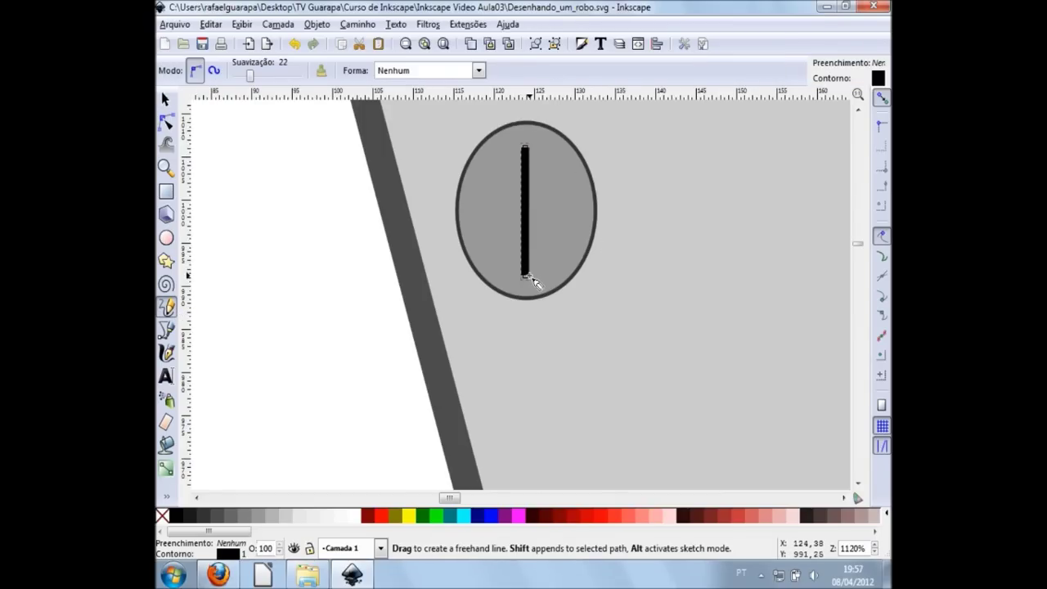
left_click(477, 215)
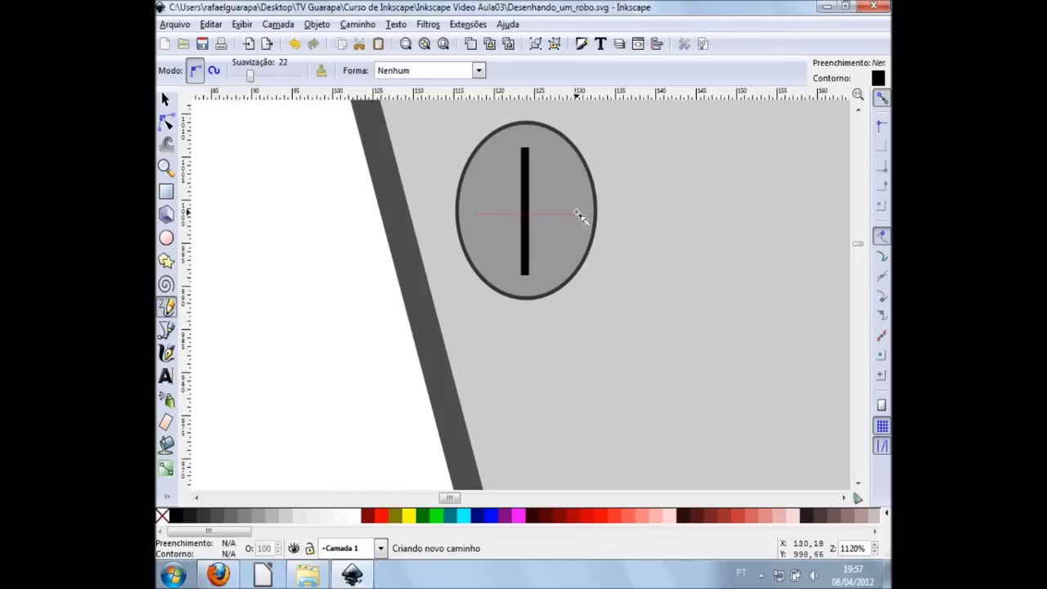
left_click(580, 215)
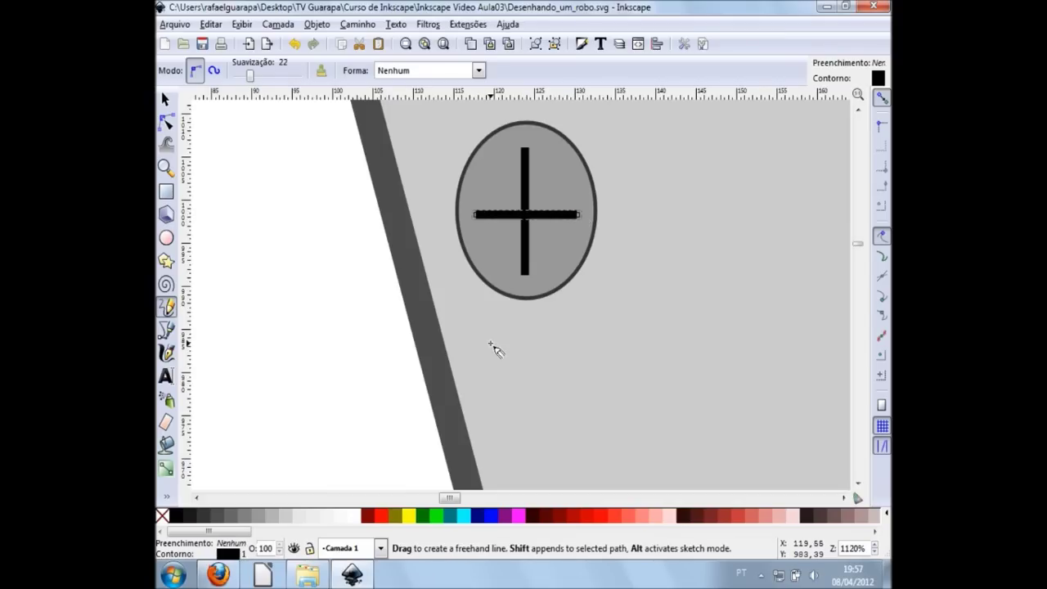
Color the cross's fill and stroke light grey
key("s")
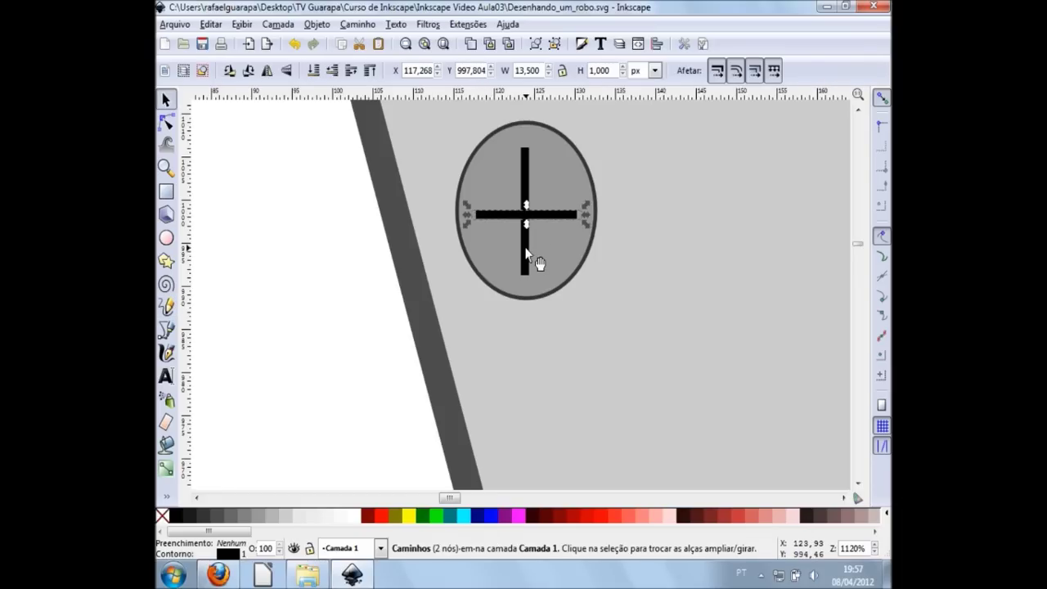
left_click(525, 250, "shift")
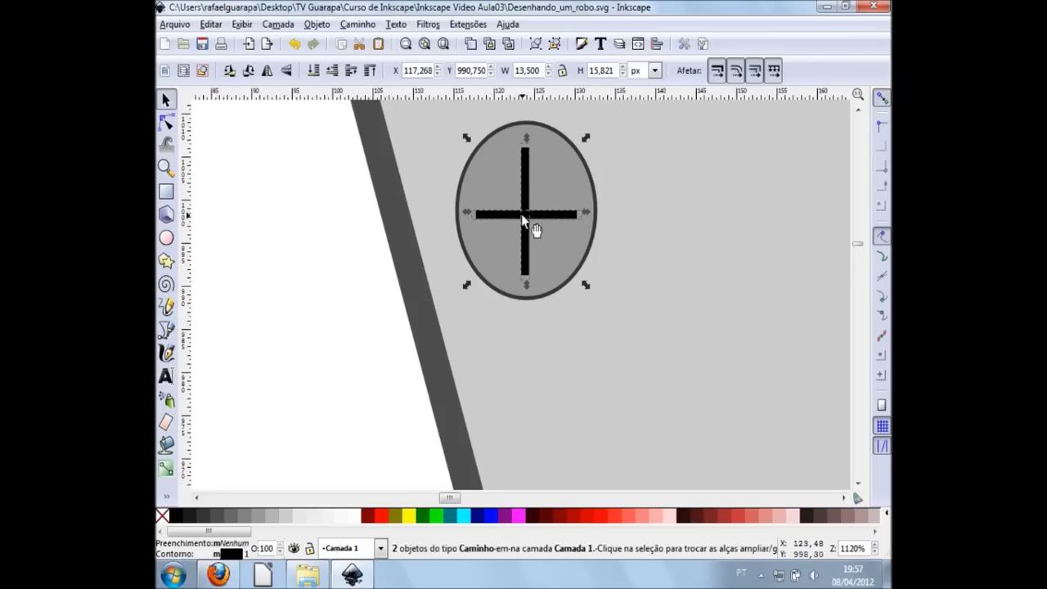
left_click(287, 517)
left_click(284, 518, "shift")
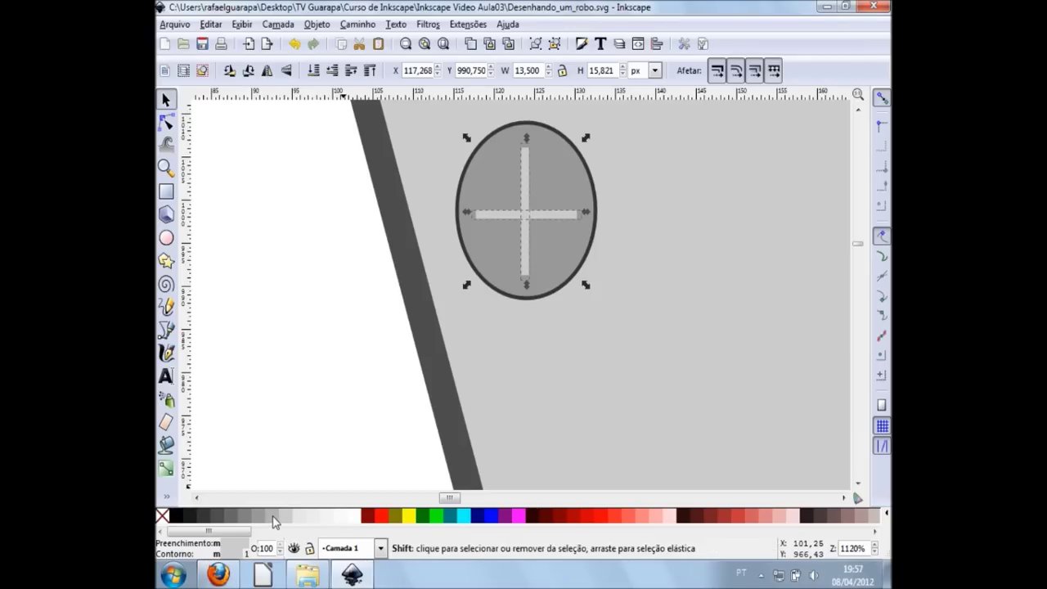
left_click(301, 518)
left_click(281, 518)
left_click(337, 339)
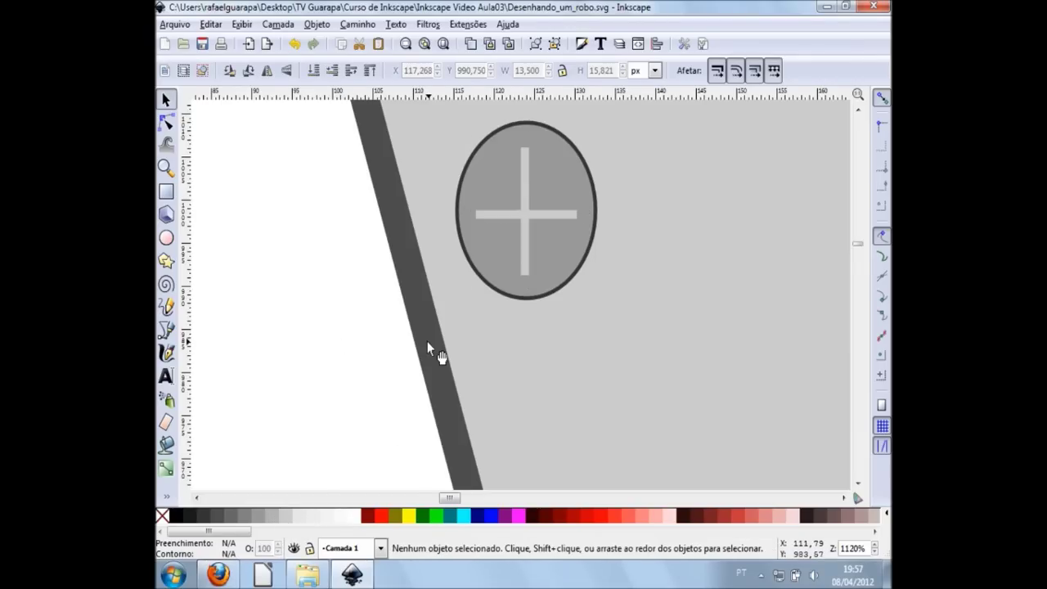
scroll(427, 341, "down", 3)
scroll(475, 359, "down", 2)
scroll(473, 352, "up", 1)
scroll(475, 344, "down", 1)
scroll(491, 344, "down", 1)
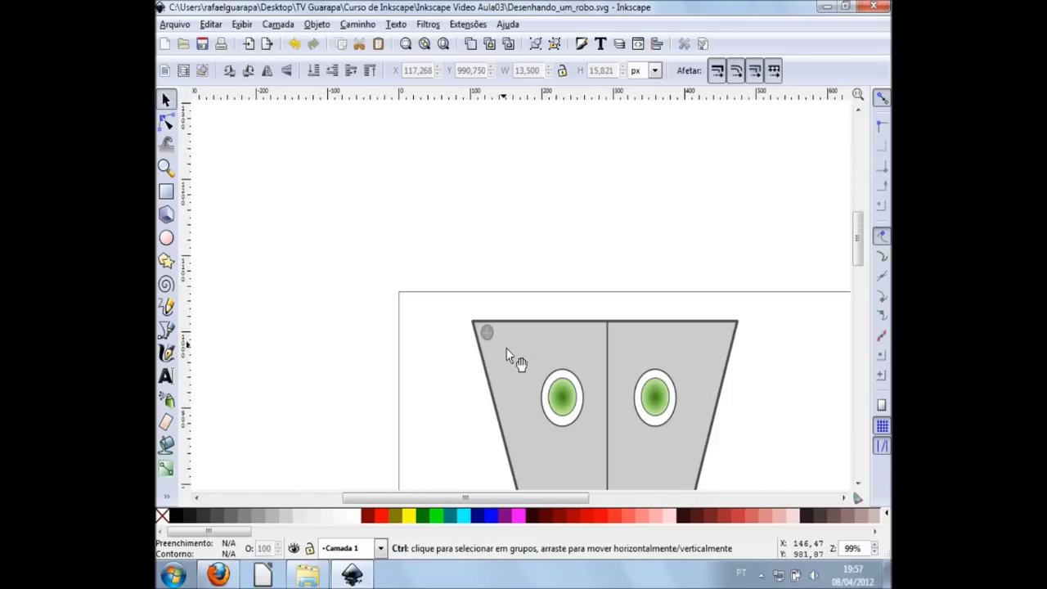
scroll(532, 364, "down", 2)
scroll(564, 374, "down", 4)
scroll(495, 136, "up", 1)
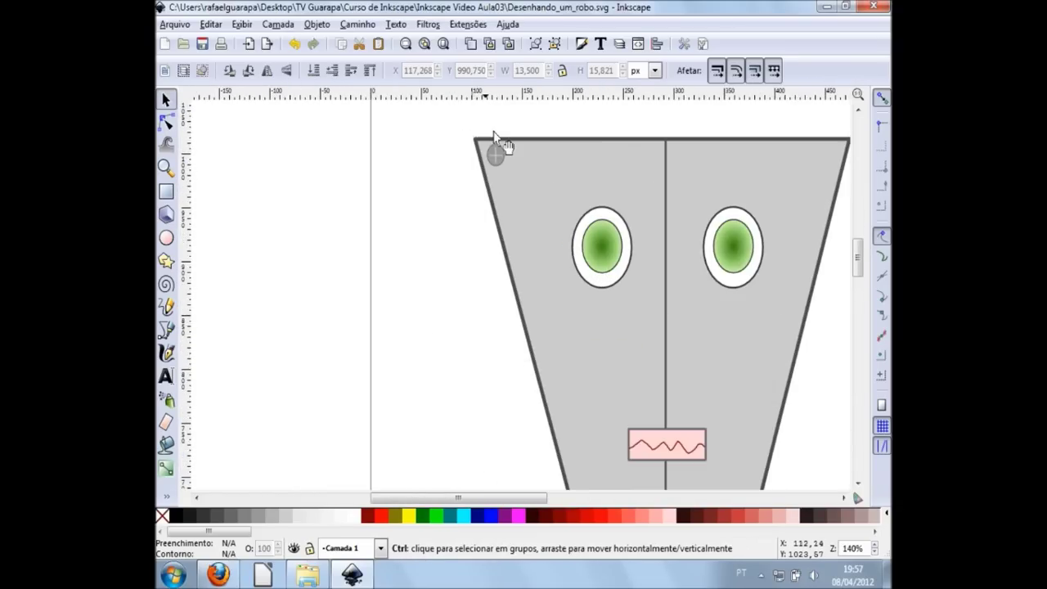
scroll(494, 139, "up", 3)
scroll(491, 184, "up", 3)
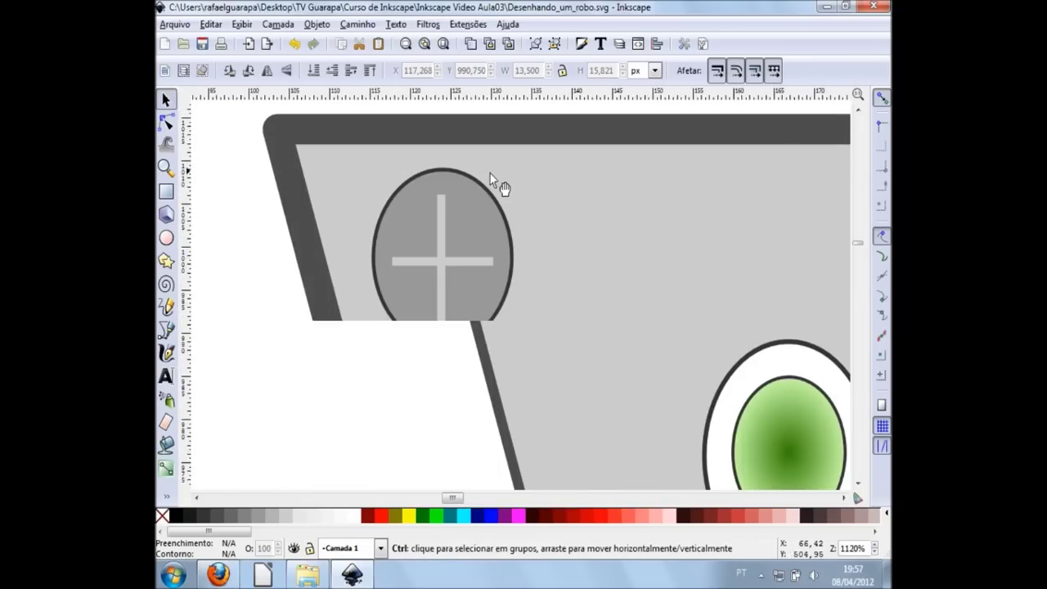
Give the rivet's cross a 2 px stroke width and a slight blur
left_click(434, 240)
left_click(416, 263, "shift")
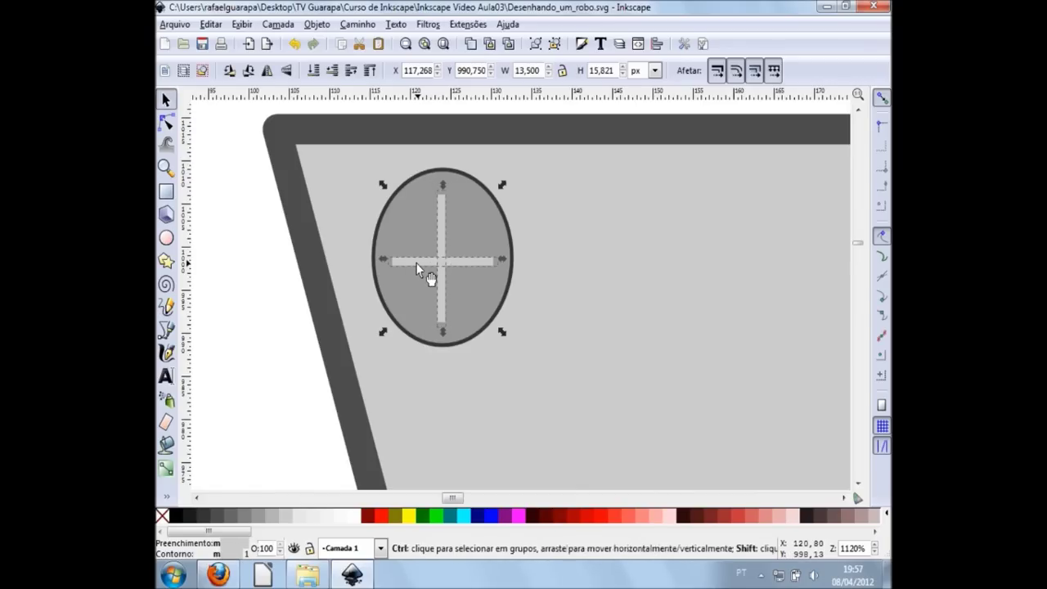
key("shift+ctrl+f")
left_click(800, 119)
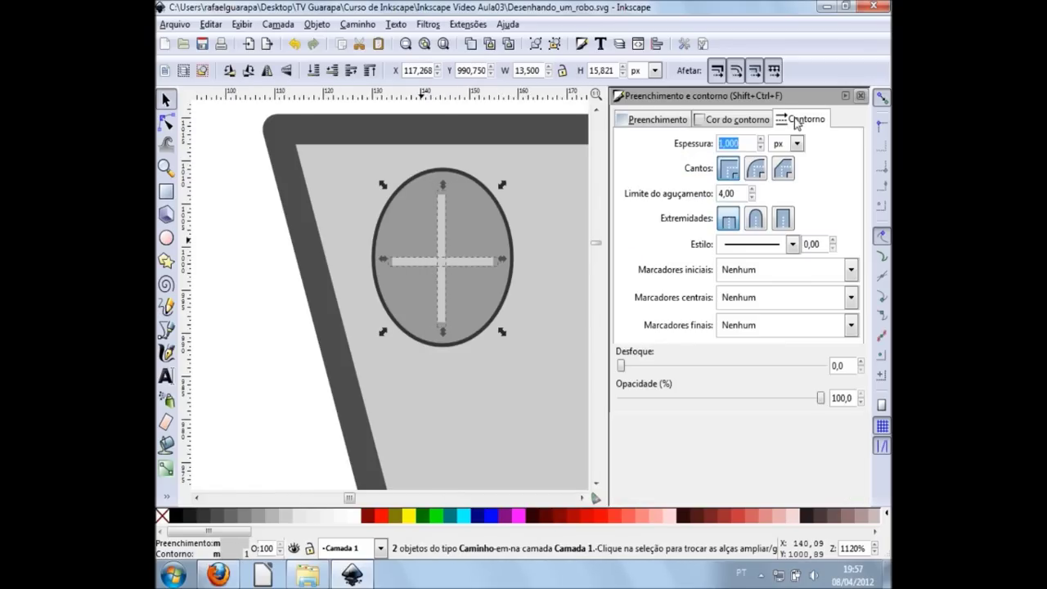
type("2")
key("Return")
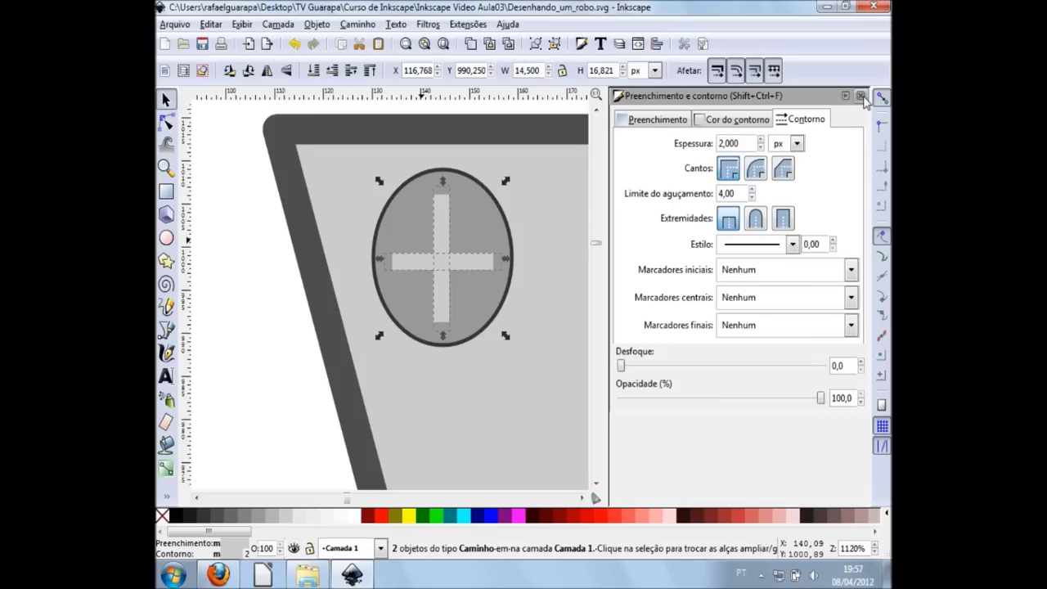
left_click(860, 363)
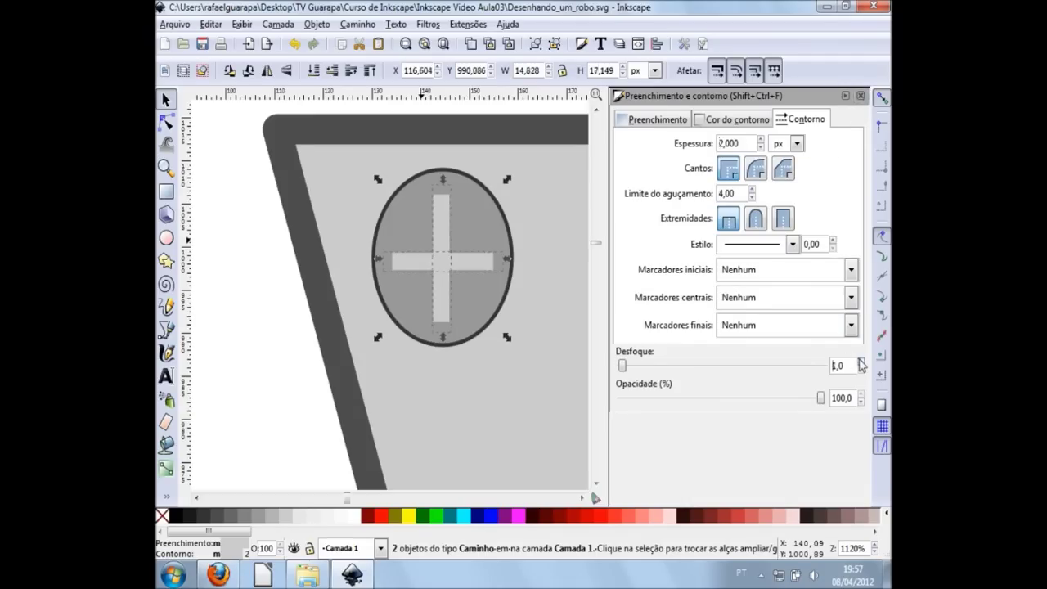
left_click(860, 95)
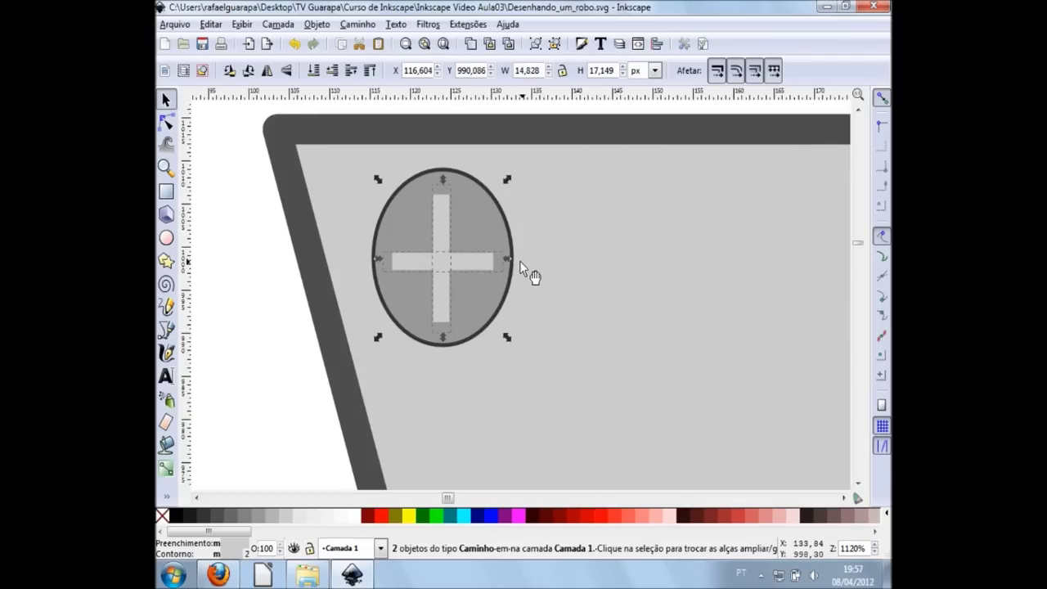
Blur the oval behind the cross slightly and shift the cross's horizontal bar down a little
left_click(488, 222)
key("shift+ctrl+f")
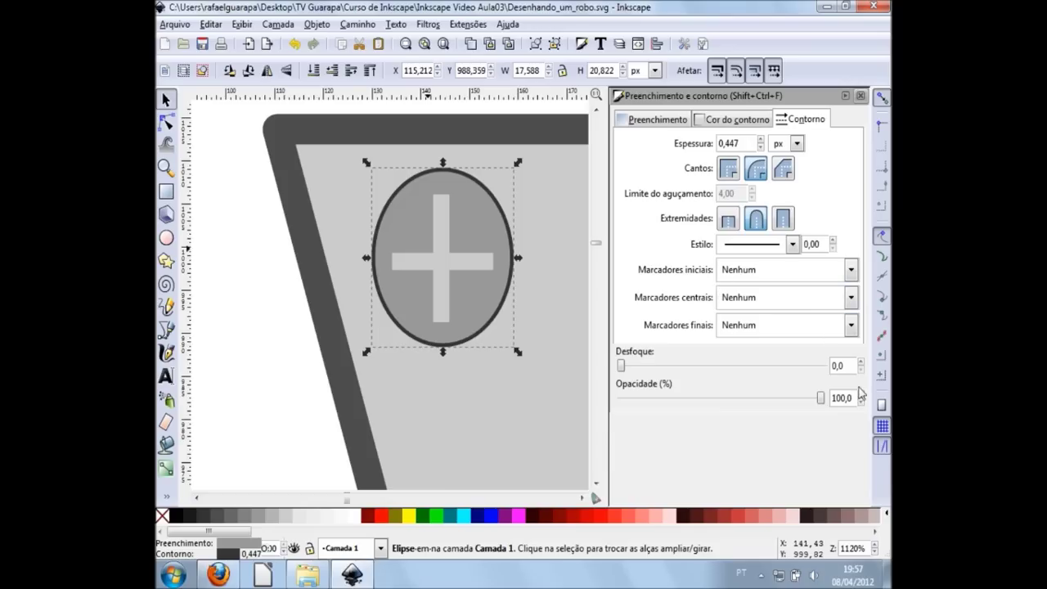
left_click(861, 363)
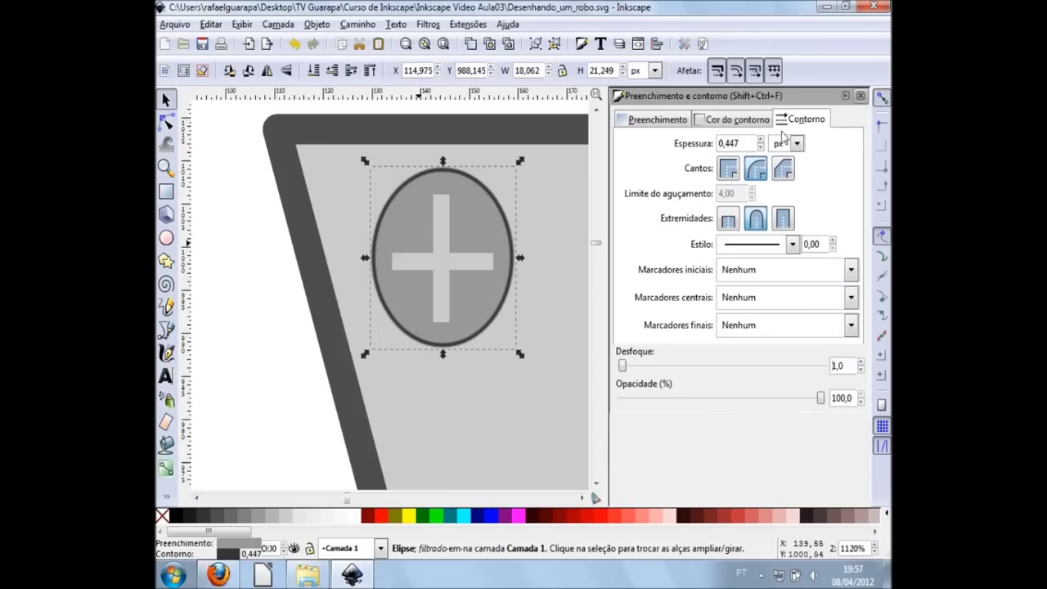
left_click(861, 95)
left_click(266, 341)
left_click(440, 260)
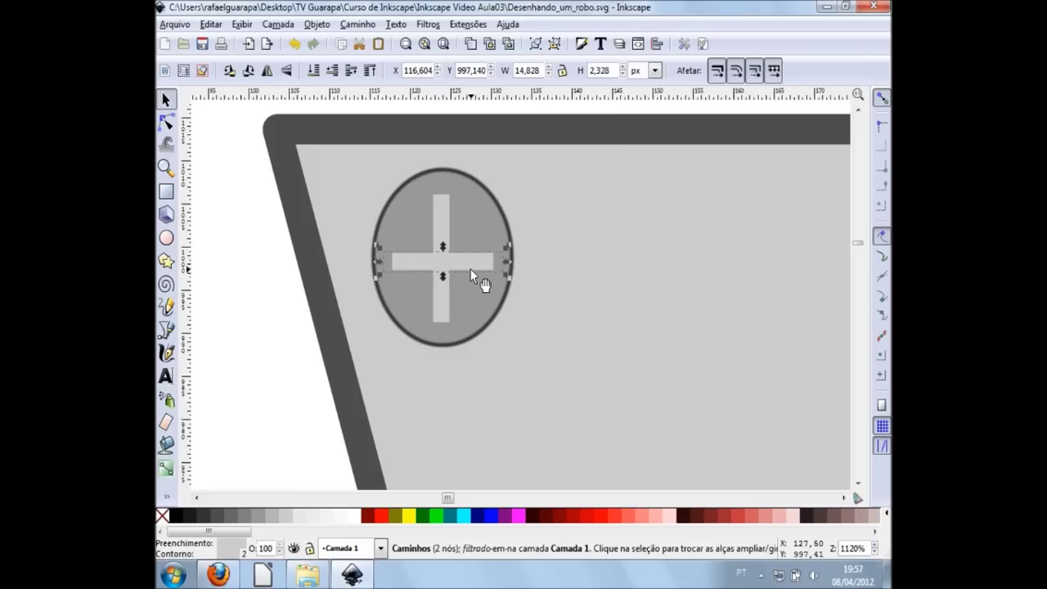
left_click_drag(442, 254, 442, 259)
left_click(290, 315)
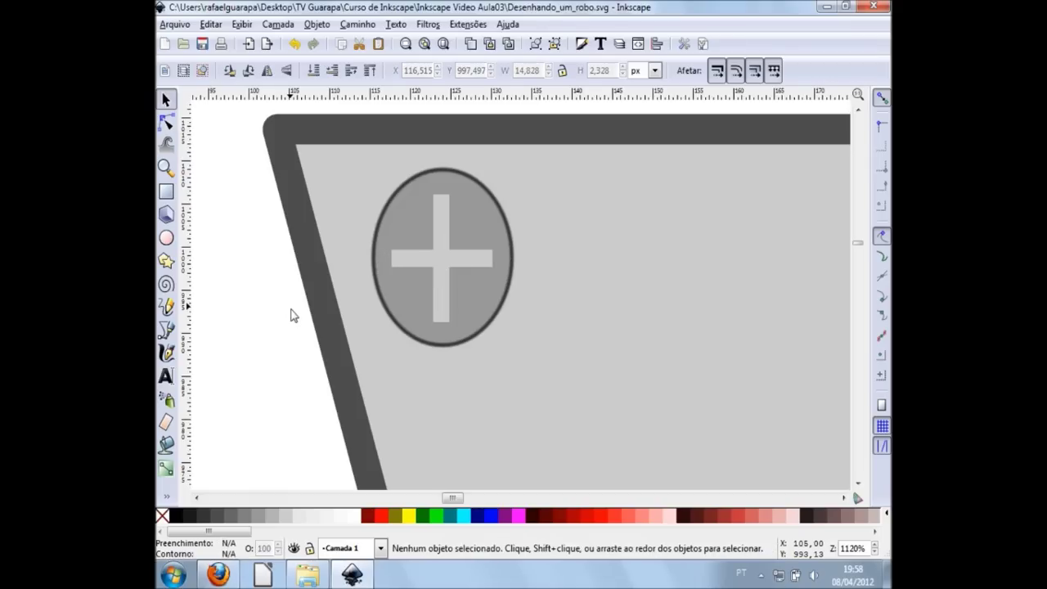
Set the rivet oval's outline width to 1 px and save the drawing
scroll(458, 350, "down", 3, "ctrl")
scroll(467, 355, "down", 3, "ctrl")
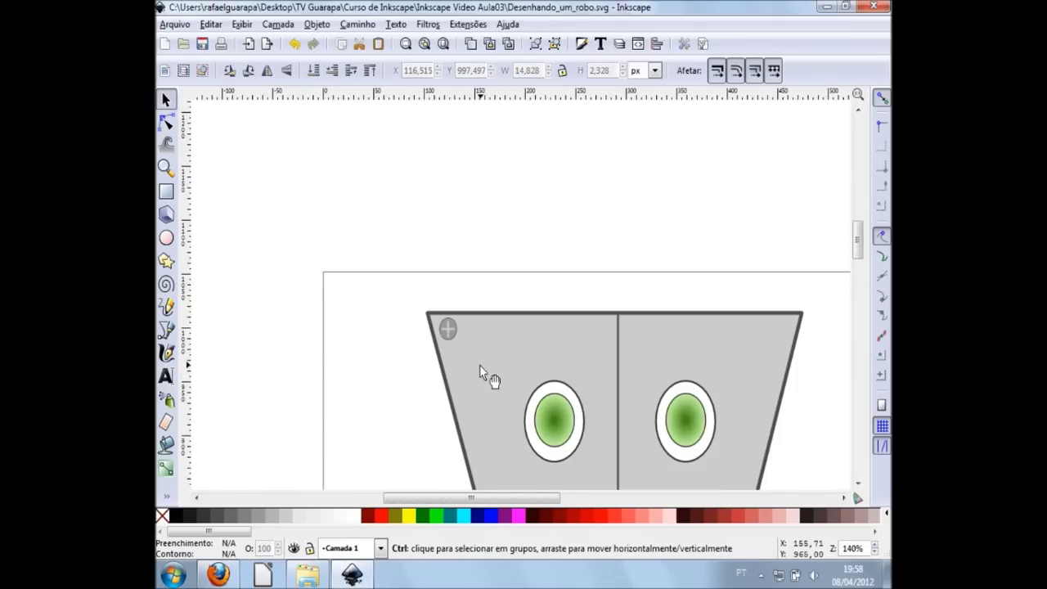
scroll(445, 283, "up", 1, "ctrl")
scroll(450, 330, "up", 1, "ctrl")
scroll(448, 332, "up", 1, "ctrl")
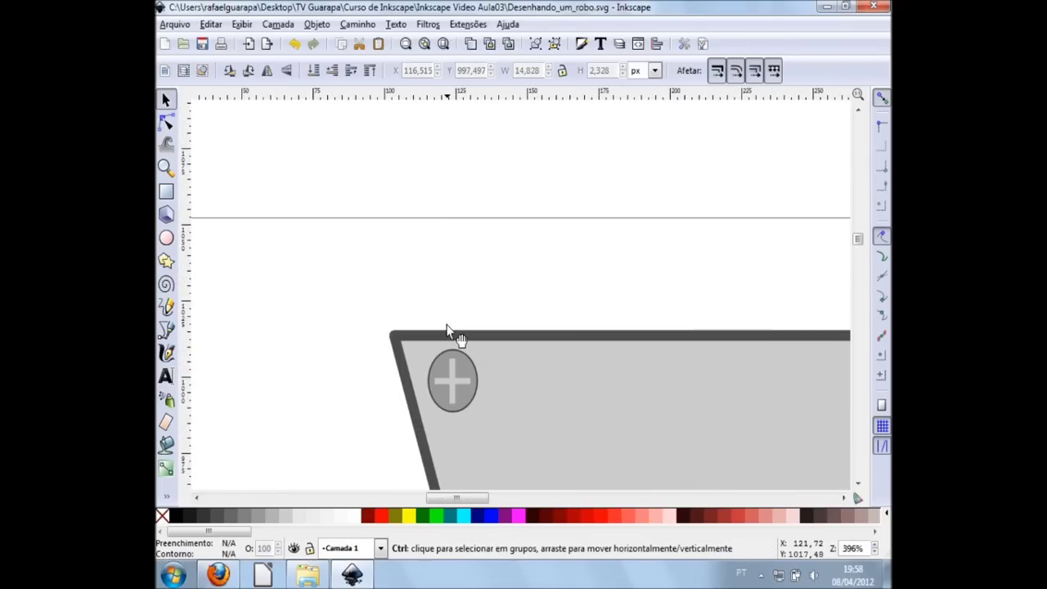
left_click(466, 410)
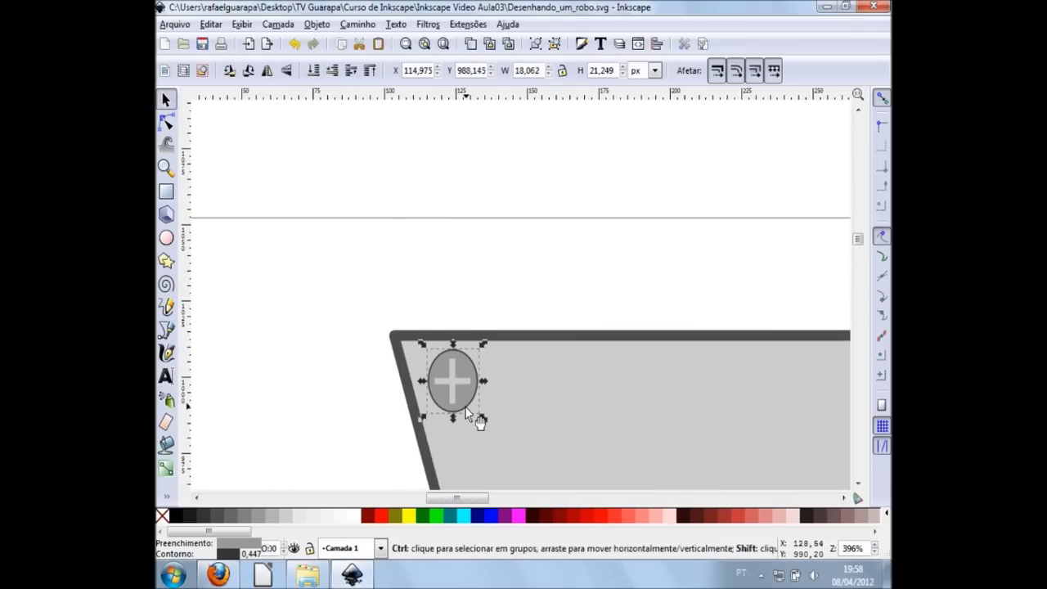
key("ctrl+shift+f")
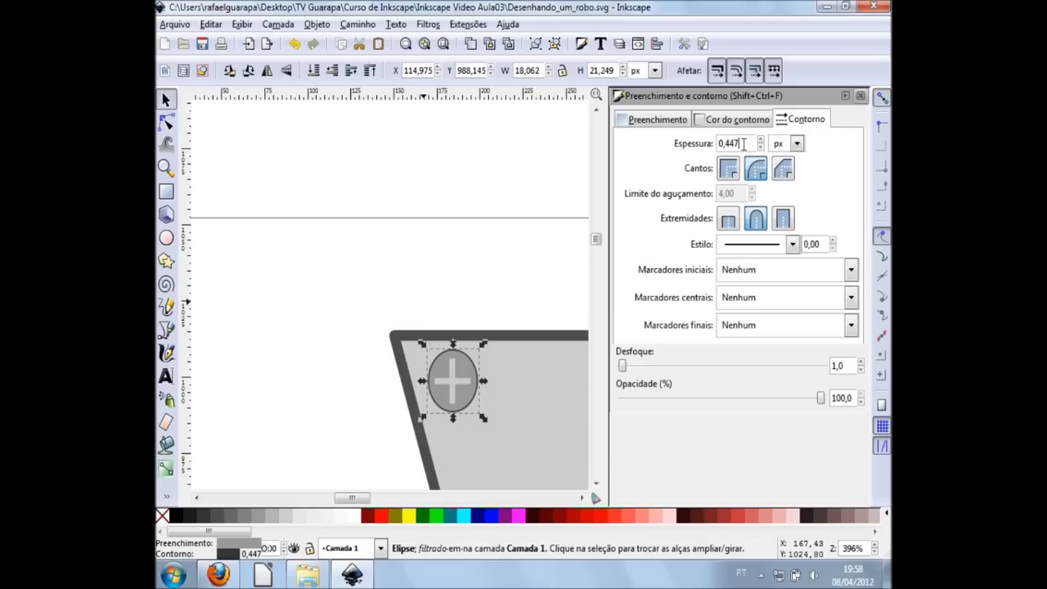
type("1,000")
key("Return")
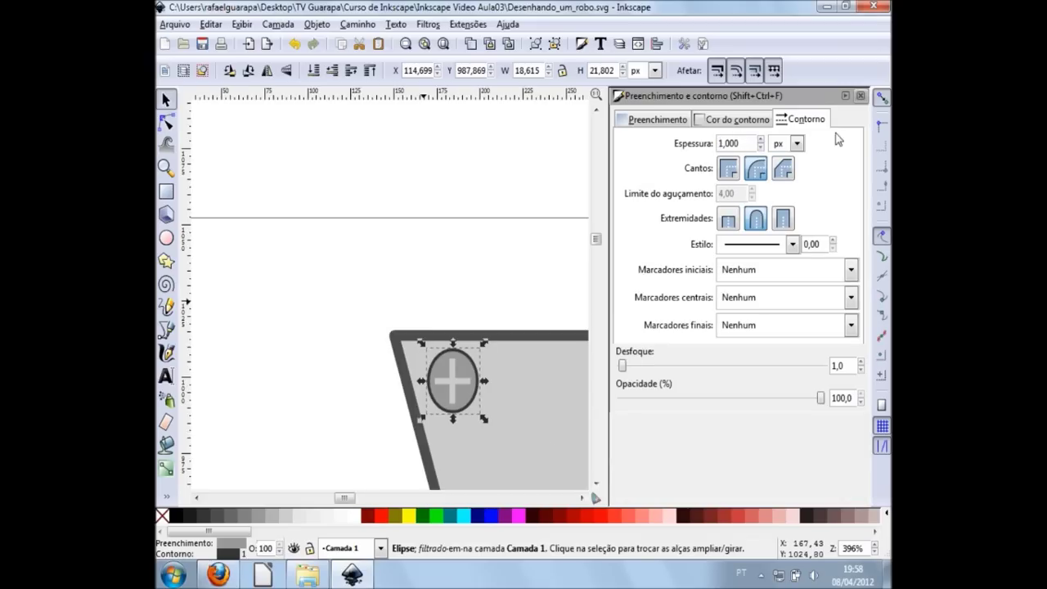
left_click(861, 96)
left_click(377, 322)
left_click(202, 43)
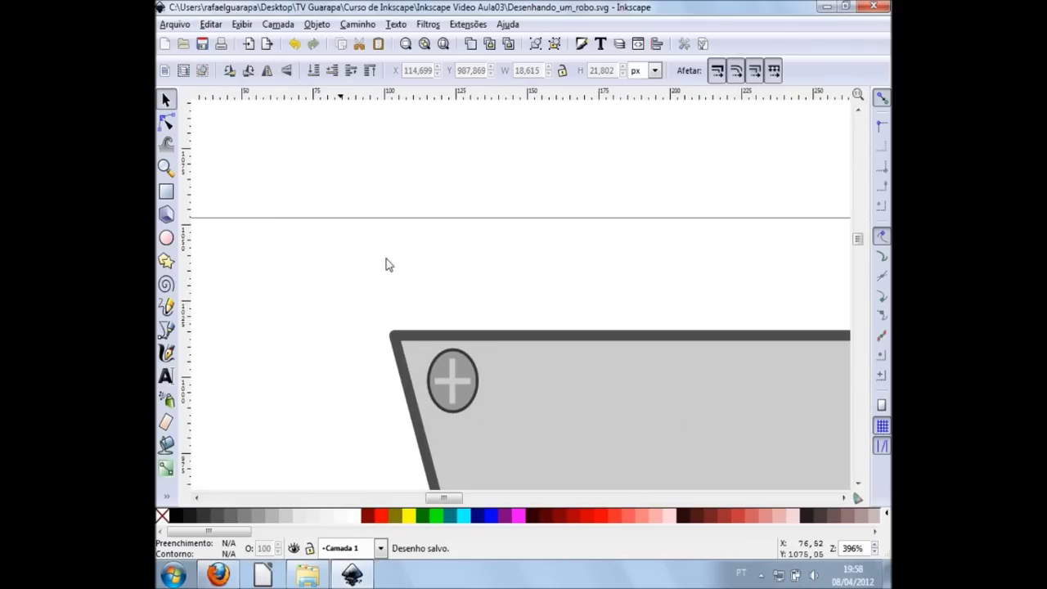
Duplicate the whole top-left rivet, oval and cross together
left_click_drag(371, 299, 515, 478)
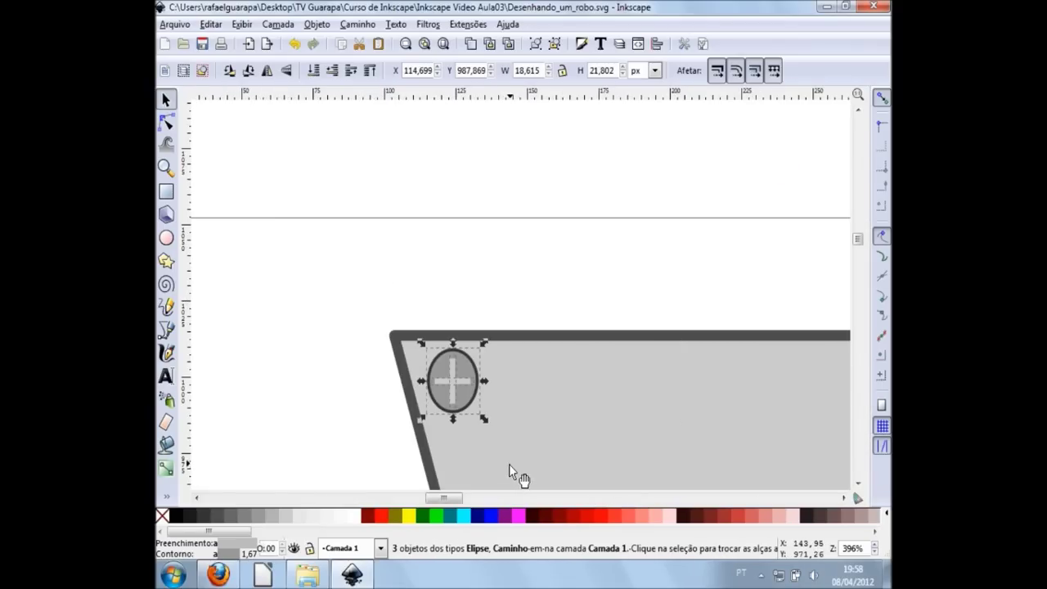
left_click(471, 44)
key("Right")
key("Right")
key("Right")
key("Right")
key("Right")
key("Right")
key("Right")
key("Right")
scroll(611, 248, "down", 1)
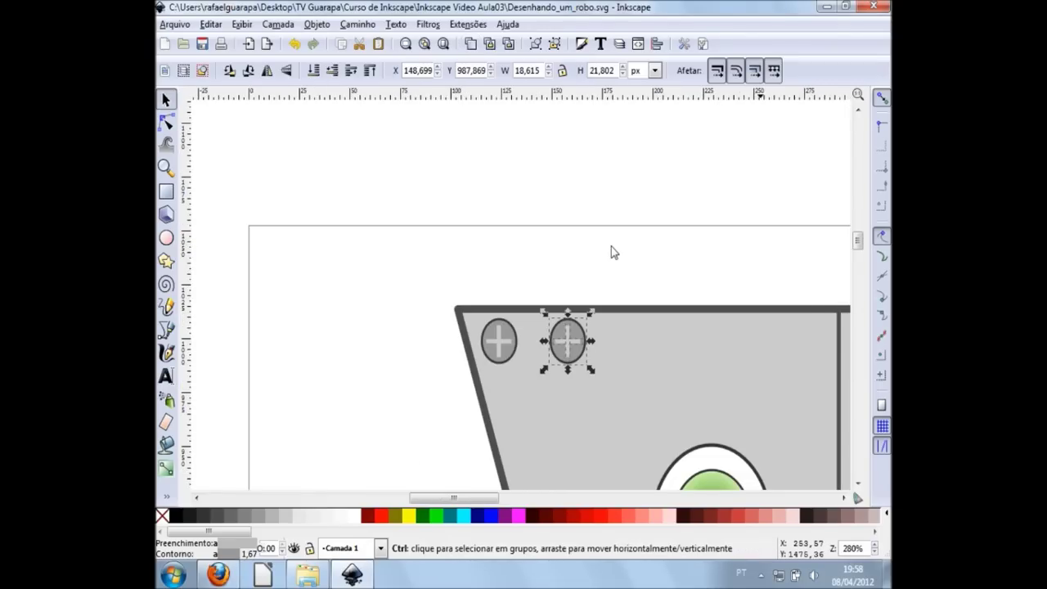
scroll(646, 262, "right", 1)
scroll(687, 286, "right", 2)
scroll(687, 285, "right", 2)
scroll(689, 288, "down", 1)
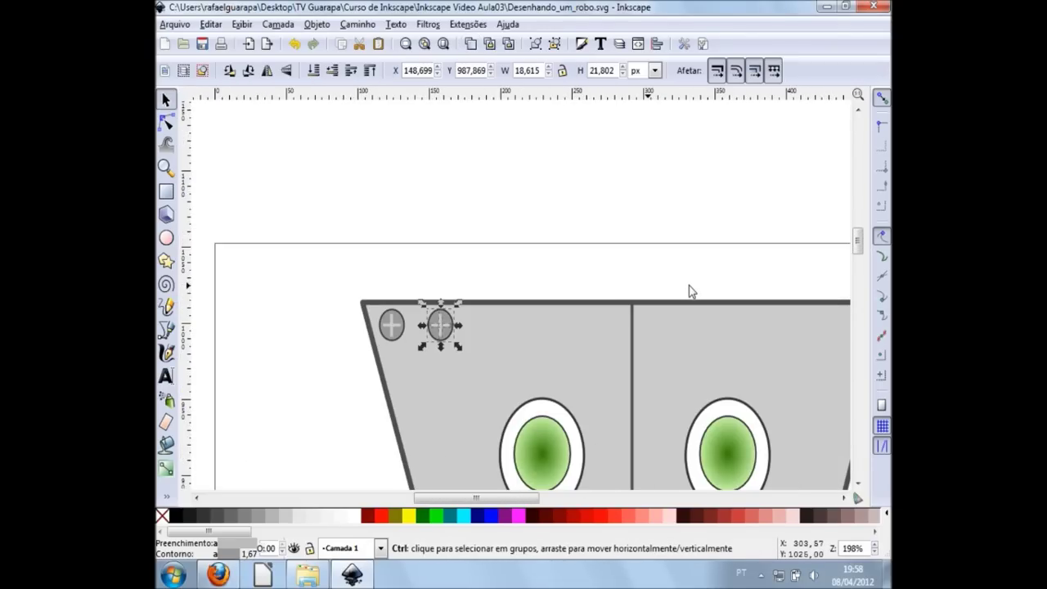
Nudge the rivet copy along the top edge into the head's top-right corner
key("Right")
key("Right")
key("Right")
key("Right")
key("Right")
key("Right")
key("Right")
key("Right")
key("Right")
key("Right")
key("Right")
key("Right")
key("Right")
key("Right")
key("Right")
key("Right")
key("Right")
key("Right")
key("Right")
key("Right")
key("Right")
key("Right")
key("Right")
key("Right")
key("Right")
key("Right")
scroll(692, 292, "right", 2)
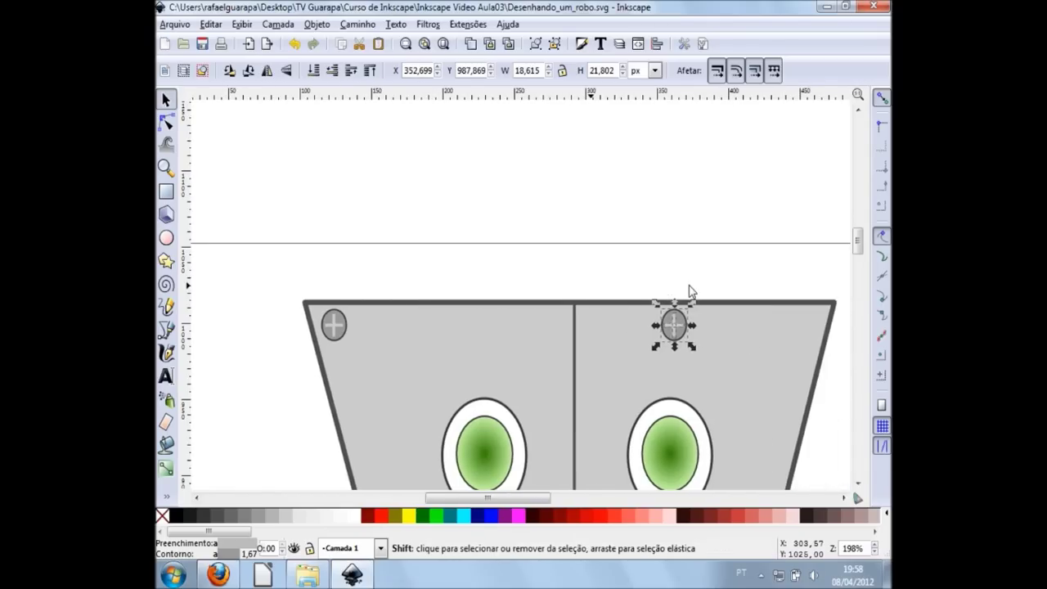
scroll(694, 293, "right", 2)
scroll(736, 307, "right", 2)
key("shift+Right")
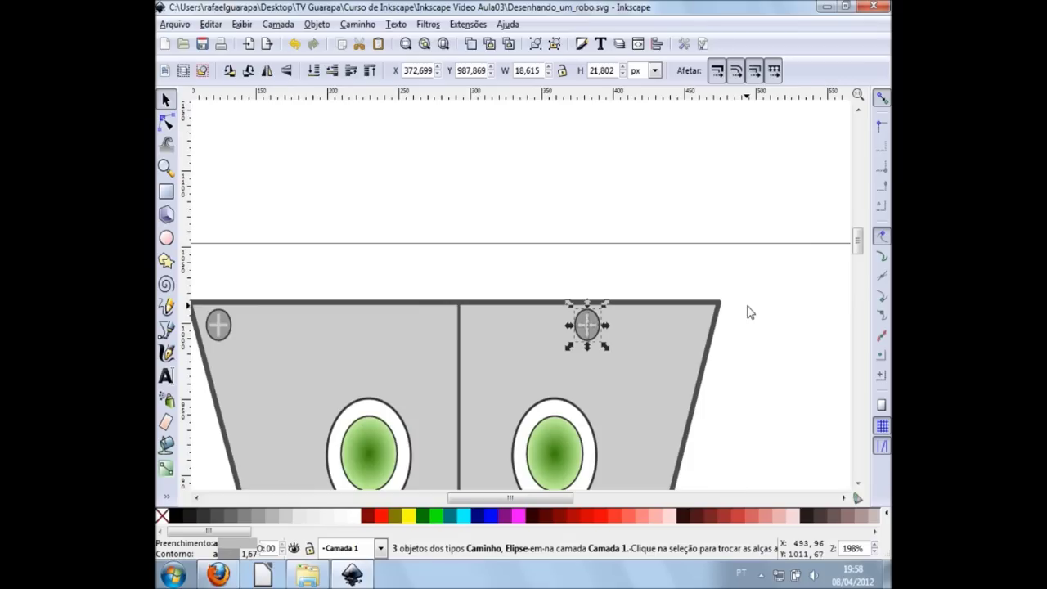
key("shift+Left")
key("shift+Left")
key("shift+Left")
key("shift+Left")
key("shift+Left")
key("shift+Left")
key("shift+Right")
key("shift+Right")
key("shift+Right")
key("shift+Right")
key("shift+Right")
key("shift+Right")
key("shift+Right")
key("shift+Right")
key("shift+Right")
key("shift+Left")
key("shift+Left")
key("shift+Left")
key("shift+Left")
key("shift+Left")
key("shift+Left")
key("shift+Left")
key("shift+Left")
key("shift+Left")
key("shift+Left")
key("shift+Left")
key("shift+Right")
key("shift+Right")
key("shift+Right")
key("shift+Right")
key("shift+Right")
key("shift+Right")
key("shift+Right")
key("shift+Right")
key("shift+Right")
key("shift+Right")
key("shift+Right")
key("Right")
key("Right")
key("Right")
key("Right")
key("Right")
key("Right")
key("Right")
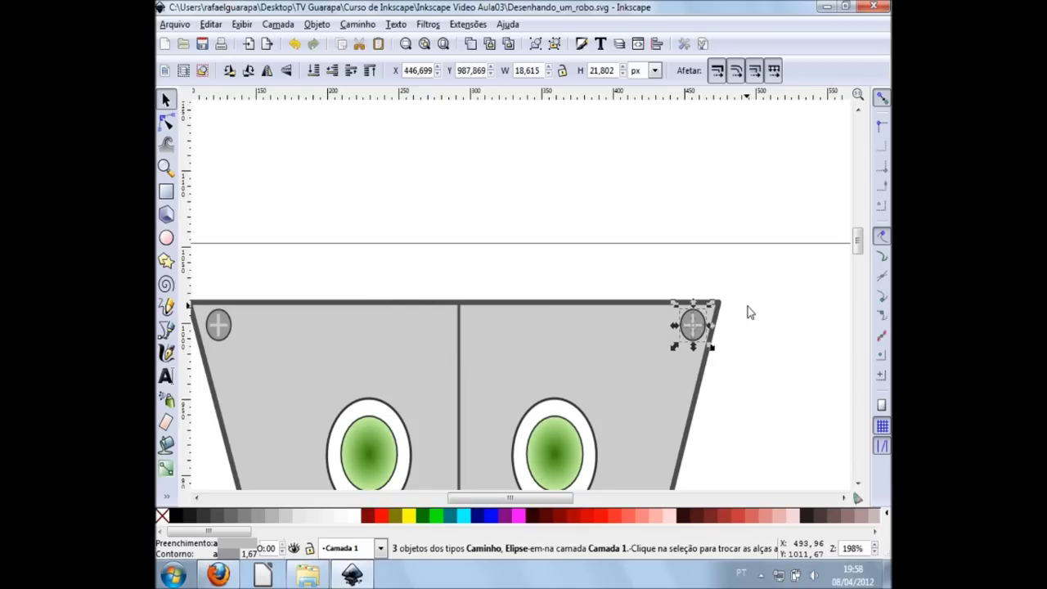
key("Left")
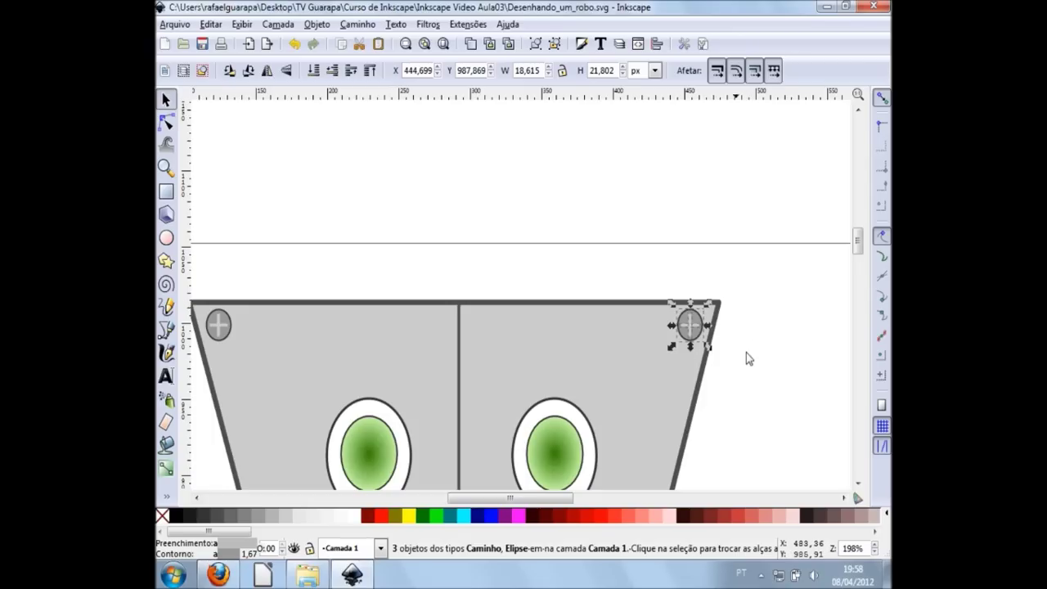
left_click(756, 357)
scroll(753, 366, "down", 4)
scroll(752, 364, "down", 4)
Place a copy of the top-right screw at the head's lower-right corner
scroll(752, 364, "down", 1, "ctrl")
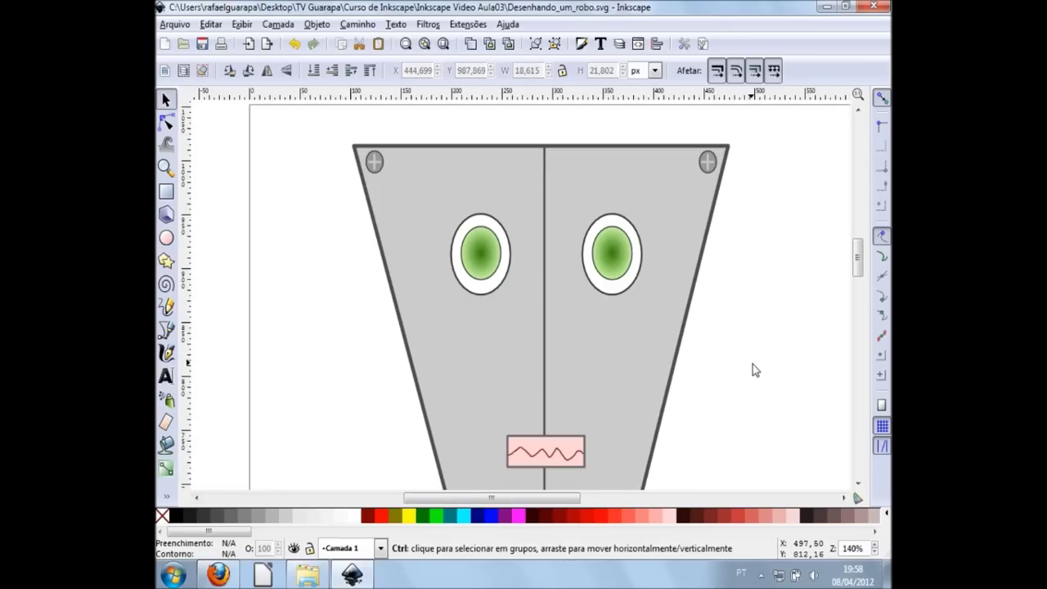
scroll(776, 215, "down", 1)
scroll(773, 217, "up", 1)
left_click_drag(760, 190, 673, 130)
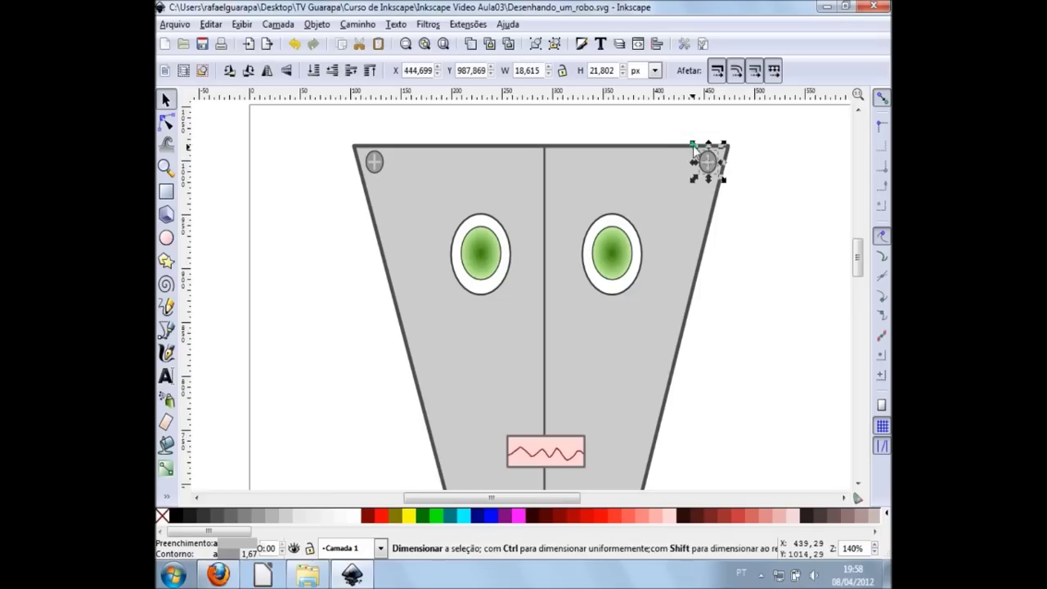
left_click(470, 44)
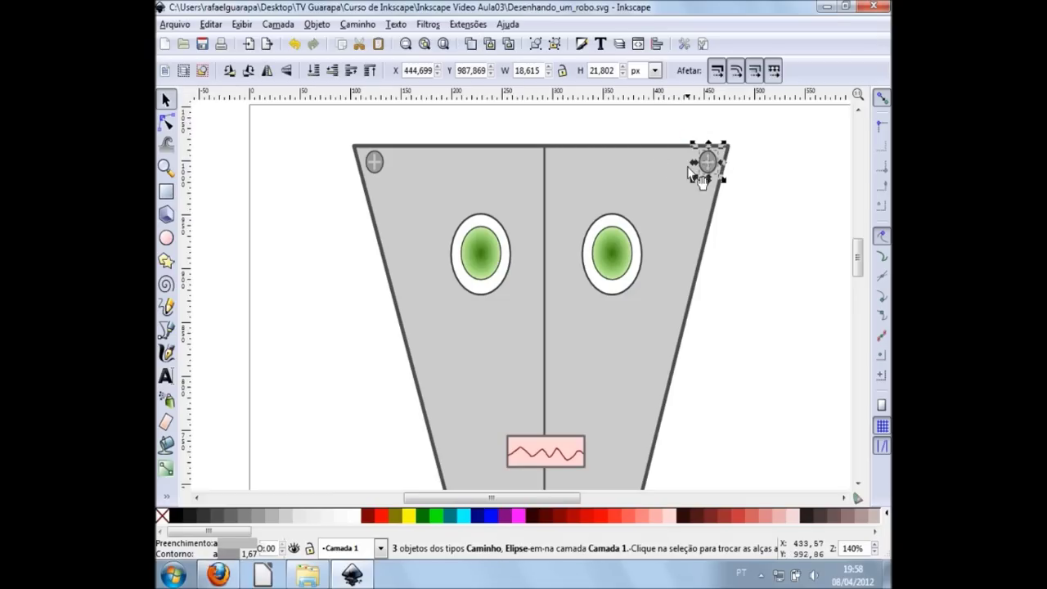
mouse_move(706, 161)
left_mouse_down()
mouse_move(672, 234)
mouse_move(630, 432)
left_mouse_up()
scroll(630, 416, "down", 3)
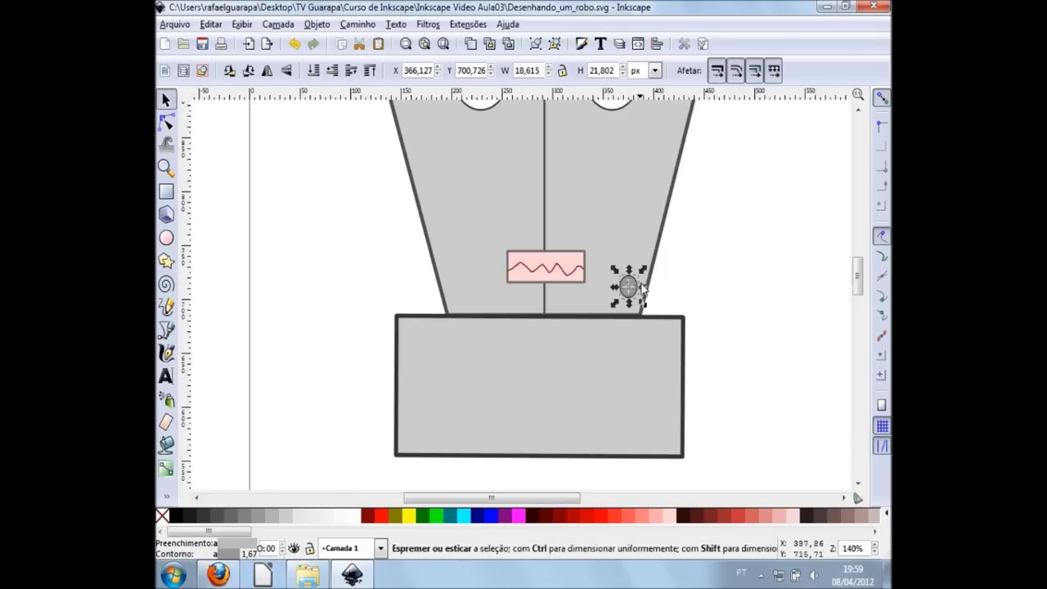
left_click_drag(628, 286, 628, 294)
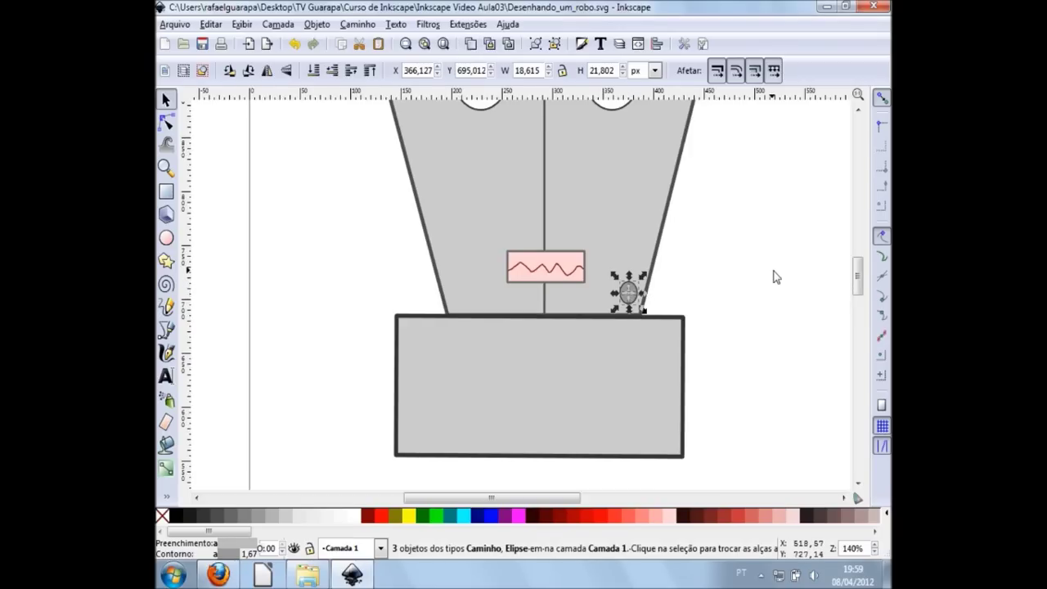
Duplicate that screw and nudge the copy to the head's lower-left corner
key("ctrl+d")
key("shift+Left")
key("shift+Left")
key("shift+Left")
key("shift+Left")
key("shift+Left")
key("shift+Left")
key("shift+Left")
key("shift+Left")
key("Left")
key("Left")
key("Left")
key("Left")
key("Left")
key("Right")
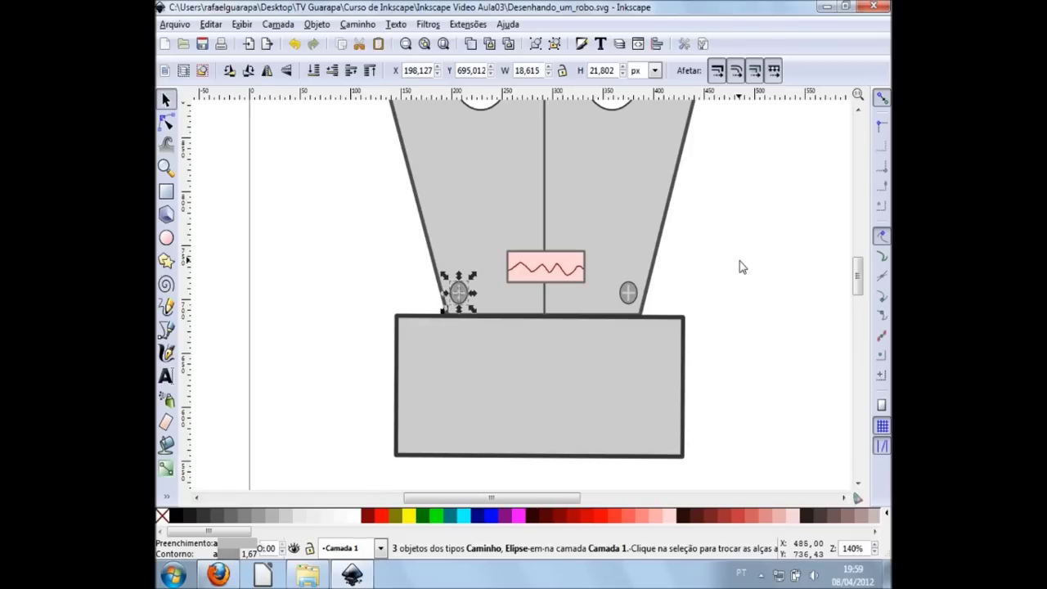
left_click(742, 267)
Copy the head's lower-right screw down onto the body box's top-left corner
left_click_drag(689, 278, 581, 322)
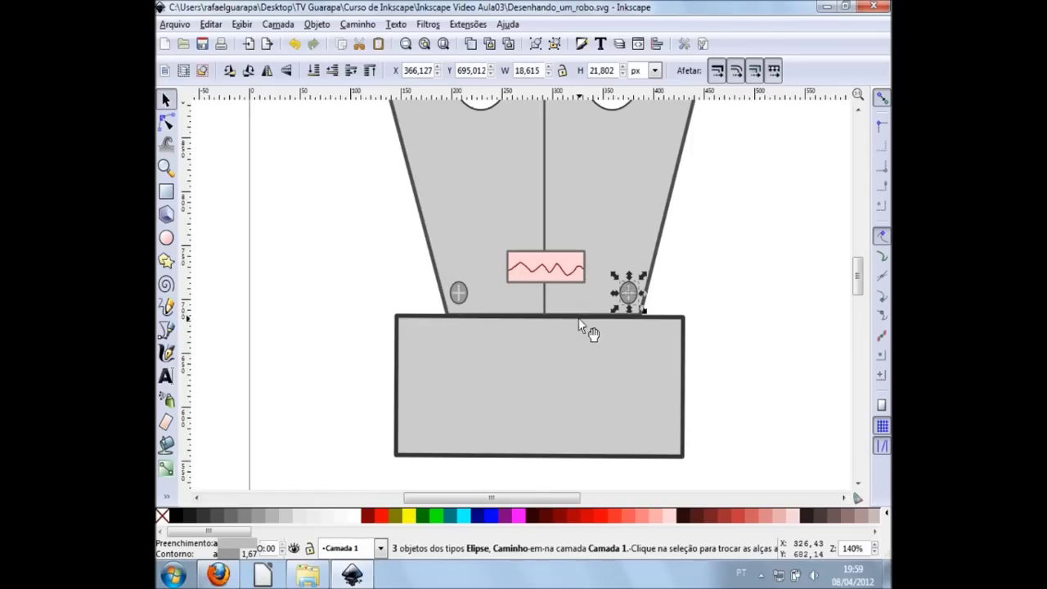
left_click(470, 43)
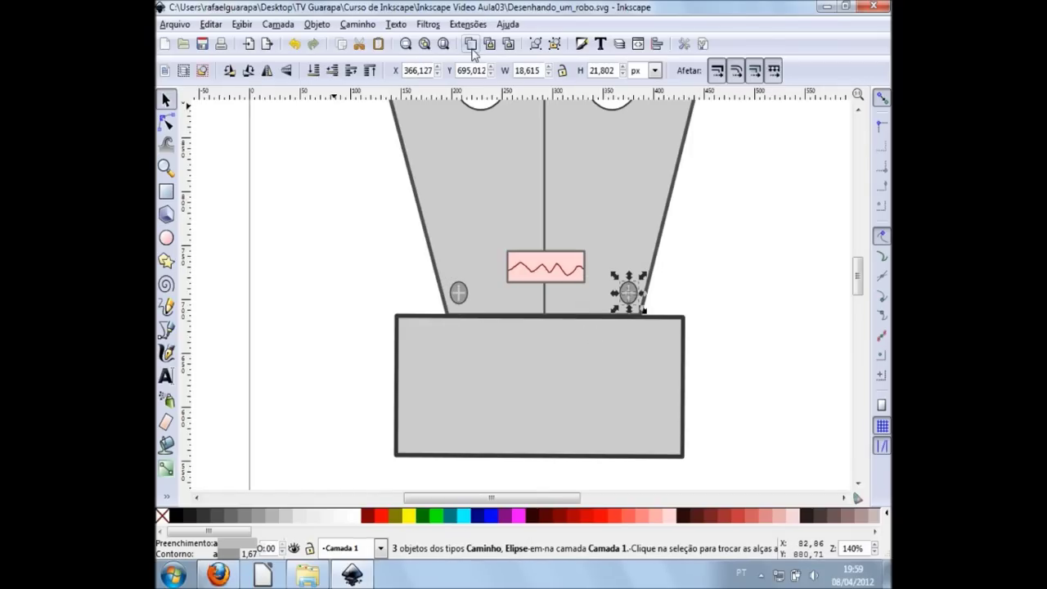
key("Down")
key("Down")
key("Down")
key("Down")
key("Down")
key("Down")
key("Down")
key("Right")
key("Right")
key("Right")
key("Right")
key("Right")
key("Right")
key("Down")
key("Down")
key("Right")
key("Right")
key("Right")
key("Right")
key("Right")
key("shift+Left")
key("shift+Left")
key("shift+Left")
key("shift+Left")
key("shift+Left")
key("shift+Left")
key("shift+Left")
key("shift+Left")
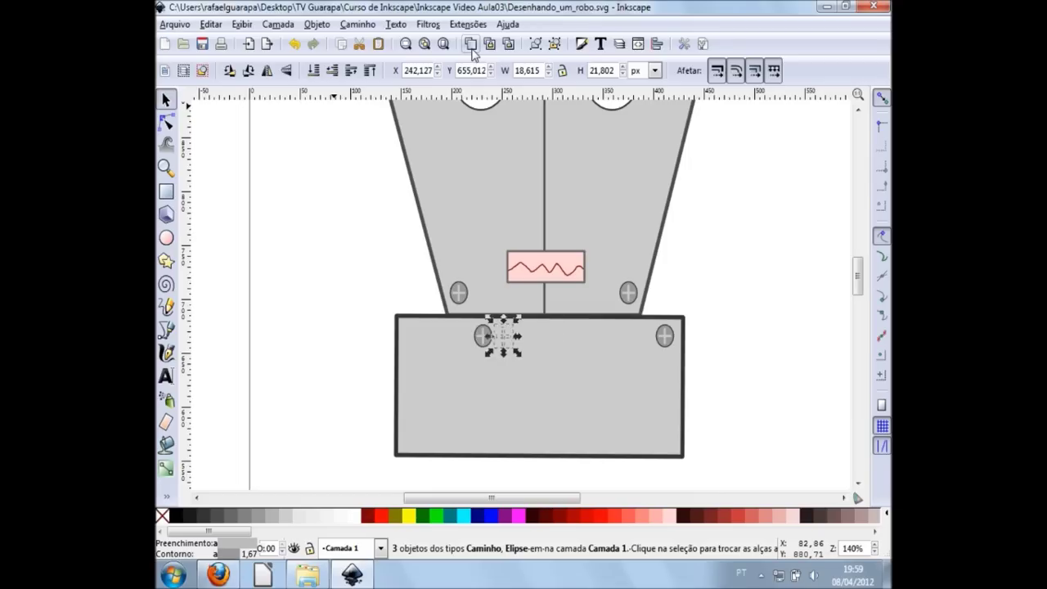
key("shift+Left")
key("shift+Left")
key("shift+Left")
key("Left")
key("Left")
key("Left")
key("Left")
key("Left")
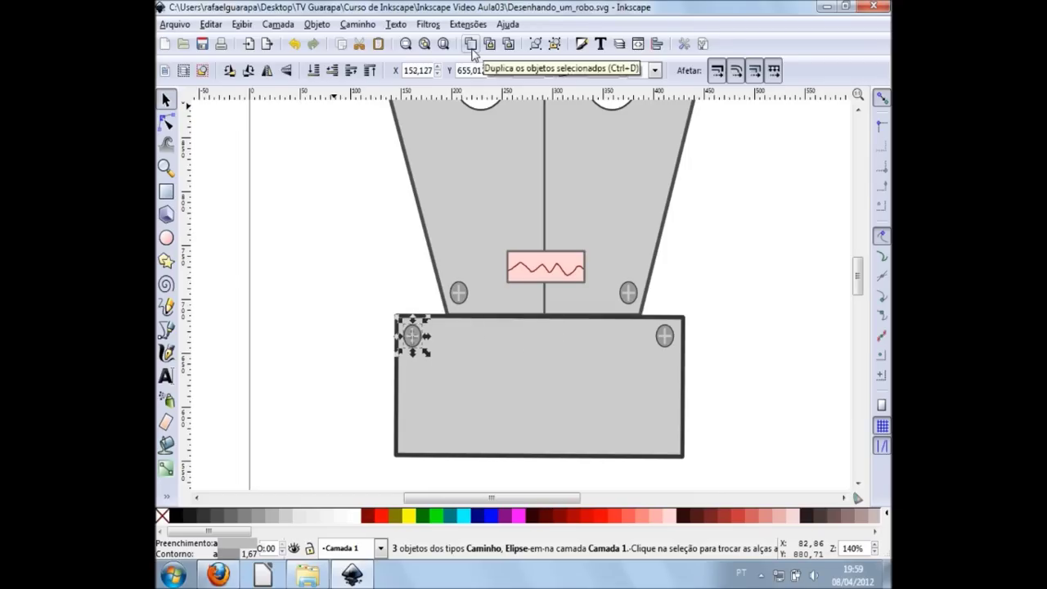
left_click(335, 310)
Duplicate both top box screws down to the body box's bottom corners
left_click_drag(326, 306, 761, 380)
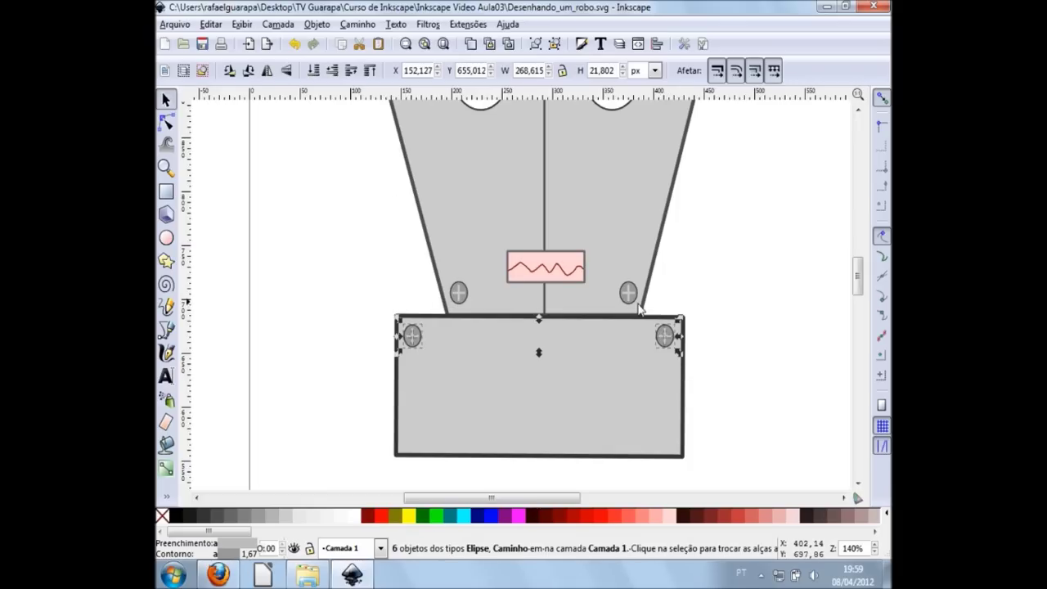
left_click(470, 45)
key("shift+Down")
key("Down")
key("Down")
key("Down")
key("Down")
key("Down")
key("Down")
key("Down")
key("Down")
key("Down")
key("Down")
key("Down")
key("Down")
key("Down")
key("Down")
key("Down")
key("Down")
key("Down")
key("Down")
key("Down")
key("Down")
key("Down")
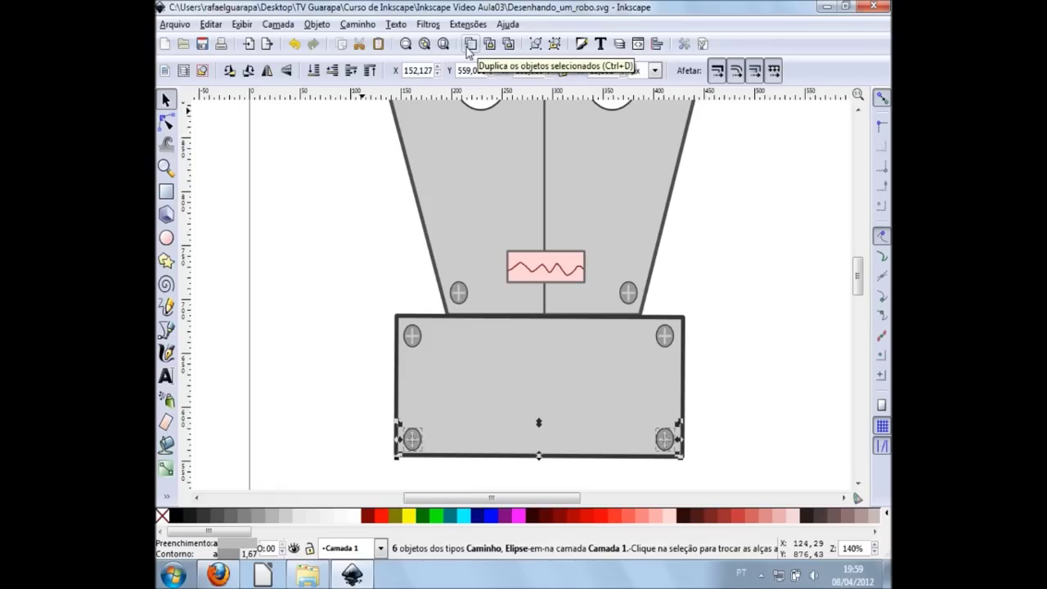
left_click(739, 303)
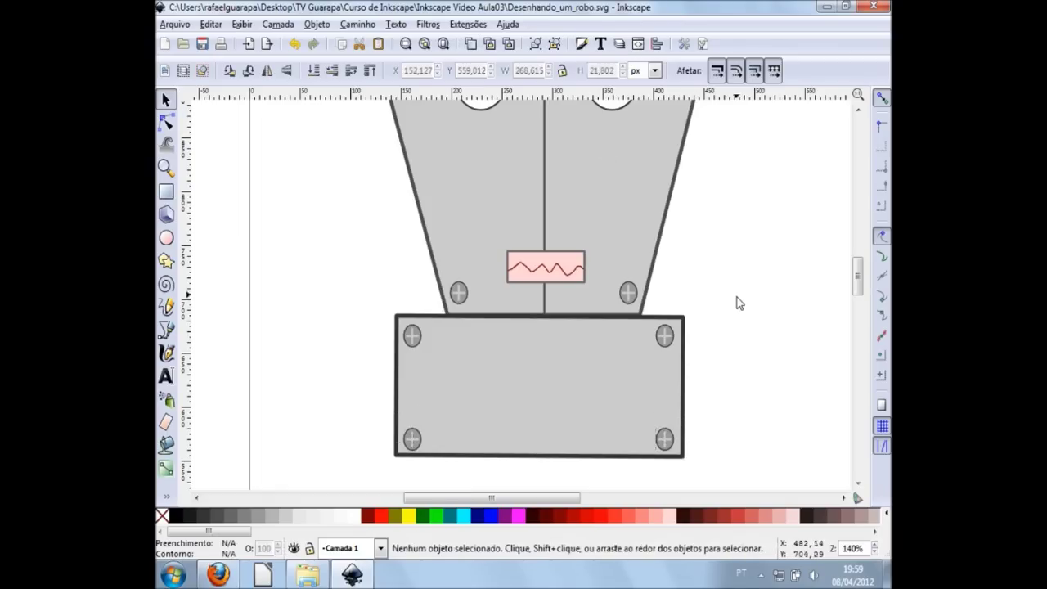
left_click_drag(730, 486, 281, 391)
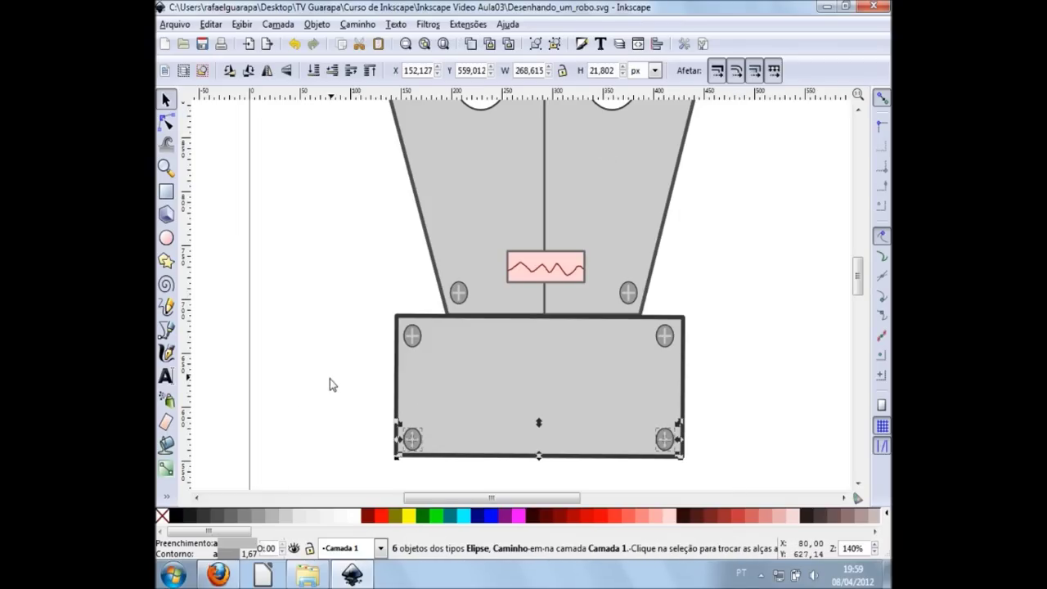
Pan around to review the riveted head and body box, then save the drawing
left_click(270, 282)
scroll(262, 269, "up", 3)
scroll(263, 269, "up", 5)
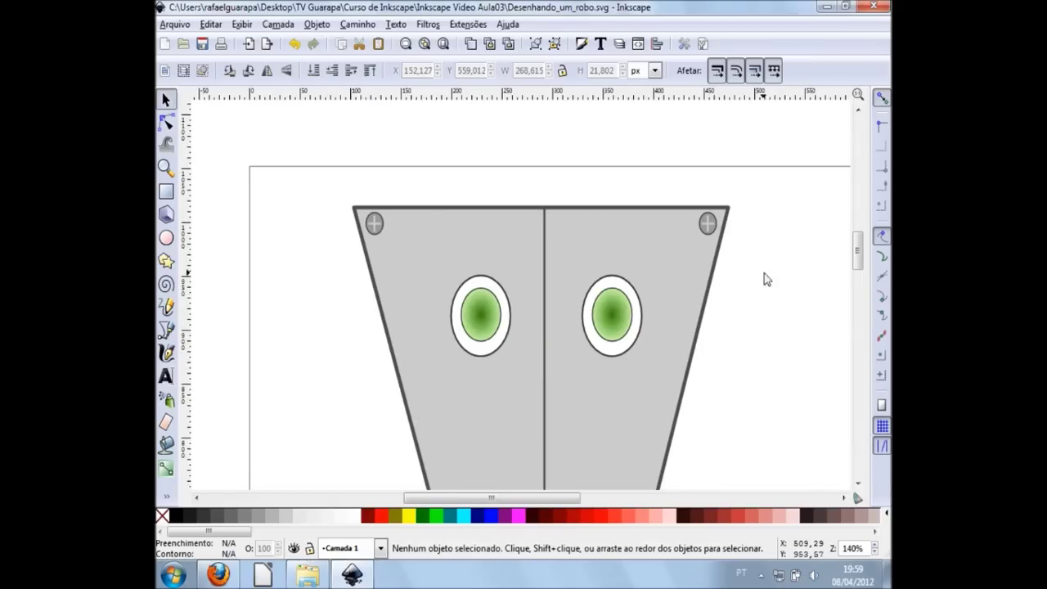
scroll(740, 270, "down", 2)
scroll(751, 301, "down", 5)
scroll(753, 304, "down", 1, "ctrl")
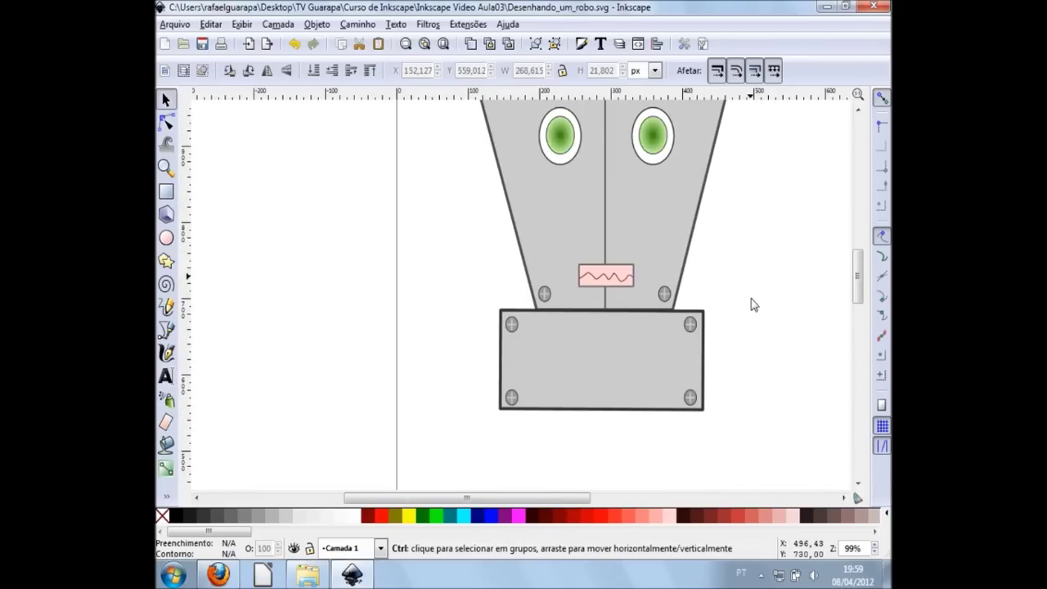
scroll(800, 296, "up", 3)
scroll(792, 305, "right", 1)
scroll(786, 305, "right", 1)
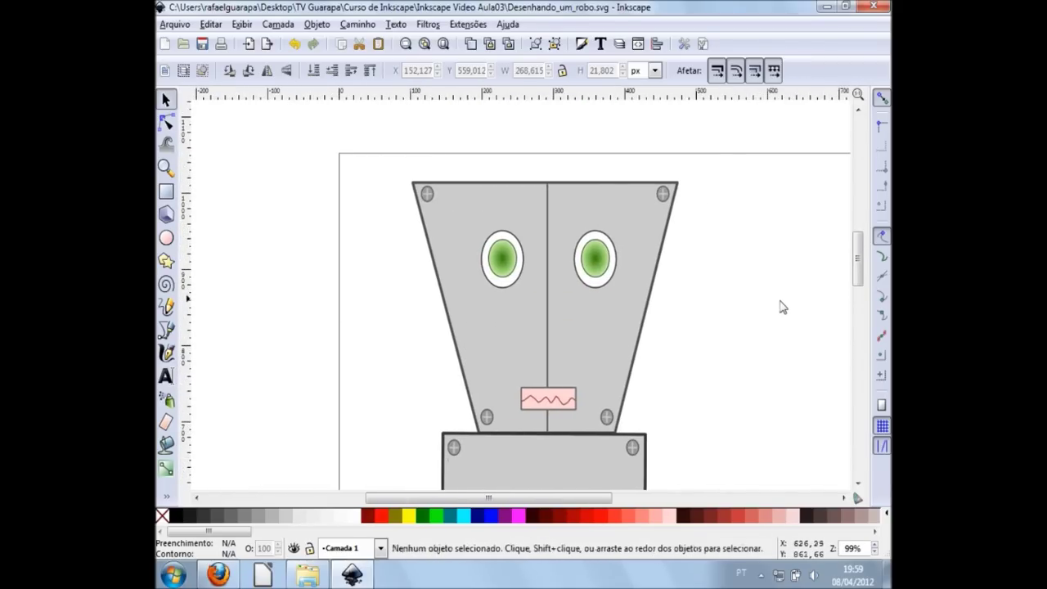
scroll(776, 305, "down", 3)
scroll(772, 304, "down", 1)
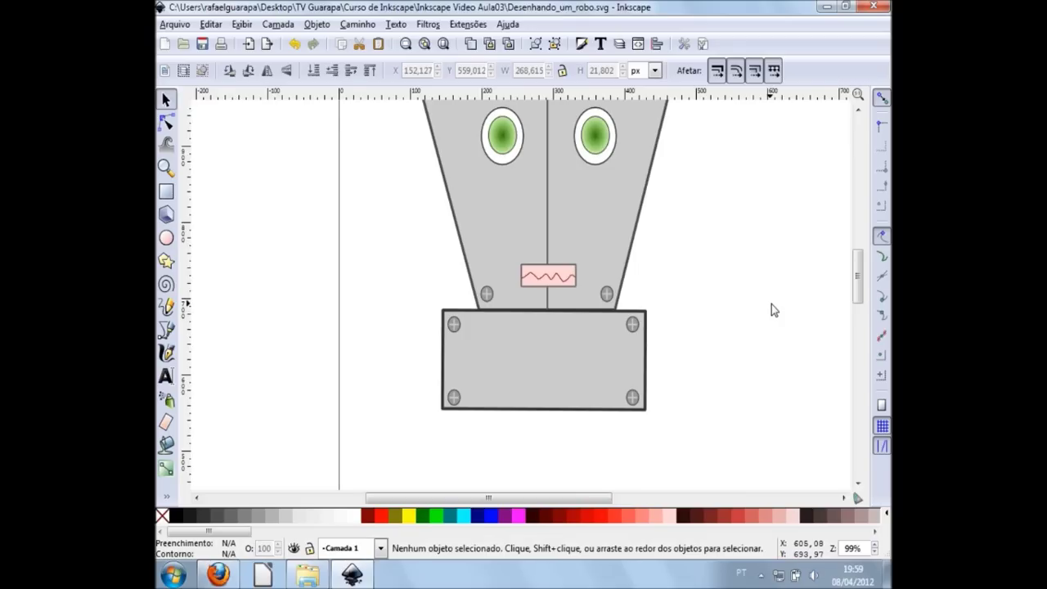
scroll(770, 308, "up", 5)
scroll(770, 307, "up", 1)
scroll(770, 308, "down", 1)
scroll(770, 308, "down", 3)
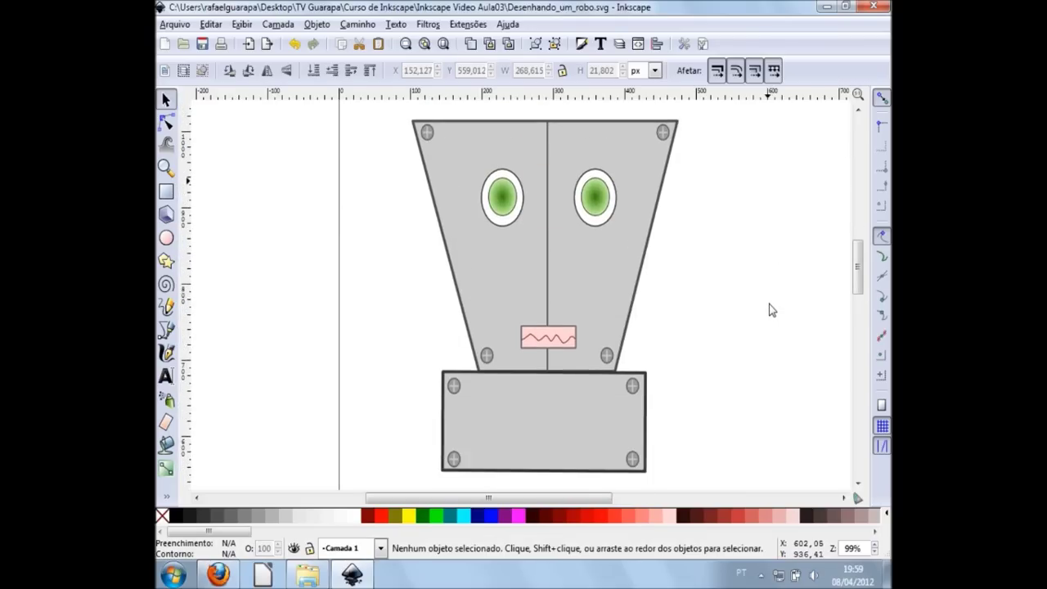
scroll(770, 310, "down", 1)
scroll(769, 309, "down", 1)
scroll(769, 310, "up", 5)
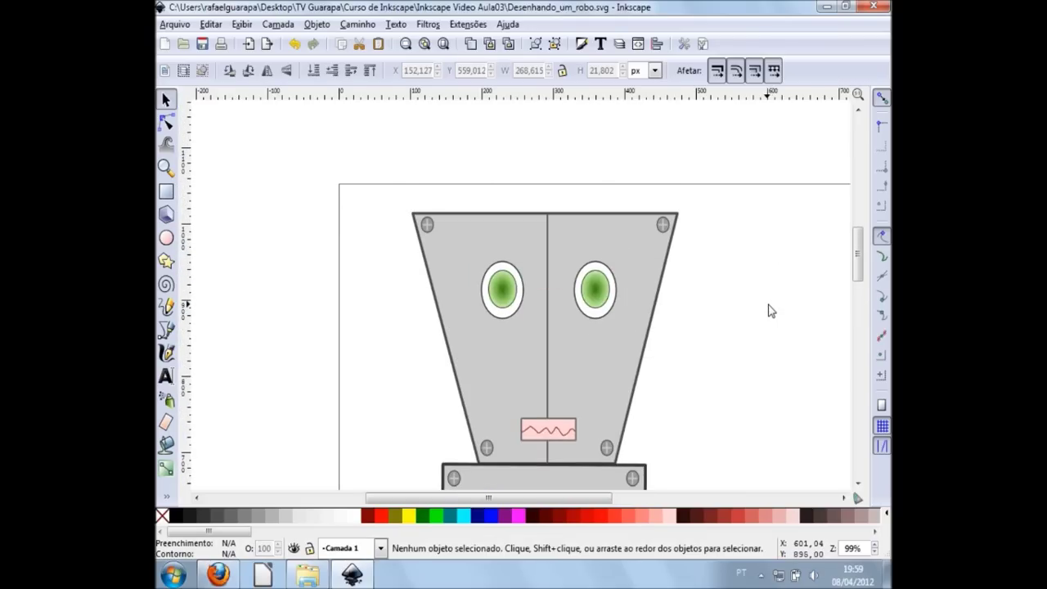
scroll(769, 310, "down", 3)
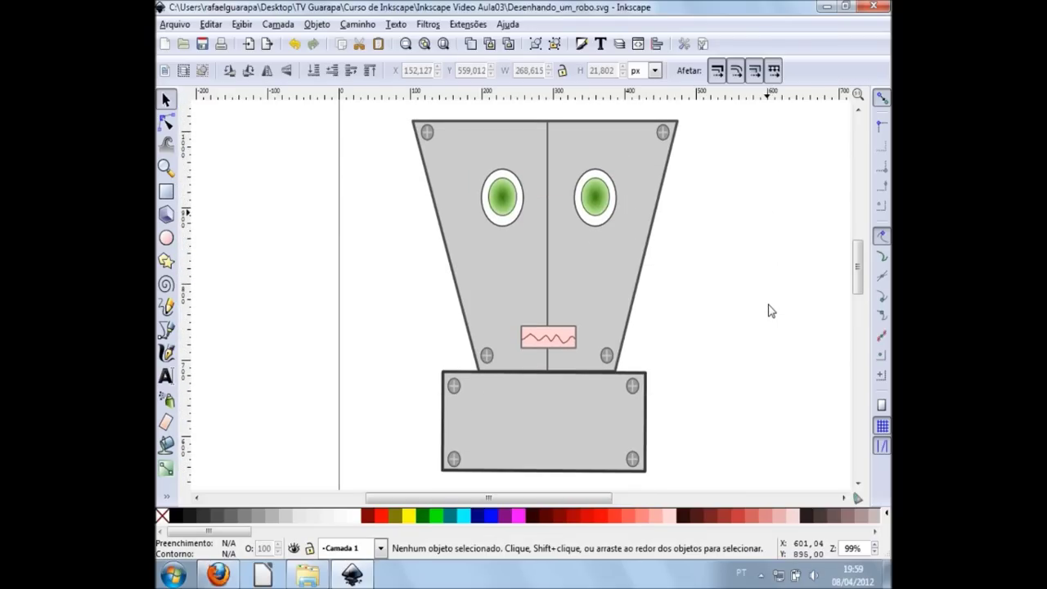
scroll(767, 311, "up", 1)
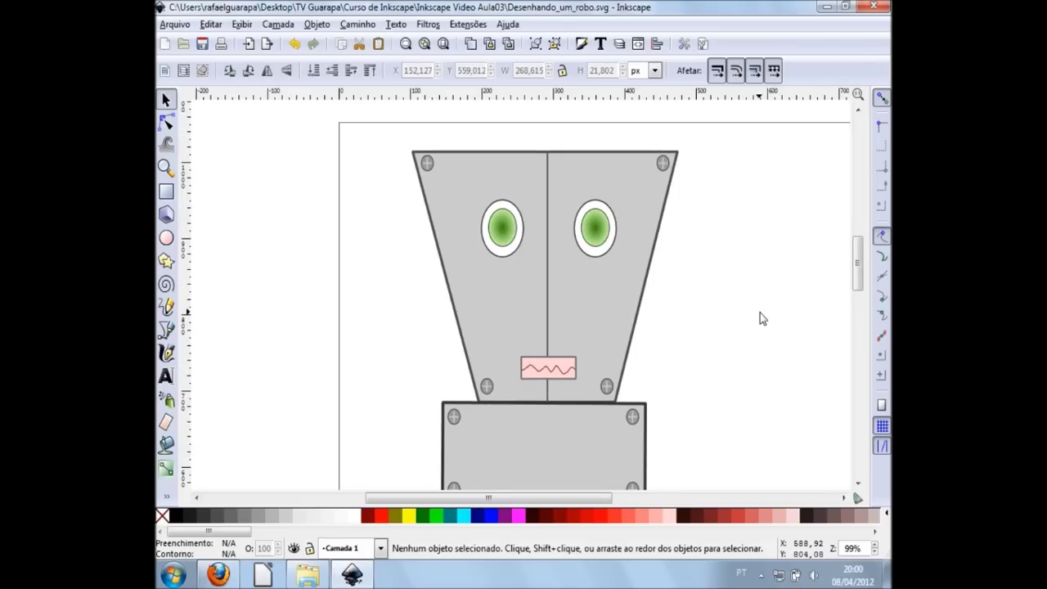
scroll(759, 312, "down", 1)
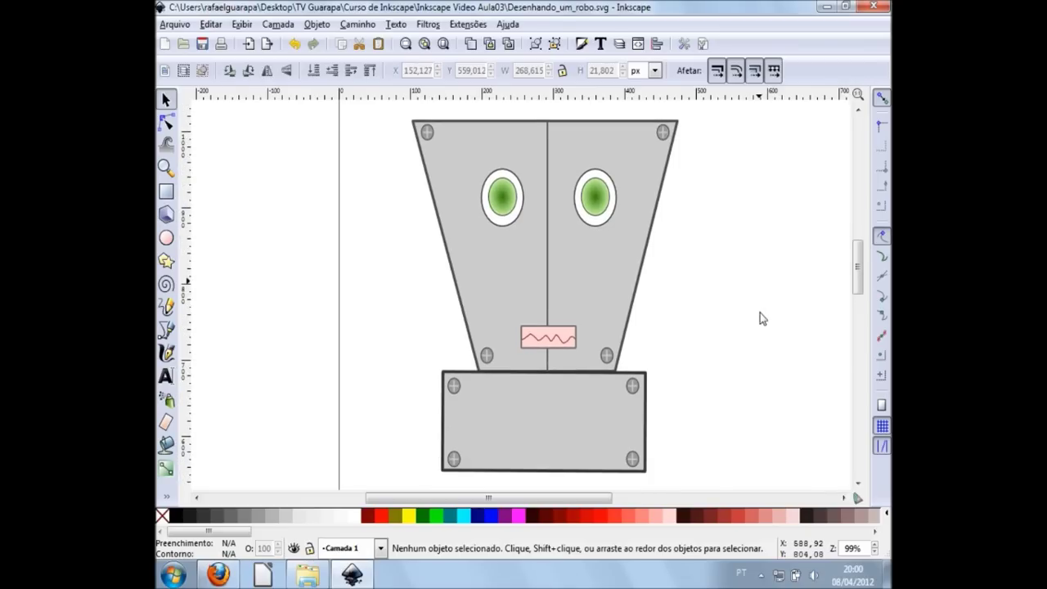
left_click(201, 47)
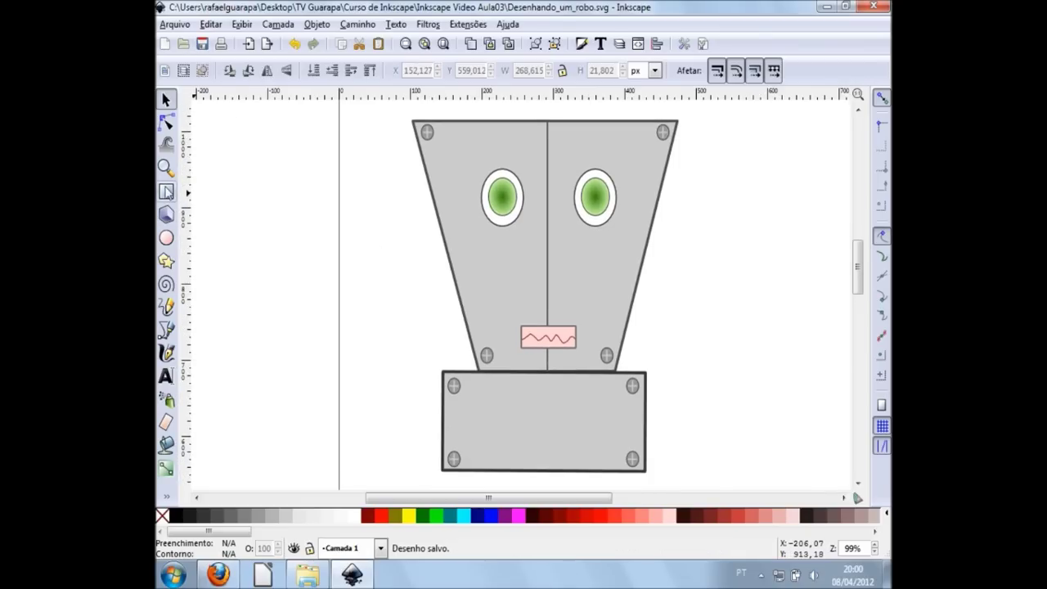
left_click(166, 192)
scroll(630, 425, "down", 3)
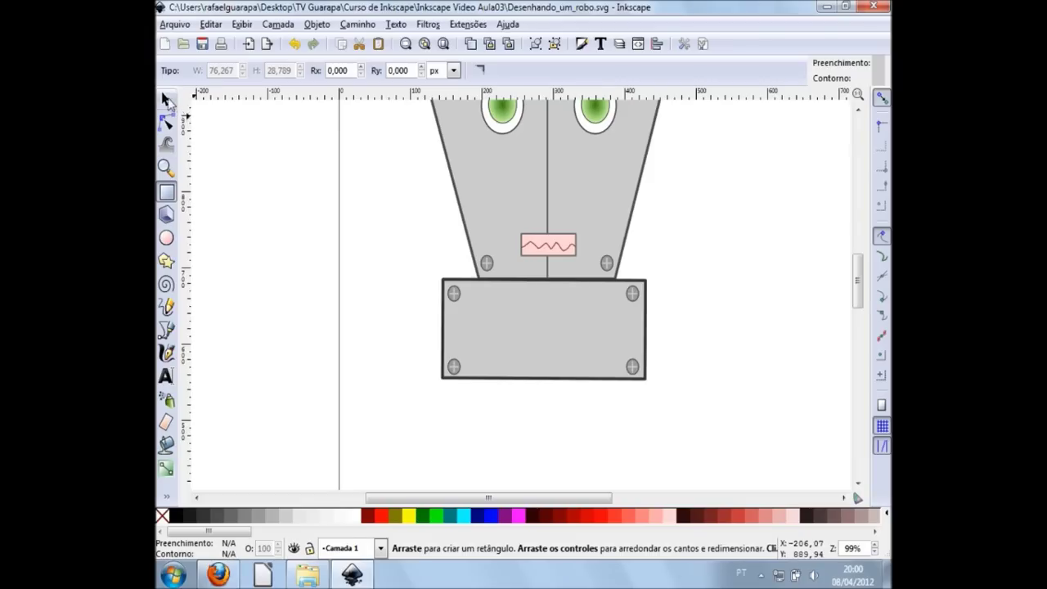
Duplicate the body rectangle and resize the copy into a thin base strip, about 163.9 × 19.7 px, below the box
left_click(165, 99)
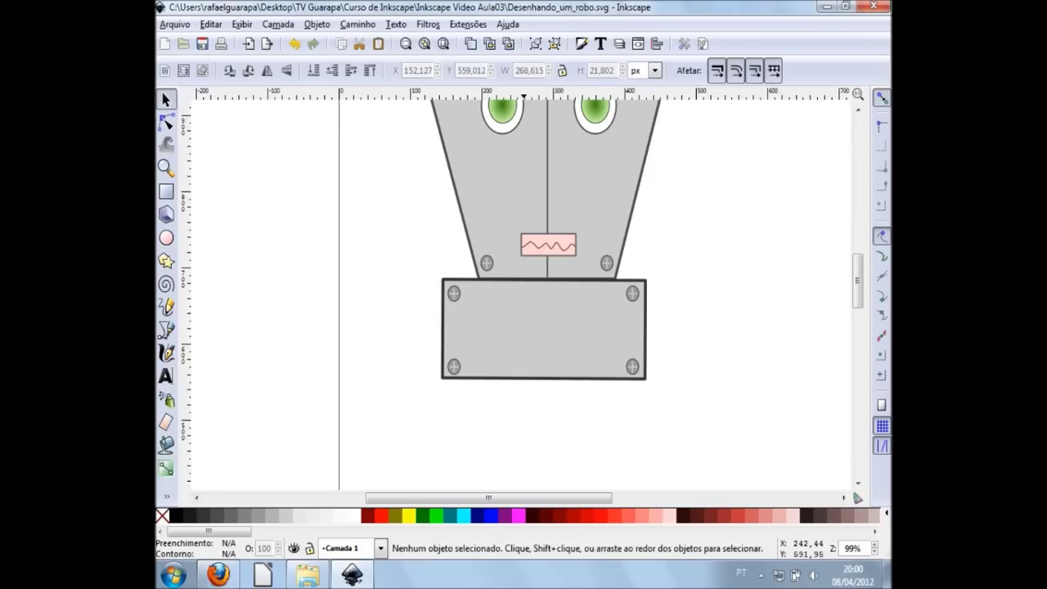
left_click(546, 367)
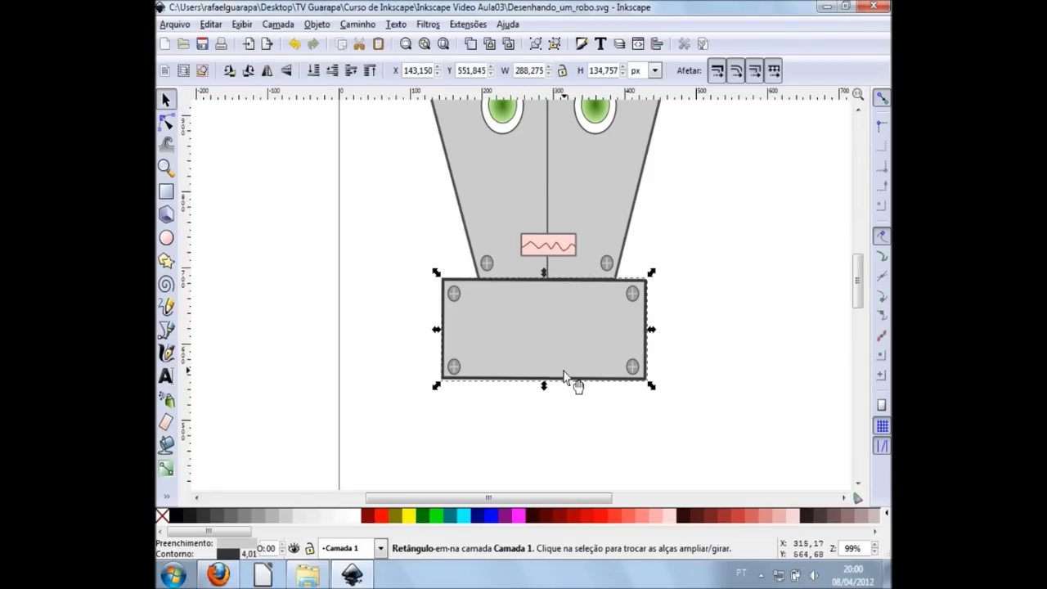
left_click(473, 45)
left_click_drag(548, 280, 561, 396)
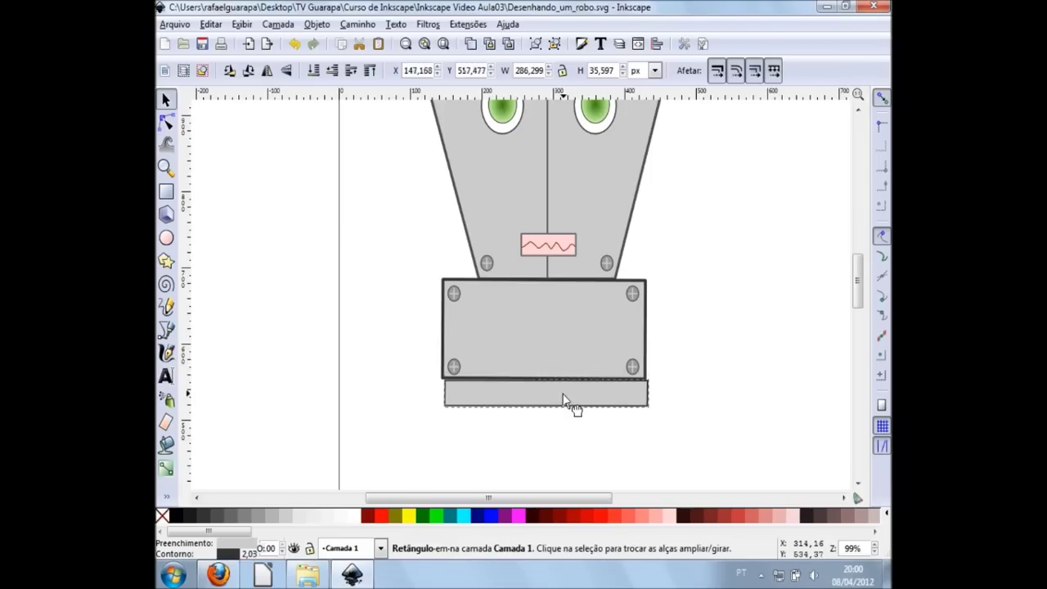
left_click_drag(651, 393, 540, 404)
scroll(578, 401, "up", 2, "ctrl")
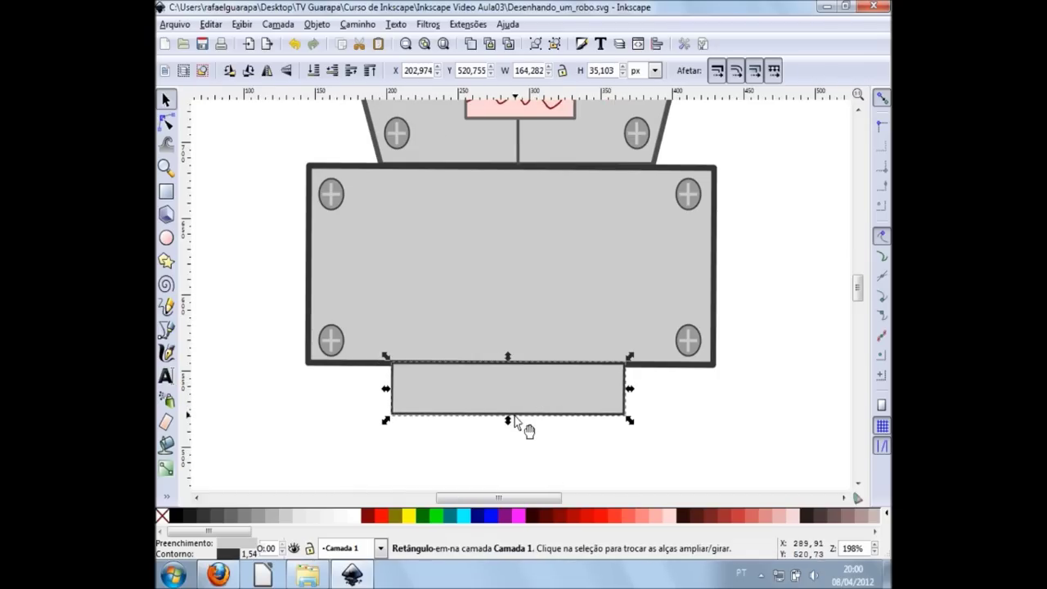
mouse_move(508, 420)
left_mouse_down()
mouse_move(515, 401)
mouse_move(537, 395)
left_mouse_up()
left_click(572, 464)
scroll(577, 466, "down", 2)
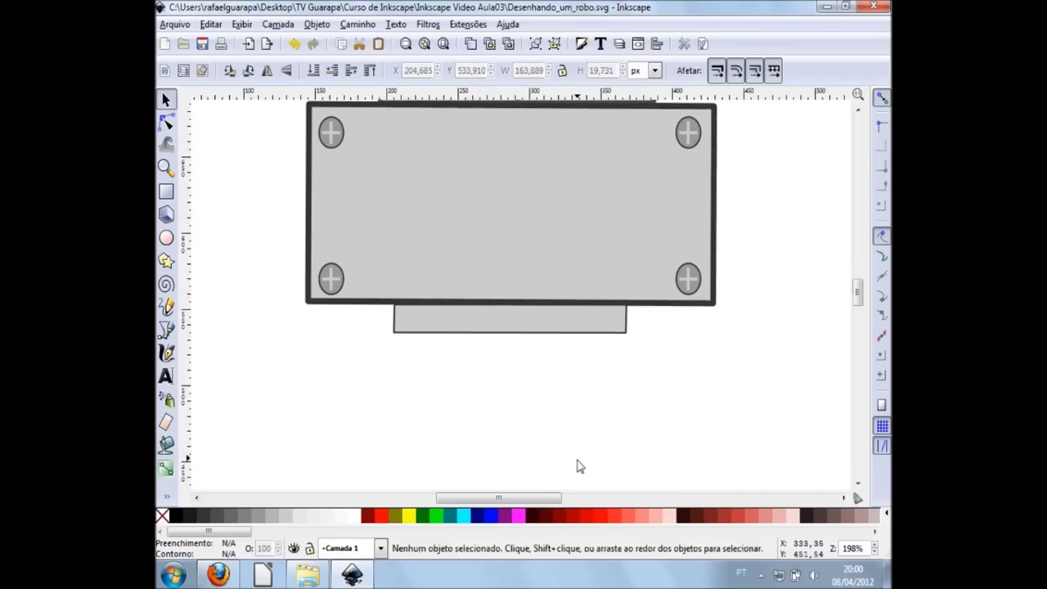
scroll(577, 466, "up", 4)
left_click(518, 219)
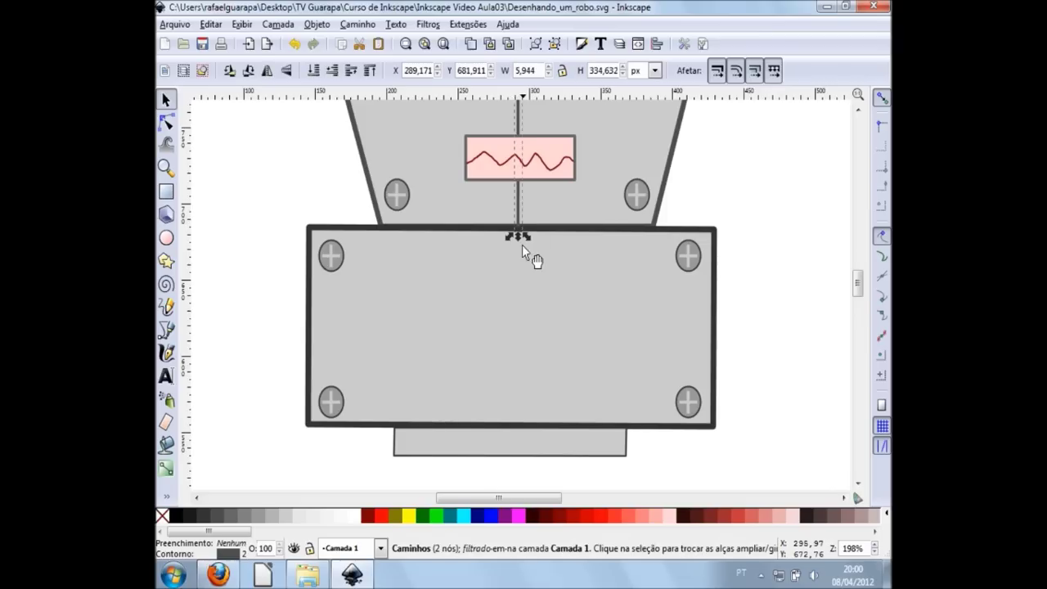
left_click_drag(518, 237, 529, 437)
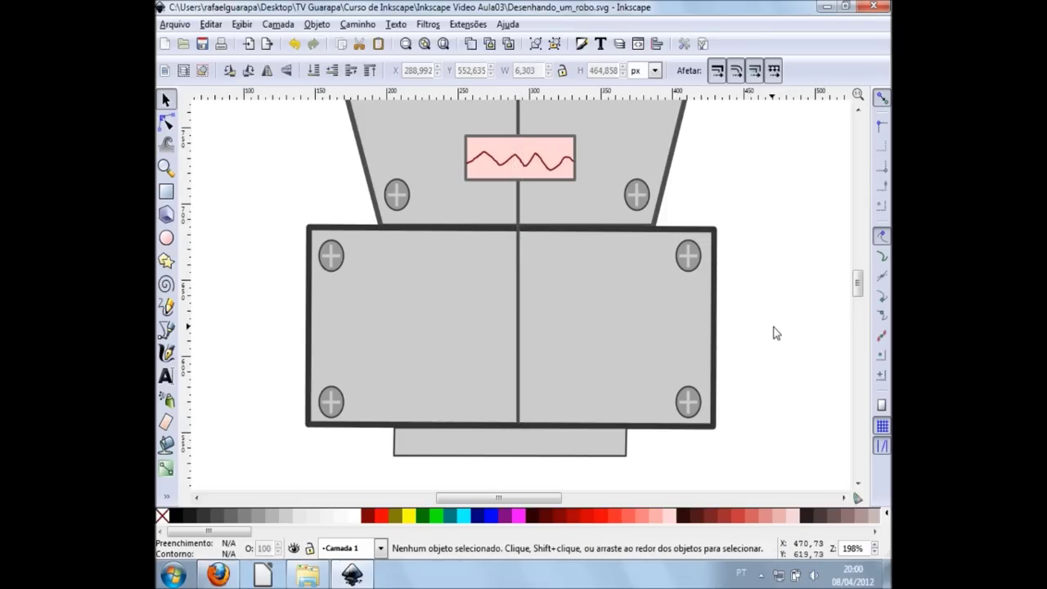
left_click(771, 327)
scroll(771, 327, "up", 3)
scroll(771, 327, "up", 3)
scroll(772, 327, "down", 1, "ctrl")
scroll(771, 328, "down", 1, "ctrl")
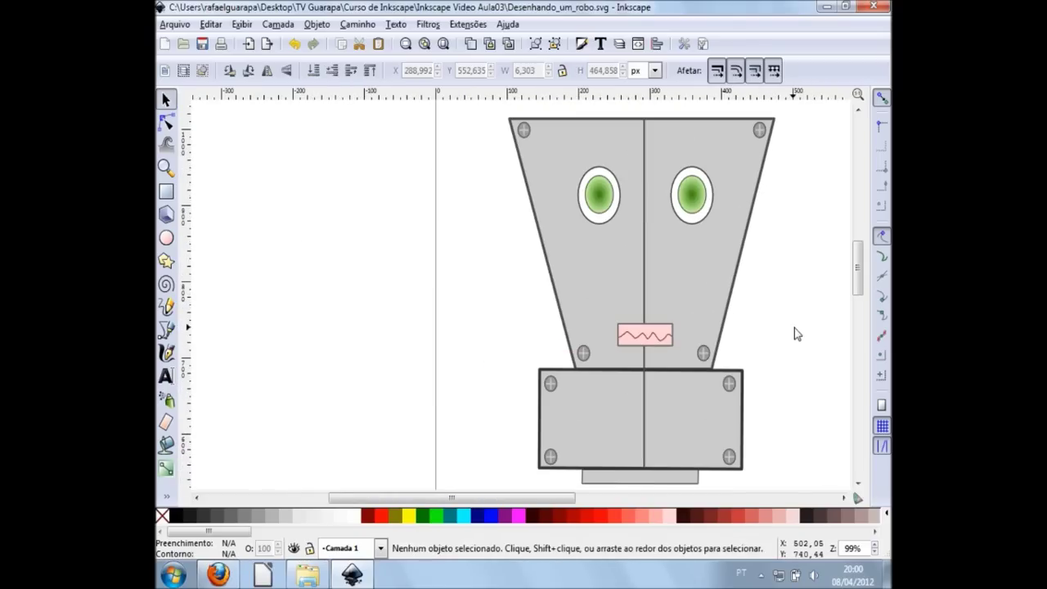
scroll(786, 341, "right", 1, "shift")
scroll(736, 392, "right", 2, "shift")
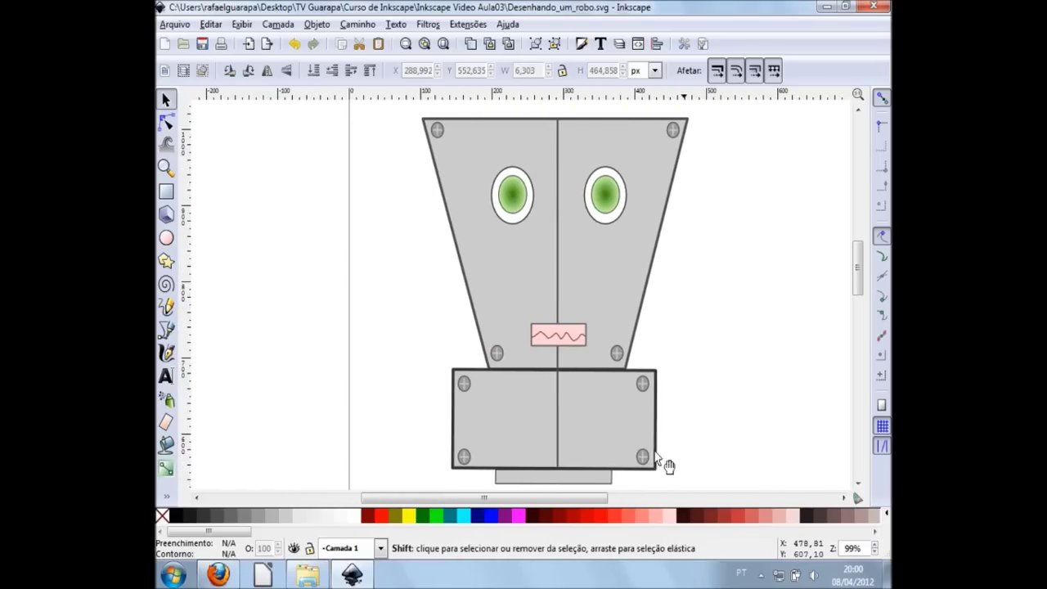
left_click(600, 477)
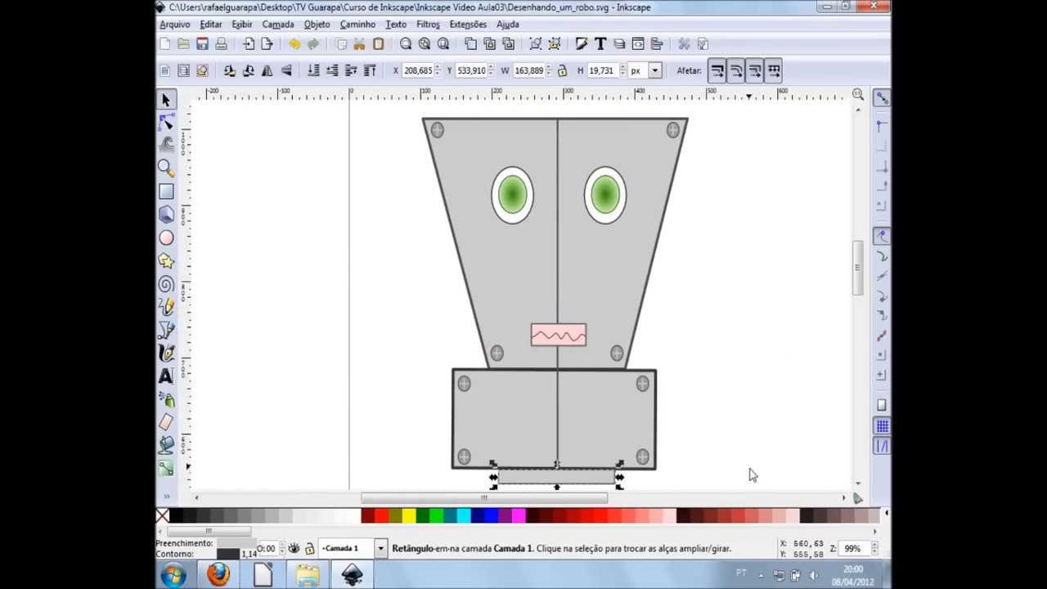
left_click(758, 486)
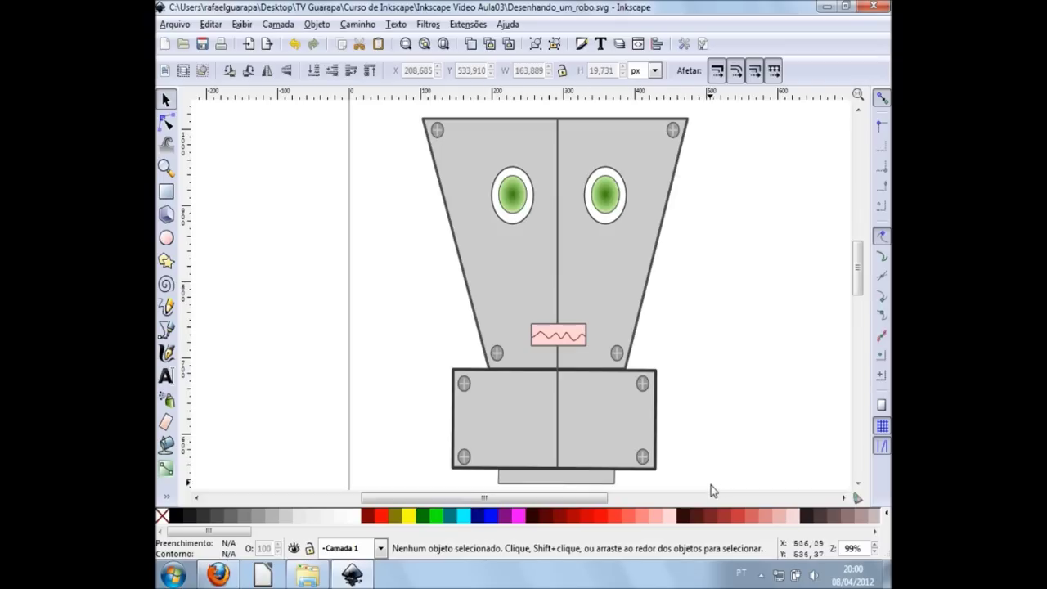
left_click_drag(692, 484, 398, 366)
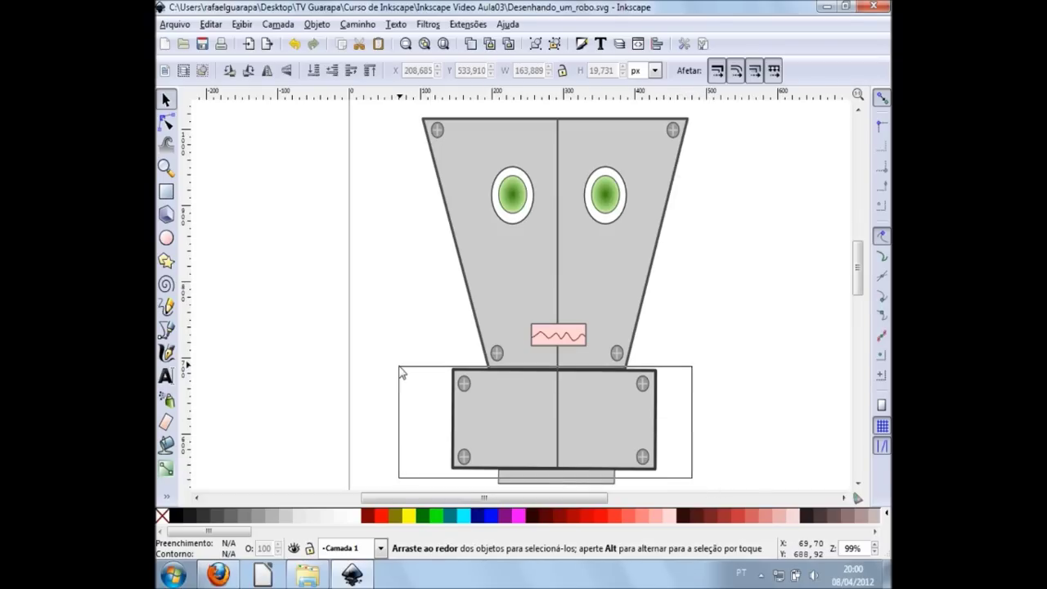
Nudge the riveted body 2 px to the right
key("Right")
key("Right")
key("Left")
key("Right")
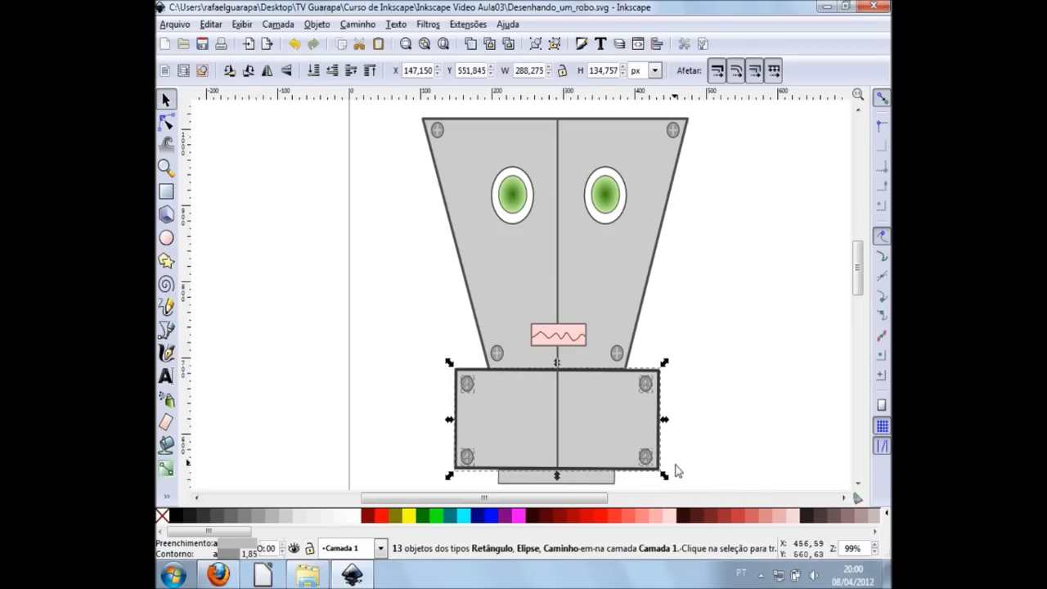
key("Left")
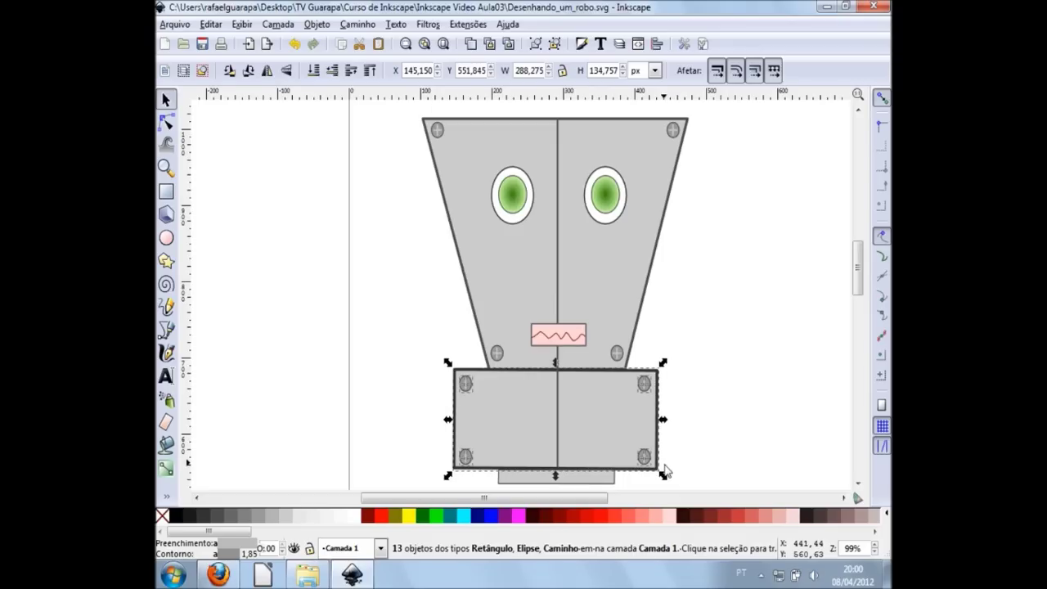
key("Right")
left_click(735, 443)
scroll(589, 479, "down", 1)
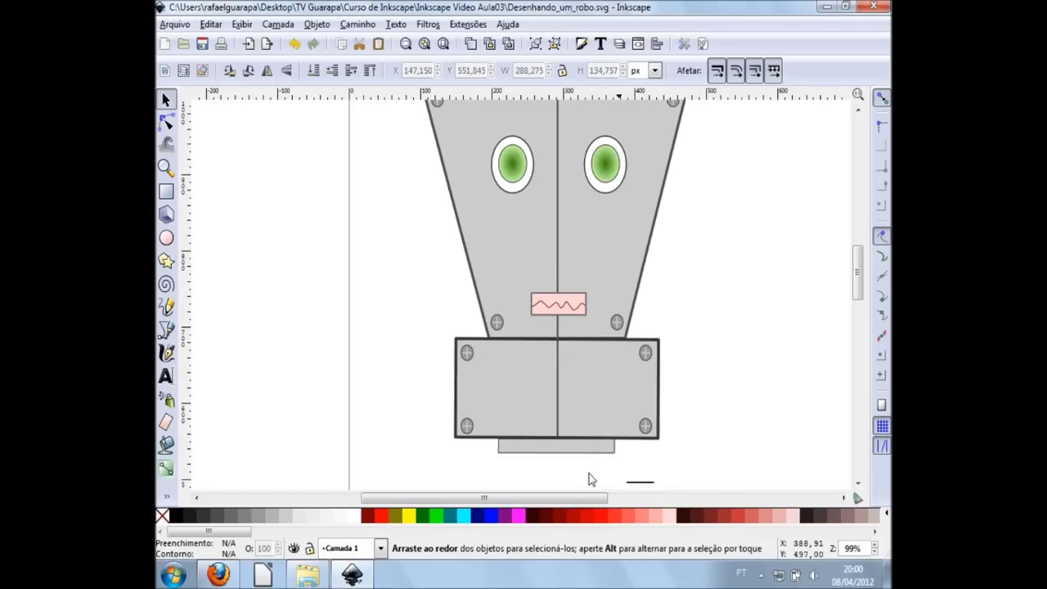
Nudge the base strip 4 px right to centre it, and save the drawing
left_click(523, 451)
key("Right")
key("Right")
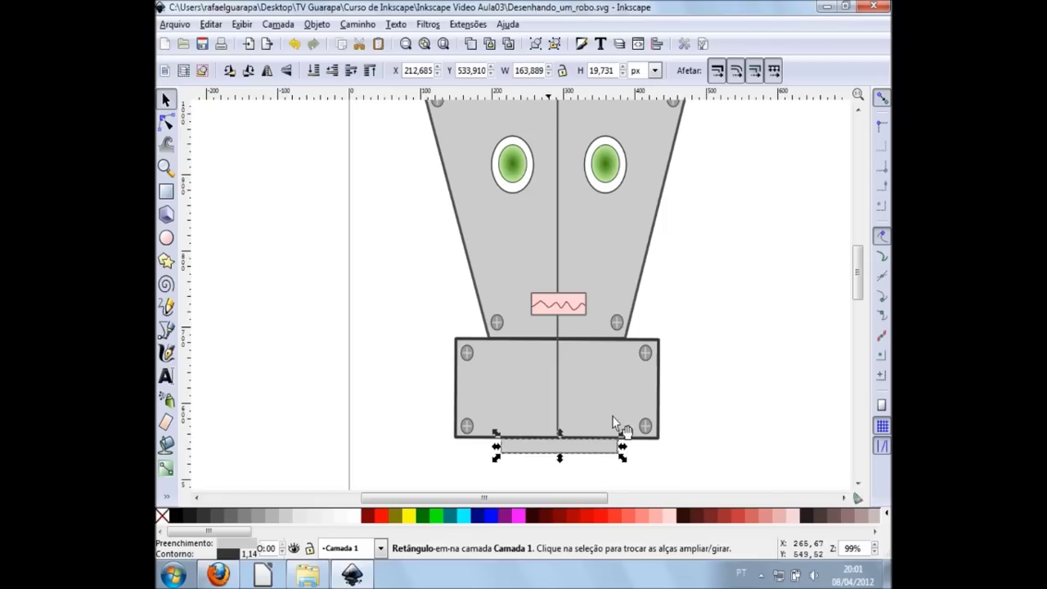
left_click(751, 330)
scroll(655, 392, "down", 2)
scroll(556, 437, "up", 1, "ctrl")
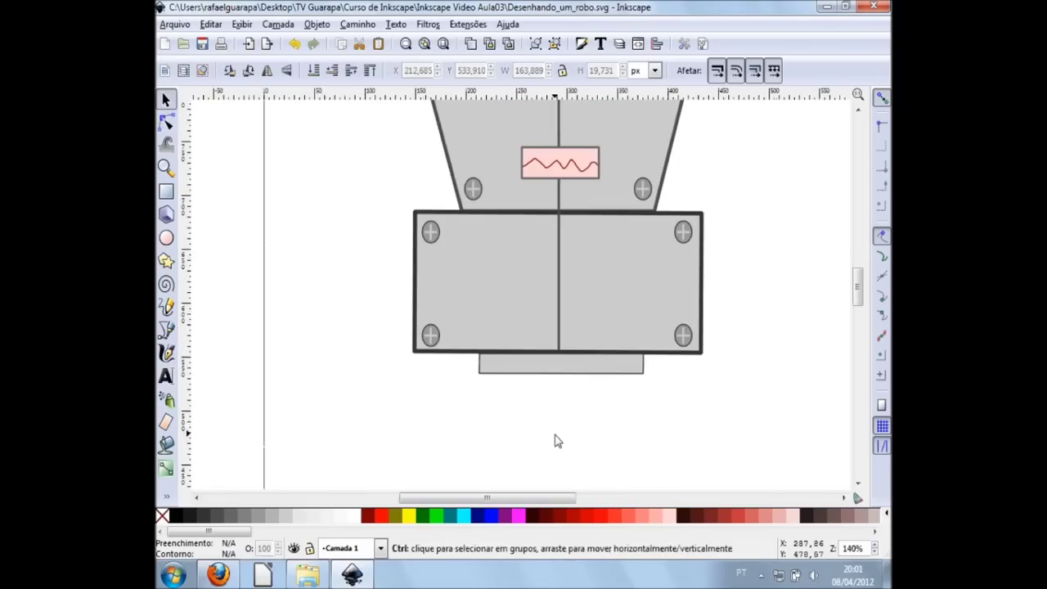
scroll(555, 442, "up", 1, "ctrl")
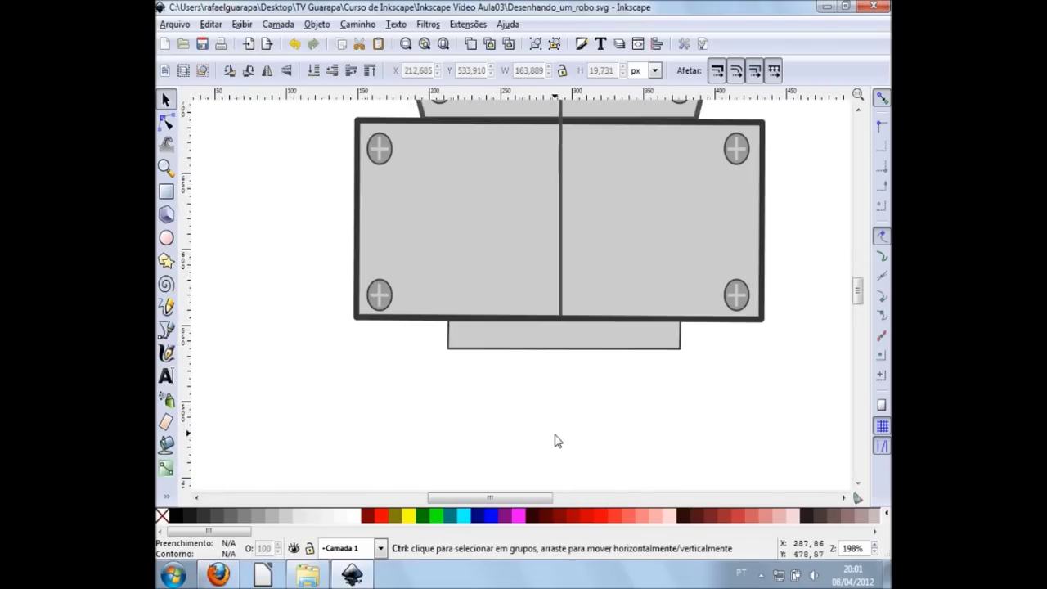
left_click(206, 46)
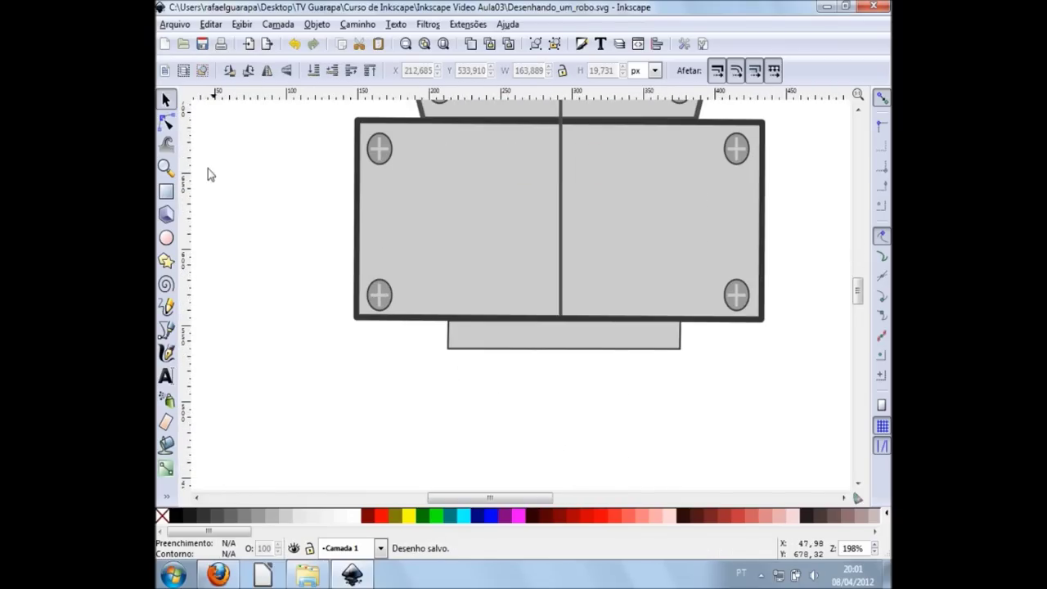
Switch to the Pencil (Freehand) tool and discard two trial strokes below the body
left_click(168, 307)
left_click_drag(457, 353, 552, 495)
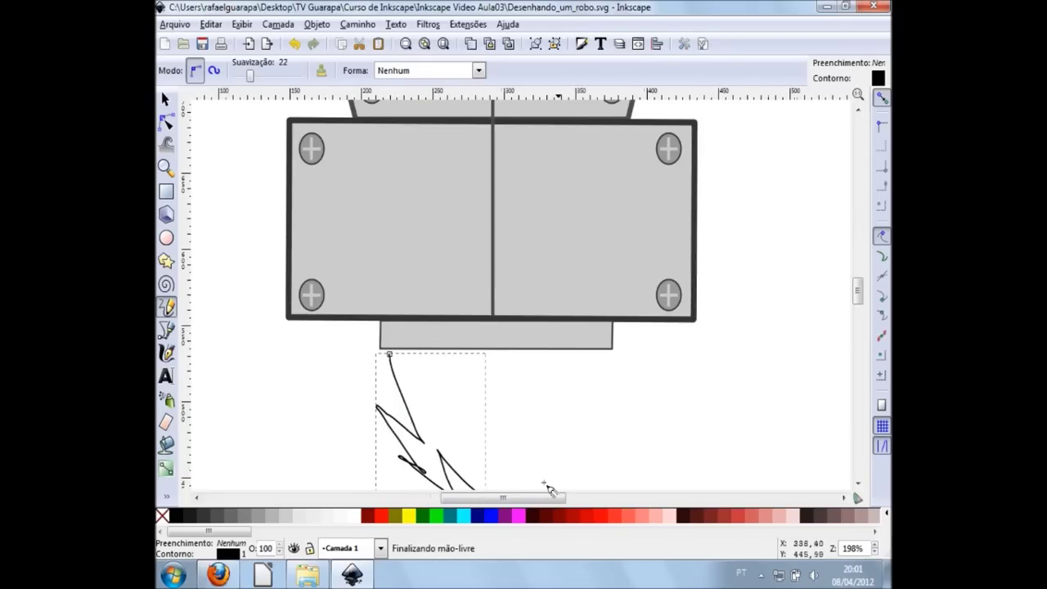
scroll(510, 479, "down", 1)
scroll(490, 467, "down", 2)
key("ctrl+z")
left_click_drag(568, 304, 565, 489)
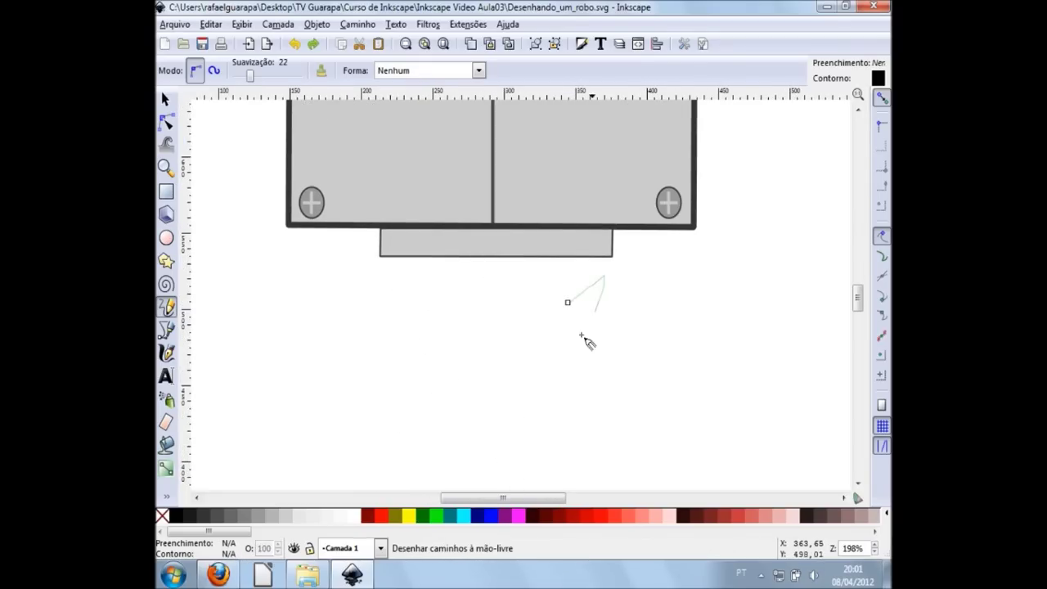
key("ctrl+z")
Undo two more trial zigzags under the base strip, then zoom back to 280%
mouse_move(543, 299)
left_mouse_down()
mouse_move(768, 411)
mouse_move(755, 474)
left_mouse_up()
key("ctrl+z")
mouse_move(415, 136)
left_mouse_down()
mouse_move(438, 299)
mouse_move(529, 416)
mouse_move(565, 374)
mouse_move(638, 338)
mouse_move(630, 205)
mouse_move(580, 127)
left_mouse_up()
scroll(594, 340, "down", 1)
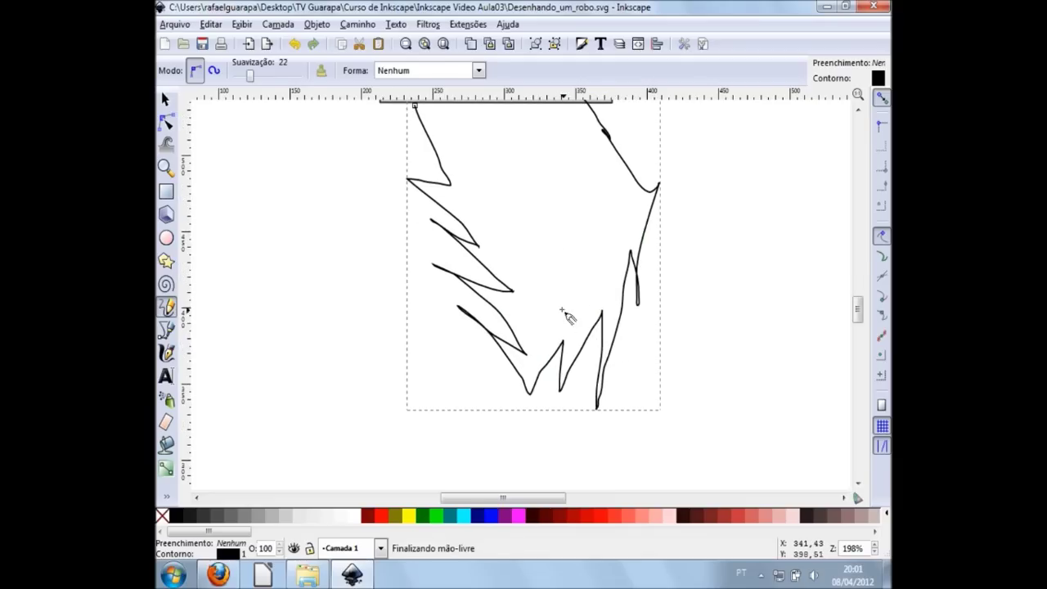
key("ctrl+z")
scroll(474, 237, "up", 1, "ctrl")
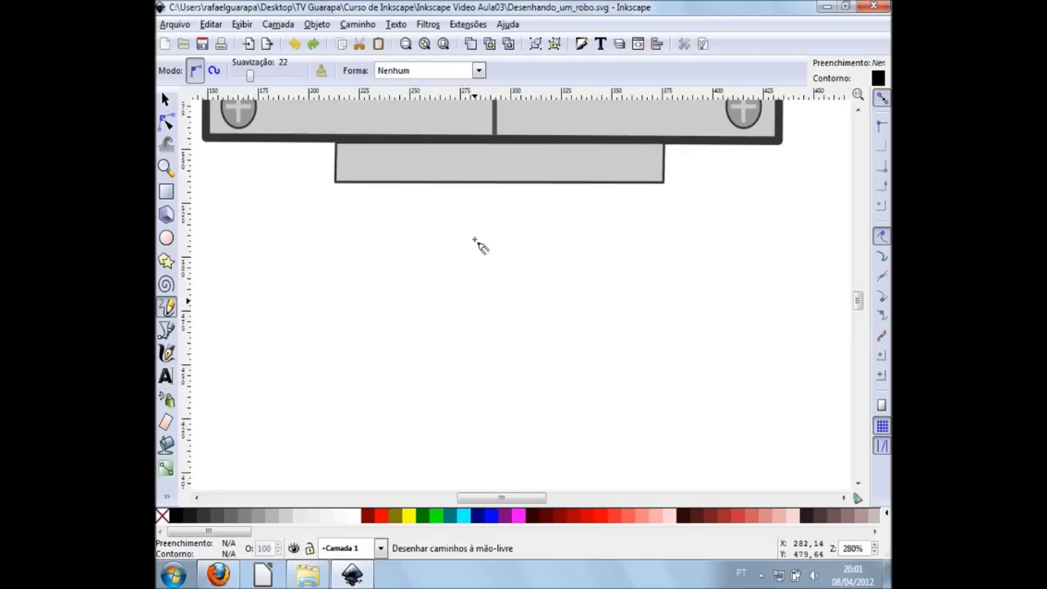
scroll(475, 242, "up", 1)
scroll(401, 254, "up", 1)
scroll(384, 260, "up", 2)
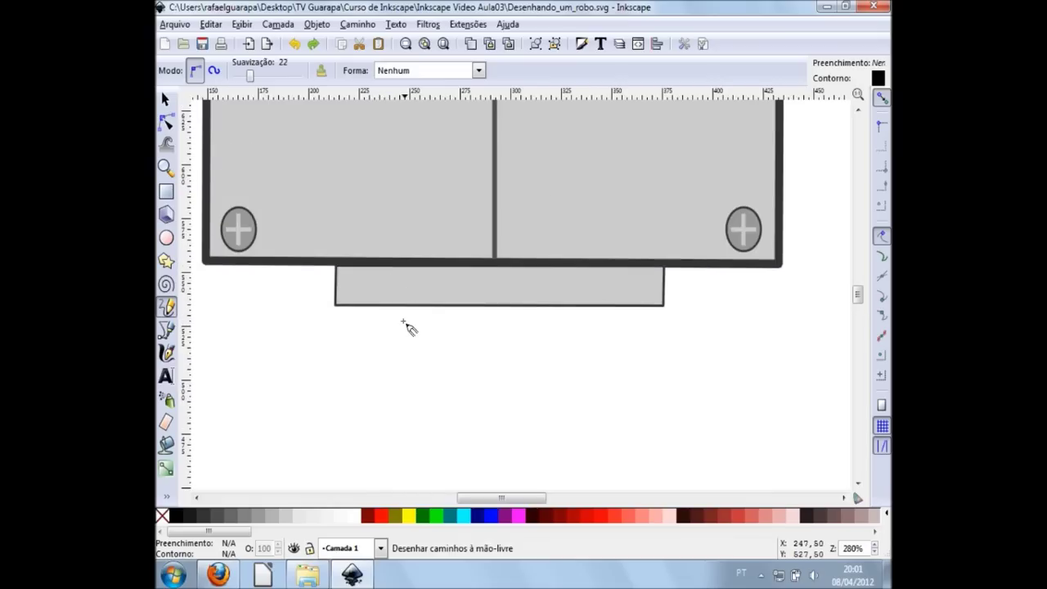
Draw a black freehand zigzag down from the left part of the base strip
mouse_move(375, 308)
left_mouse_down()
mouse_move(382, 335)
mouse_move(355, 411)
mouse_move(399, 447)
mouse_move(415, 477)
left_mouse_up()
scroll(421, 483, "down", 2)
scroll(420, 483, "down", 1)
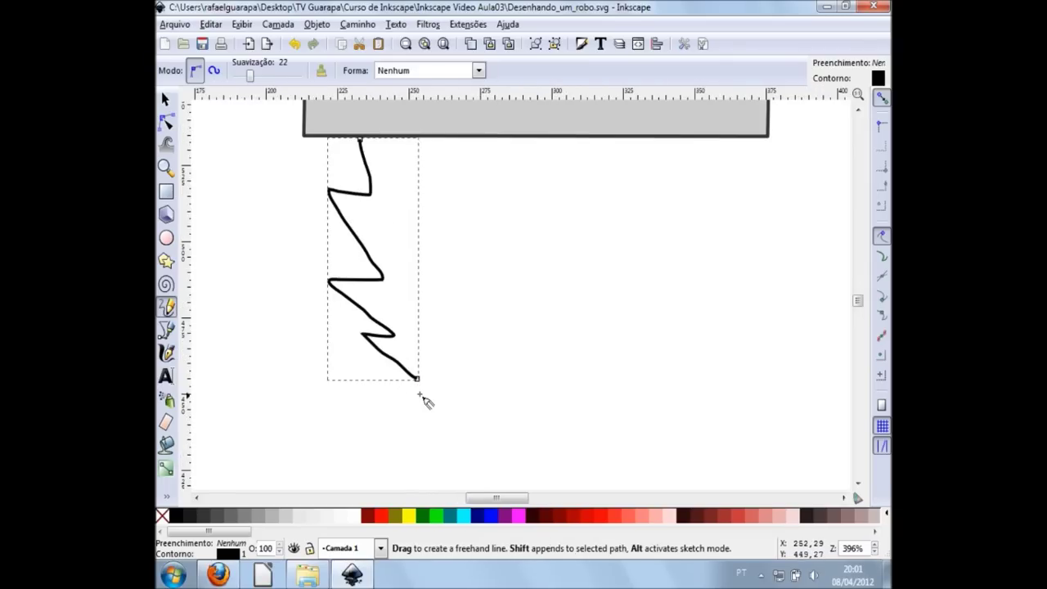
scroll(424, 396, "up", 1)
scroll(424, 391, "up", 1)
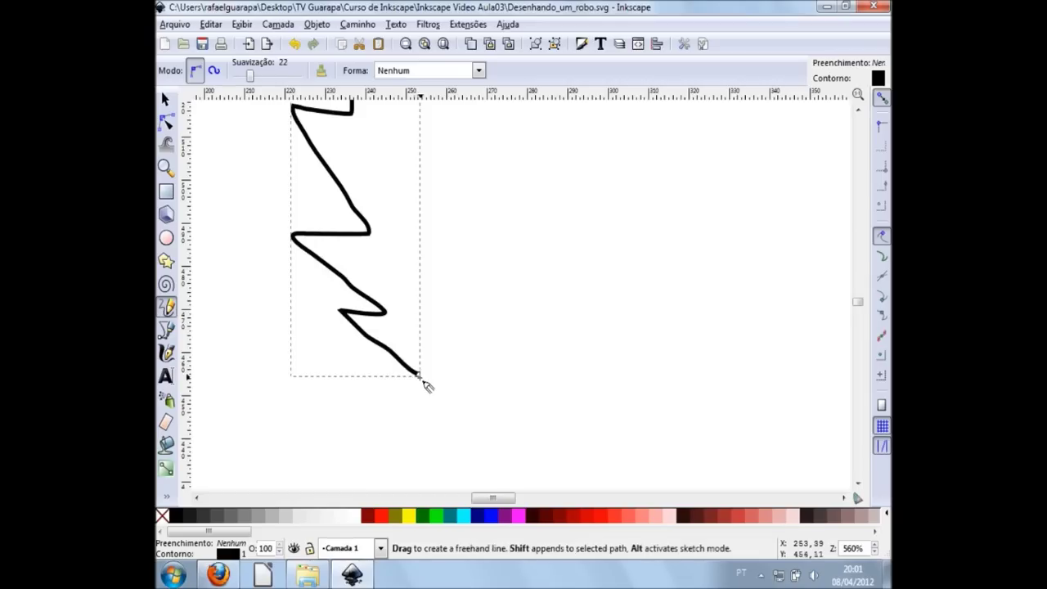
scroll(427, 388, "down", 1)
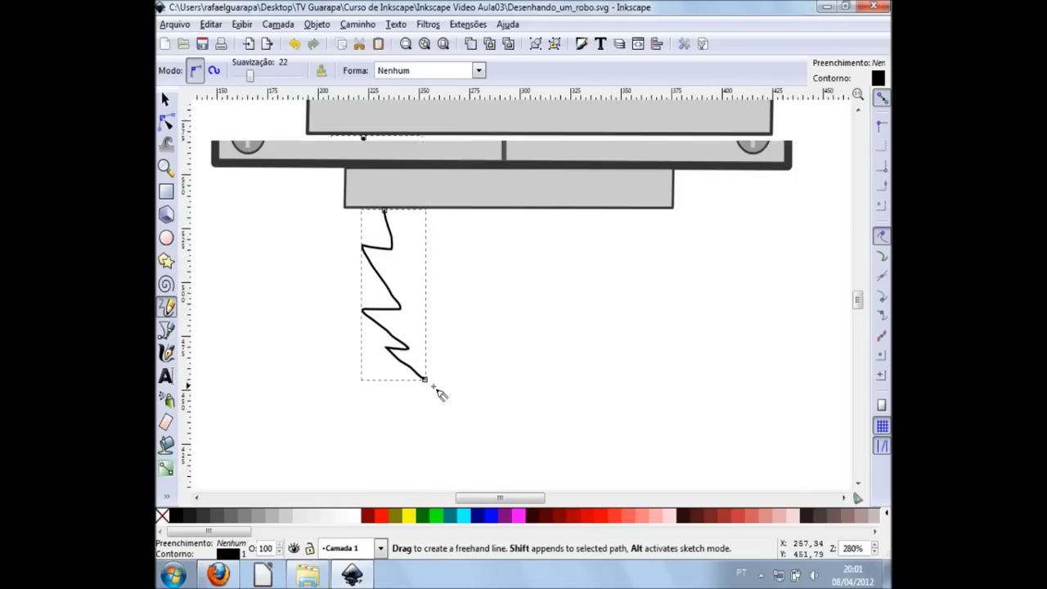
scroll(430, 394, "down", 1)
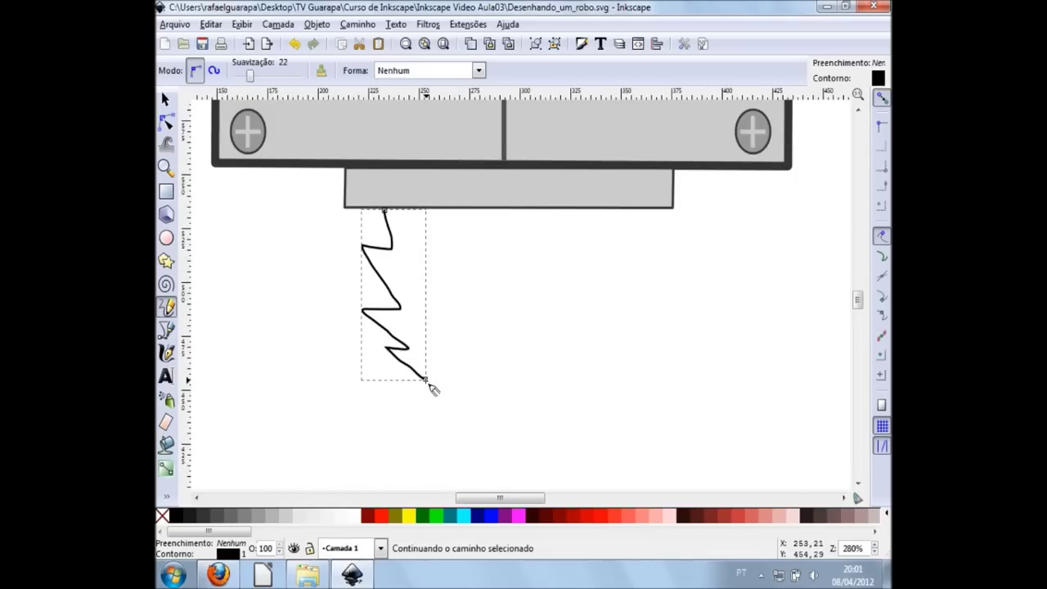
Extend the zigzag spring further downward with additional freehand segments from its end
left_click_drag(426, 381, 415, 416)
left_click_drag(456, 452, 449, 446)
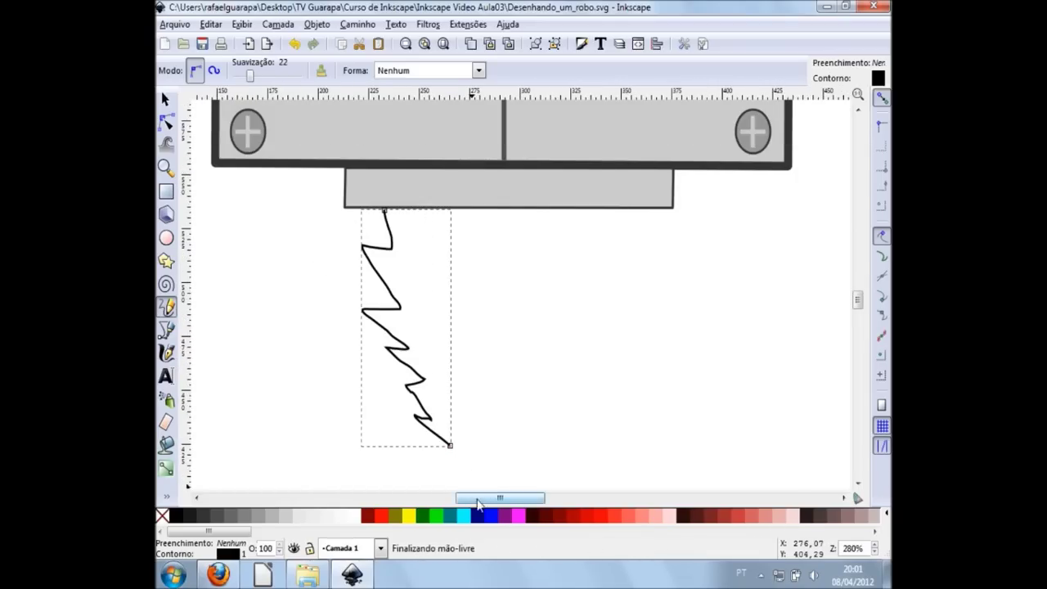
scroll(473, 450, "down", 1)
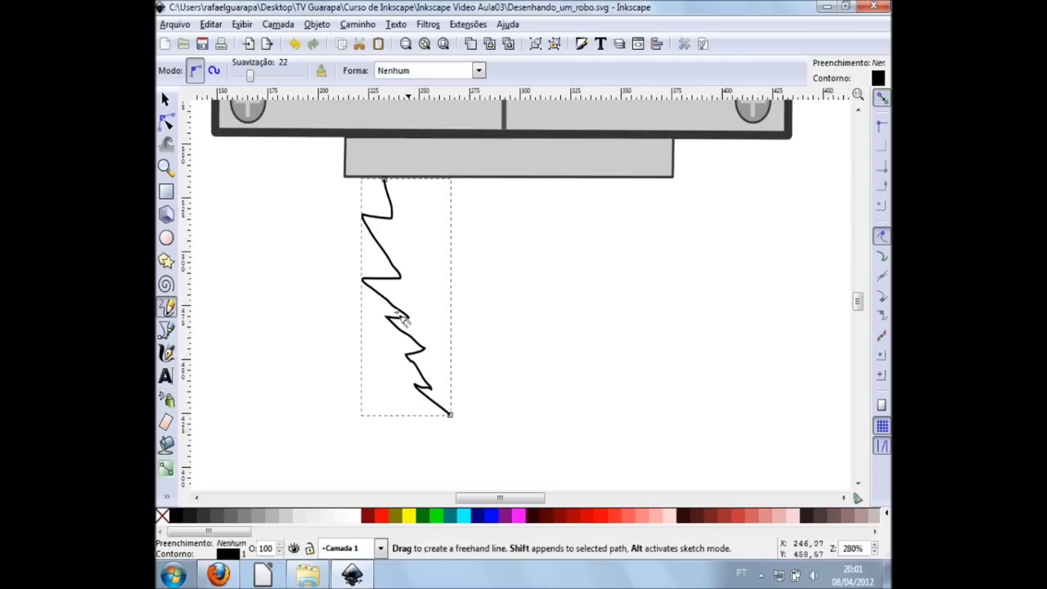
left_click_drag(393, 215, 392, 216)
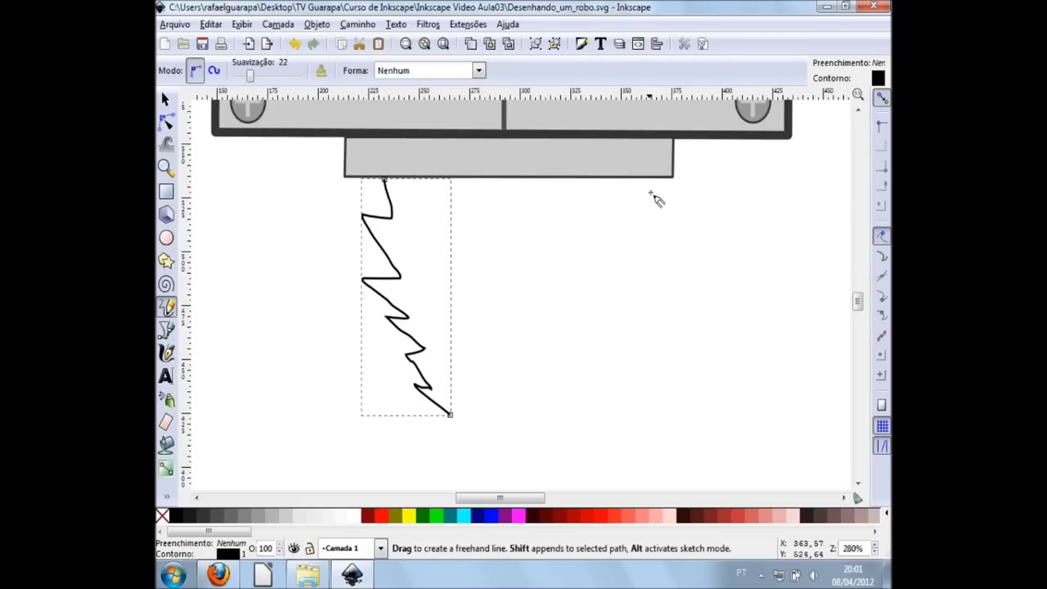
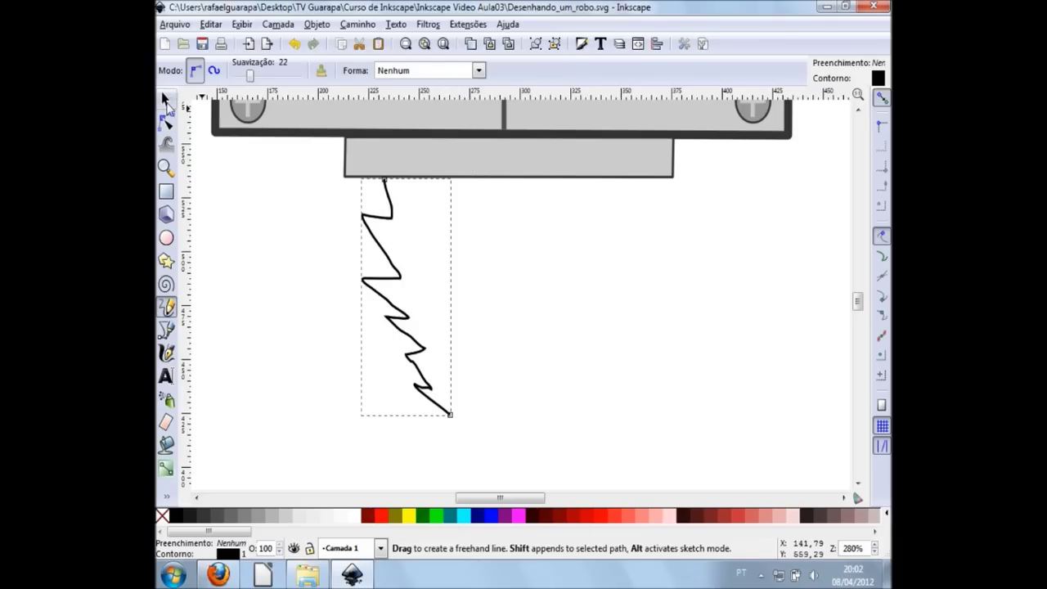
Duplicate the zigzag flame line, flip the copy horizontally, and nudge it left of the right side
left_click(164, 100)
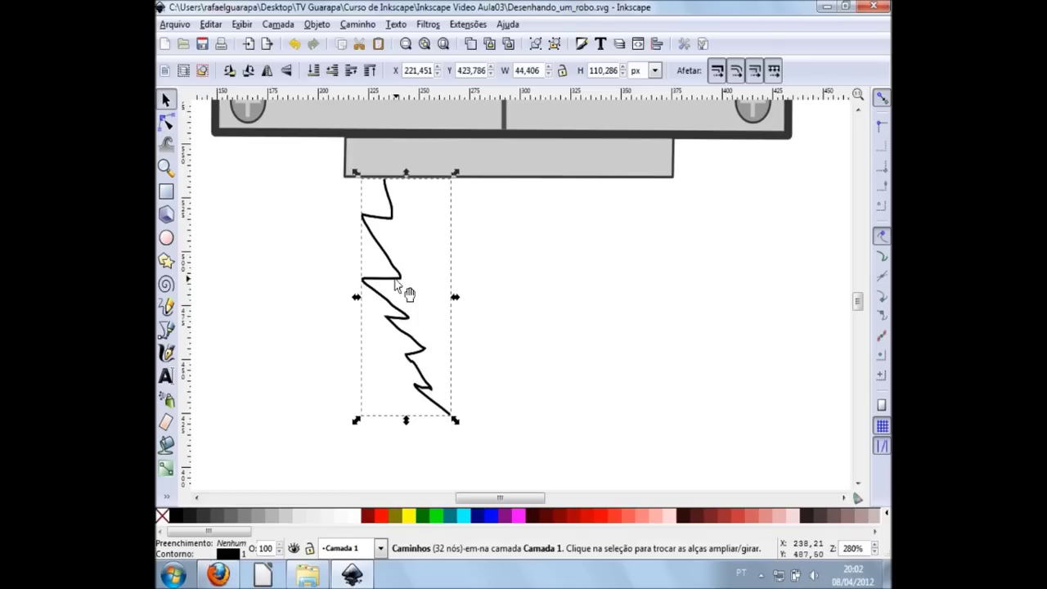
key("ctrl+d")
key("Right")
key("Right")
key("Right")
key("Right")
key("Right")
key("Right")
key("Right")
key("Right")
key("Right")
key("Right")
key("Right")
key("Right")
key("Right")
key("Right")
key("Right")
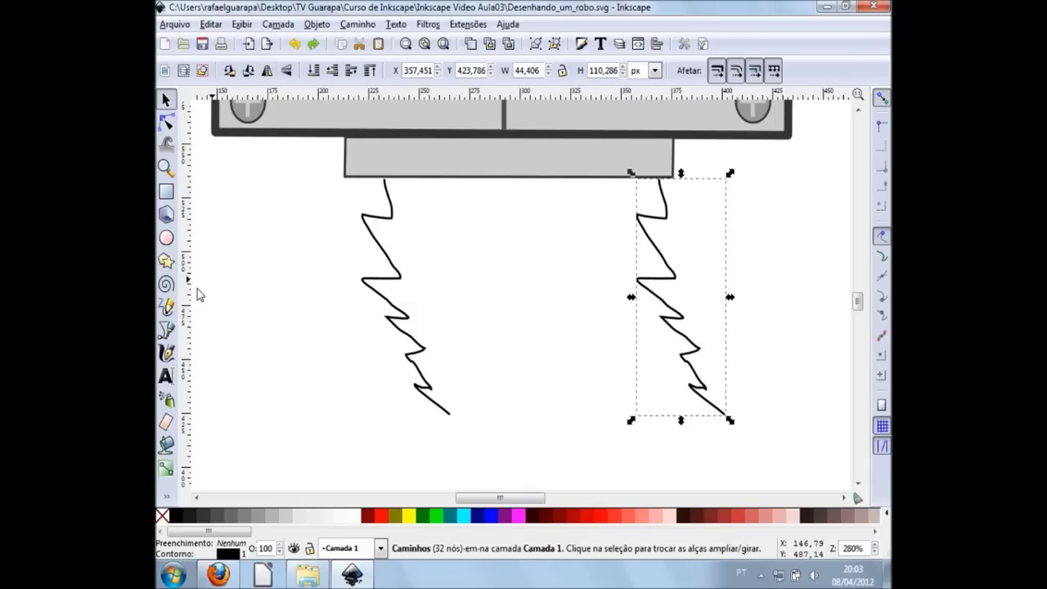
left_click(168, 307)
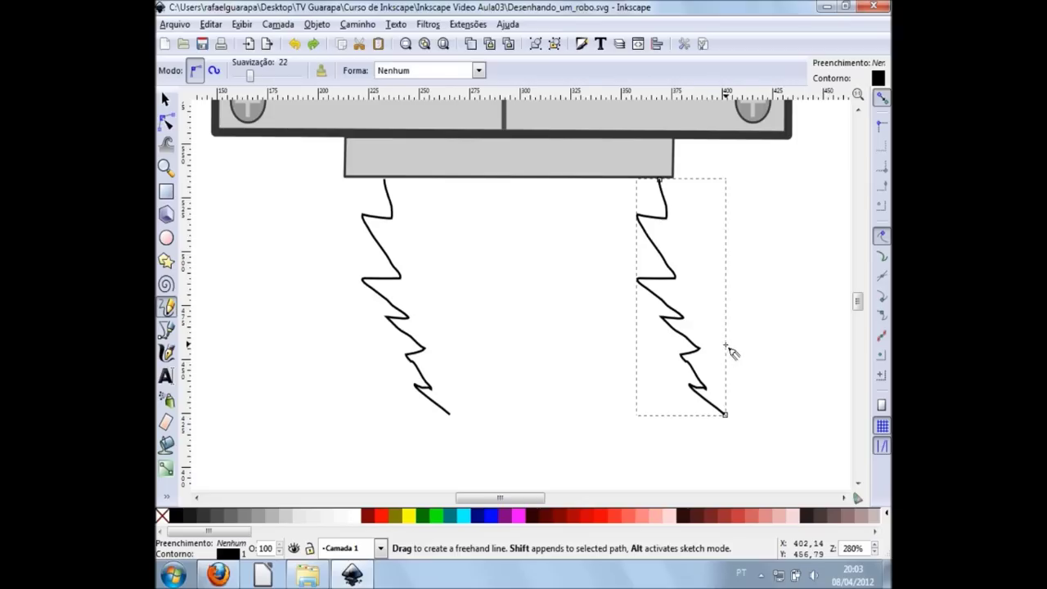
left_click(166, 100)
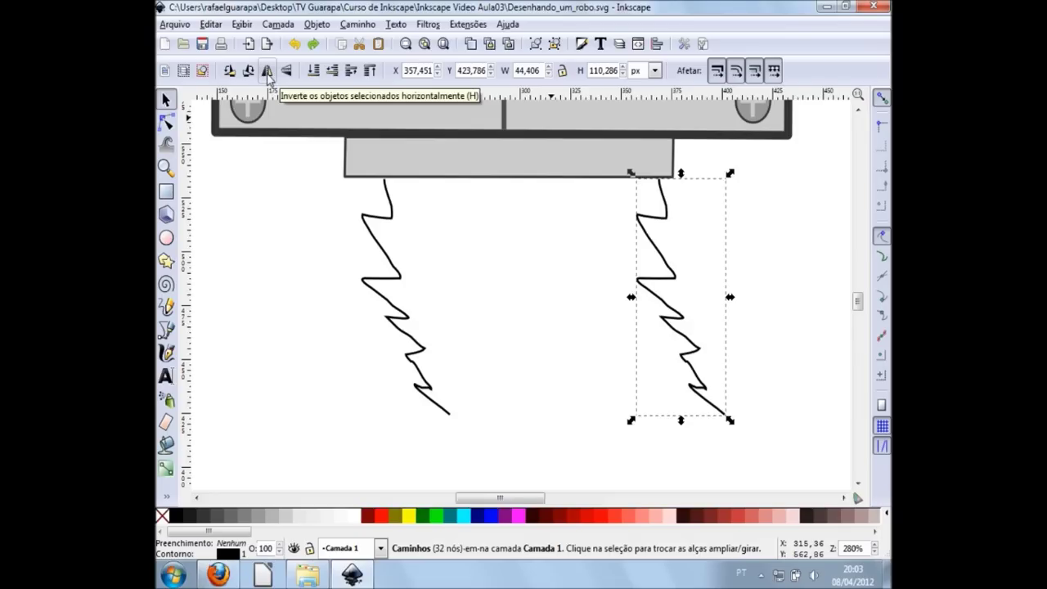
left_click(267, 72)
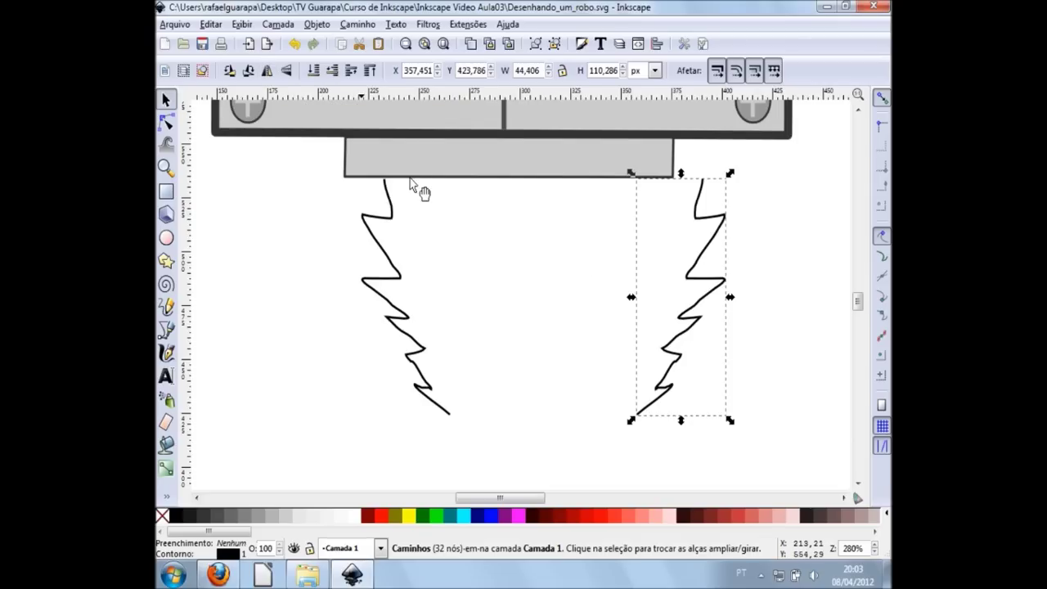
key("Left")
key("Left")
key("Left")
key("Left")
key("Left")
key("Left")
key("Left")
key("Left")
key("Left")
key("Left")
key("Left")
key("Left")
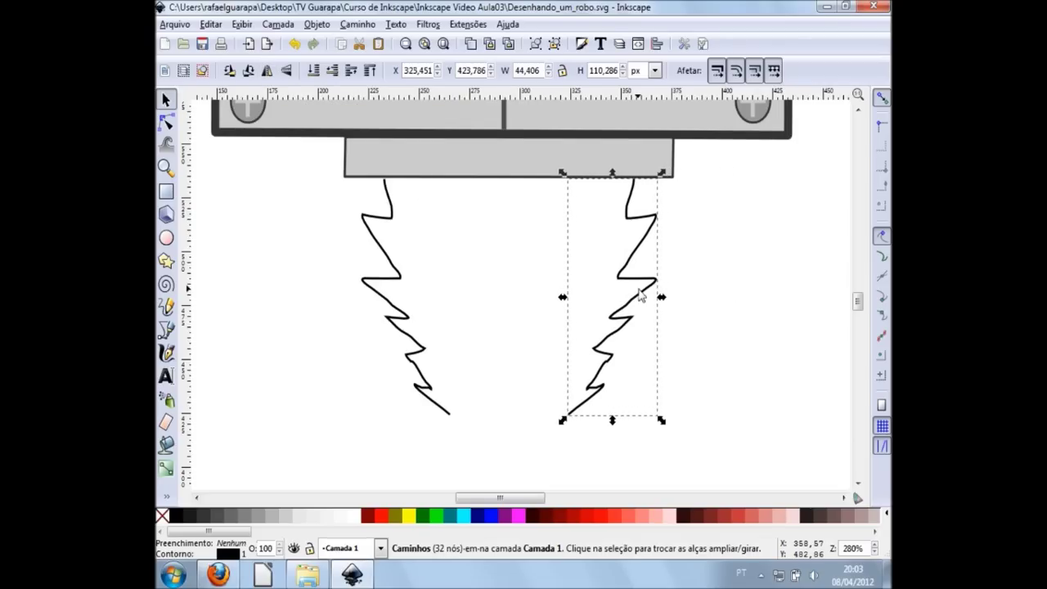
Select both zigzag lines together
left_click(679, 283)
left_click(640, 216)
left_click(385, 206, "shift")
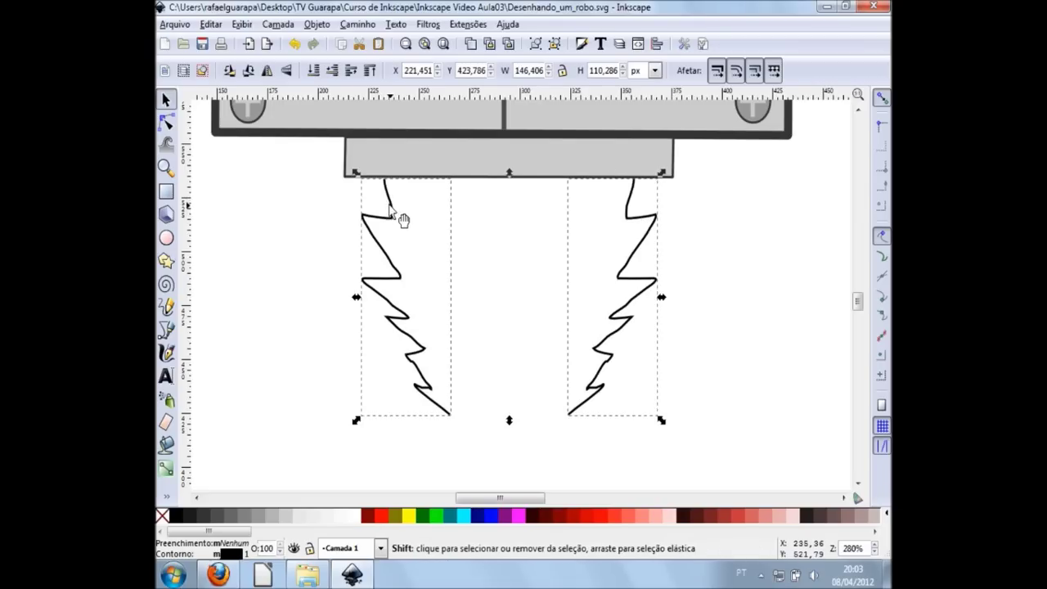
scroll(395, 178, "up", 3, "ctrl")
scroll(398, 187, "up", 3, "ctrl")
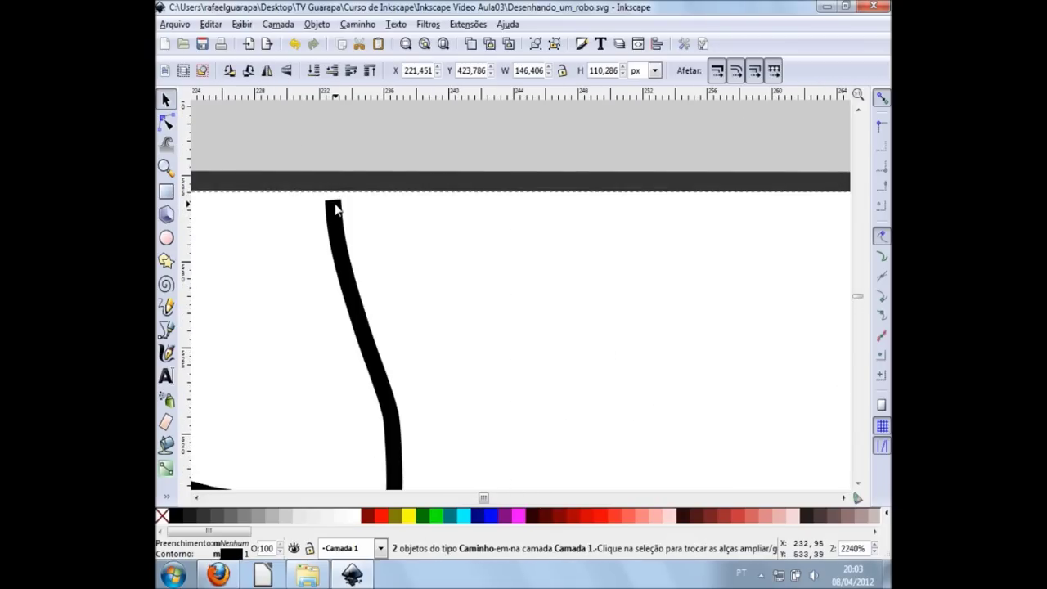
scroll(491, 237, "down", 2, "ctrl")
scroll(573, 261, "down", 1, "ctrl")
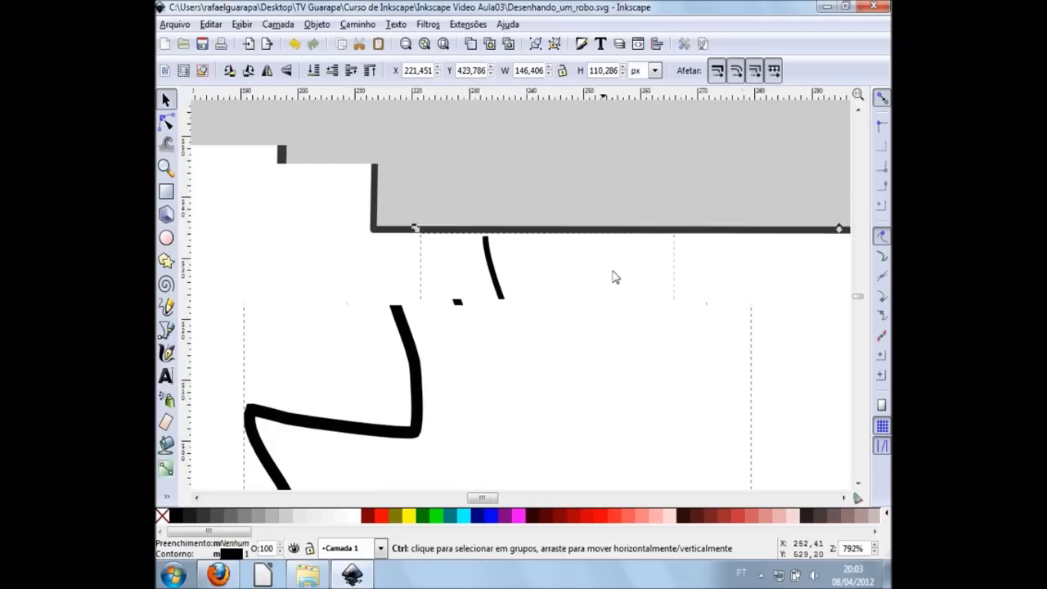
scroll(654, 282, "down", 1, "ctrl")
scroll(699, 298, "right", 2)
scroll(706, 301, "right", 4)
scroll(706, 303, "right", 3)
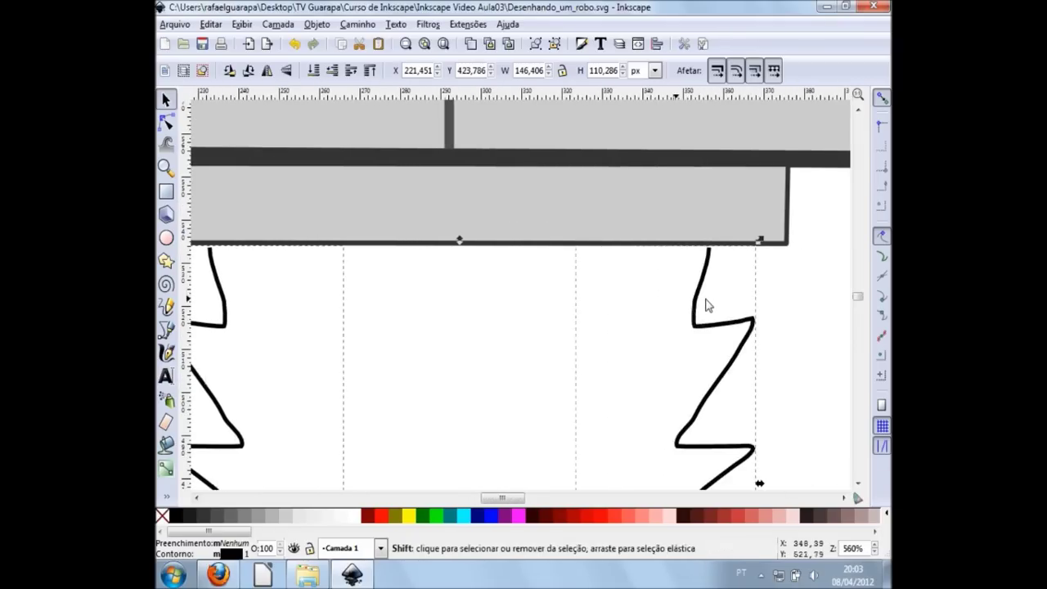
Nudge both zigzags up until their tops meet the gray base's bottom edge, then deselect
key("Up")
key("Down")
key("alt+Down")
key("alt+Down")
key("alt+Down")
key("alt+Down")
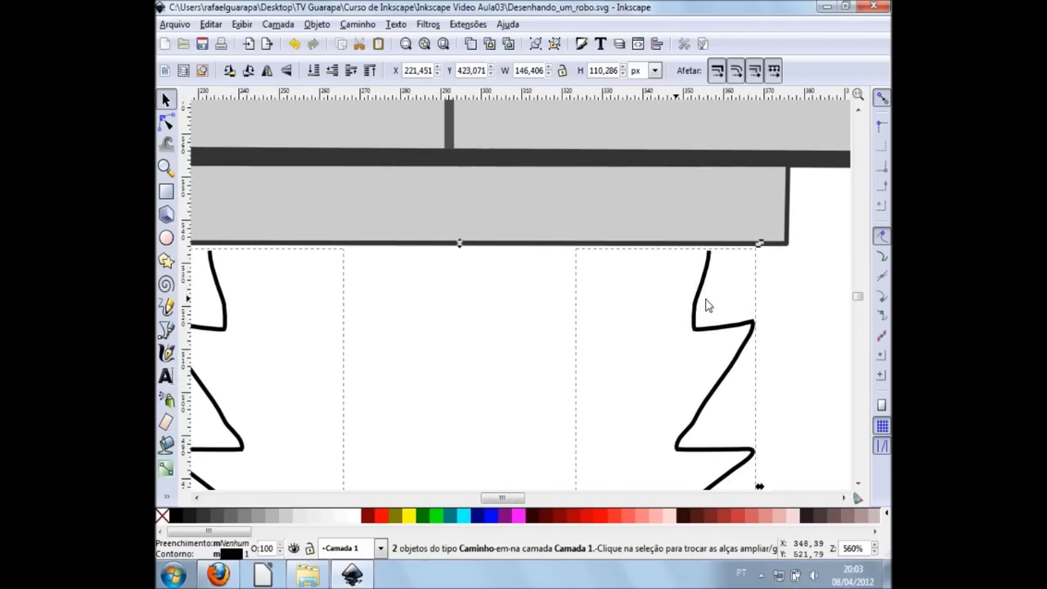
key("Up")
key("Up")
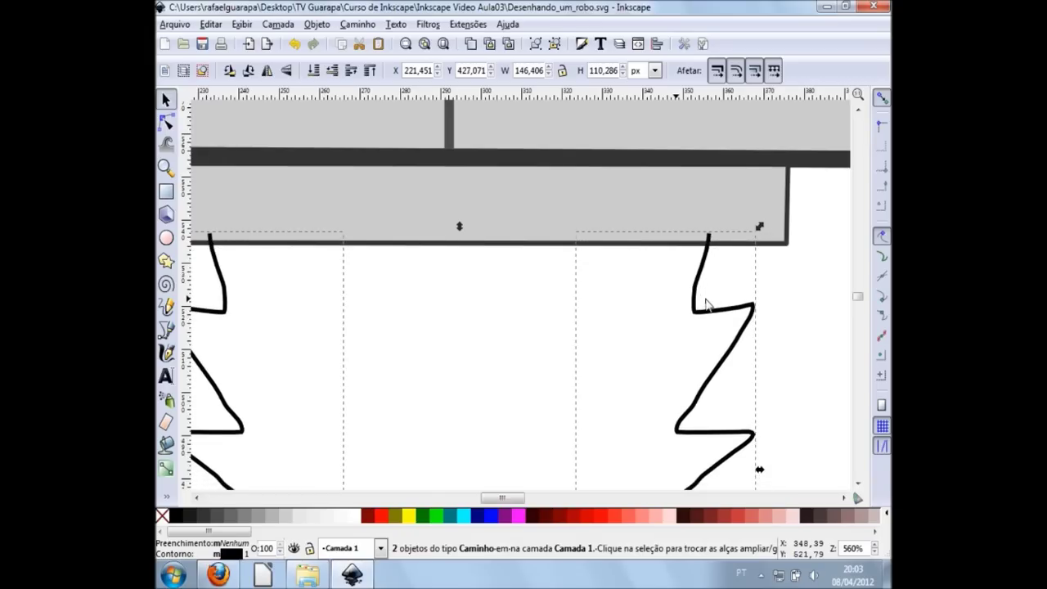
key("Down")
key("Down")
key("Down")
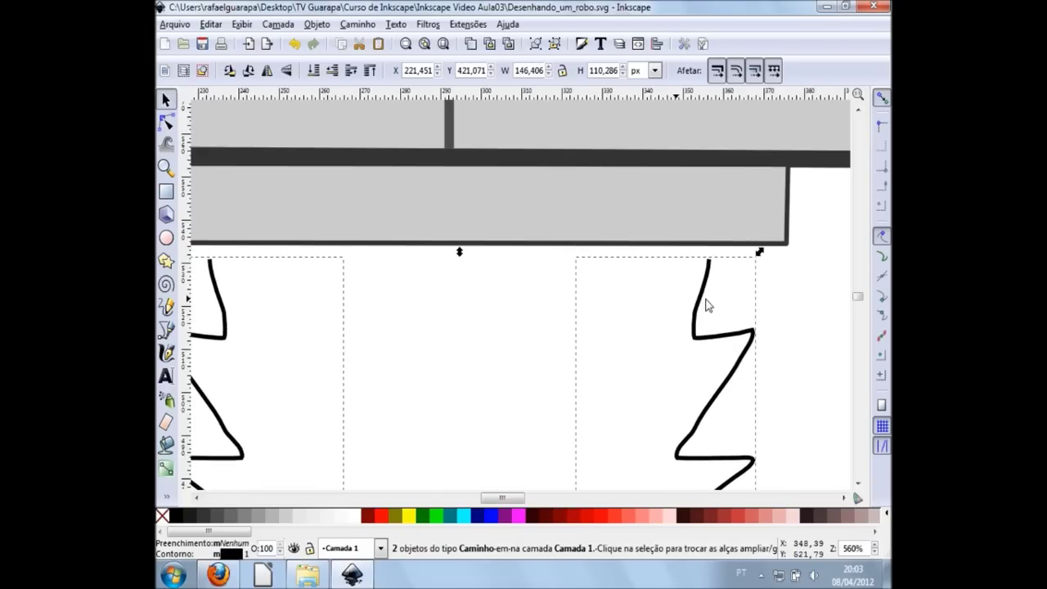
key("Up")
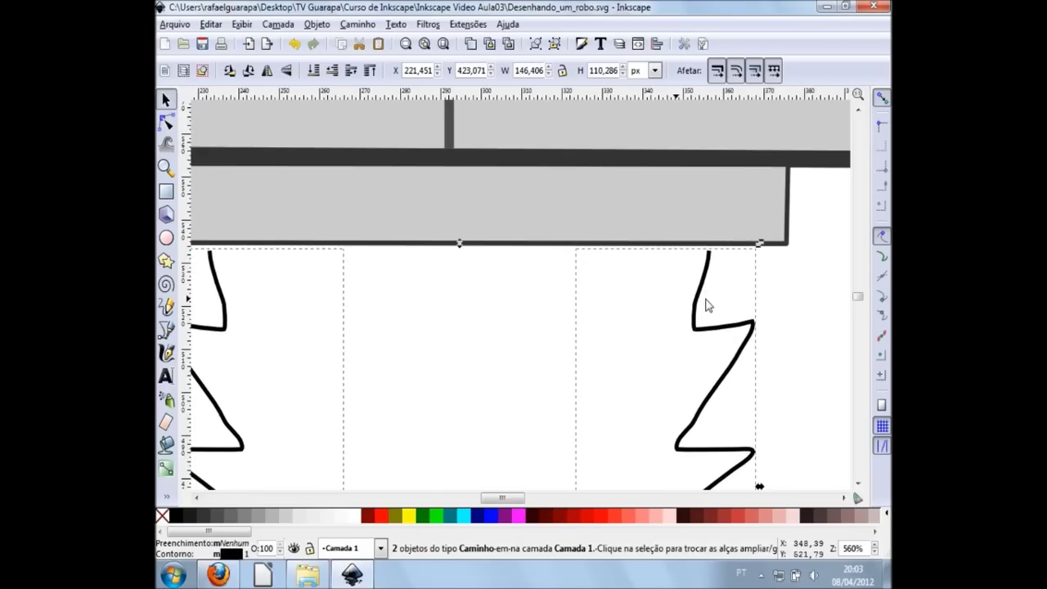
key("alt+Up")
key("alt+Up")
key("alt+Up")
key("alt+Up")
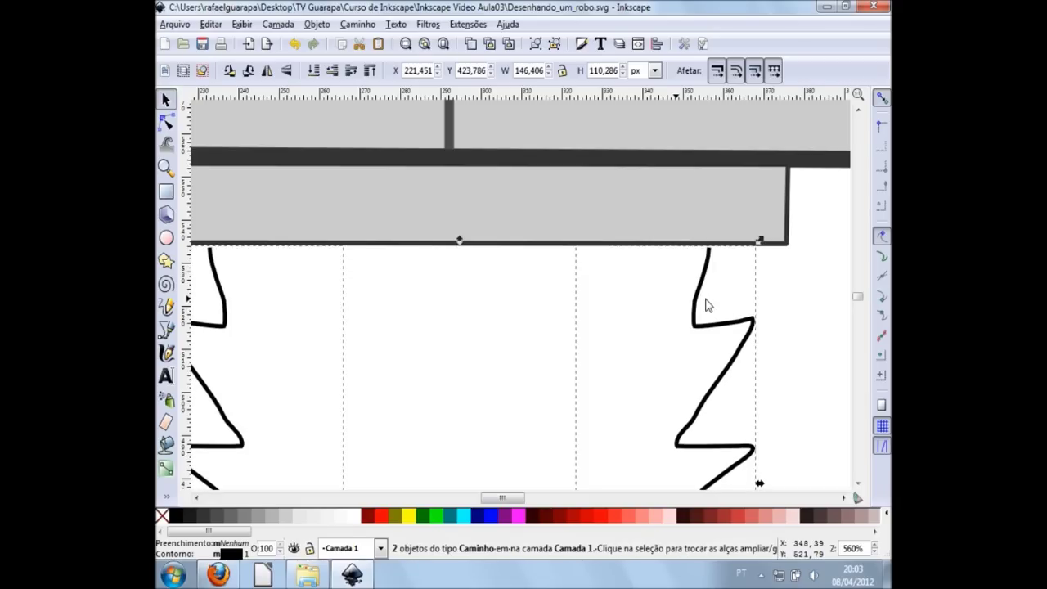
key("alt+Up")
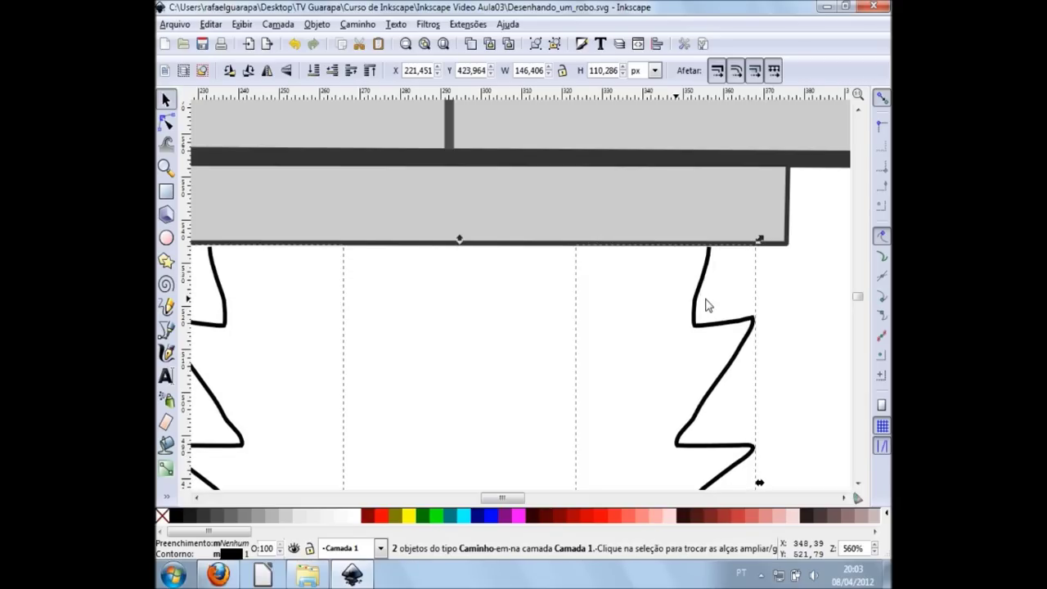
key("alt+Up")
key("alt+Up")
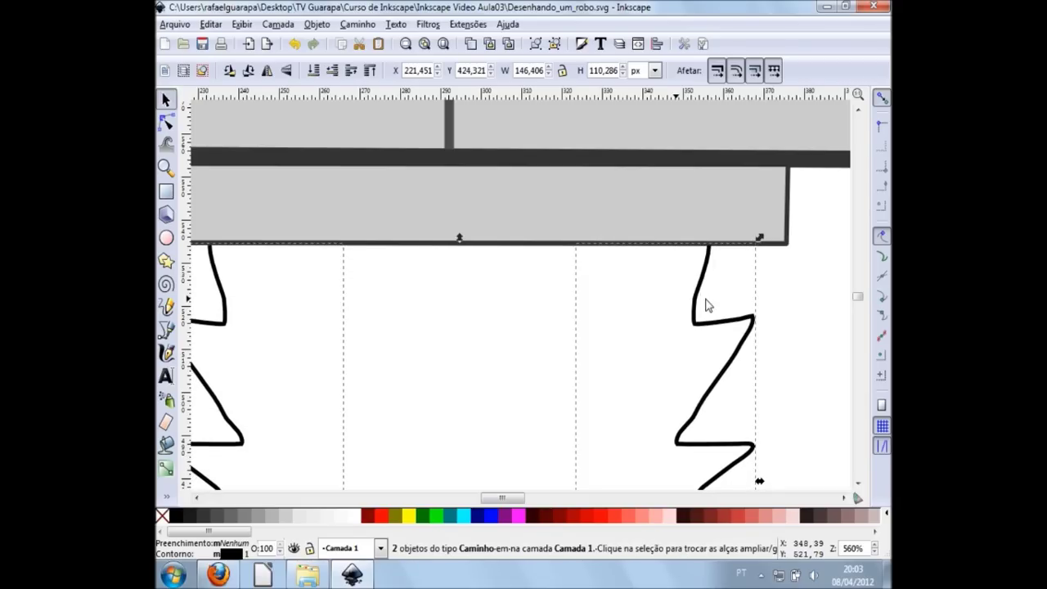
left_click(817, 327)
scroll(810, 335, "down", 1)
Extend the left zigzag downward freehand from its lower end
scroll(798, 347, "down", 4)
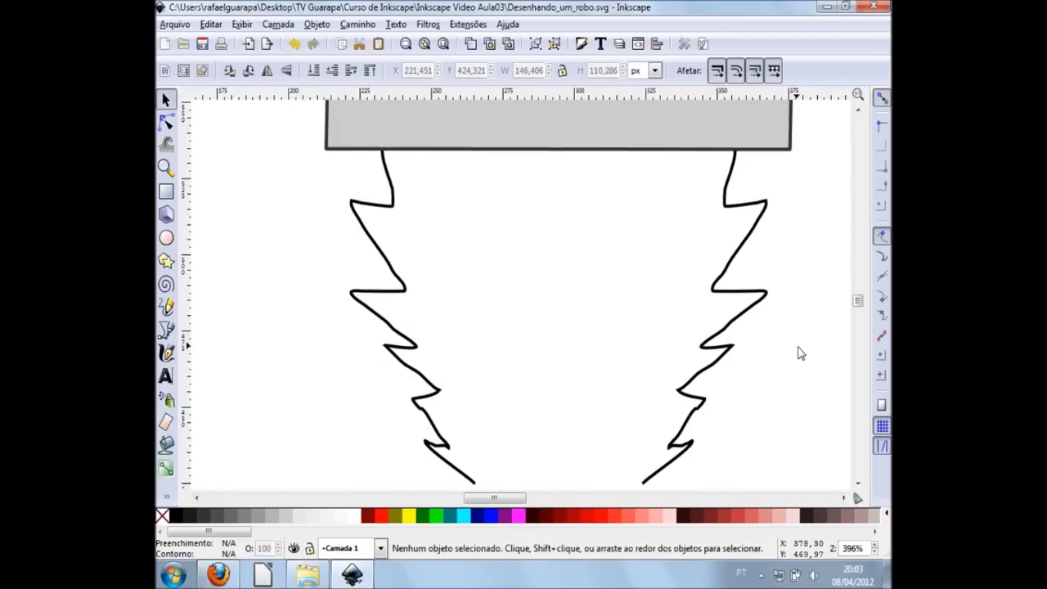
scroll(800, 353, "down", 2)
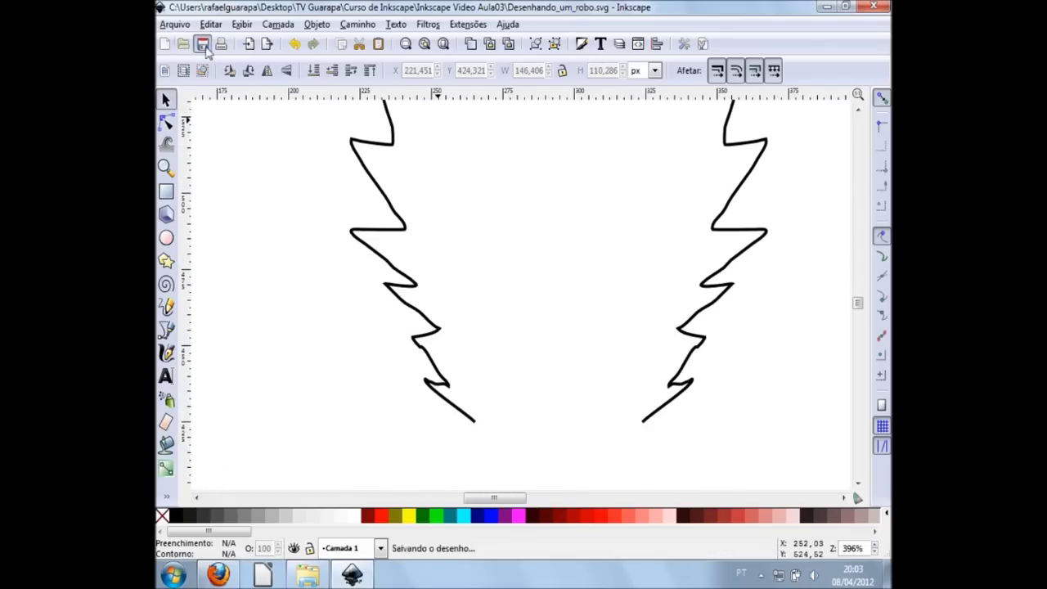
scroll(458, 369, "down", 2)
left_click(473, 362)
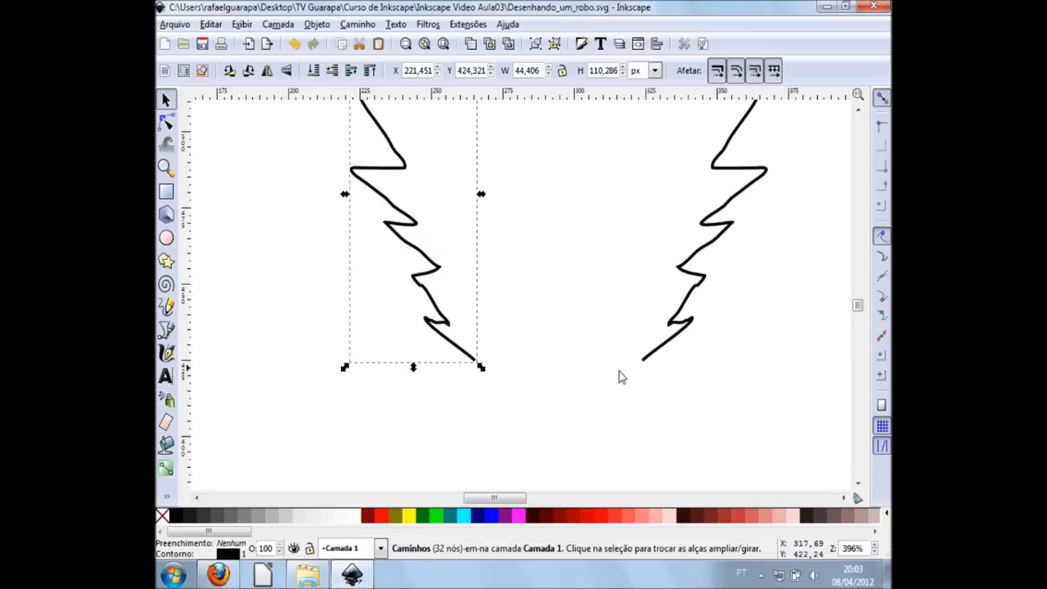
scroll(601, 378, "up", 1, "ctrl")
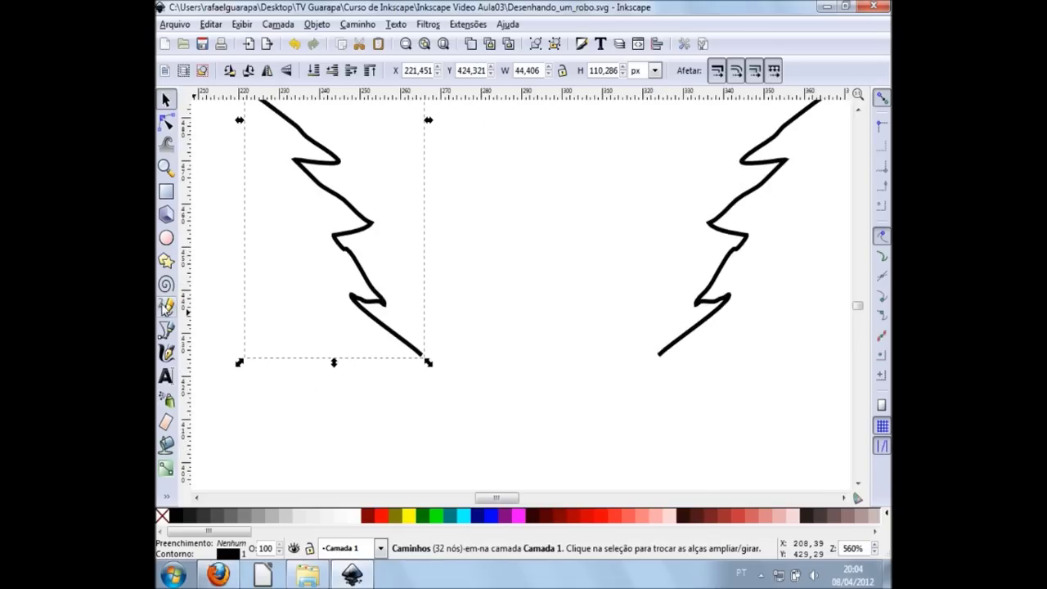
left_click(167, 306)
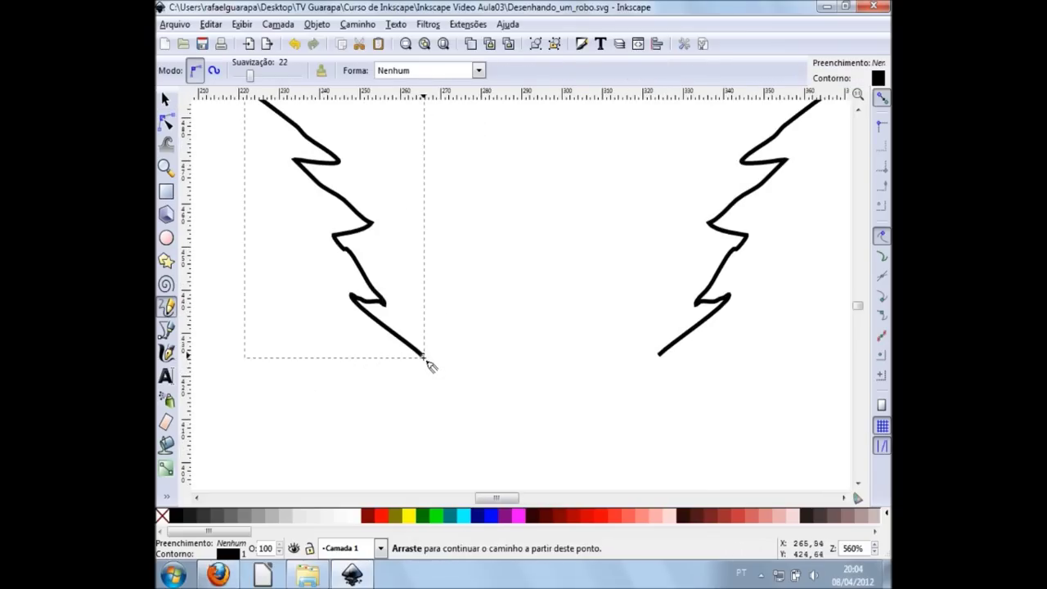
mouse_move(424, 358)
left_mouse_down()
mouse_move(416, 383)
mouse_move(513, 483)
left_mouse_up()
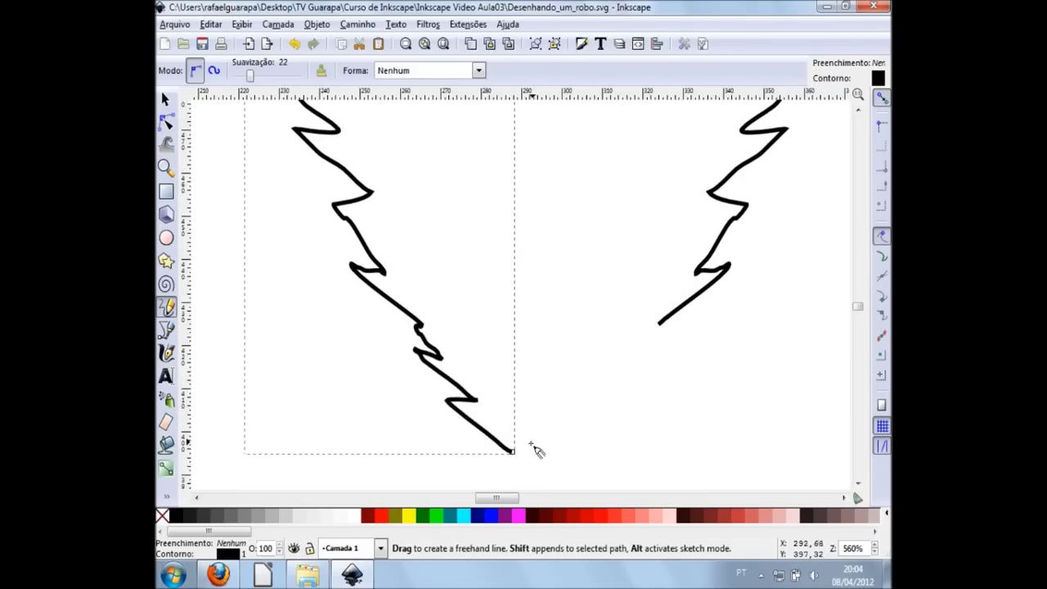
key("s")
left_click(643, 368)
Extend the right zigzag freehand downward toward the left one
left_click(669, 326)
left_click(166, 307)
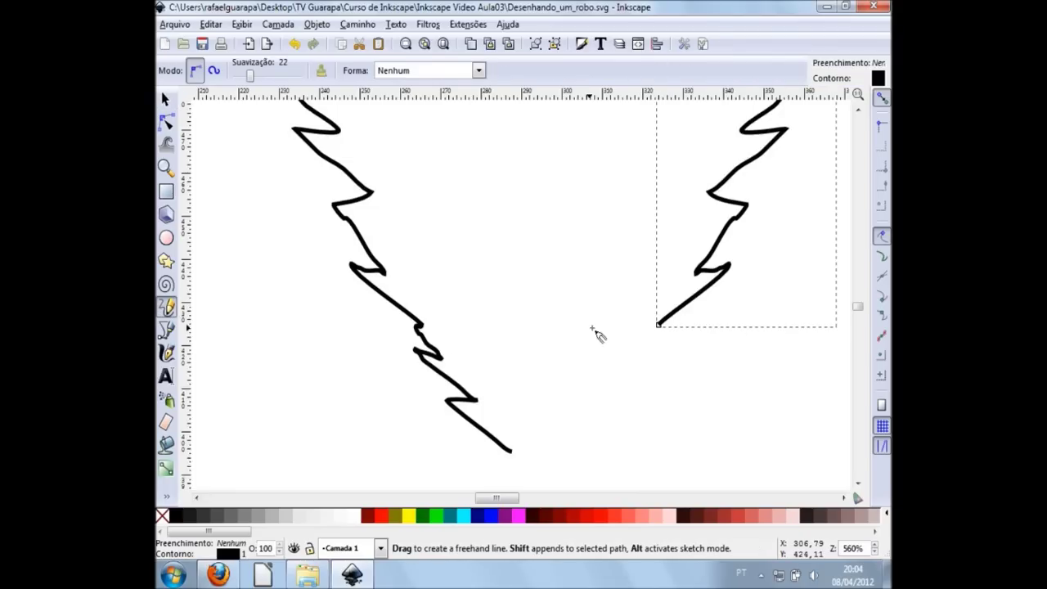
mouse_move(657, 325)
left_mouse_down()
mouse_move(592, 448)
mouse_move(564, 468)
left_mouse_up()
scroll(589, 450, "down", 2)
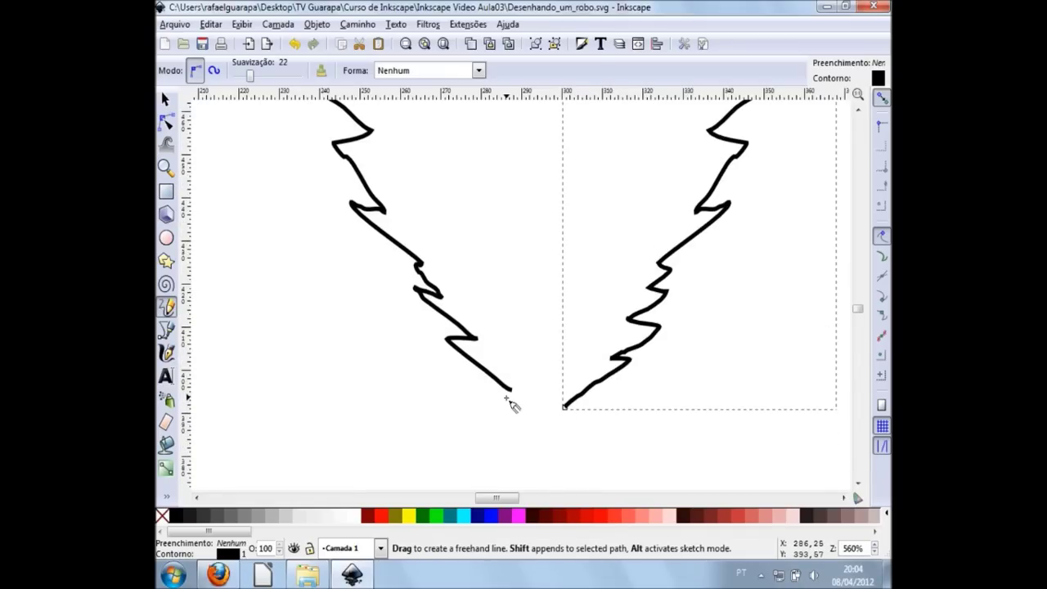
key("s")
Lengthen both zigzags until they join at a single bottom point, forming a V
left_click(510, 390)
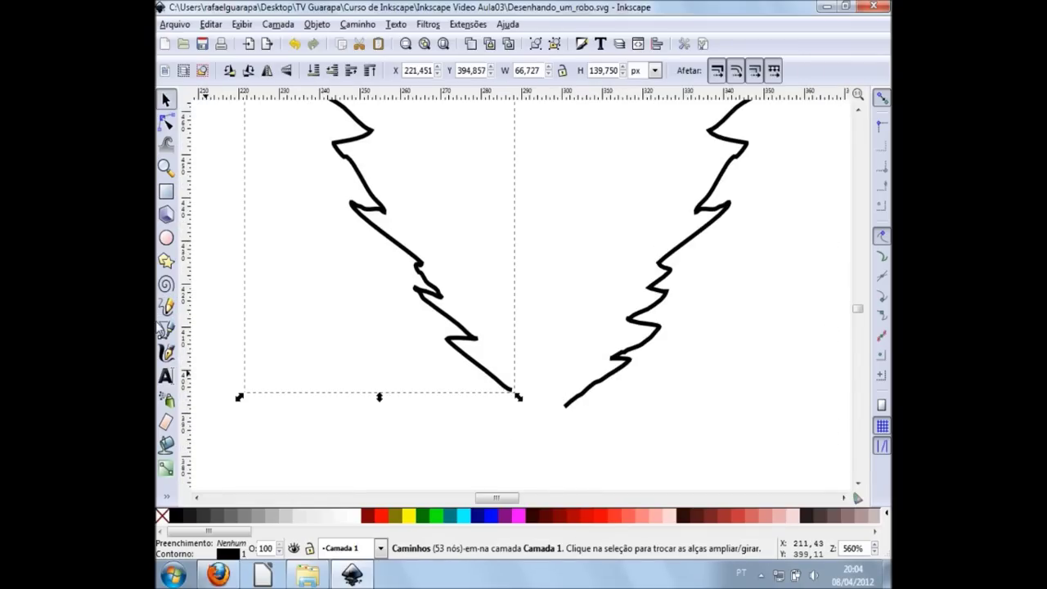
key("p")
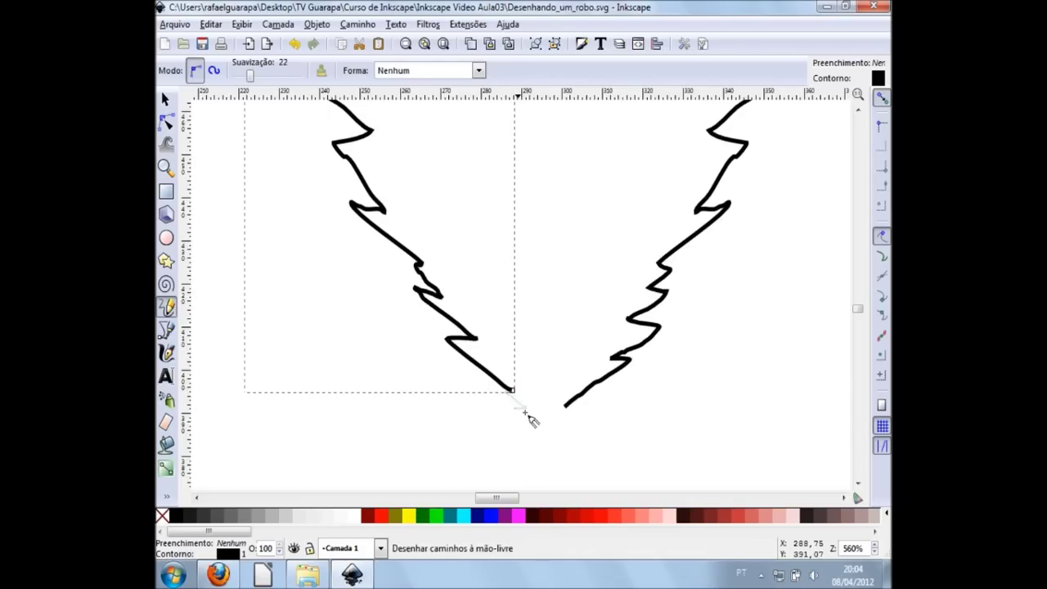
left_click_drag(511, 390, 538, 421)
key("s")
left_click(569, 409)
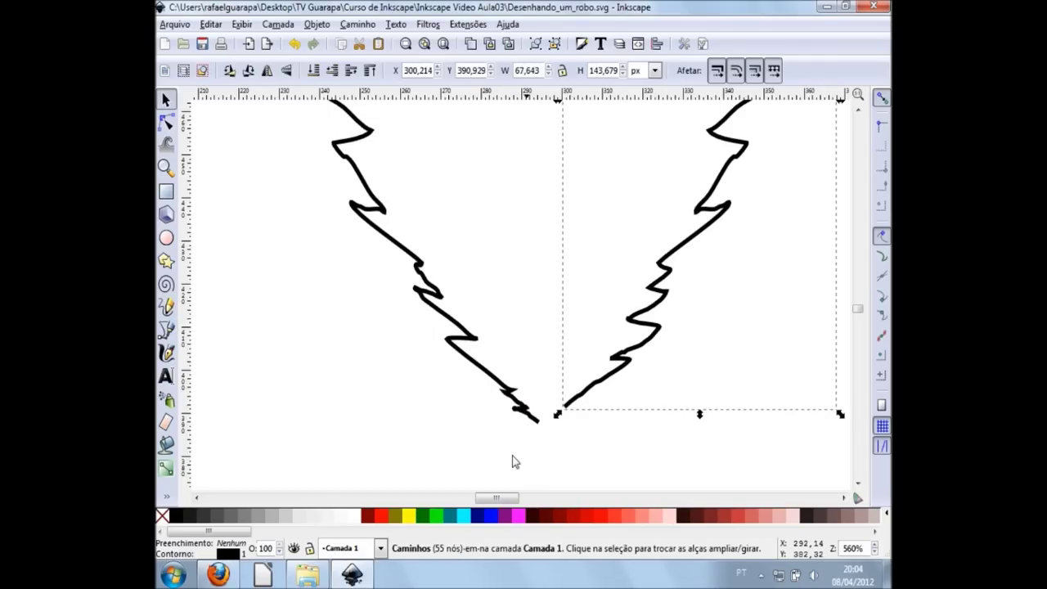
left_click(166, 306)
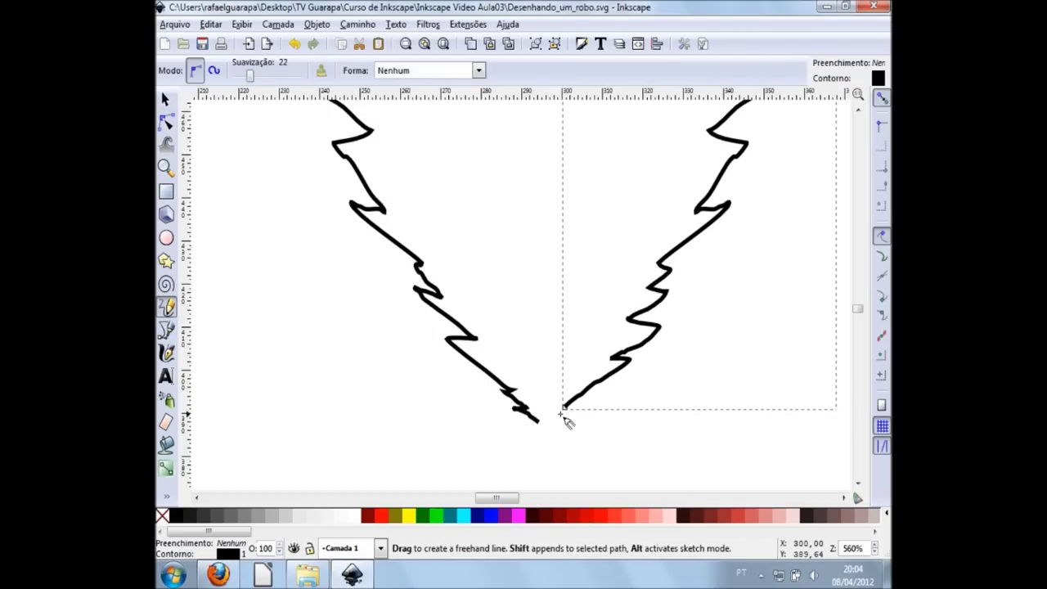
left_click_drag(554, 422, 541, 425)
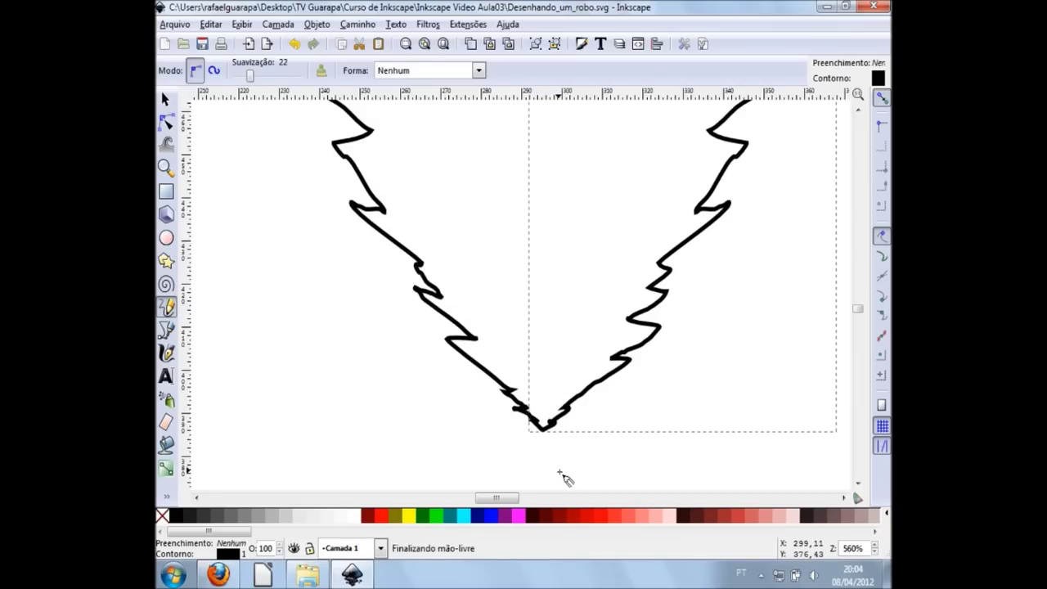
key("s")
left_click(666, 453)
Draw a smaller jagged V freehand inside the first flame outline
scroll(667, 452, "down", 2)
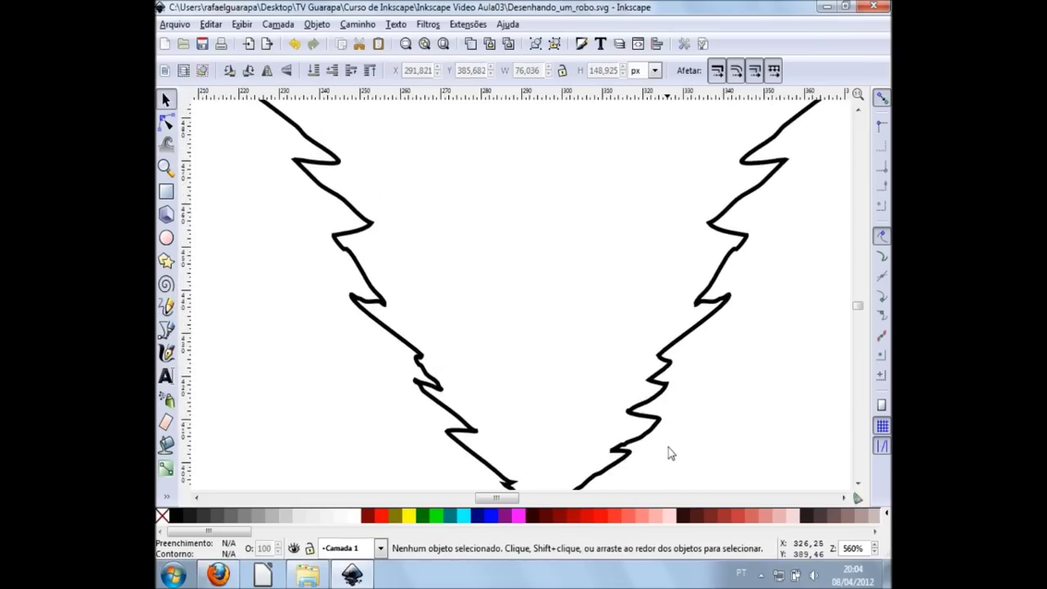
scroll(748, 434, "down", 2)
scroll(774, 428, "down", 1)
scroll(795, 403, "down", 1)
scroll(793, 407, "right", 2)
scroll(785, 405, "right", 2)
scroll(755, 407, "up", 2)
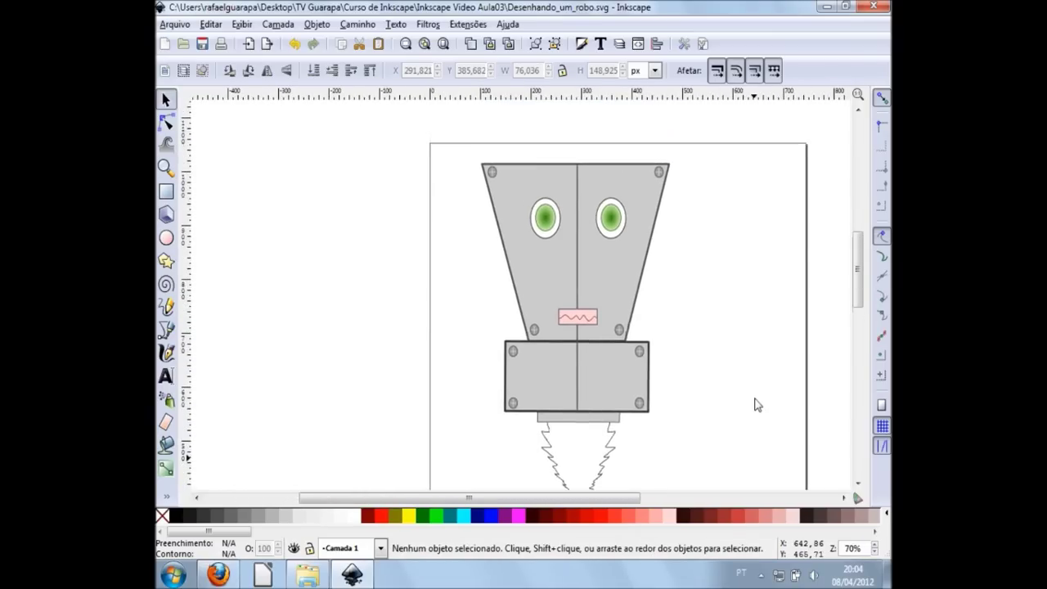
scroll(756, 405, "down", 1)
scroll(565, 463, "up", 2)
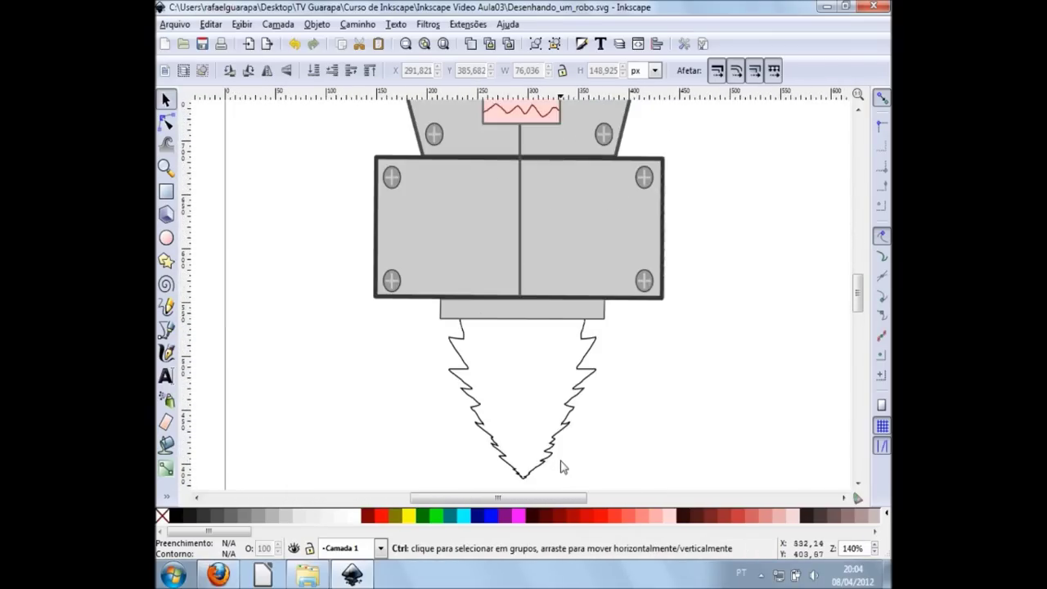
scroll(523, 458, "up", 1)
scroll(458, 396, "up", 1)
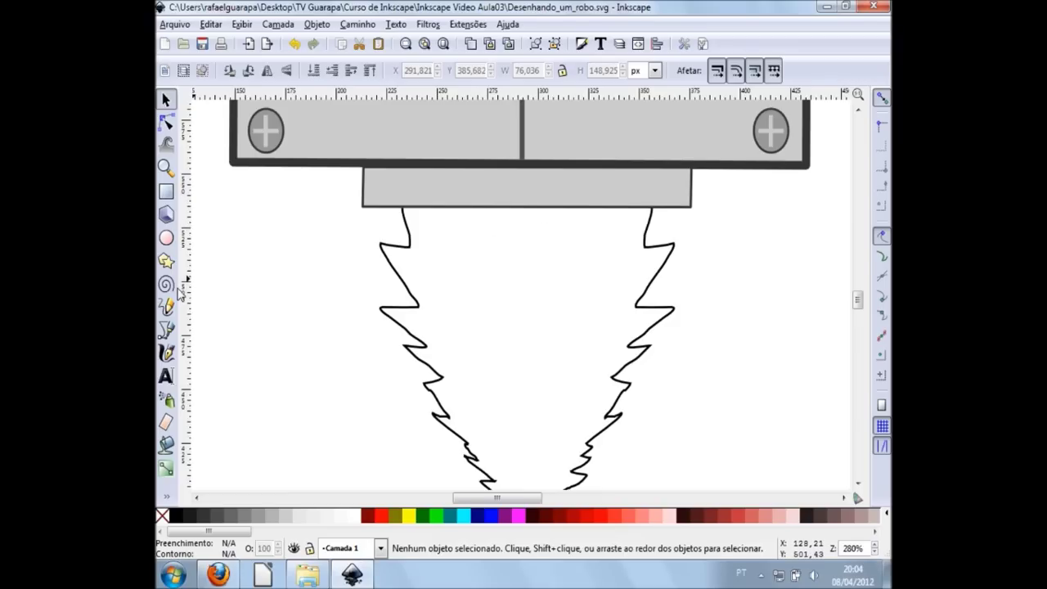
left_click(166, 307)
mouse_move(470, 210)
left_mouse_down()
mouse_move(485, 414)
mouse_move(518, 434)
mouse_move(554, 430)
mouse_move(551, 439)
mouse_move(545, 398)
mouse_move(589, 319)
mouse_move(561, 329)
mouse_move(589, 274)
mouse_move(593, 233)
mouse_move(581, 210)
left_mouse_up()
scroll(624, 432, "down", 2)
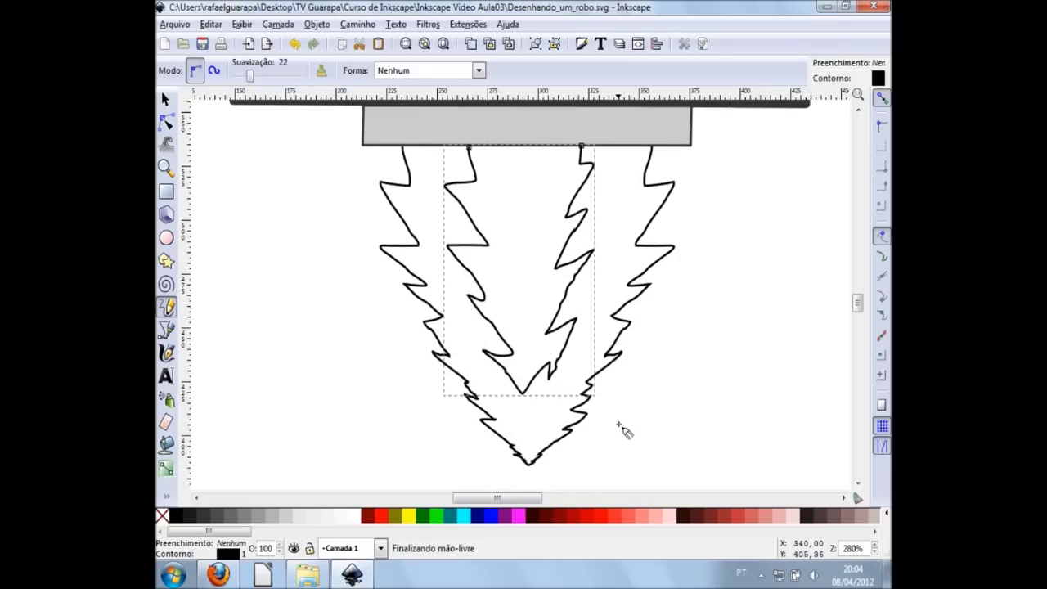
key("s")
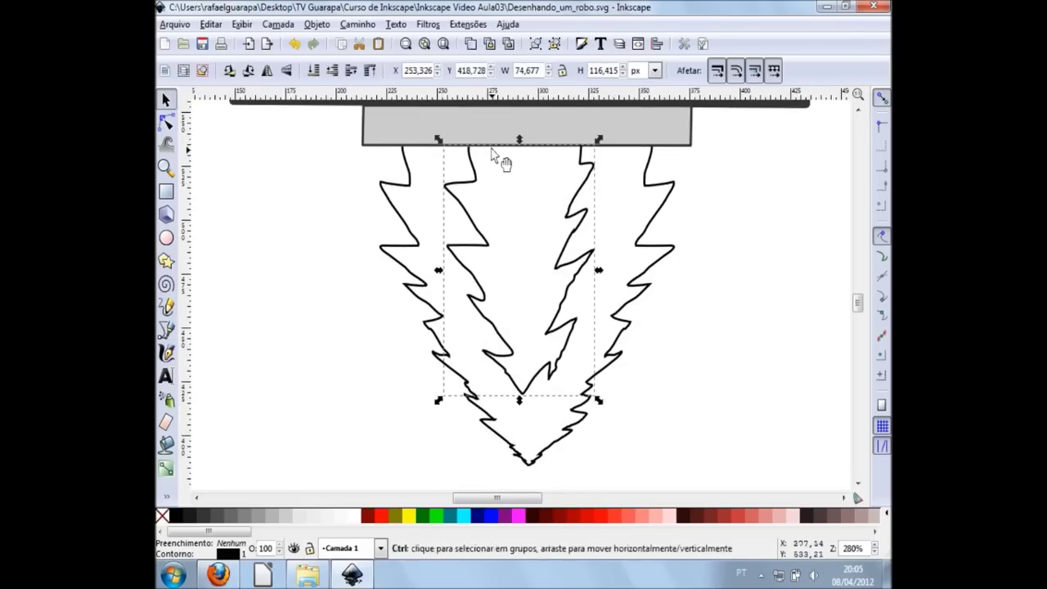
Nudge the inner flame up to touch the exhaust plate, then deselect
scroll(500, 156, "up", 2)
scroll(483, 160, "up", 2)
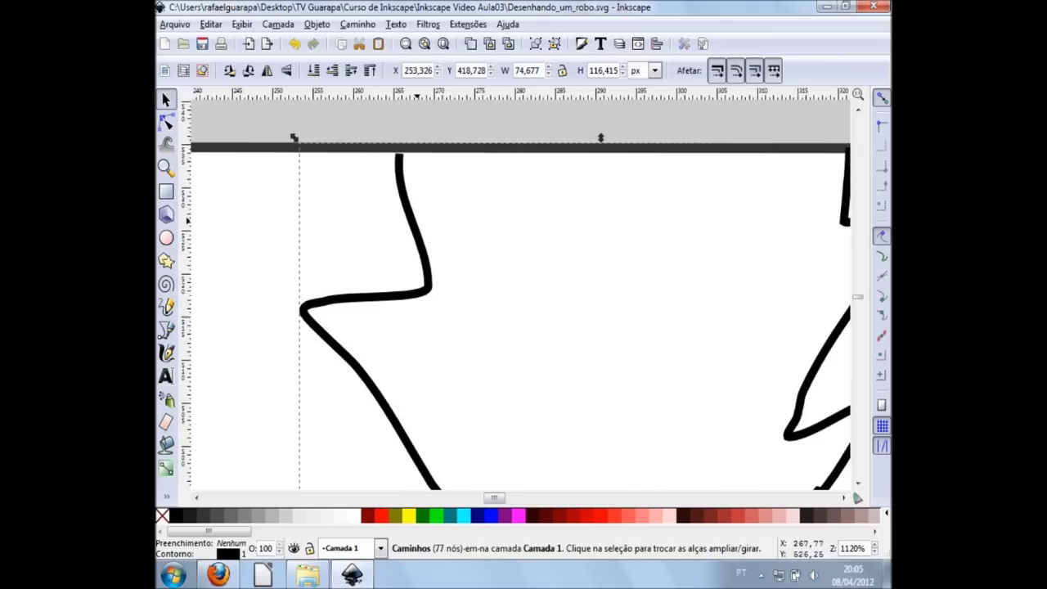
key("alt+Up")
key("alt+Up")
key("alt+Up")
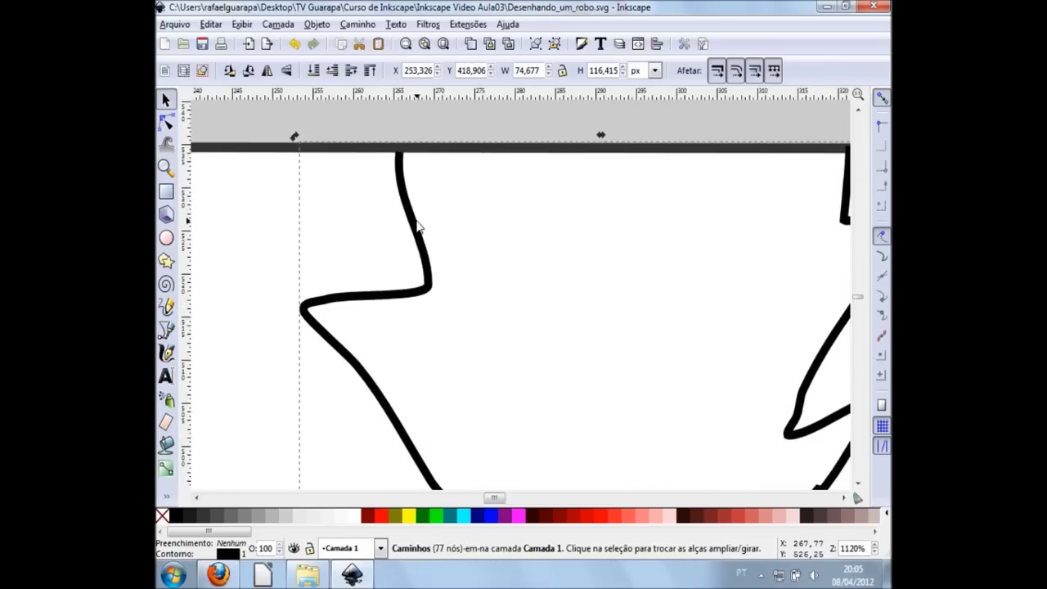
scroll(464, 226, "down", 2)
scroll(661, 397, "down", 1)
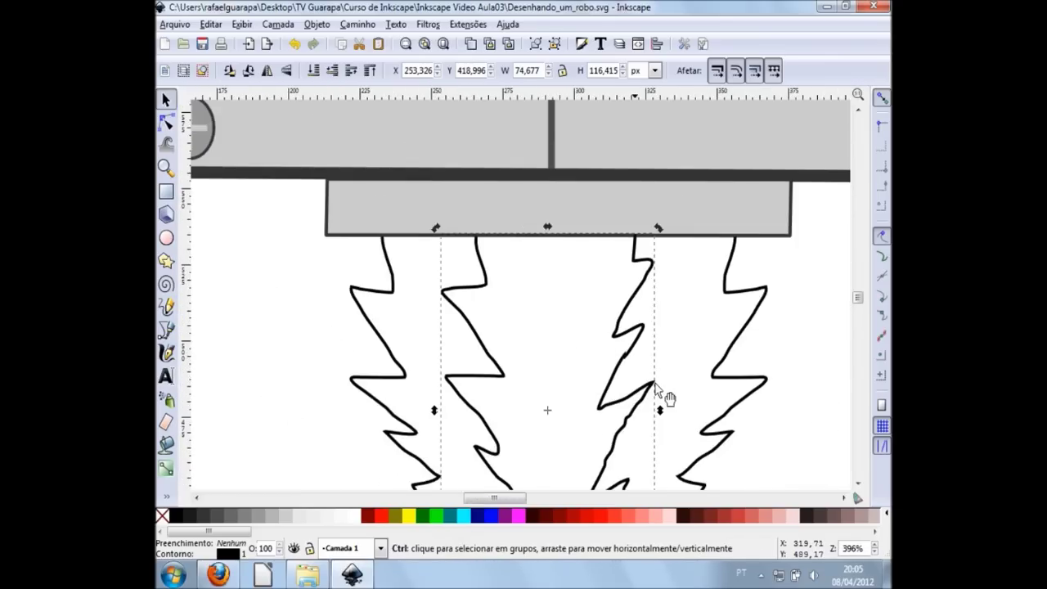
left_click(819, 410)
scroll(819, 404, "down", 1)
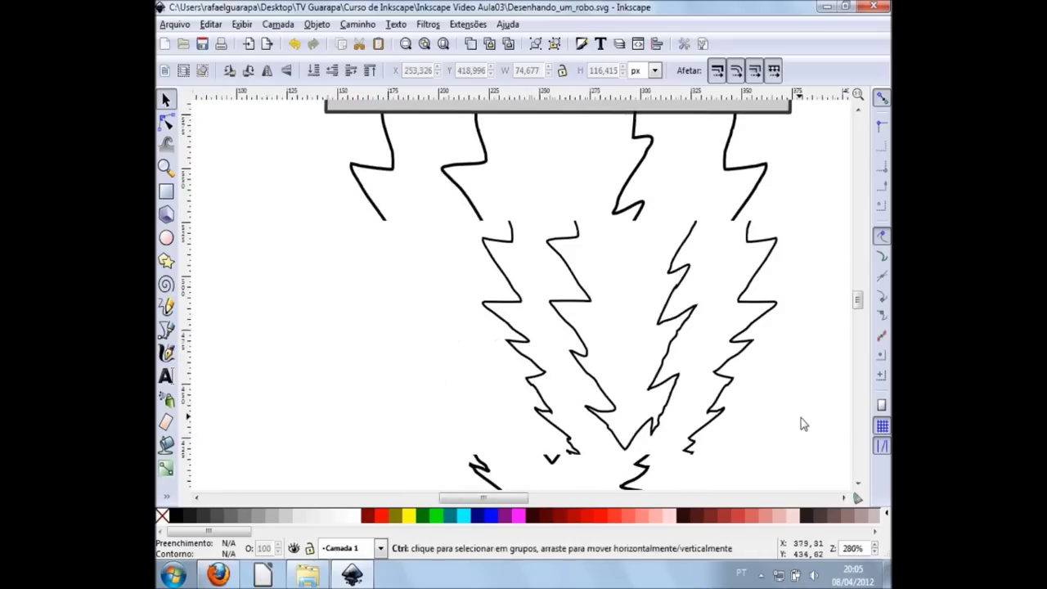
scroll(799, 422, "right", 1)
scroll(797, 419, "down", 3)
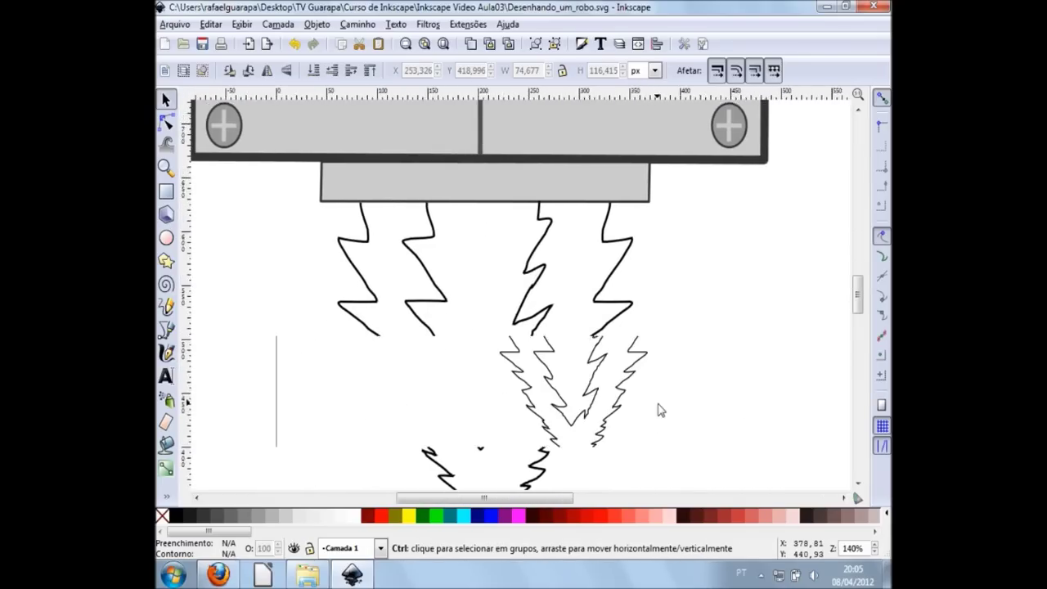
scroll(726, 411, "right", 2)
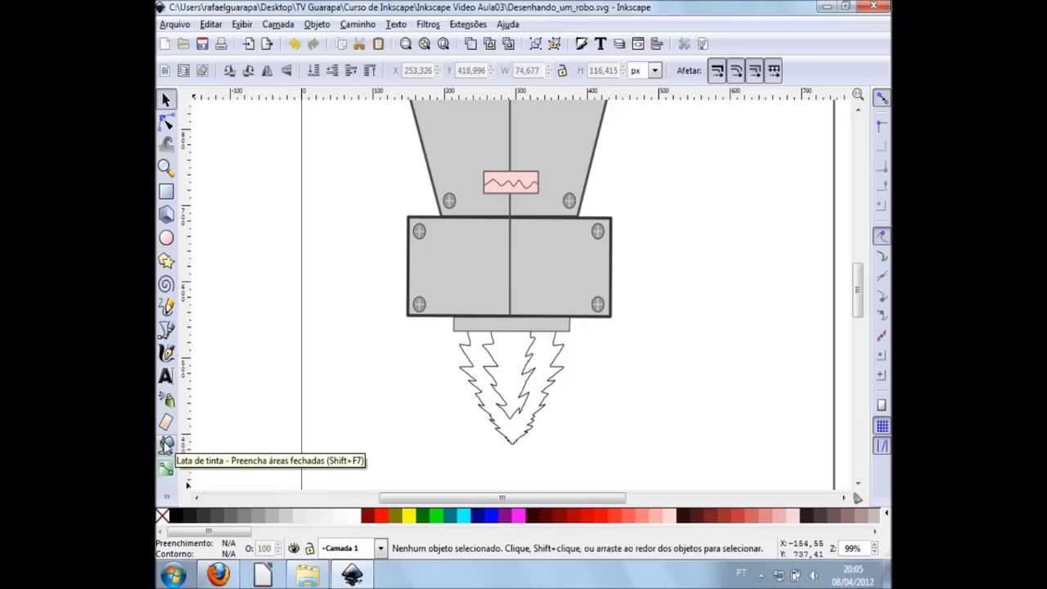
Paint-bucket the inner flame yellow, testing red and undoing it back to yellow
left_click(166, 445)
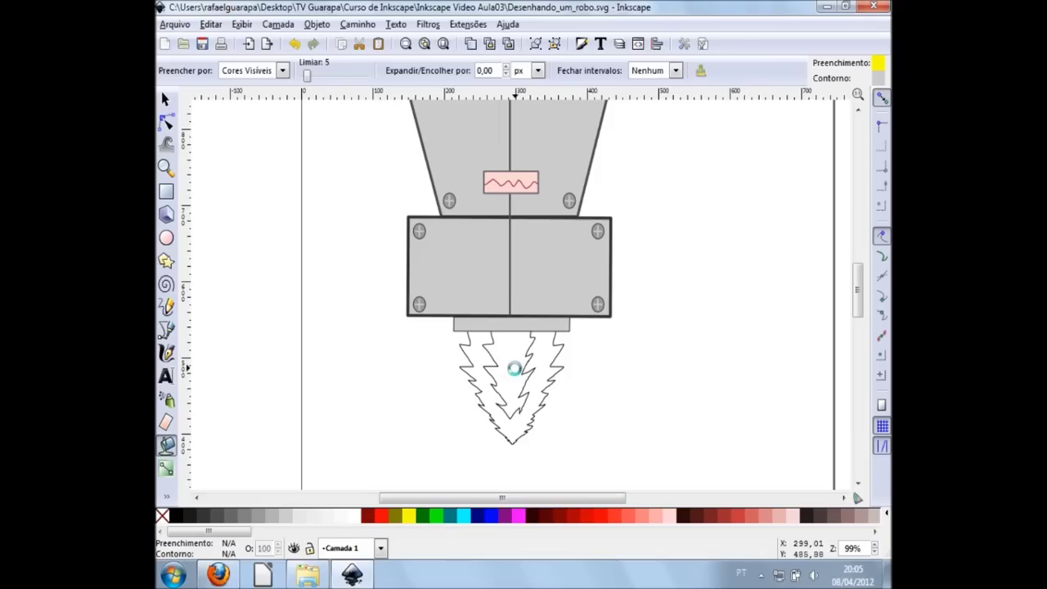
left_click(512, 369)
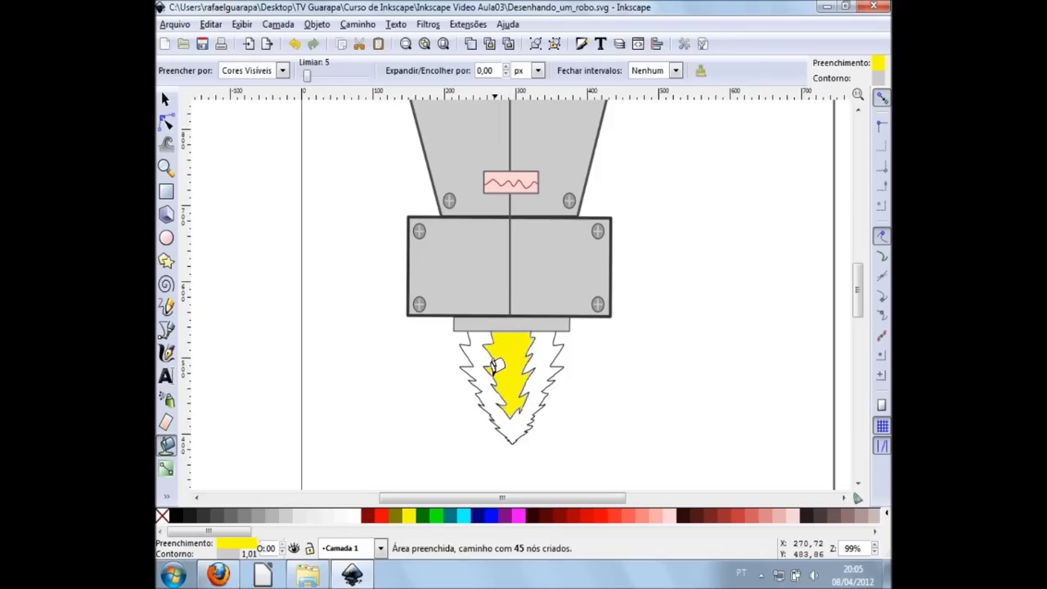
left_click(585, 520)
key("ctrl+z")
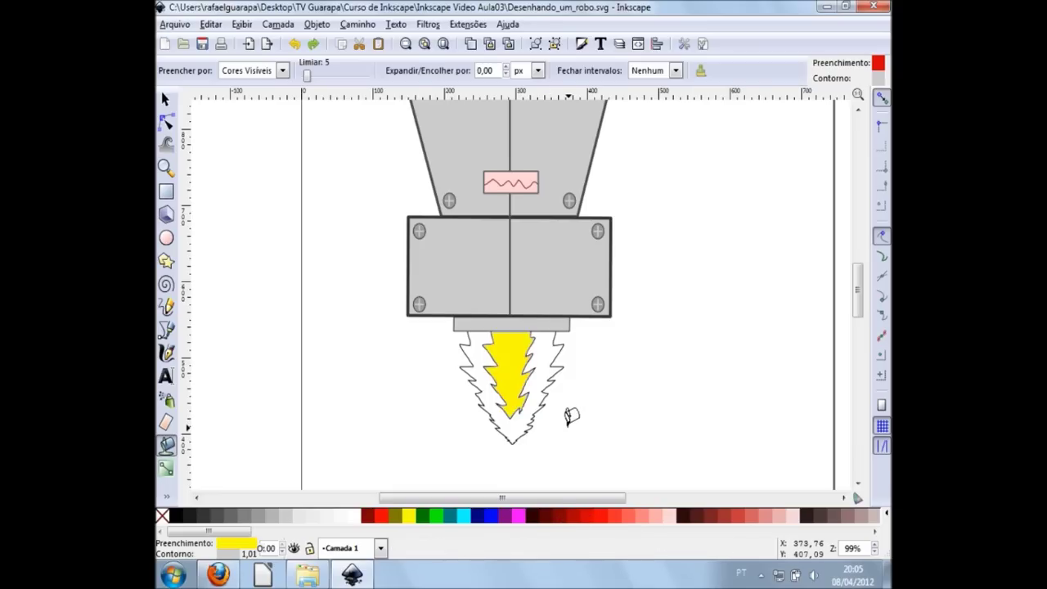
left_click(585, 520)
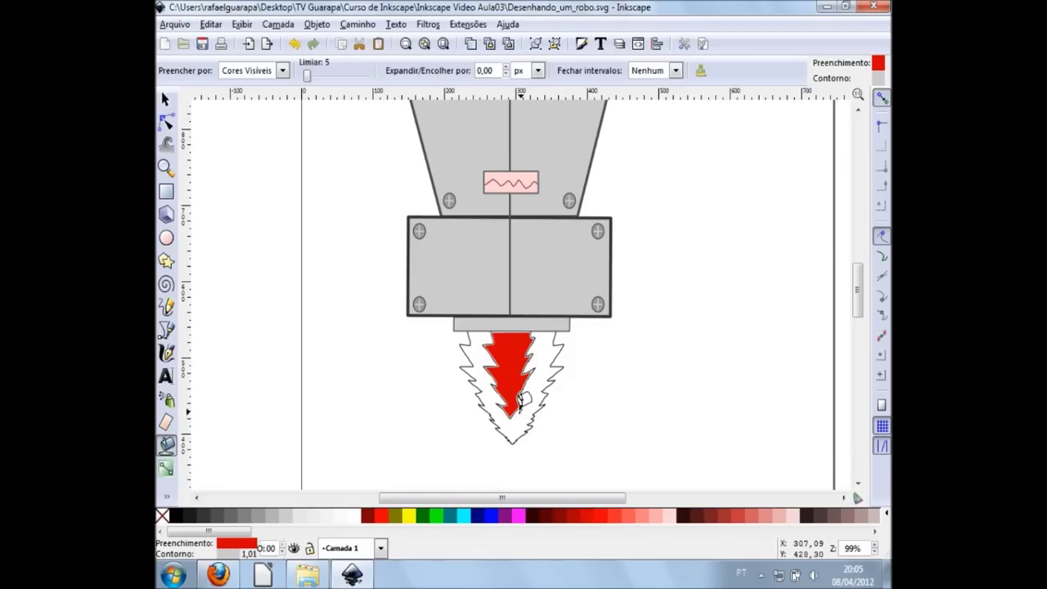
key("ctrl+z")
left_click(165, 99)
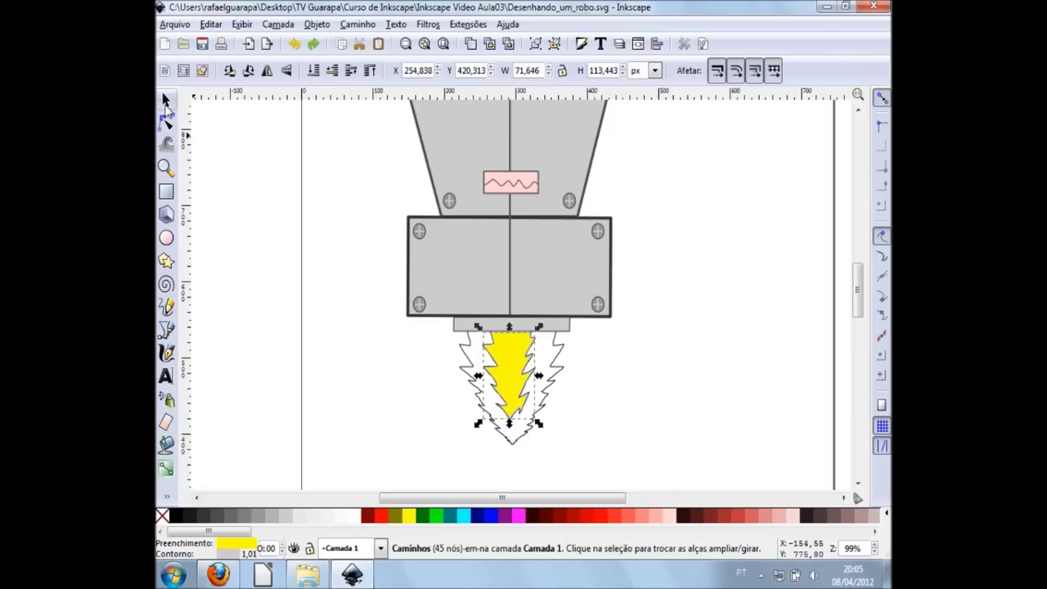
left_click(563, 358)
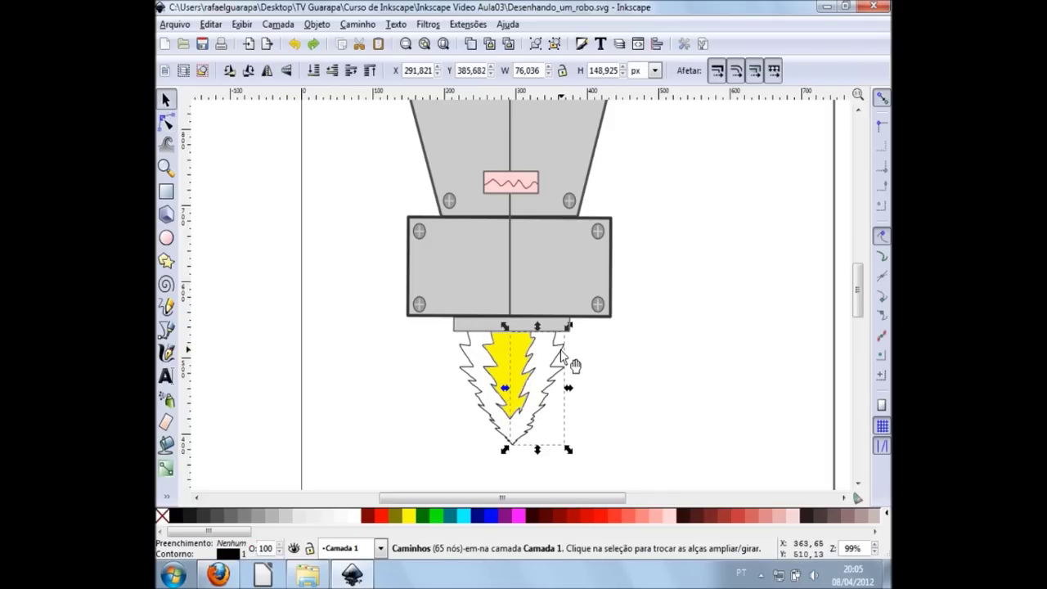
left_click(617, 413)
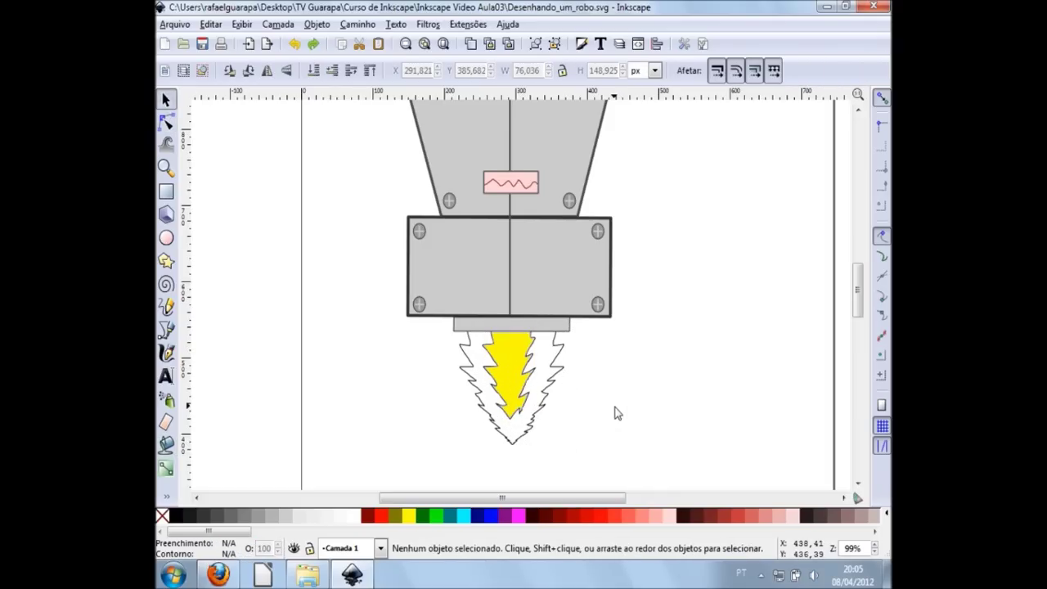
Select the yellow fill within its group, drag it out, and undo the move
left_click(513, 366)
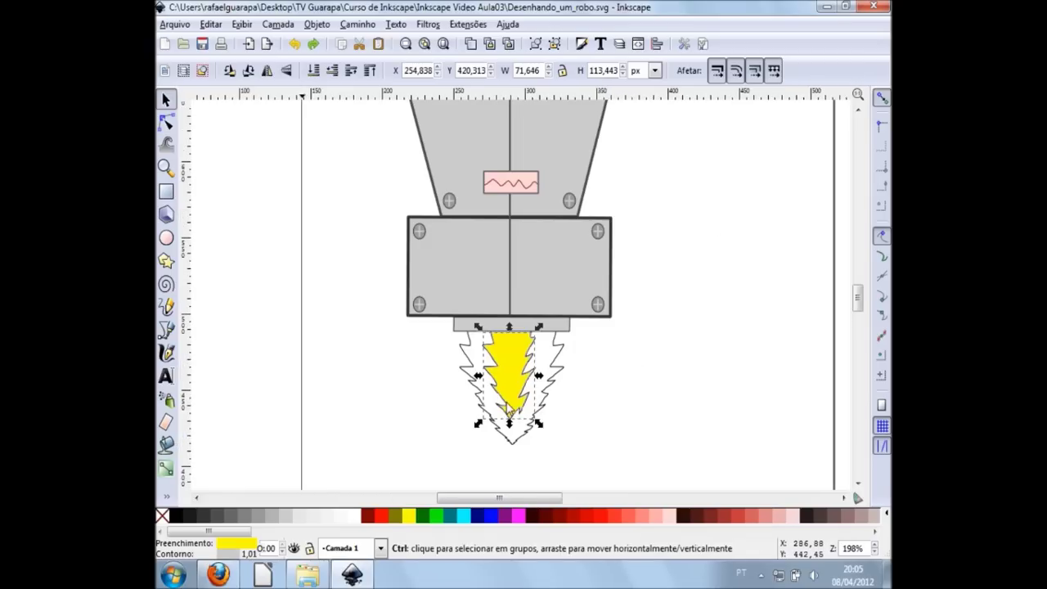
scroll(507, 409, "up", 2)
scroll(507, 409, "up", 1)
scroll(507, 409, "up", 1)
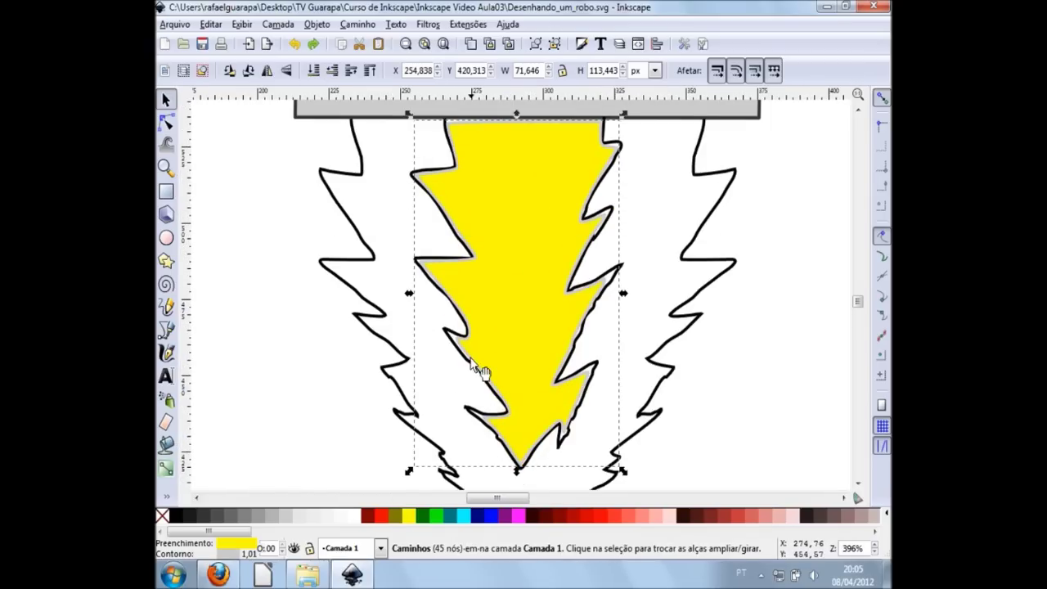
scroll(524, 307, "down", 2)
left_click(526, 310, "ctrl")
left_click_drag(526, 311, 773, 307)
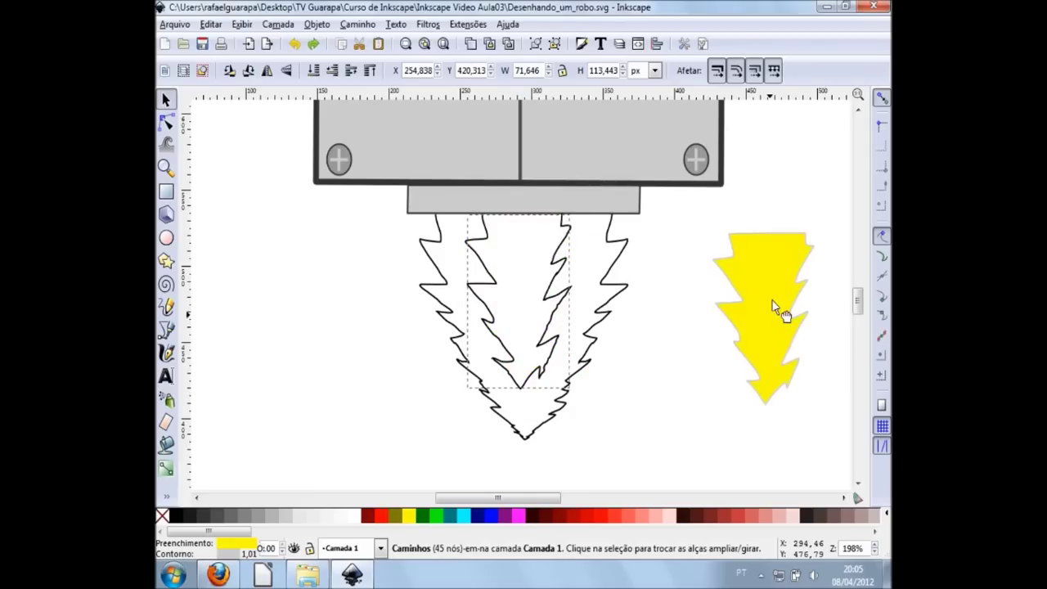
key("ctrl+z")
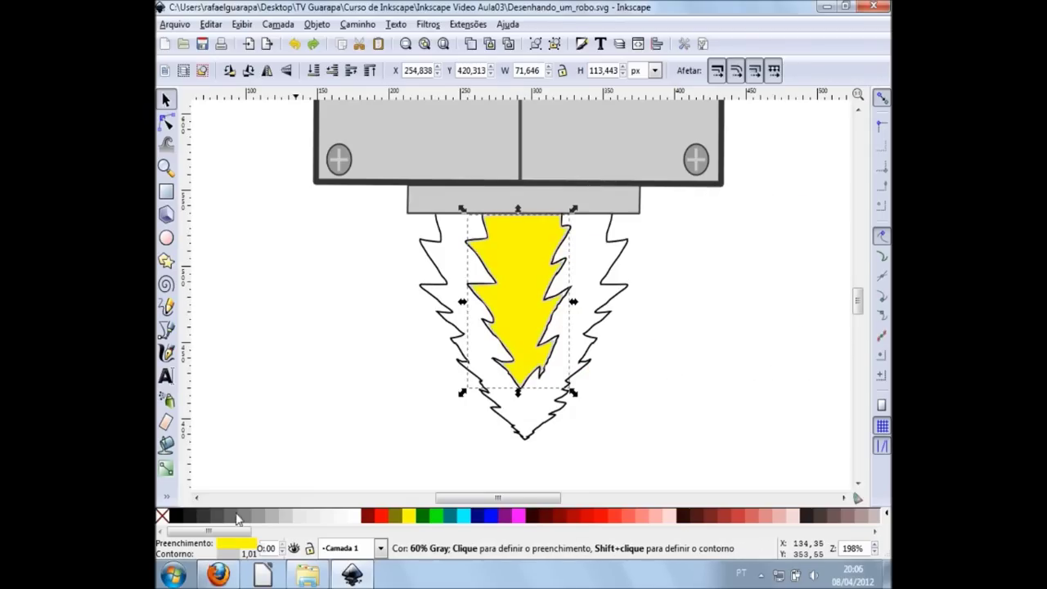
Remove the grey border from the yellow fill using a Shift-clicked palette swatch
scroll(482, 295, "up", 2, "ctrl")
scroll(474, 294, "up", 3, "ctrl")
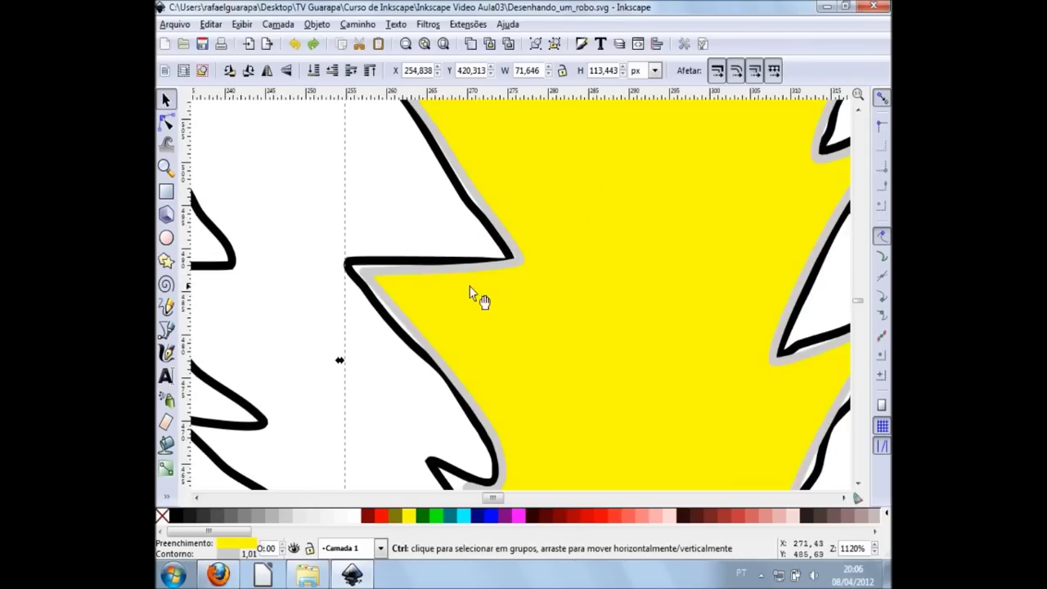
key("shift")
left_click(412, 523, "shift")
scroll(758, 278, "down", 3)
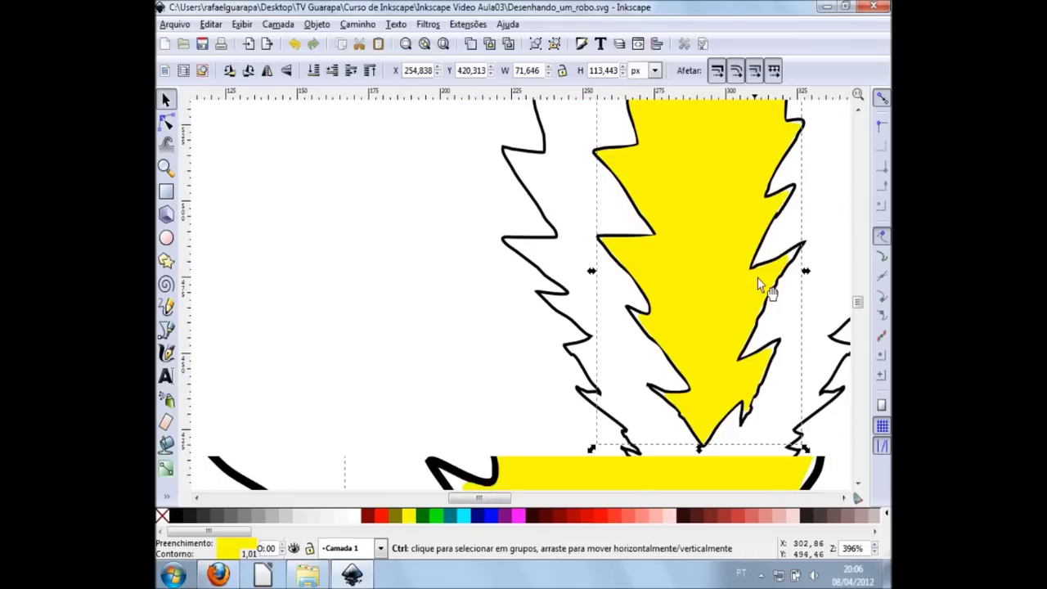
left_click(513, 437)
scroll(531, 436, "down", 2, "ctrl")
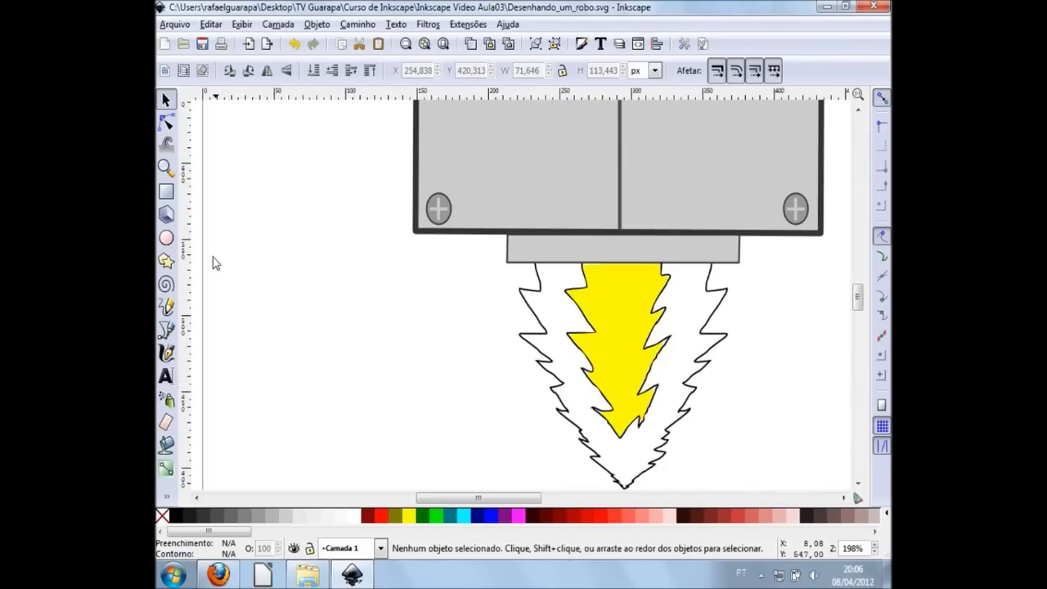
Fill the space between the flame outlines red and give it a red outline
left_click(167, 446)
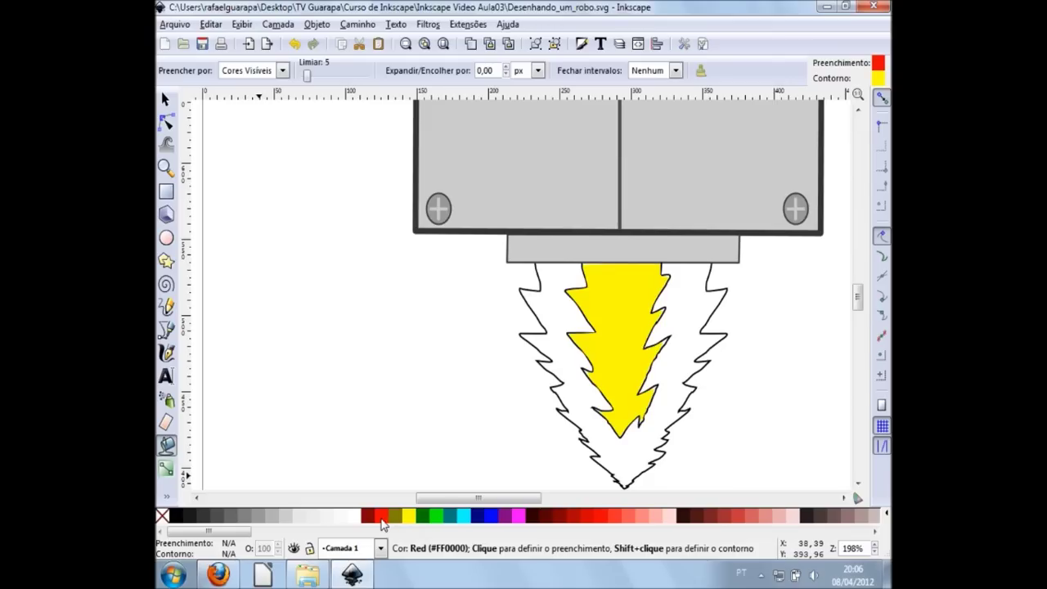
left_click(561, 336)
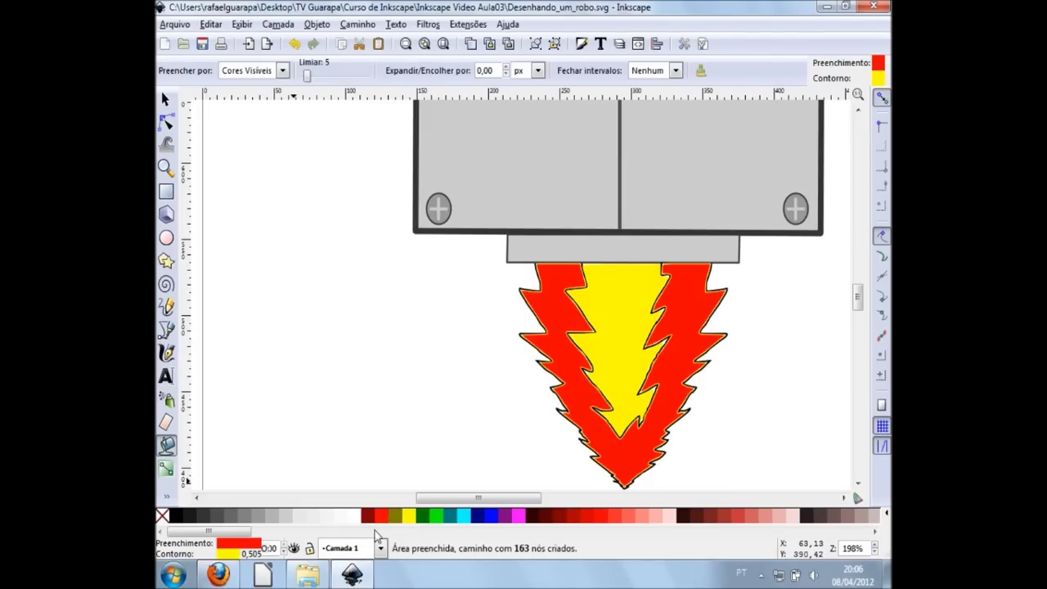
left_click(382, 519, "shift")
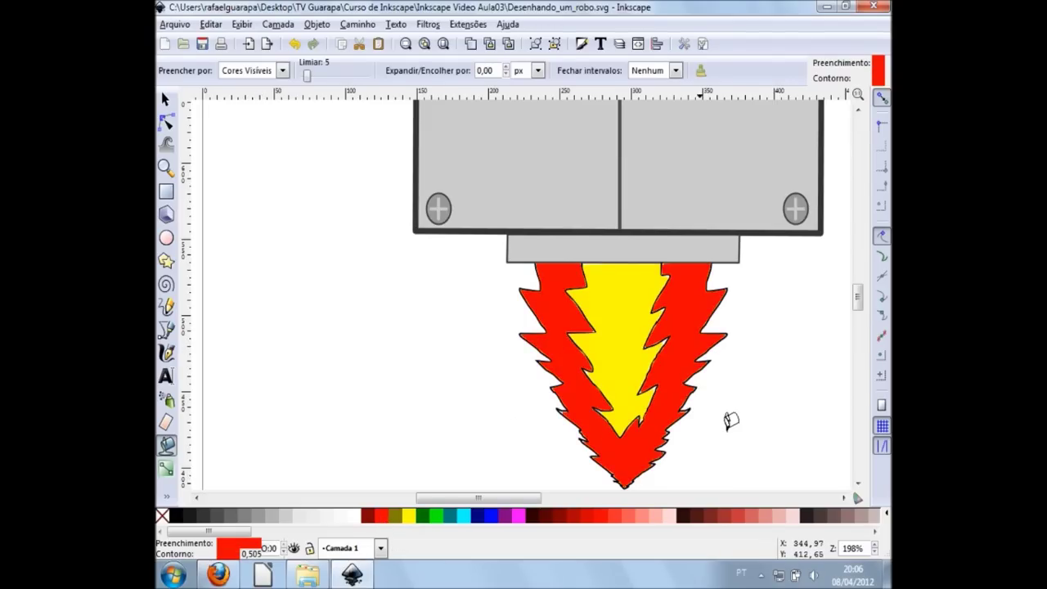
key("s")
left_click(790, 409)
Save the robot drawing to Desenhando_um_robo.svg
scroll(788, 414, "down", 3)
scroll(788, 415, "up", 2)
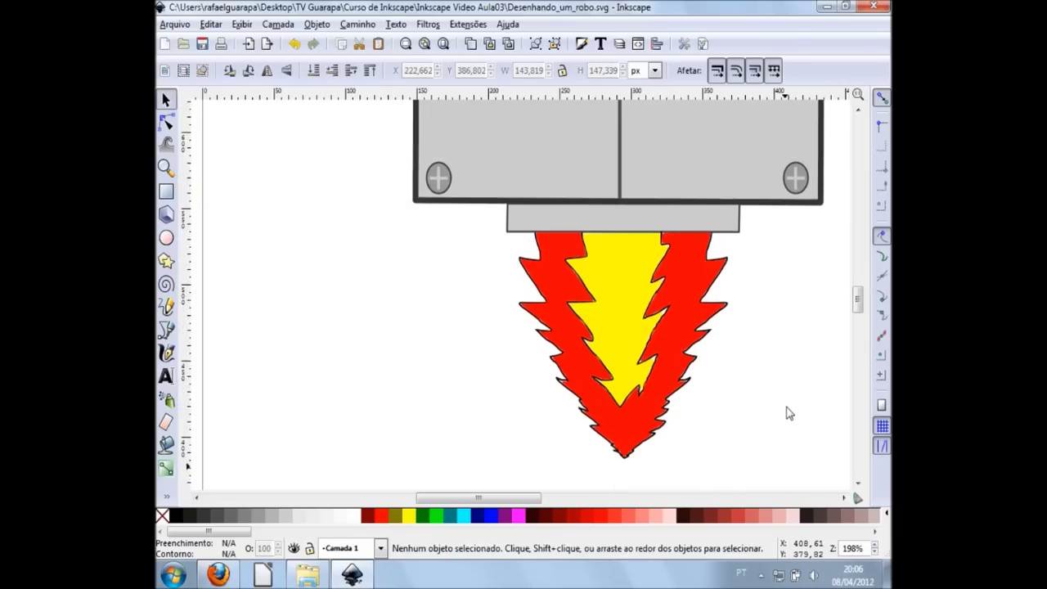
scroll(787, 415, "up", 1)
scroll(787, 415, "down", 3, "ctrl")
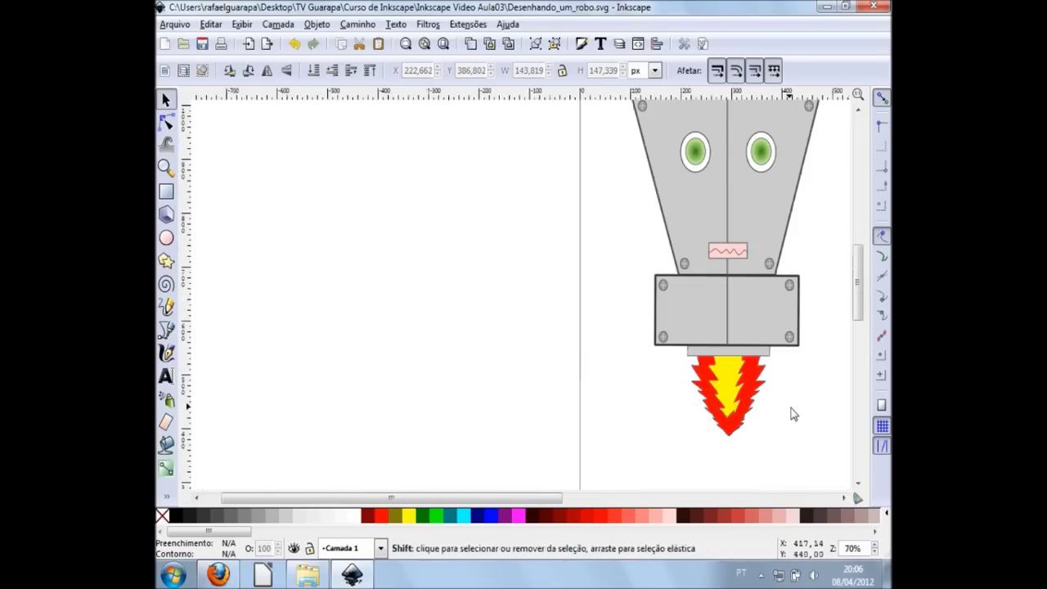
scroll(790, 416, "right", 3)
scroll(711, 392, "right", 3)
scroll(701, 390, "up", 4)
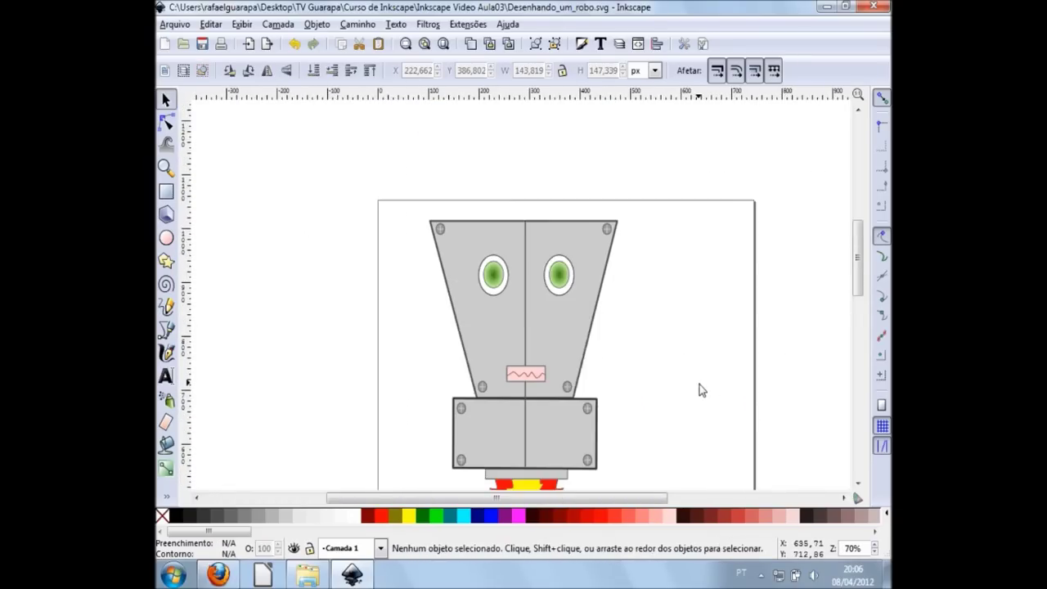
scroll(698, 385, "down", 3)
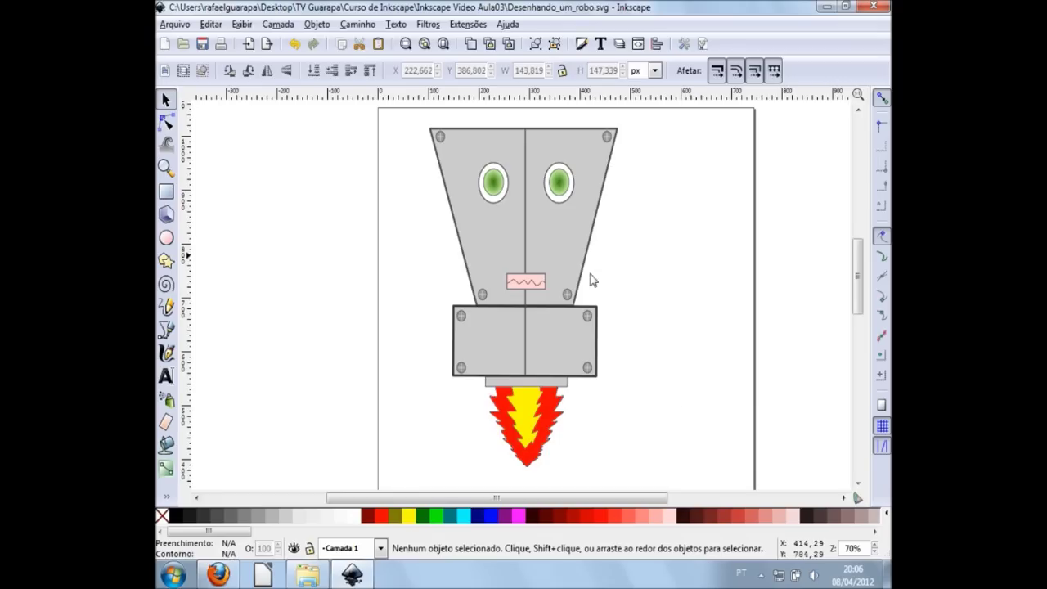
scroll(519, 154, "up", 5)
scroll(518, 166, "down", 5)
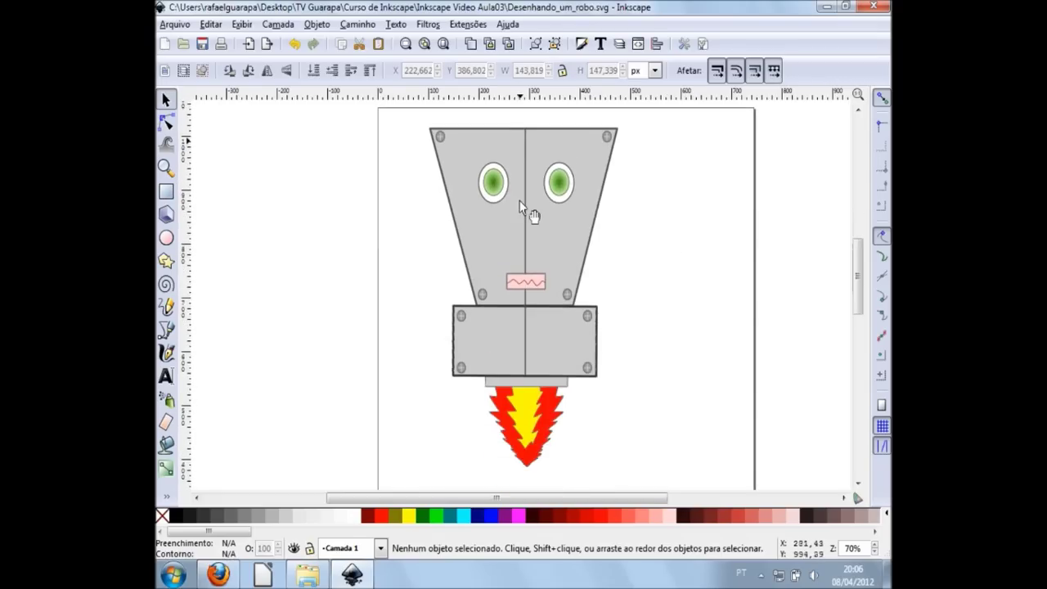
left_click(203, 46)
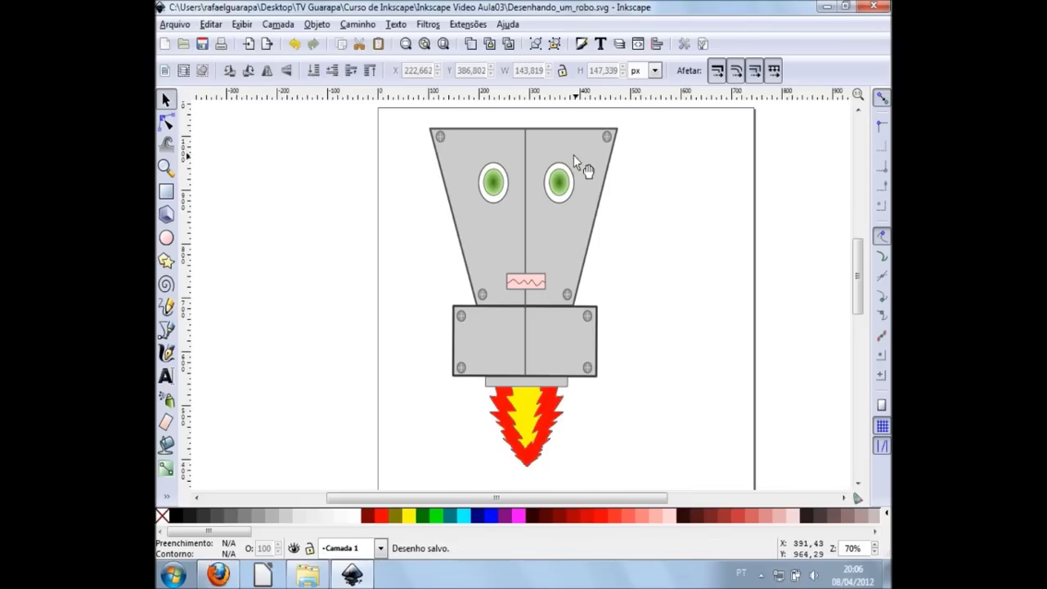
scroll(576, 210, "up", 2, "ctrl")
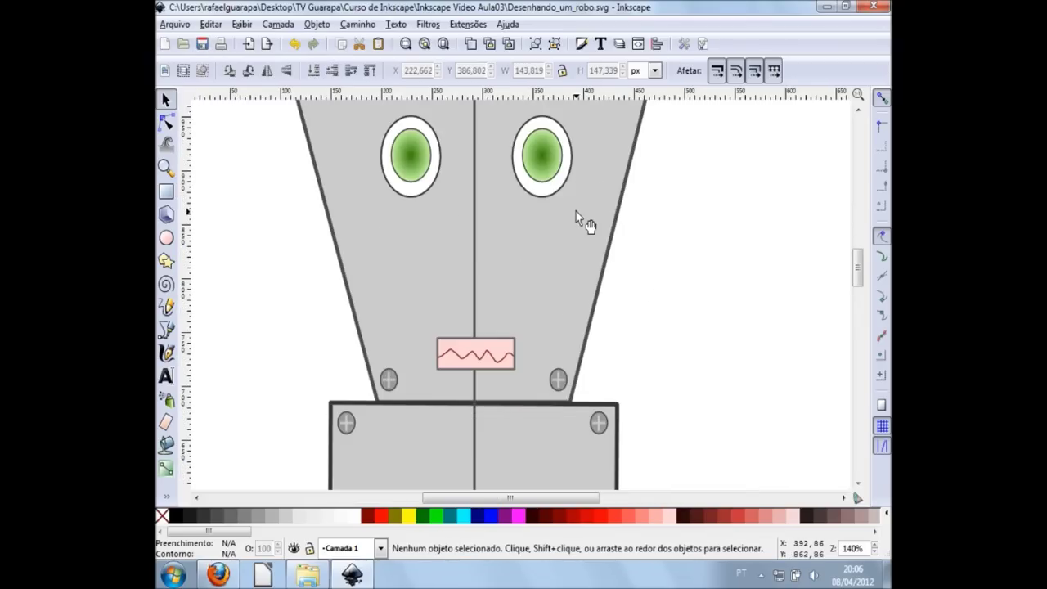
scroll(642, 288, "down", 1, "ctrl")
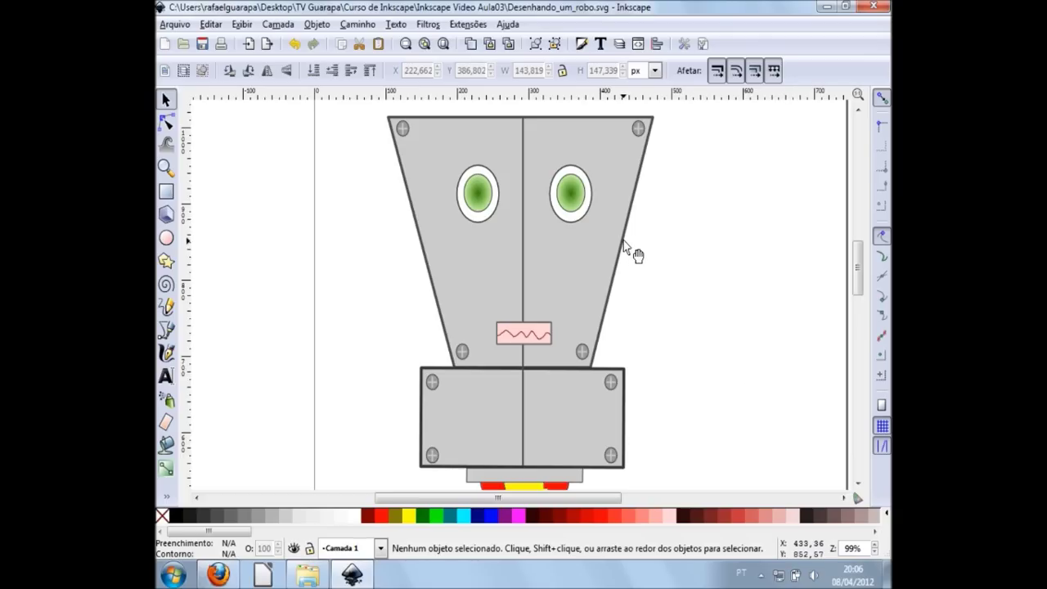
Draw a straight Pencil line from the head's right edge diagonally down-right
left_click(167, 306)
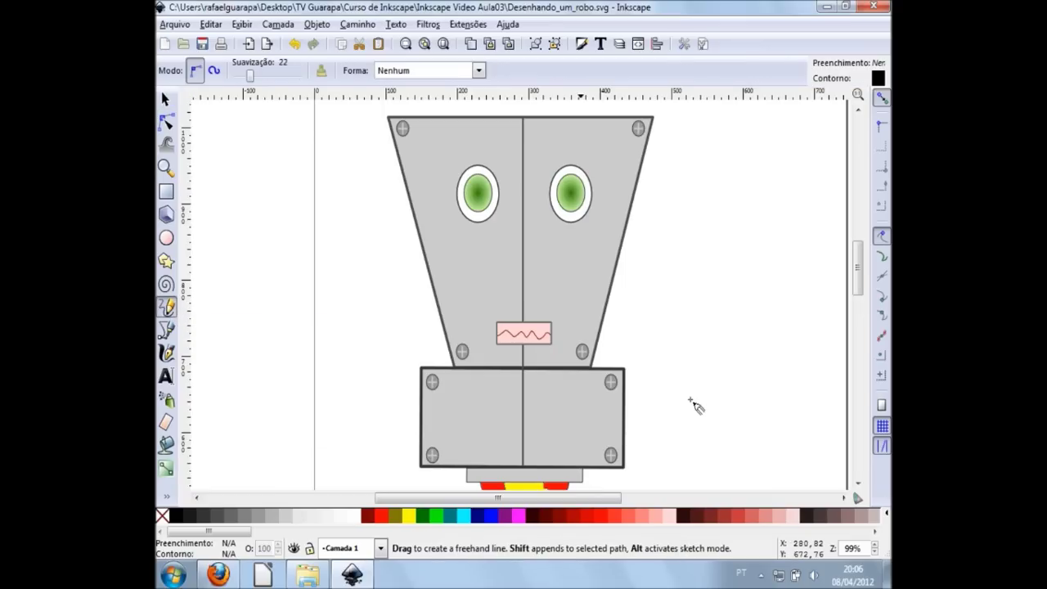
left_click(622, 244)
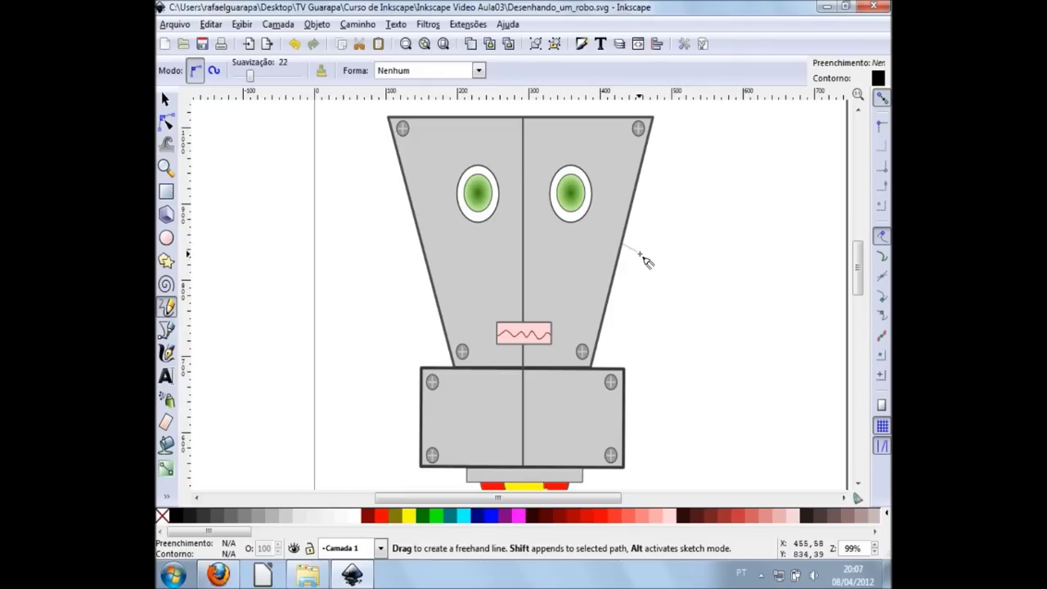
left_click(628, 241)
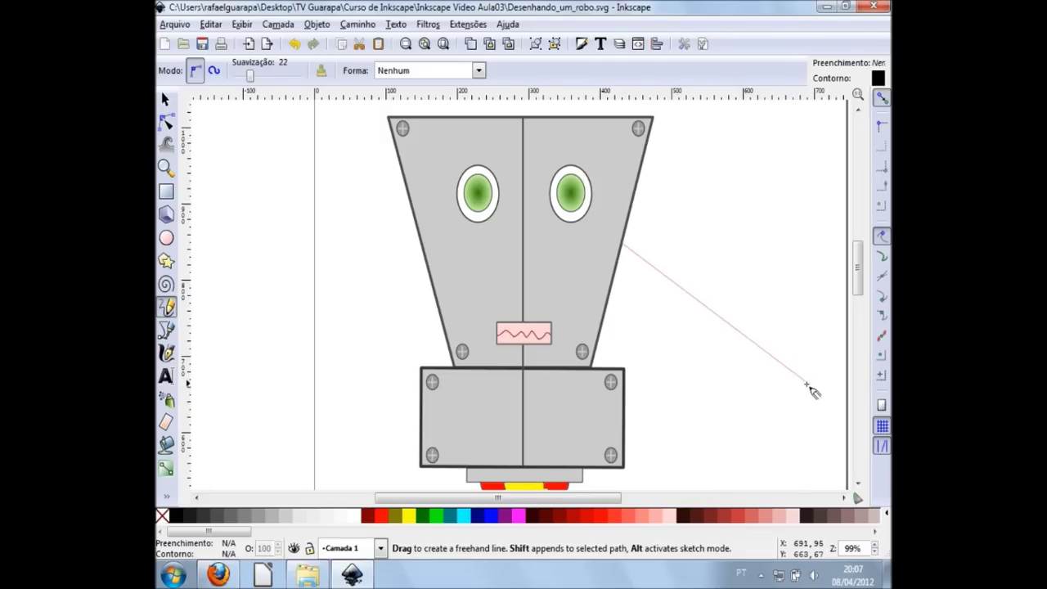
left_click(792, 381)
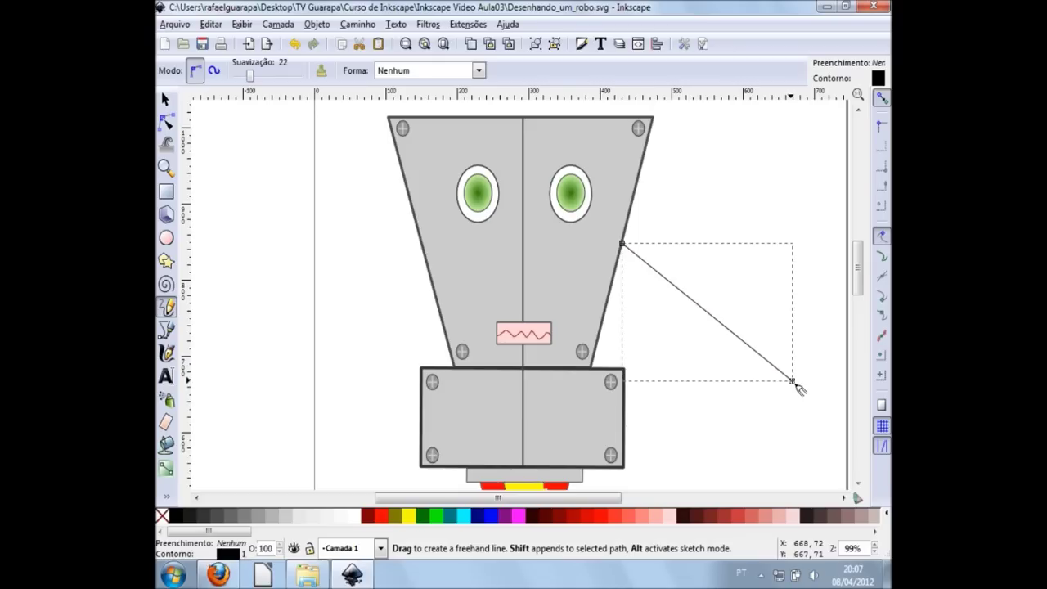
scroll(773, 348, "up", 1, "ctrl")
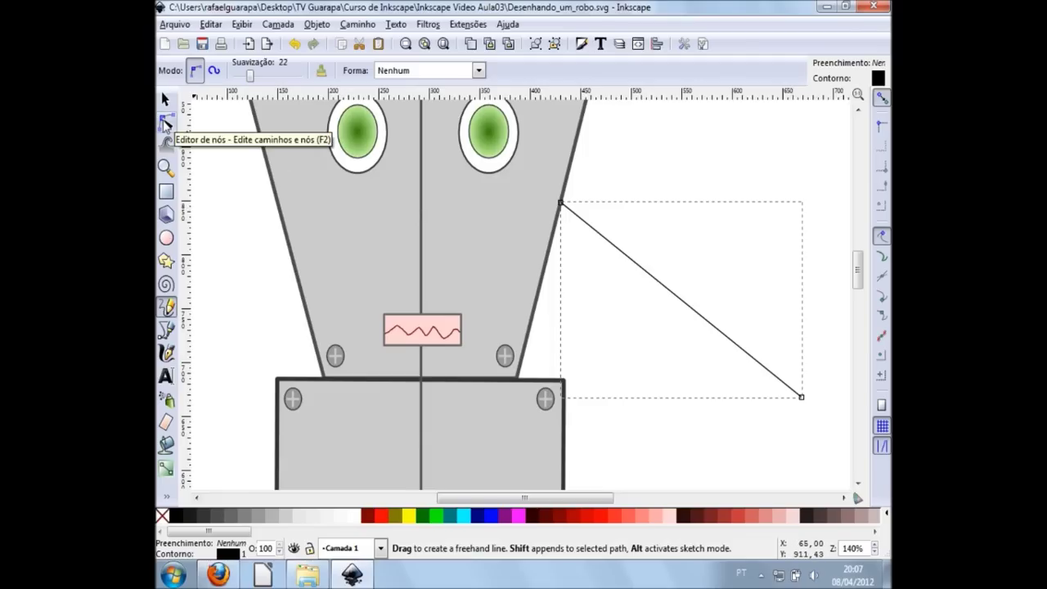
Convert the line to an editable path and bend it into a curve
left_click(166, 123)
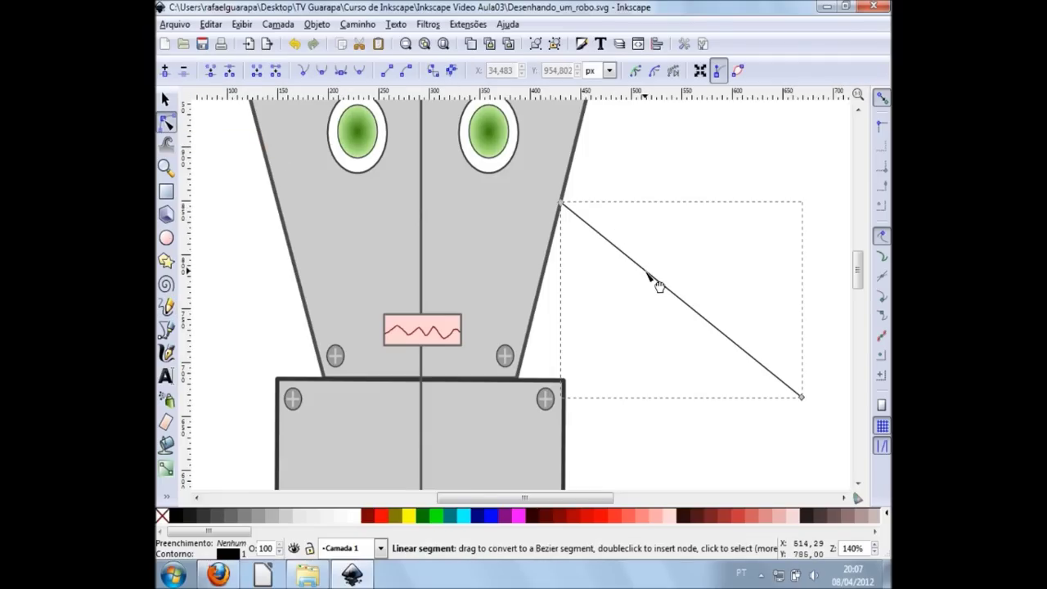
left_click(436, 72)
scroll(714, 307, "up", 2)
scroll(701, 343, "down", 1)
scroll(783, 357, "right", 3)
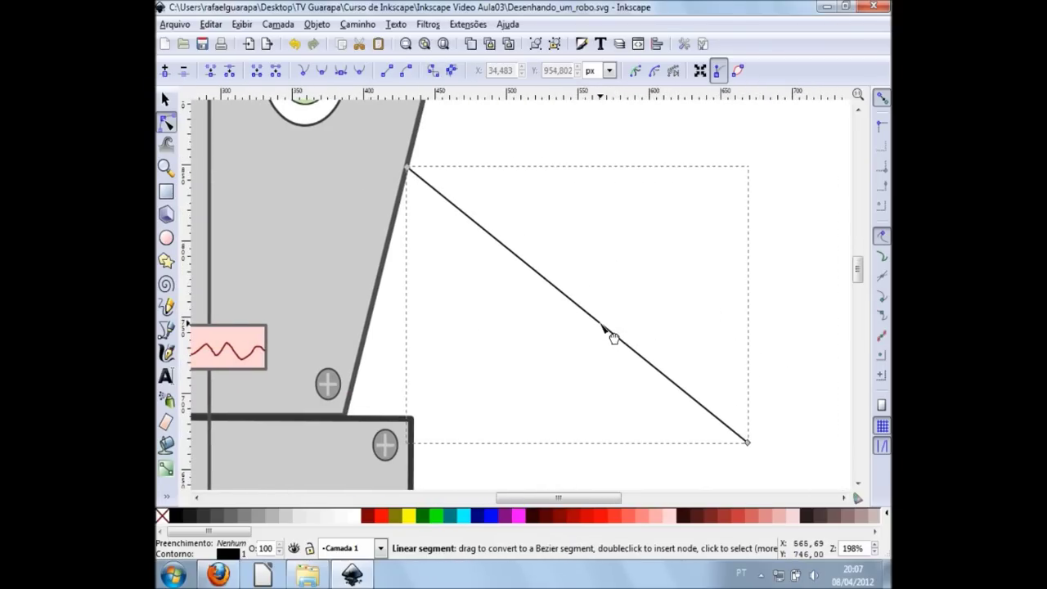
mouse_move(603, 327)
left_mouse_down()
mouse_move(596, 261)
mouse_move(647, 217)
mouse_move(554, 415)
mouse_move(659, 229)
mouse_move(643, 250)
mouse_move(624, 247)
left_mouse_up()
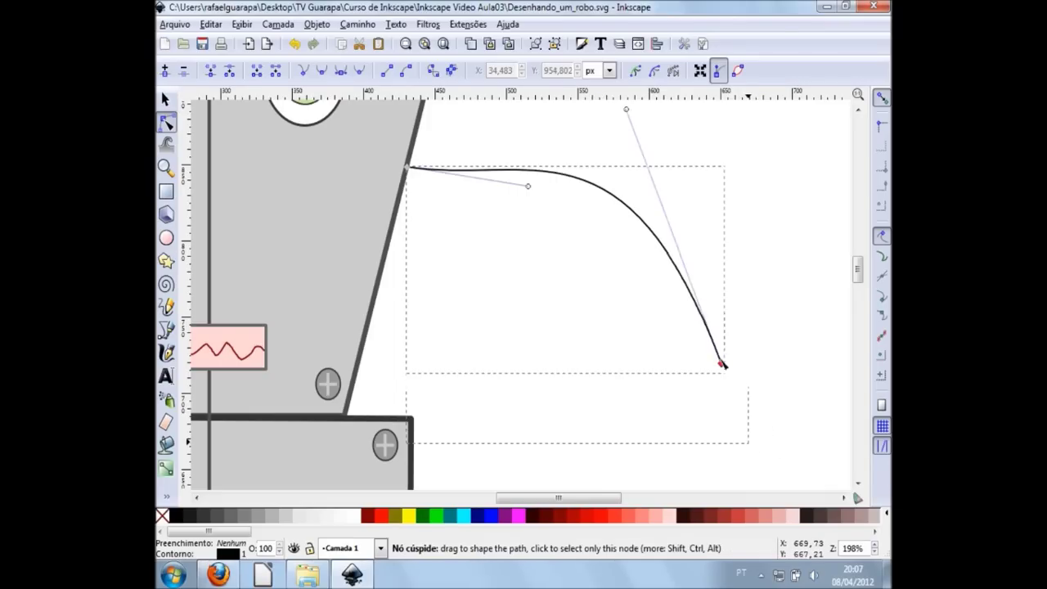
mouse_move(751, 447)
left_mouse_down()
mouse_move(520, 235)
mouse_move(767, 487)
mouse_move(746, 441)
left_mouse_up()
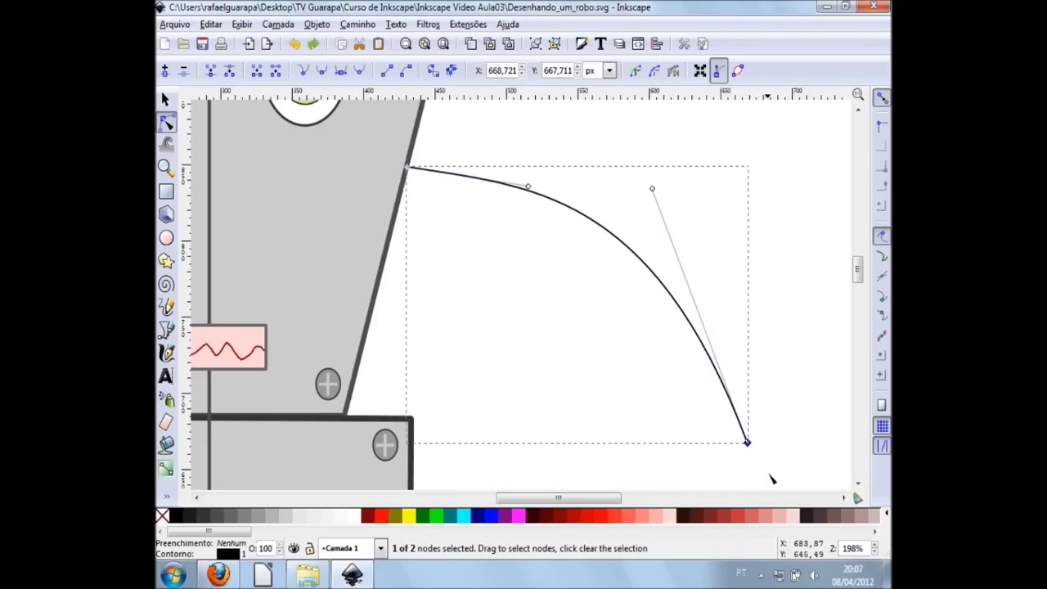
Adjust the curve's handles to arch the arm downward, then deselect it
scroll(771, 479, "down", 1)
scroll(798, 462, "down", 1)
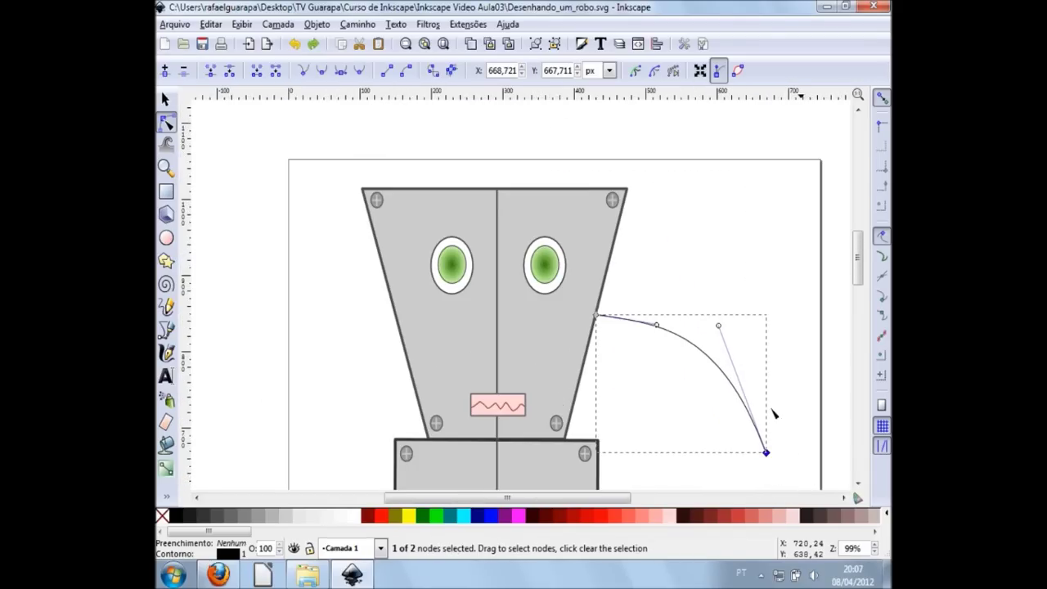
mouse_move(718, 326)
left_mouse_down()
mouse_move(741, 324)
mouse_move(724, 321)
left_mouse_up()
mouse_move(657, 325)
left_mouse_down()
mouse_move(684, 227)
mouse_move(678, 163)
left_mouse_up()
key("ctrl+z")
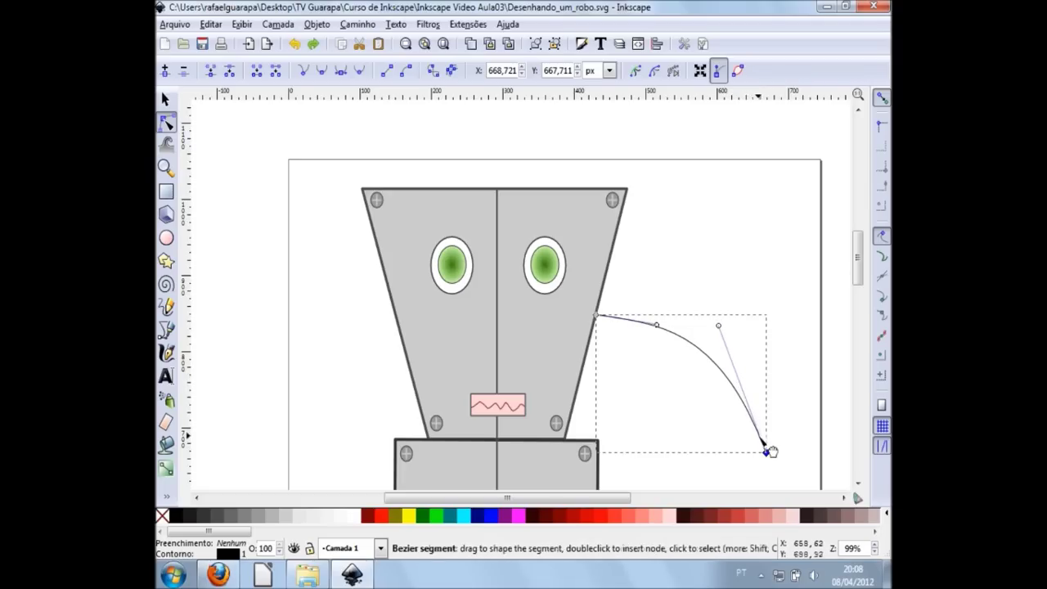
key("s")
left_click(791, 411)
Duplicate the upper arm curve and nudge the copy down and left beneath it
scroll(791, 421, "down", 3)
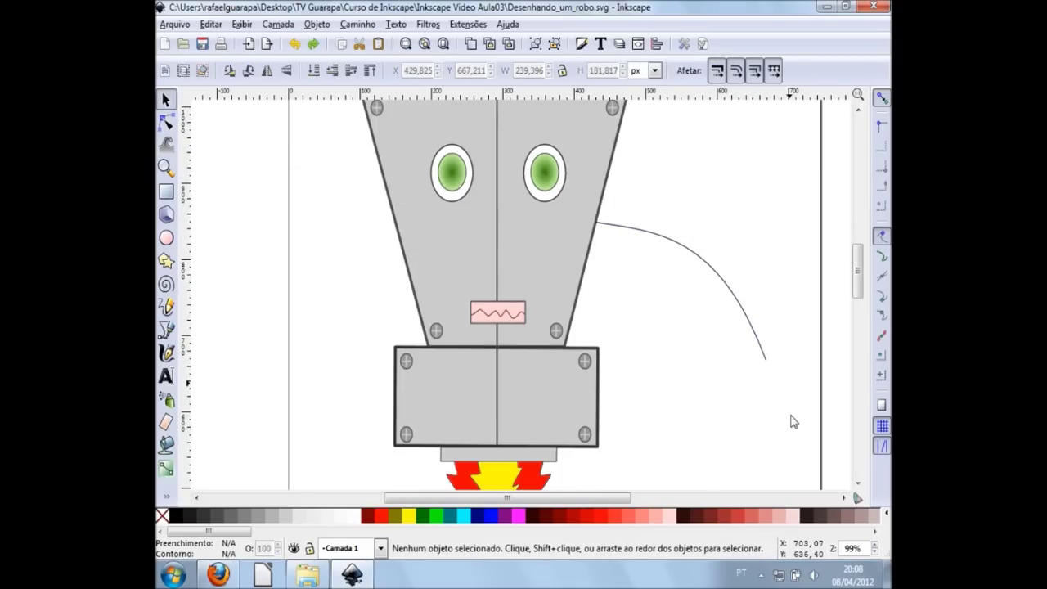
scroll(772, 355, "right", 2, "shift")
scroll(751, 355, "right", 2, "shift")
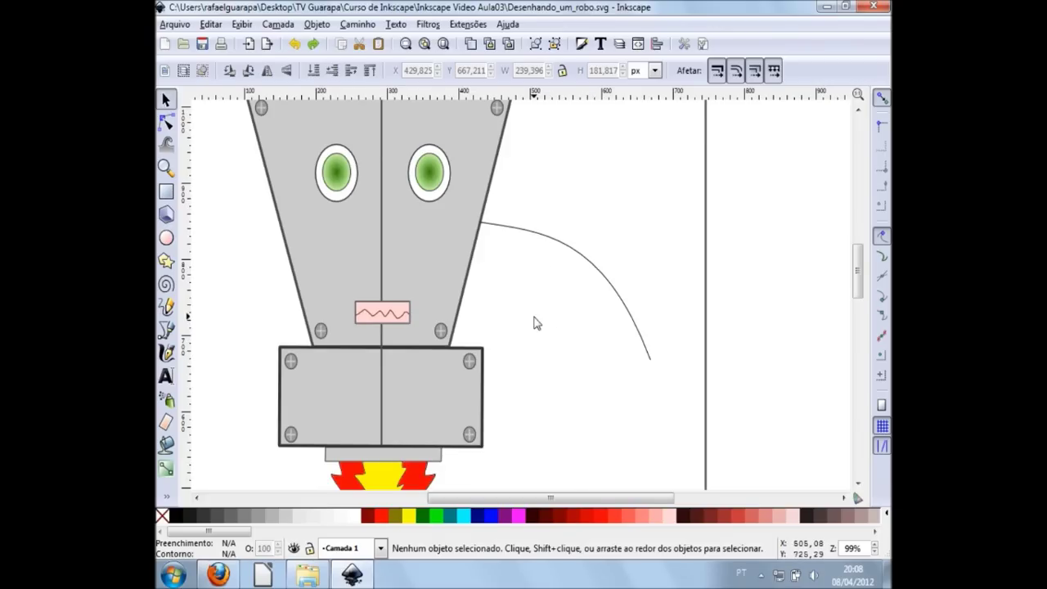
scroll(530, 315, "up", 1, "ctrl")
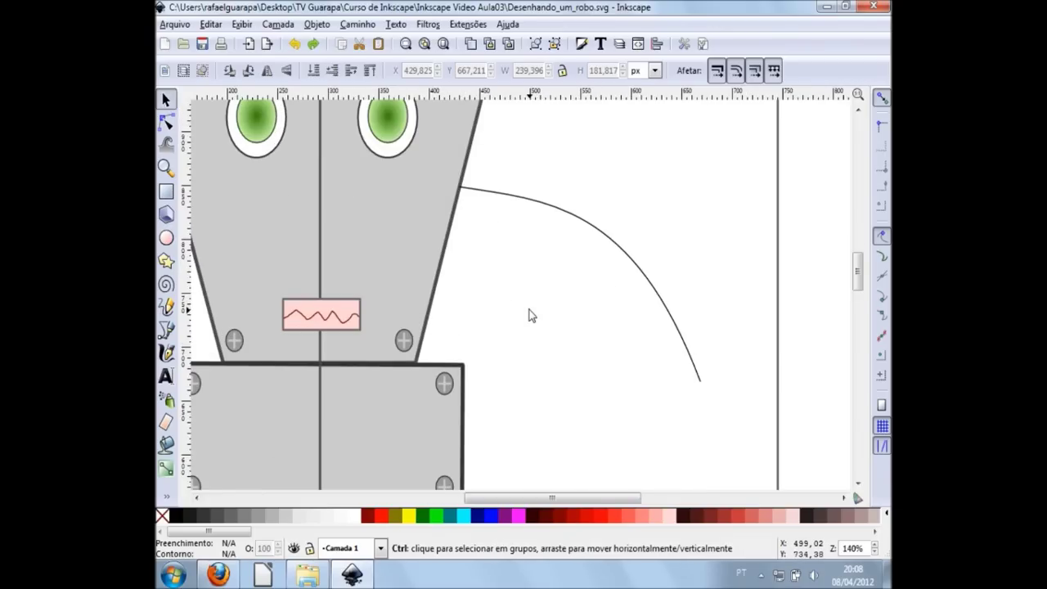
left_click(558, 221)
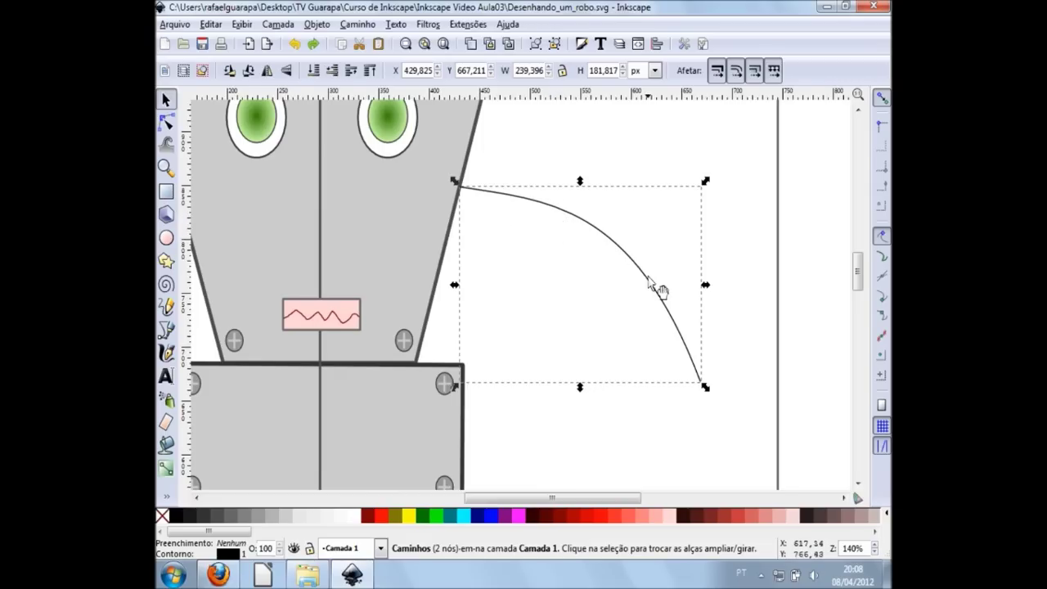
left_click(473, 45)
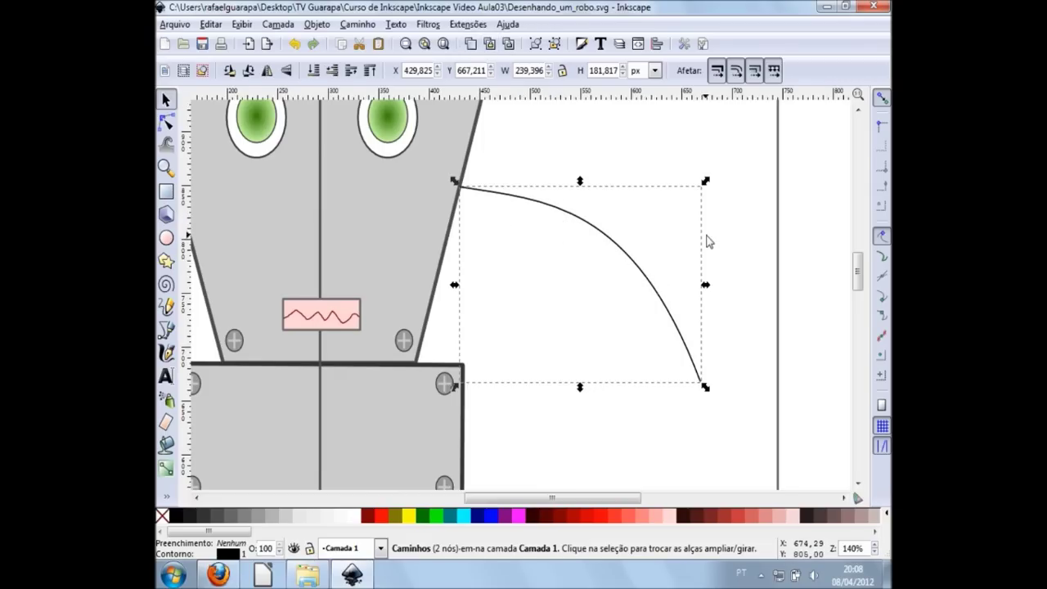
key("Left")
key("Down")
key("Down")
key("Down")
key("Down")
key("Down")
key("Down")
key("Down")
key("Down")
key("Down")
key("Left")
key("Left")
key("Left")
key("Left")
key("Left")
key("Left")
key("Left")
key("Left")
key("Down")
key("Down")
key("Down")
key("Right")
key("Right")
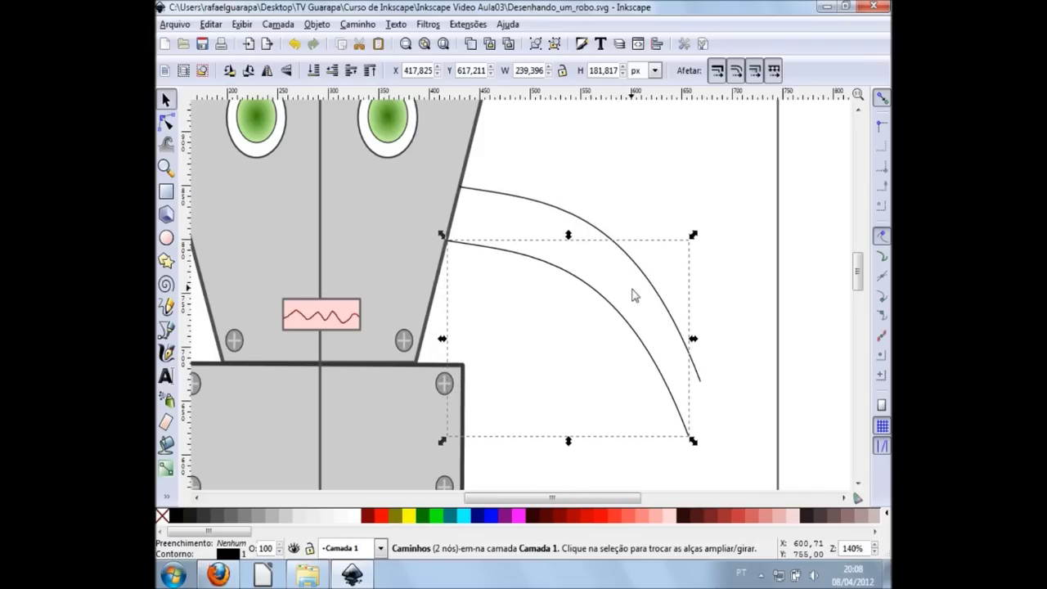
key("Down")
key("Down")
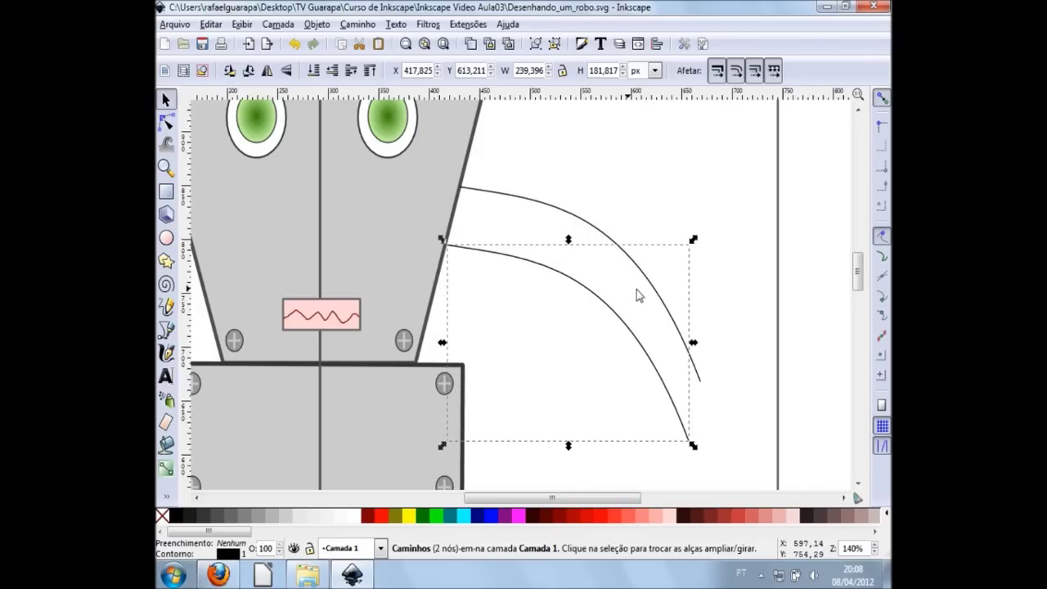
Pull the lower curve's end node up-left and shrink it slightly to form the arm's second edge
left_click(166, 123)
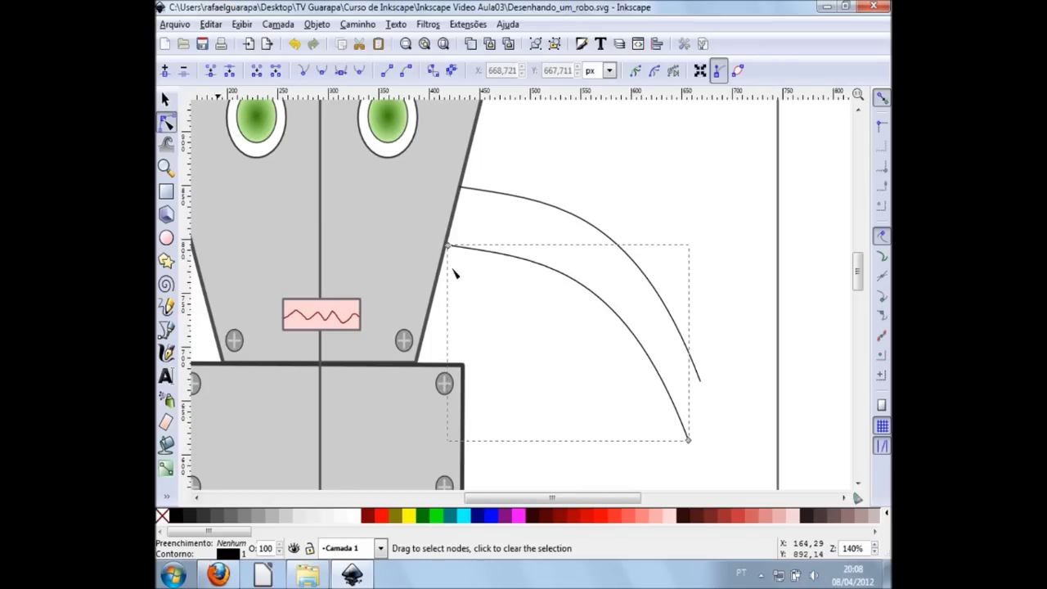
mouse_move(691, 443)
left_mouse_down()
mouse_move(672, 400)
mouse_move(688, 440)
left_mouse_up()
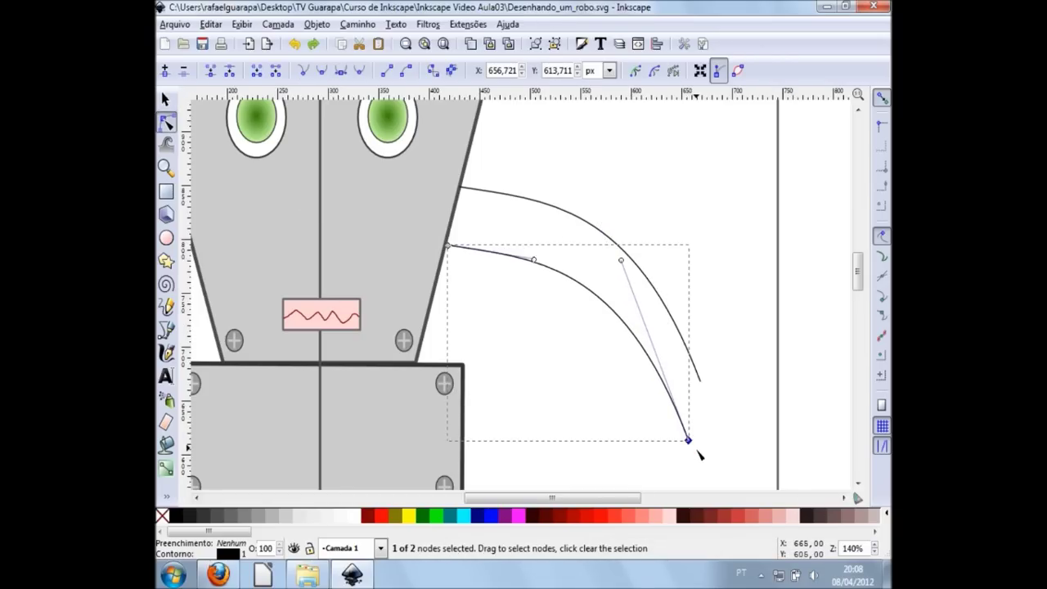
key("s")
scroll(697, 450, "down", 1)
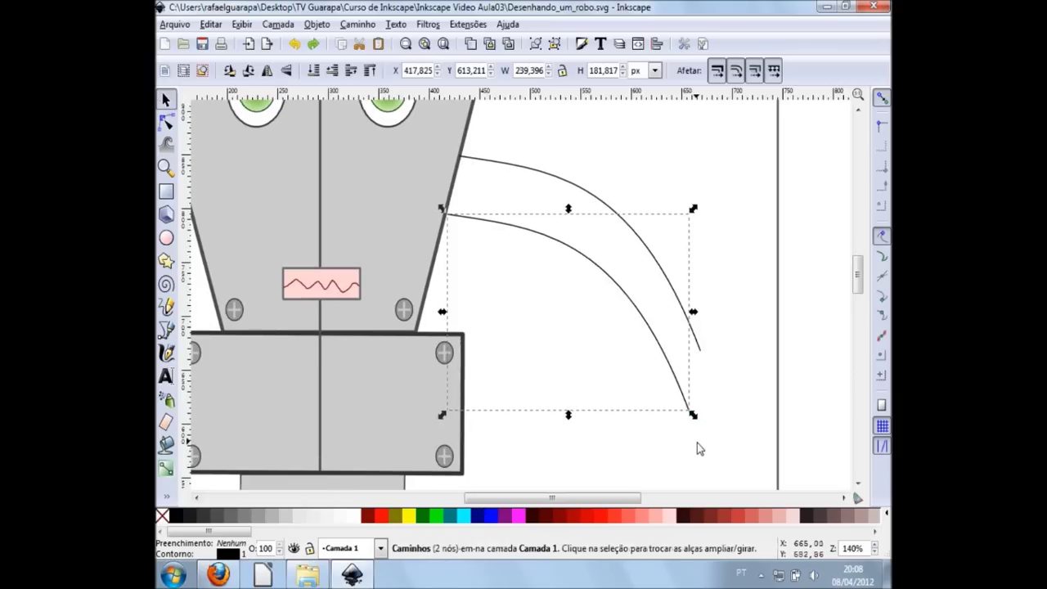
left_click(166, 121)
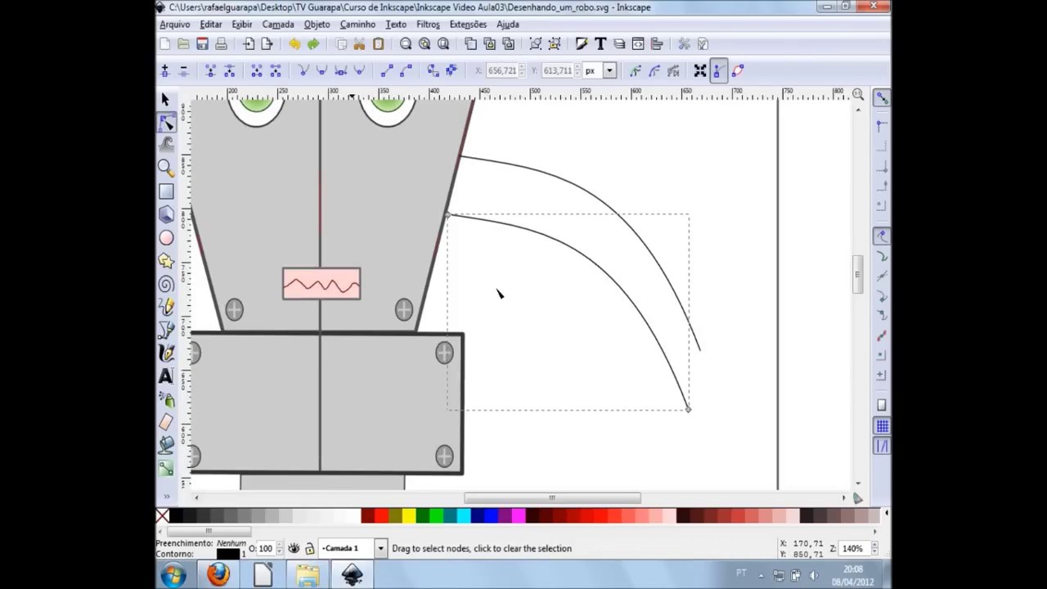
mouse_move(689, 414)
left_mouse_down()
mouse_move(677, 391)
mouse_move(545, 286)
mouse_move(705, 369)
mouse_move(720, 418)
mouse_move(630, 466)
mouse_move(732, 421)
mouse_move(688, 409)
left_mouse_up()
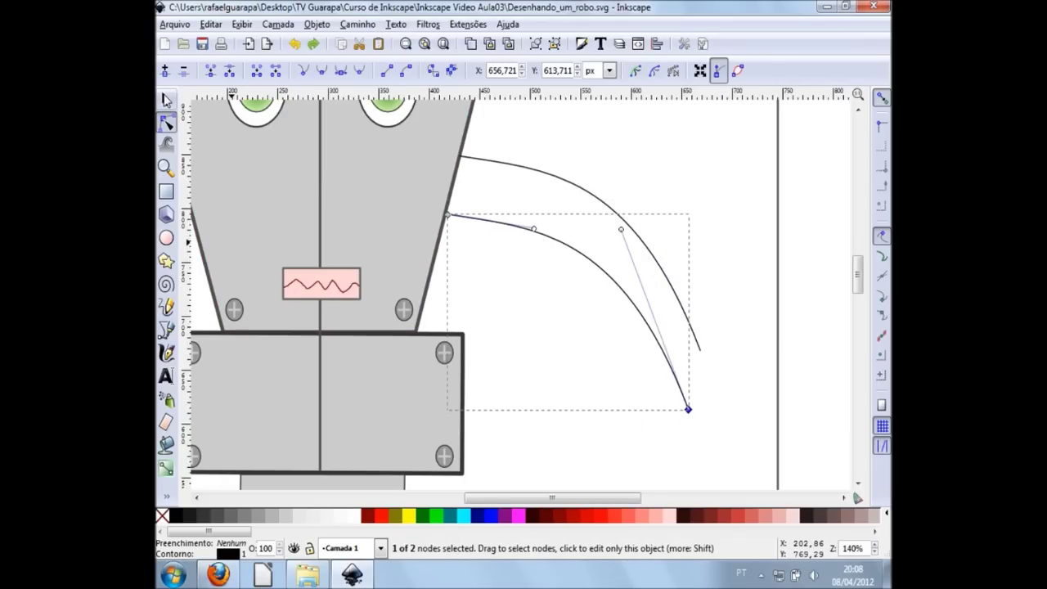
left_click(166, 100)
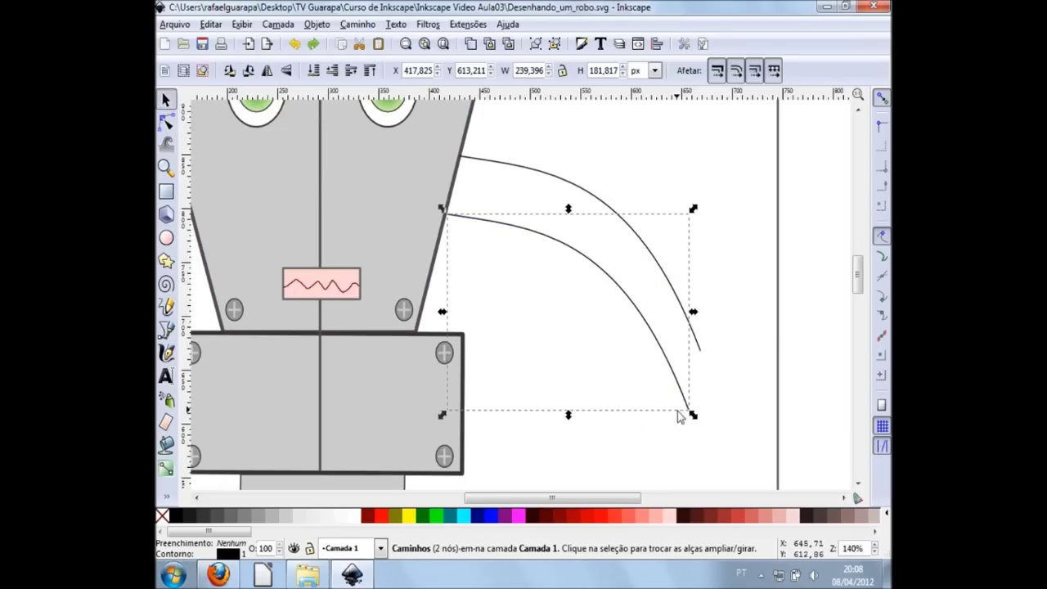
left_click_drag(692, 416, 673, 377)
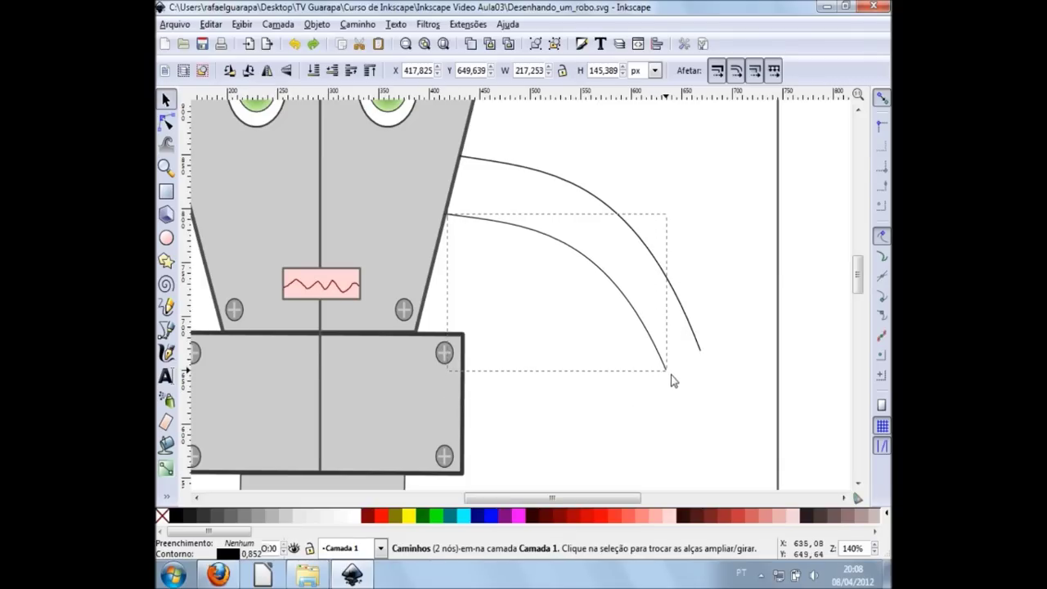
left_click(739, 385)
scroll(740, 386, "down", 2)
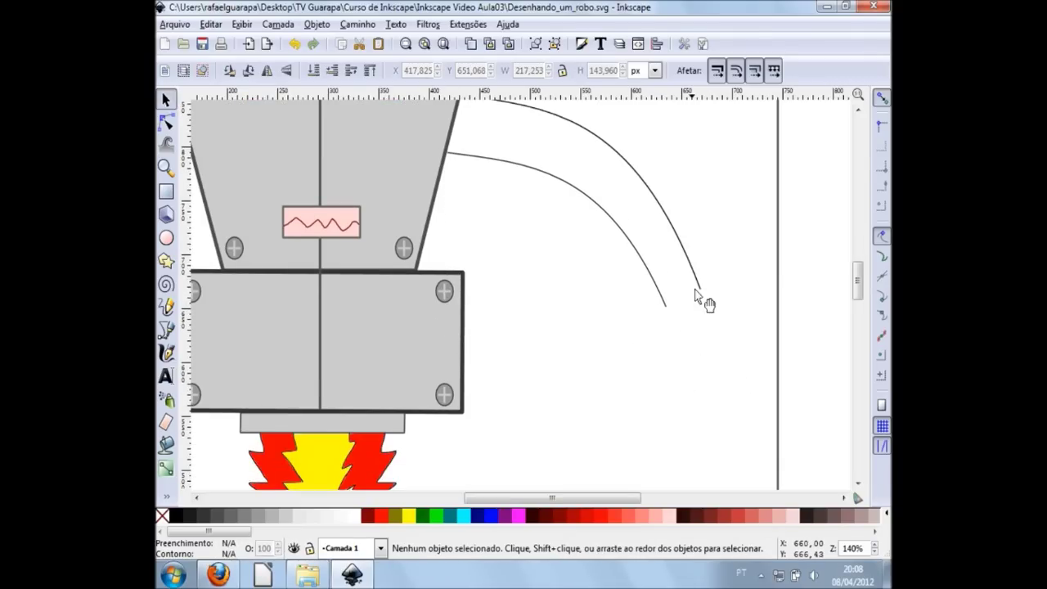
Draw a circle at the lower ends of the two arm curves
left_click(168, 237)
left_click_drag(746, 292, 661, 385)
key("F1")
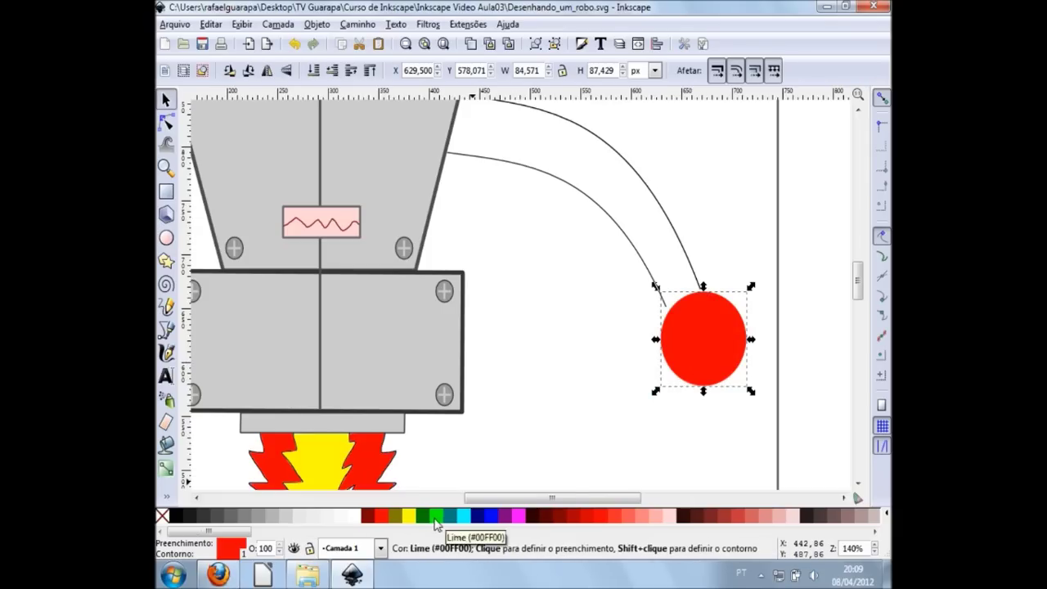
Give the circle a dark green fill and outline and move it onto the arm ends
left_click_drag(216, 533, 425, 534)
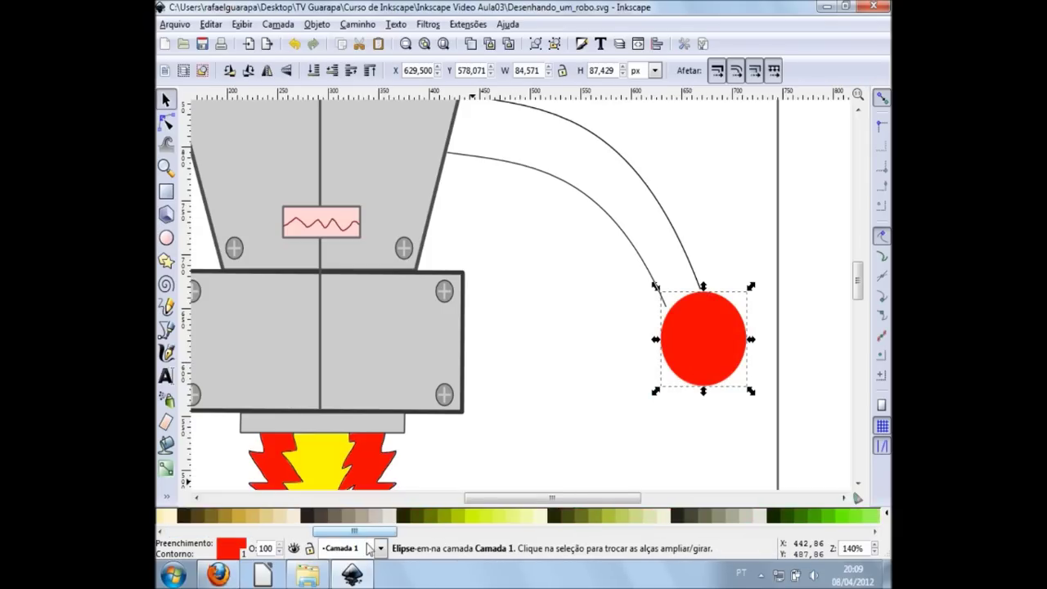
left_click(353, 518)
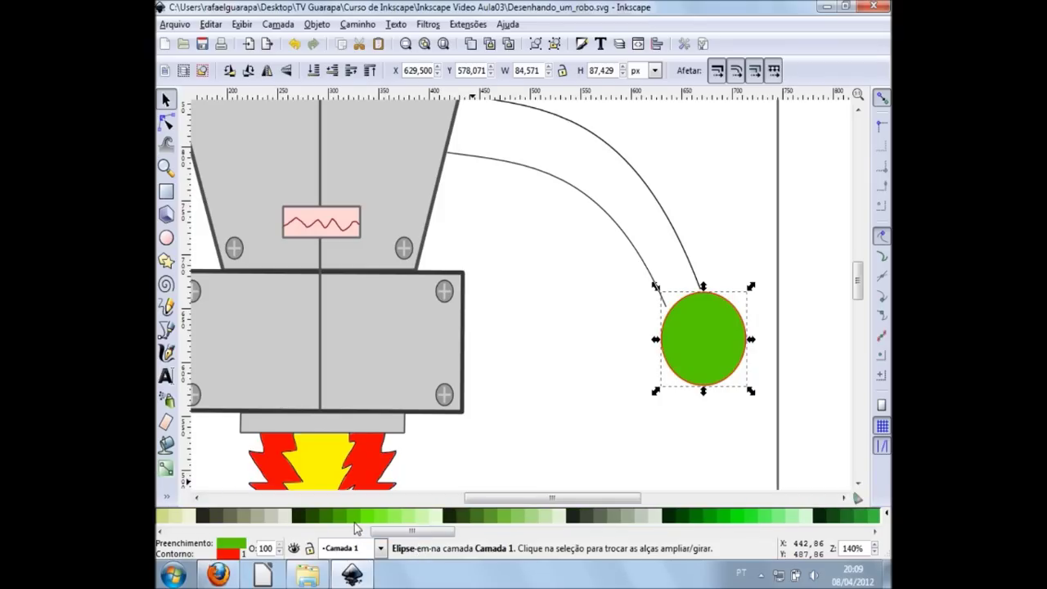
left_click(333, 517)
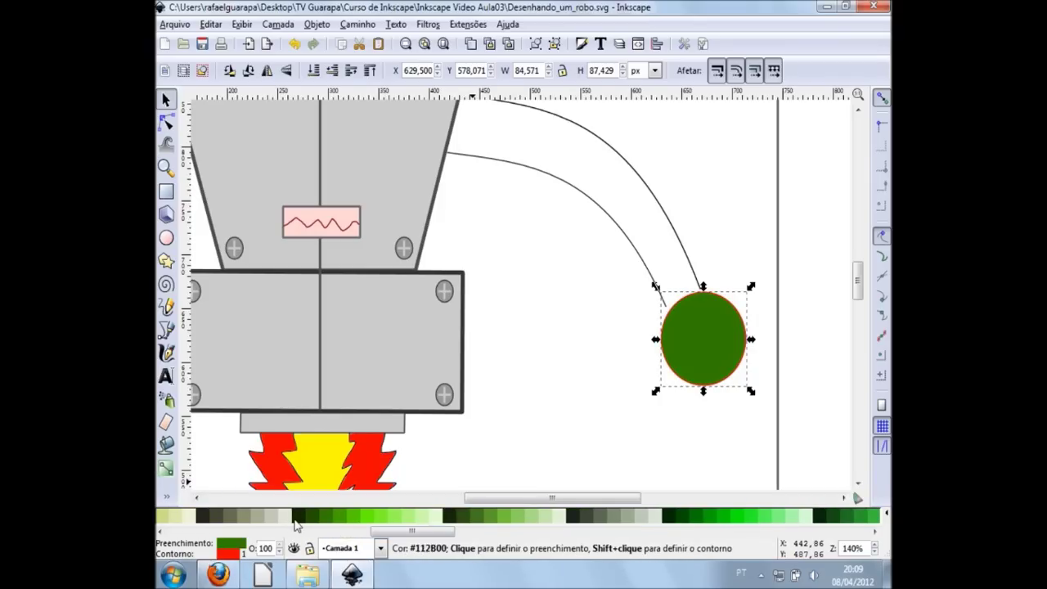
left_click(314, 518, "shift")
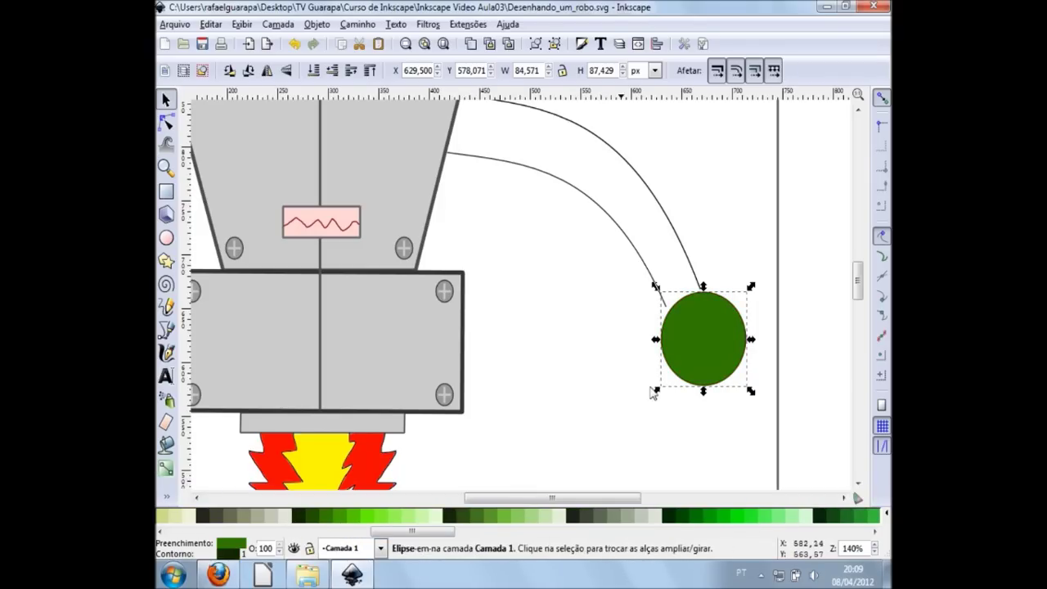
left_click(736, 381)
left_click_drag(713, 347, 707, 342)
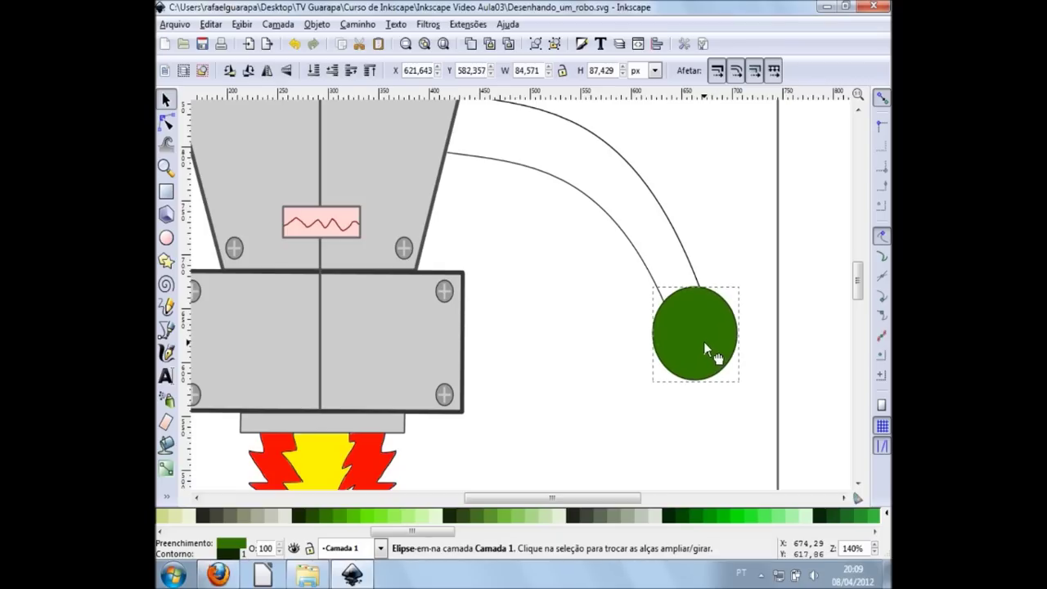
scroll(722, 275, "up", 3, "ctrl")
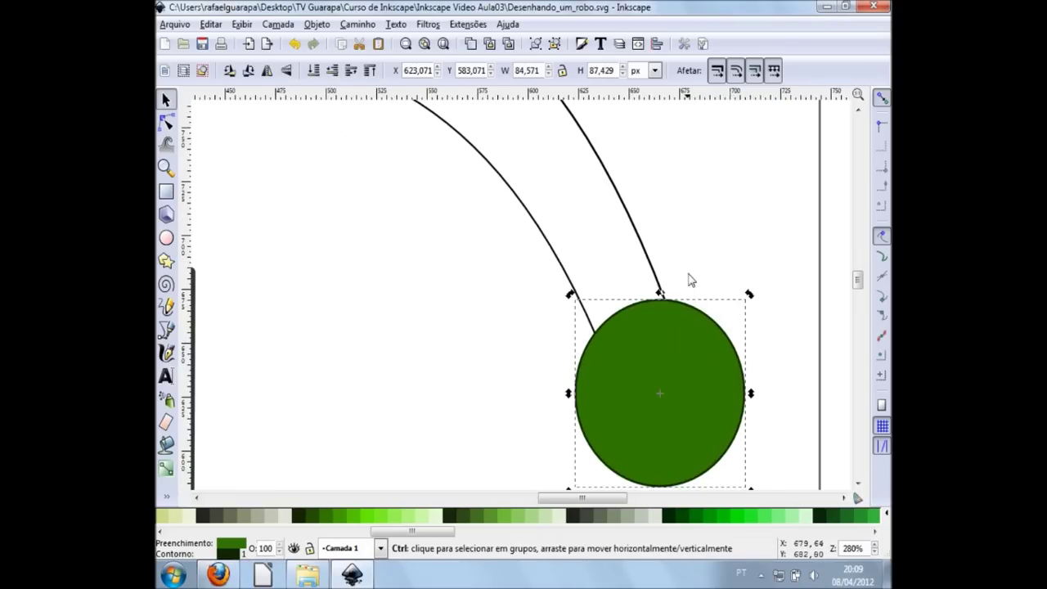
left_click(692, 286)
scroll(711, 295, "down", 4, "ctrl")
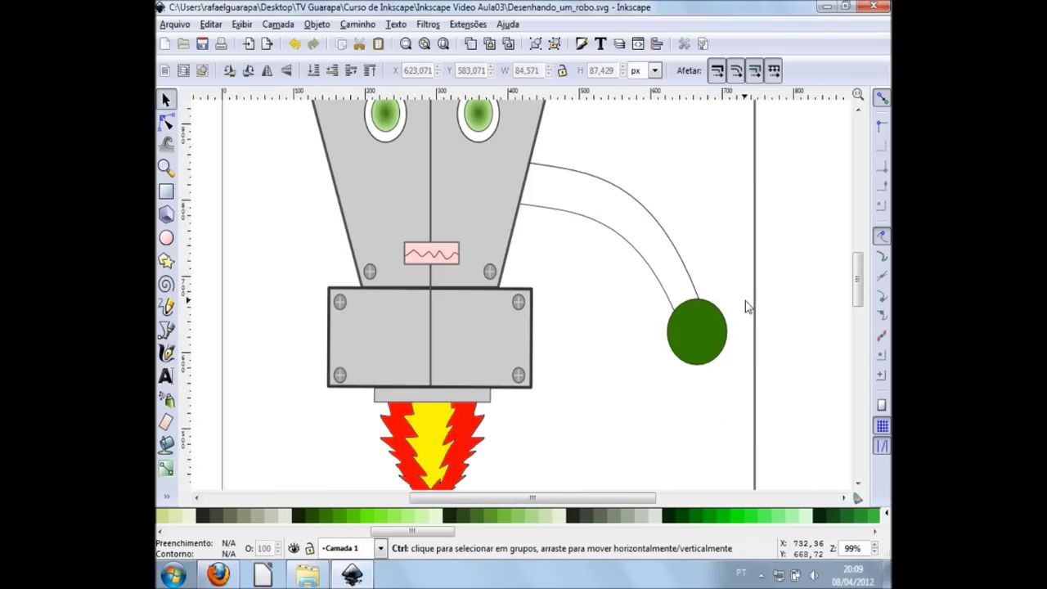
scroll(736, 294, "up", 2)
scroll(580, 257, "up", 2, "ctrl")
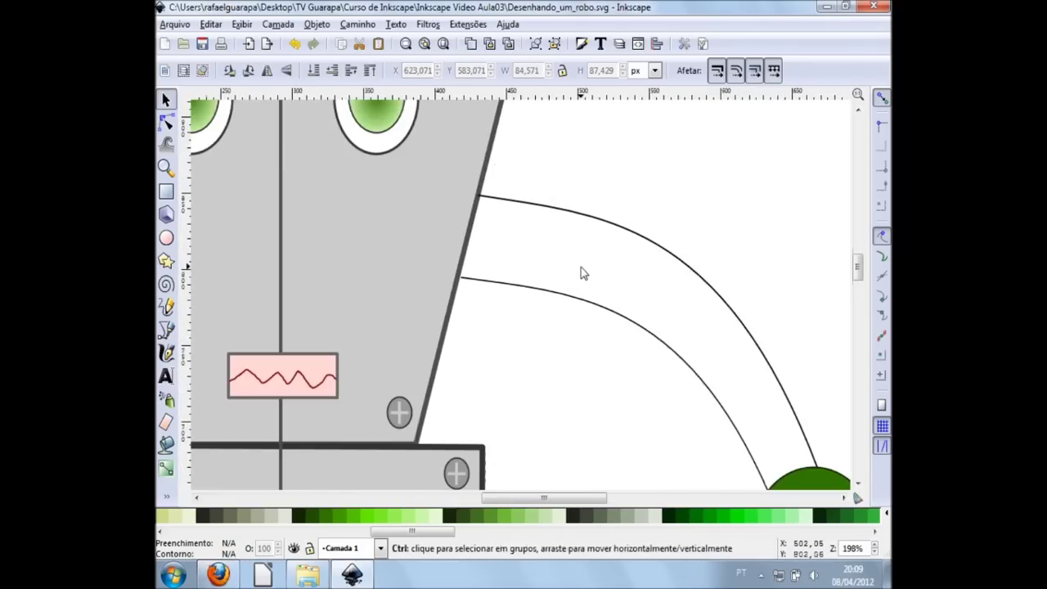
scroll(531, 283, "up", 1, "ctrl")
scroll(466, 295, "up", 2, "ctrl")
scroll(441, 290, "up", 1, "ctrl")
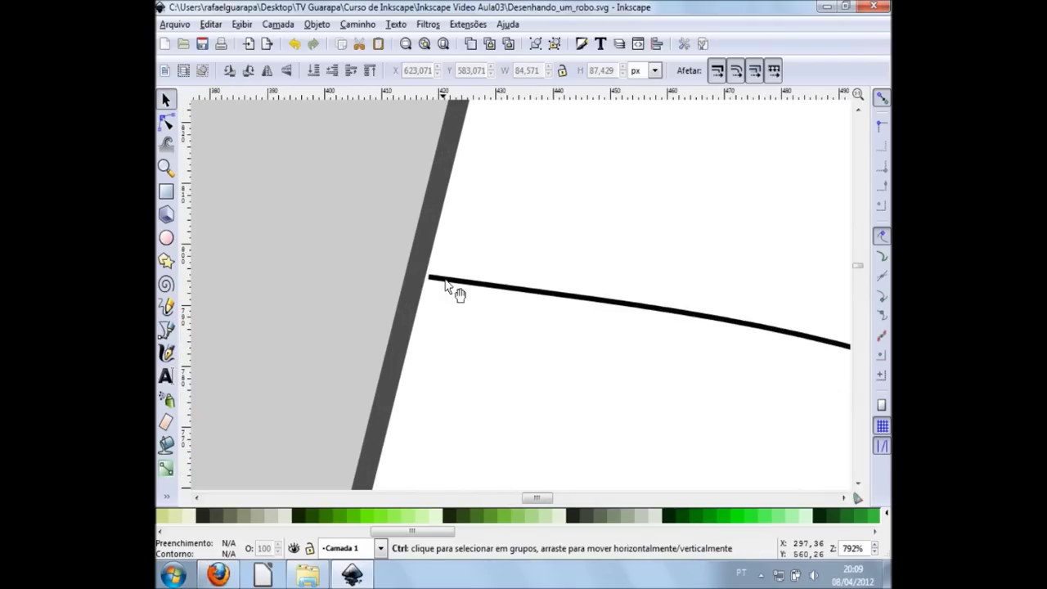
left_click(464, 282)
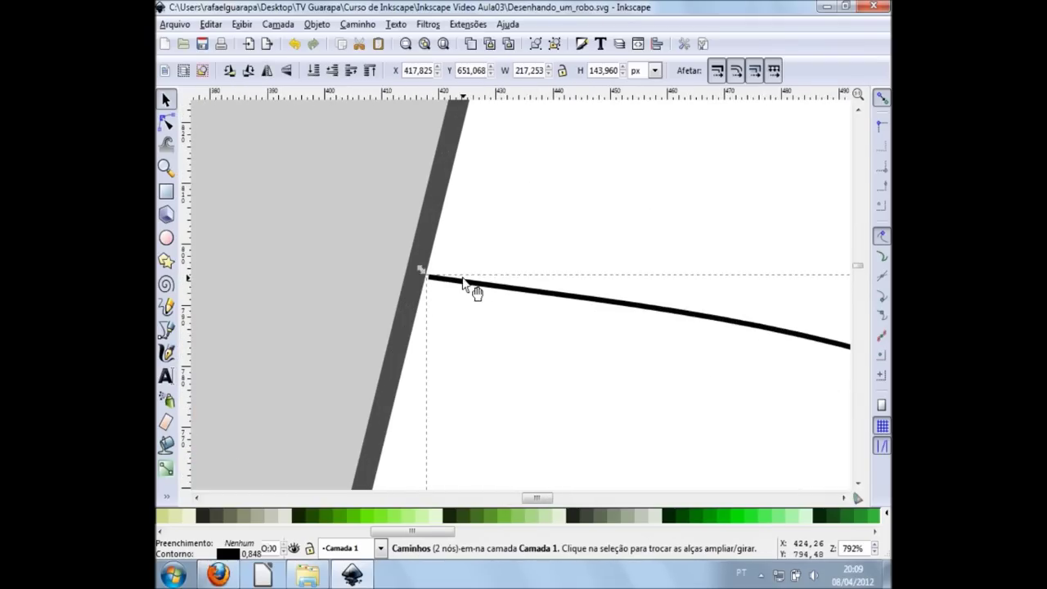
left_click(424, 272)
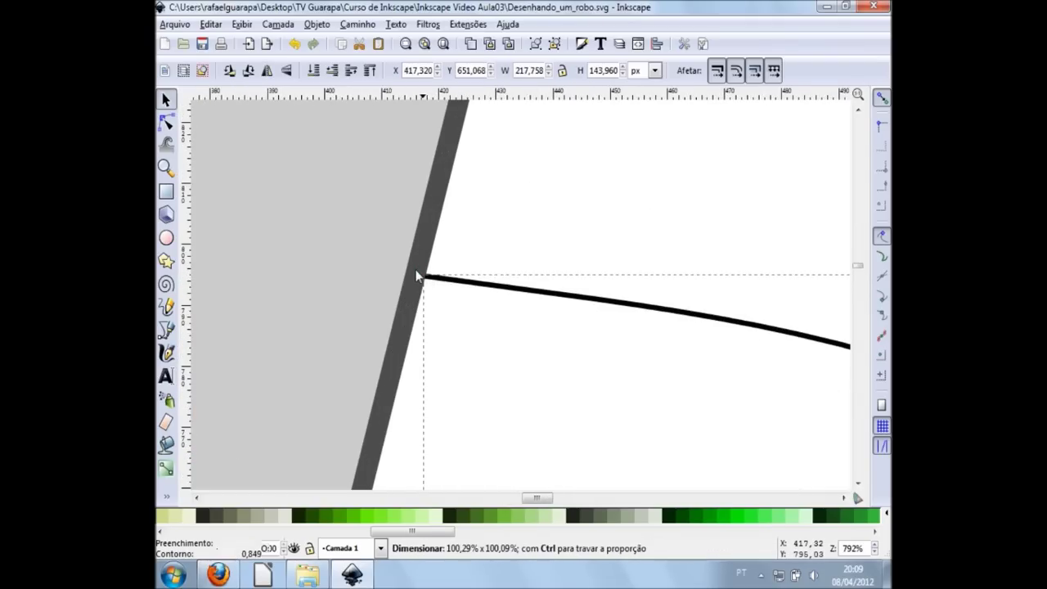
left_click(431, 441)
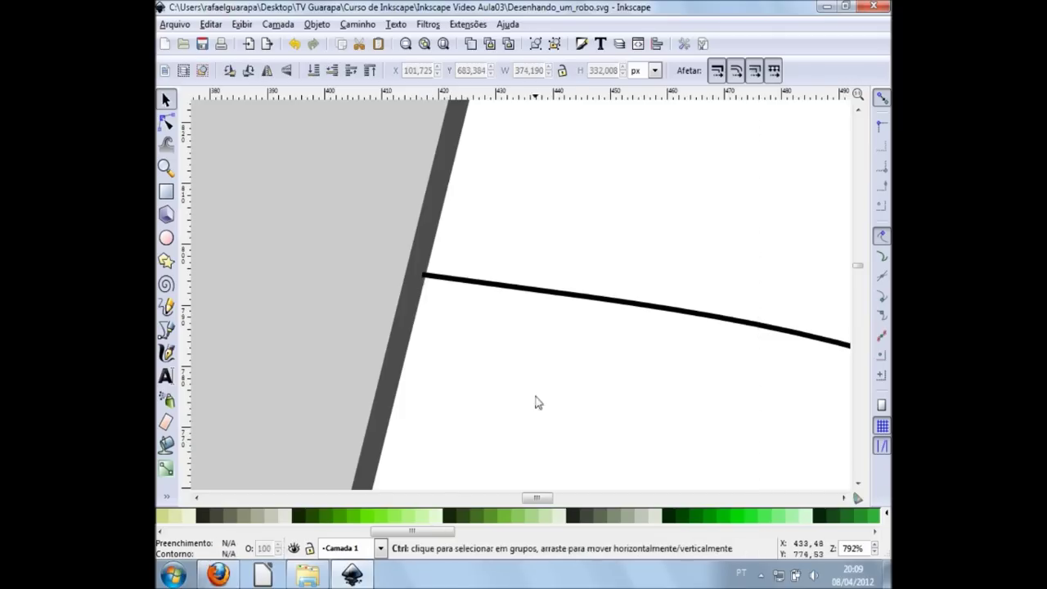
scroll(535, 402, "down", 3)
scroll(636, 387, "down", 3)
scroll(785, 349, "down", 3)
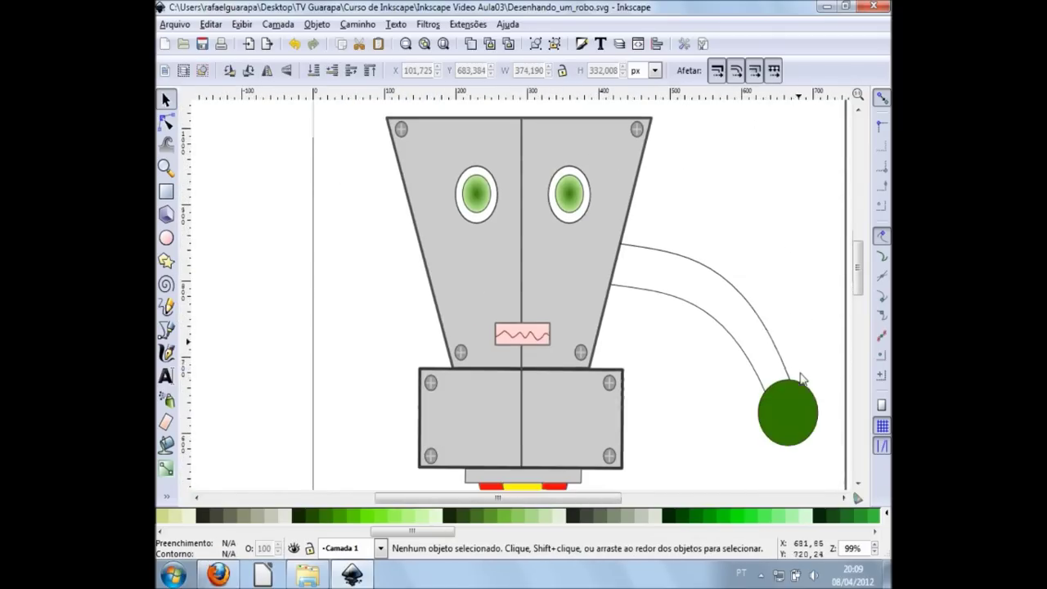
scroll(799, 378, "down", 3)
scroll(794, 373, "down", 1)
scroll(794, 250, "right", 2)
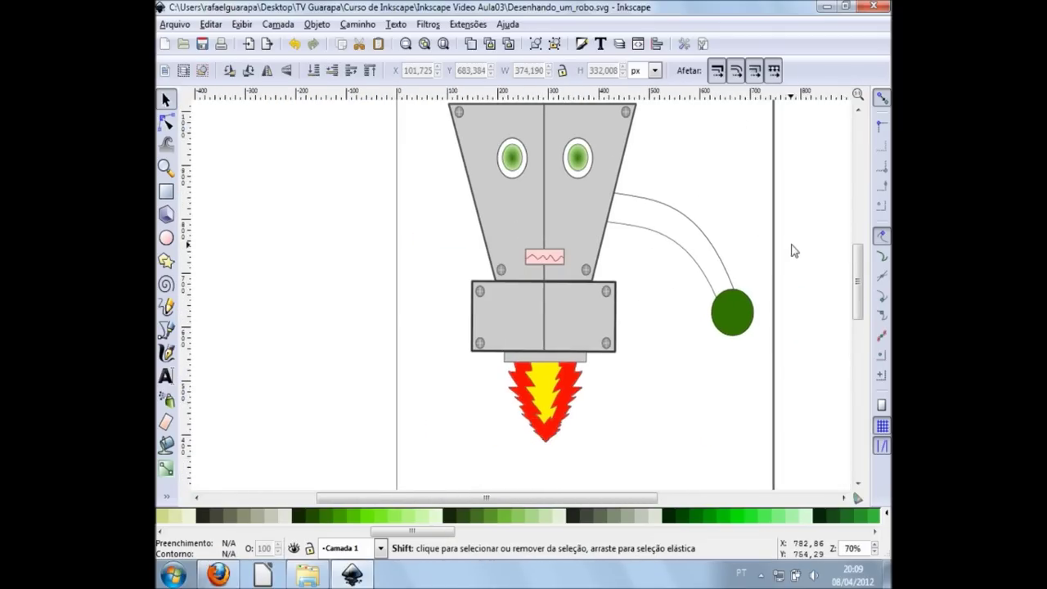
scroll(711, 274, "right", 1)
scroll(674, 291, "up", 2)
scroll(675, 292, "down", 2)
scroll(682, 196, "up", 2)
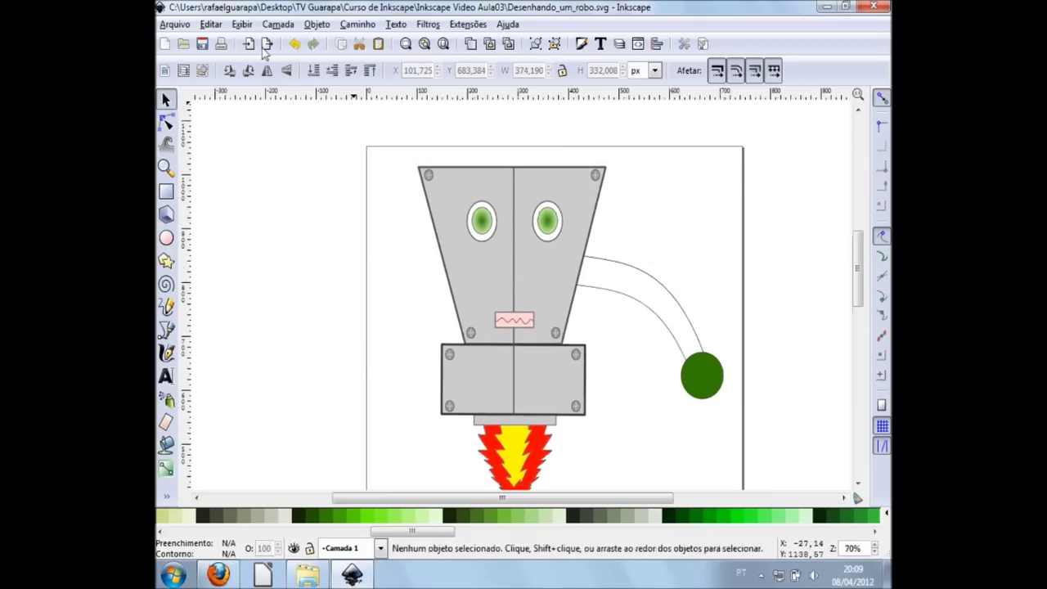
Save the drawing, then paint-bucket fill the space between the arm curves grey
left_click(204, 45)
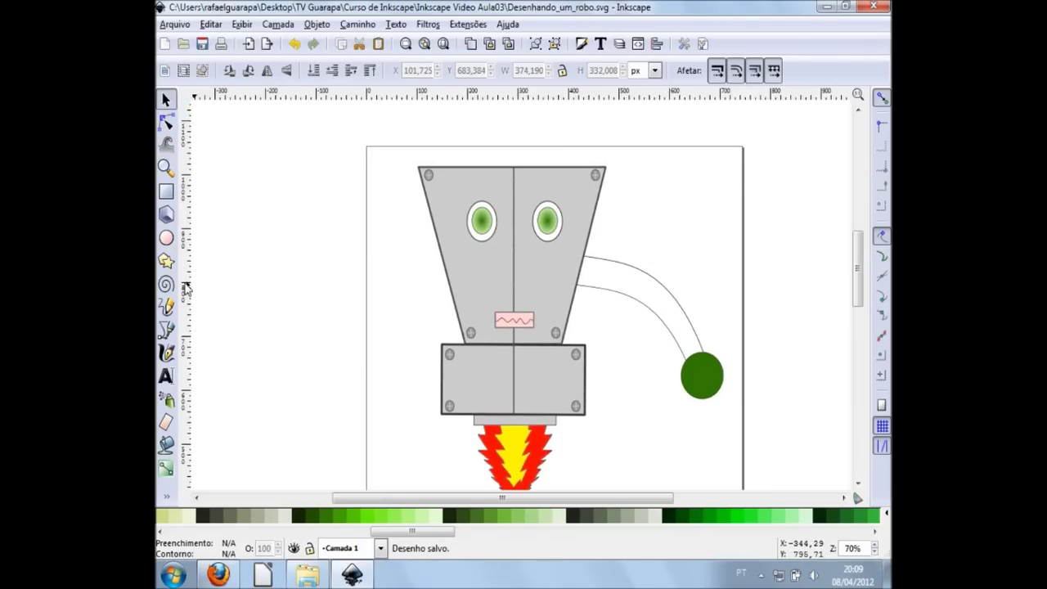
left_click(168, 444)
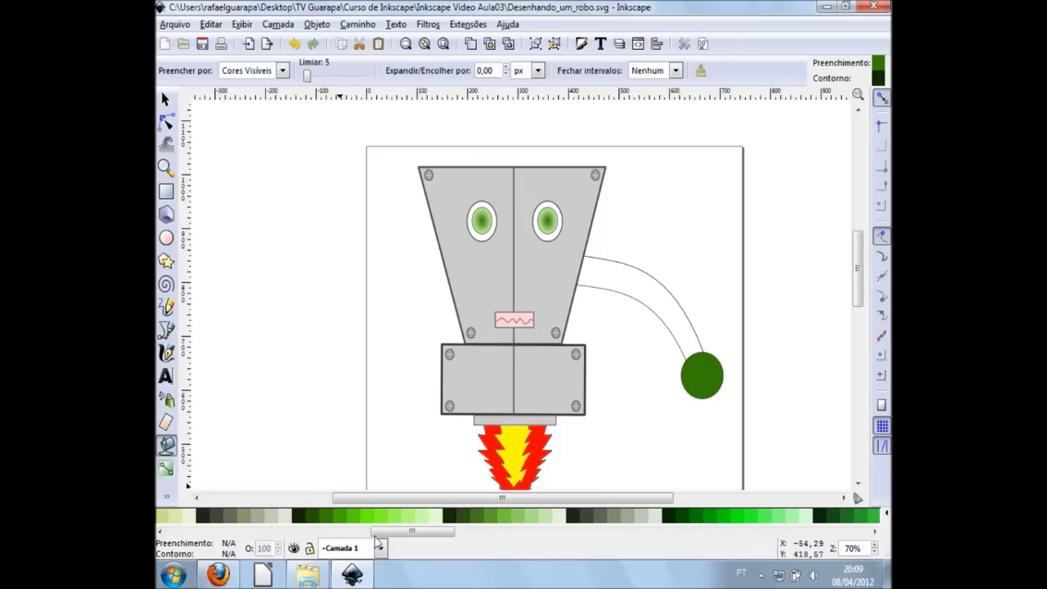
left_click_drag(401, 533, 227, 528)
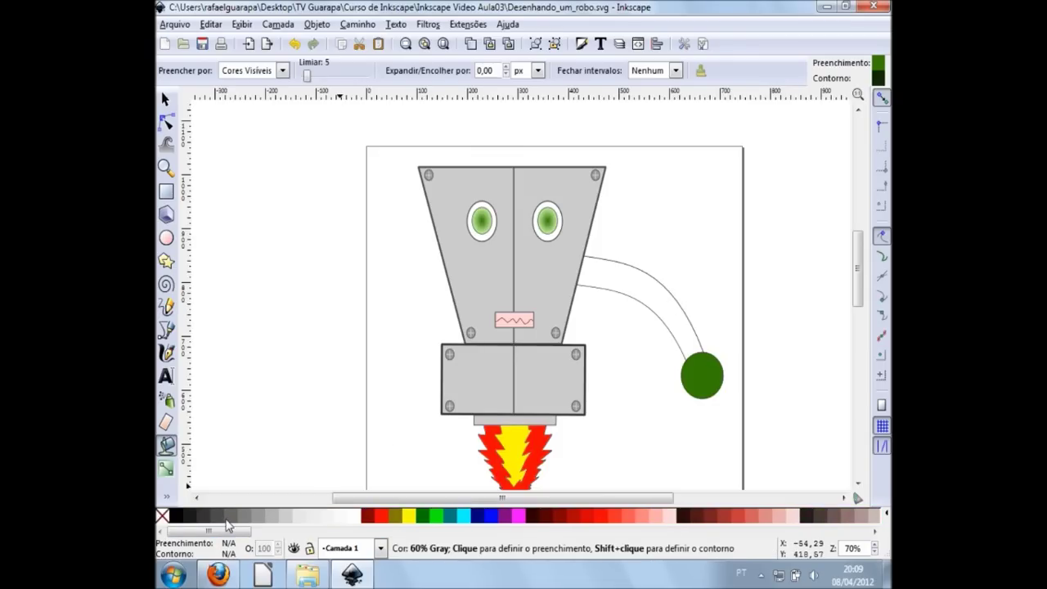
left_click(671, 297)
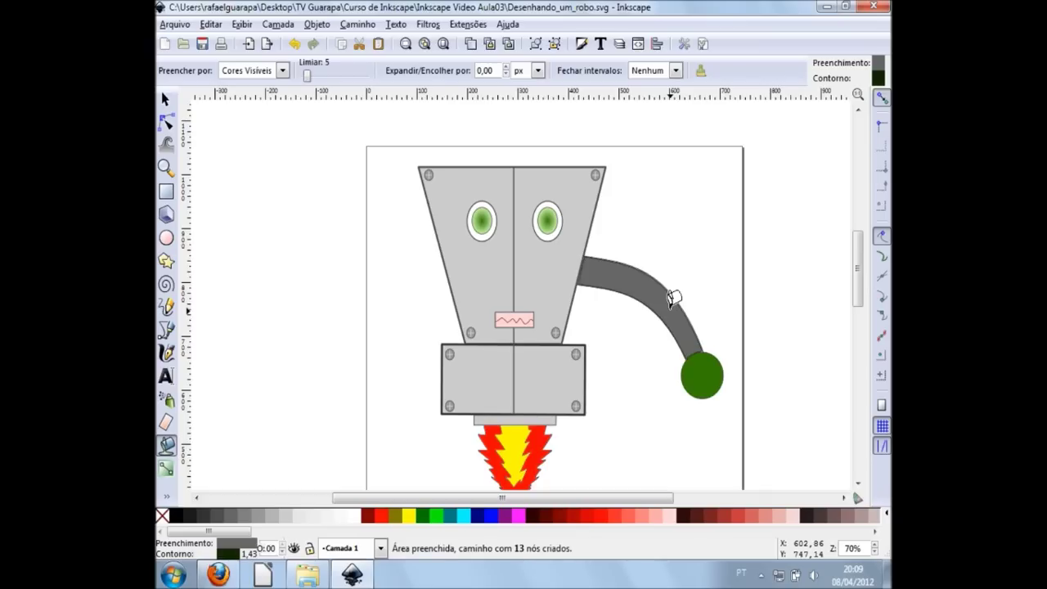
key("ctrl+z")
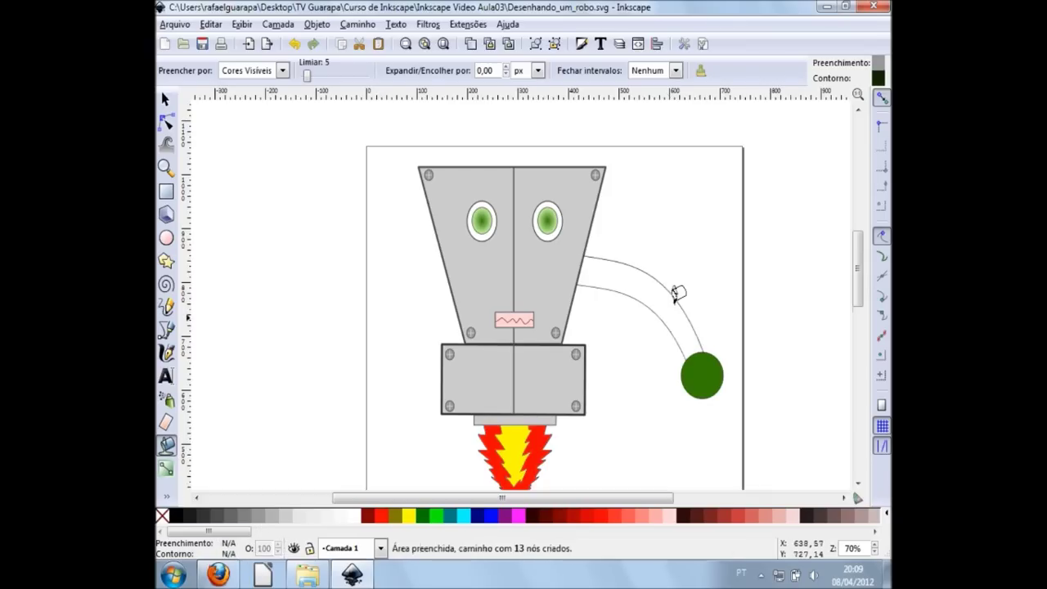
left_click(668, 290)
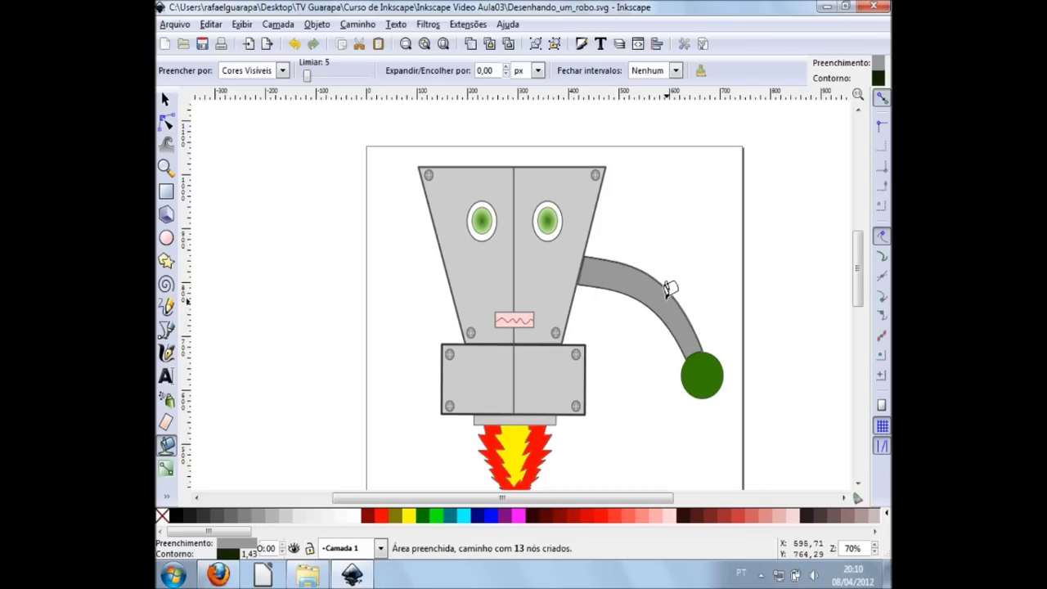
key("s")
scroll(687, 356, "up", 3)
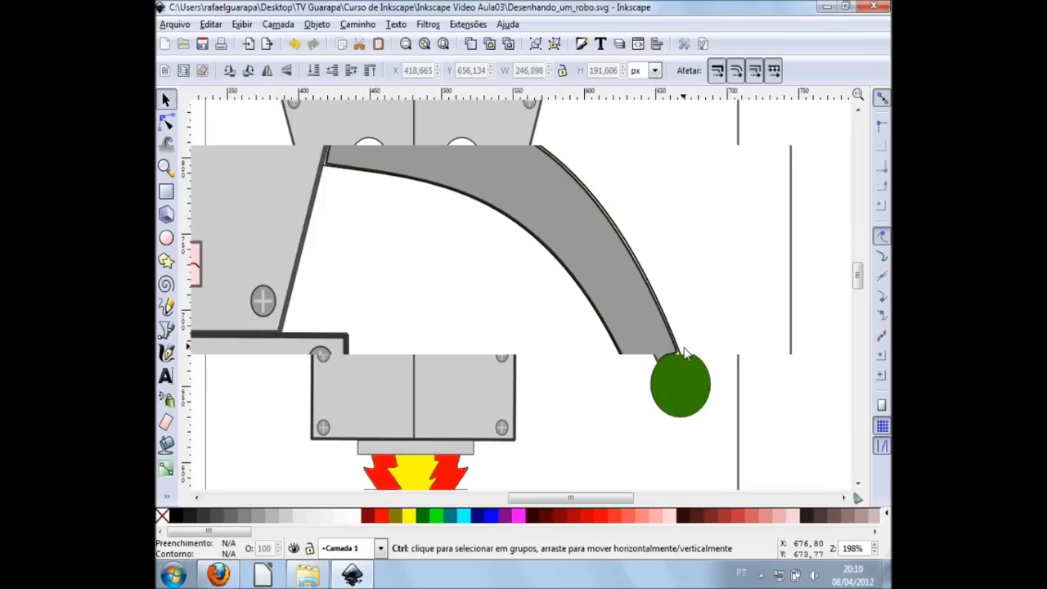
Give the grey arm shape a grey outline matching its fill
scroll(684, 353, "up", 3)
left_click(589, 327)
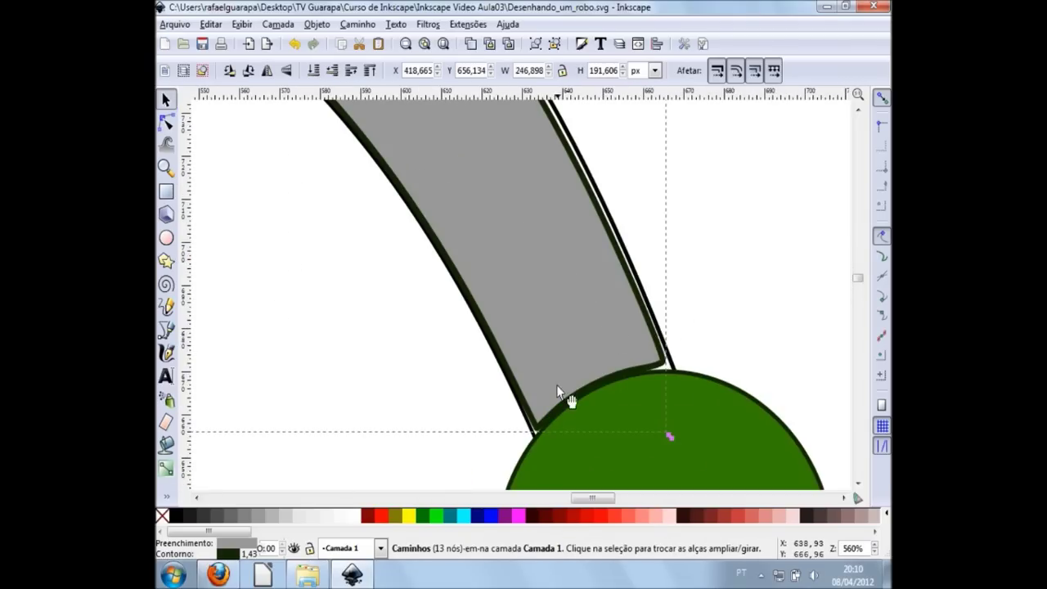
left_click(232, 519, "shift")
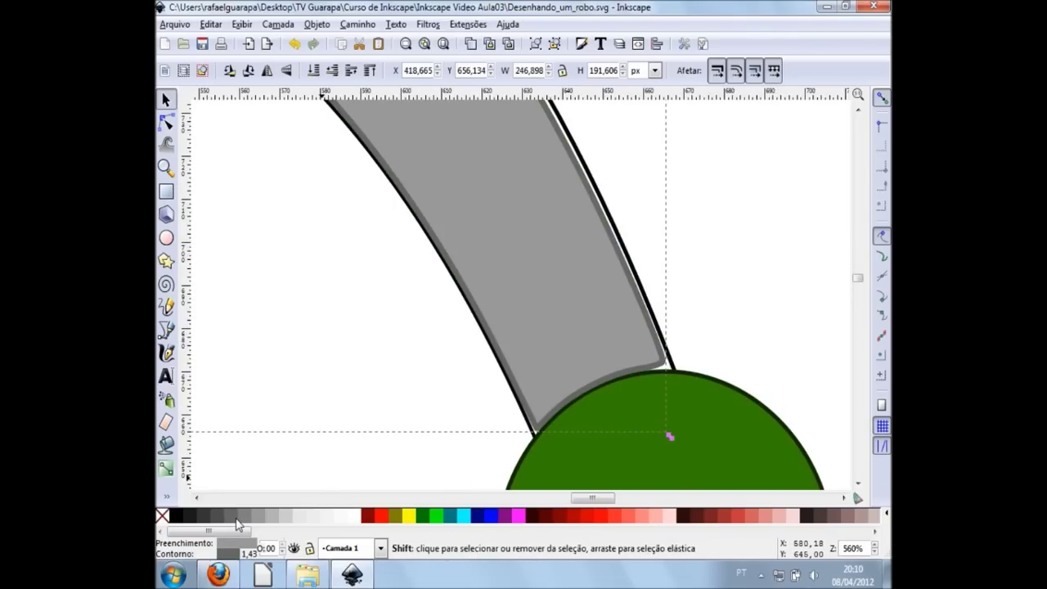
left_click(243, 517, "shift")
left_click(258, 518, "shift")
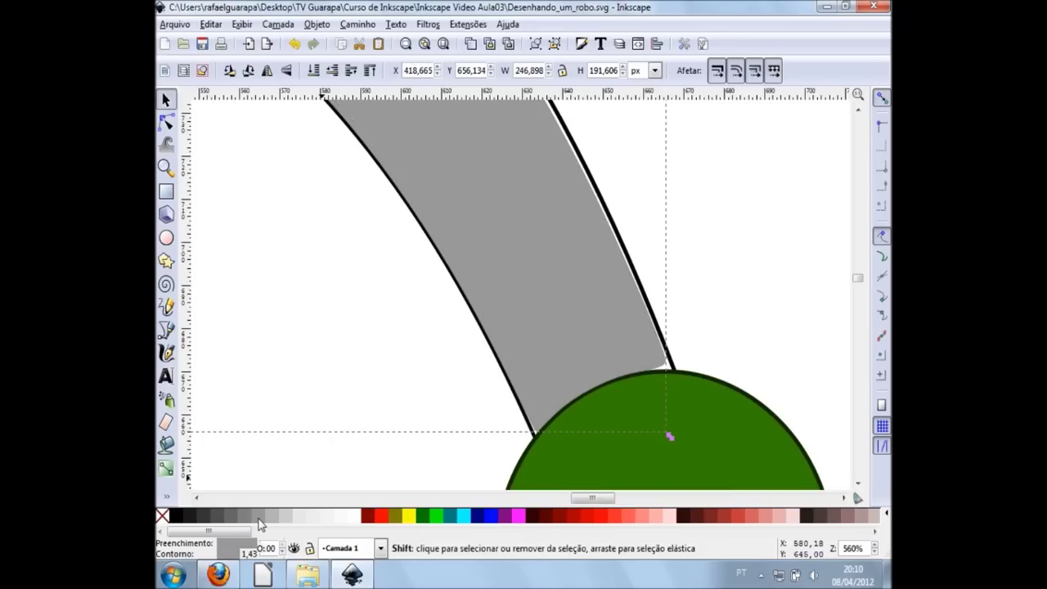
left_click(701, 341)
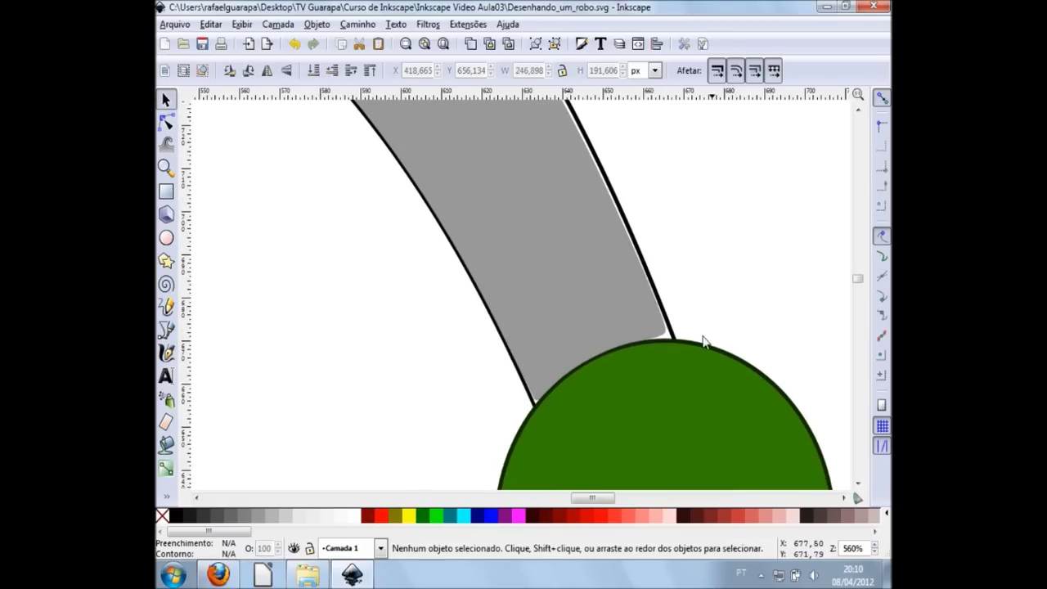
Reselect the grey arm shape to check it, then scroll down along the arm
scroll(678, 346, "up", 2, "ctrl")
scroll(669, 344, "up", 1, "ctrl")
scroll(666, 343, "up", 2, "ctrl")
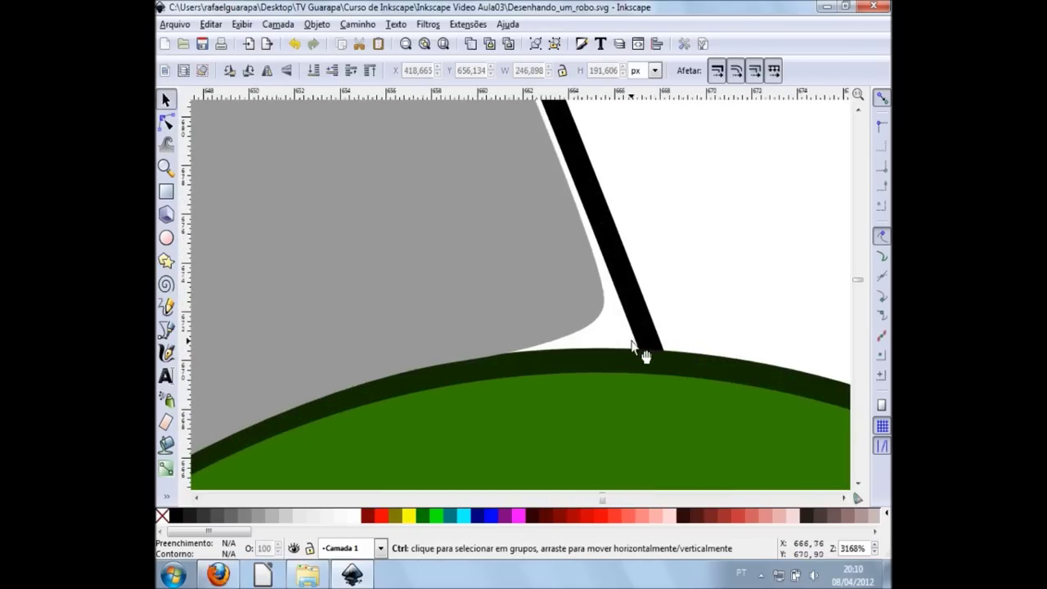
left_click(584, 301)
left_click(710, 283)
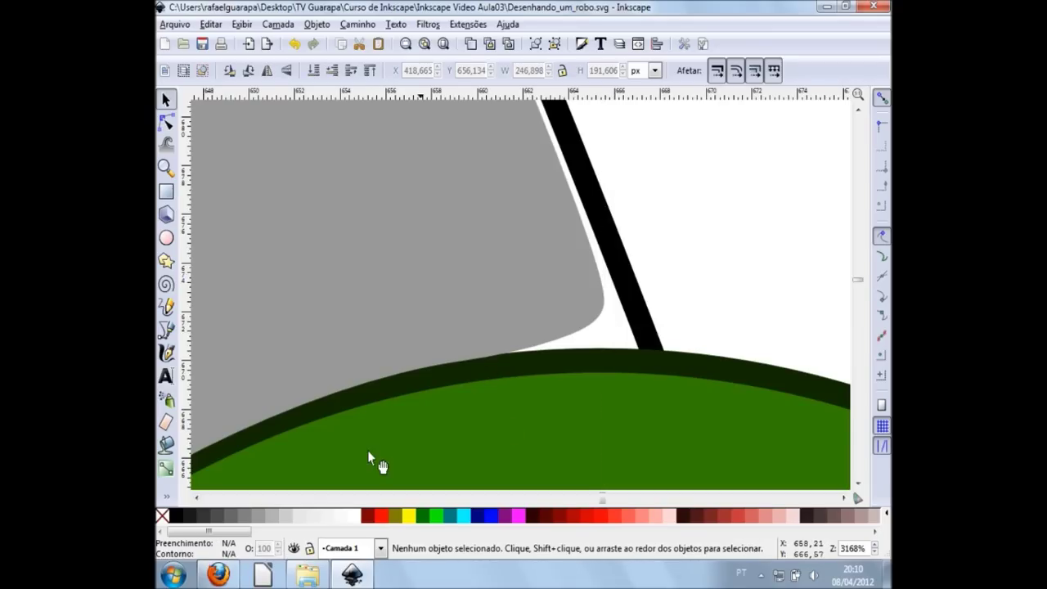
left_click(166, 444)
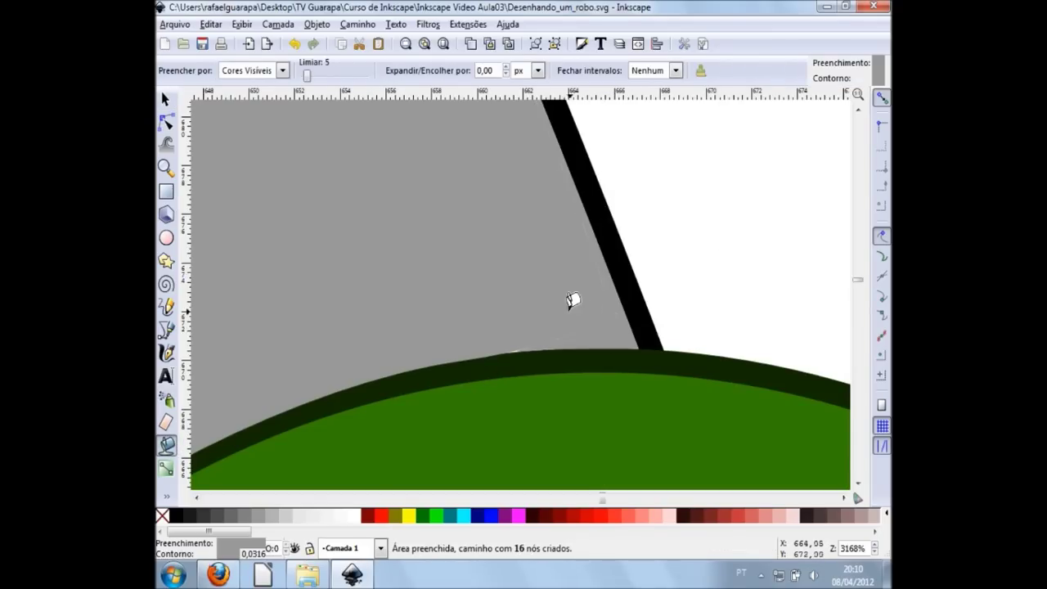
scroll(573, 312, "down", 3, "ctrl")
scroll(524, 299, "down", 3, "ctrl")
scroll(441, 278, "down", 1, "ctrl")
scroll(409, 273, "down", 1, "ctrl")
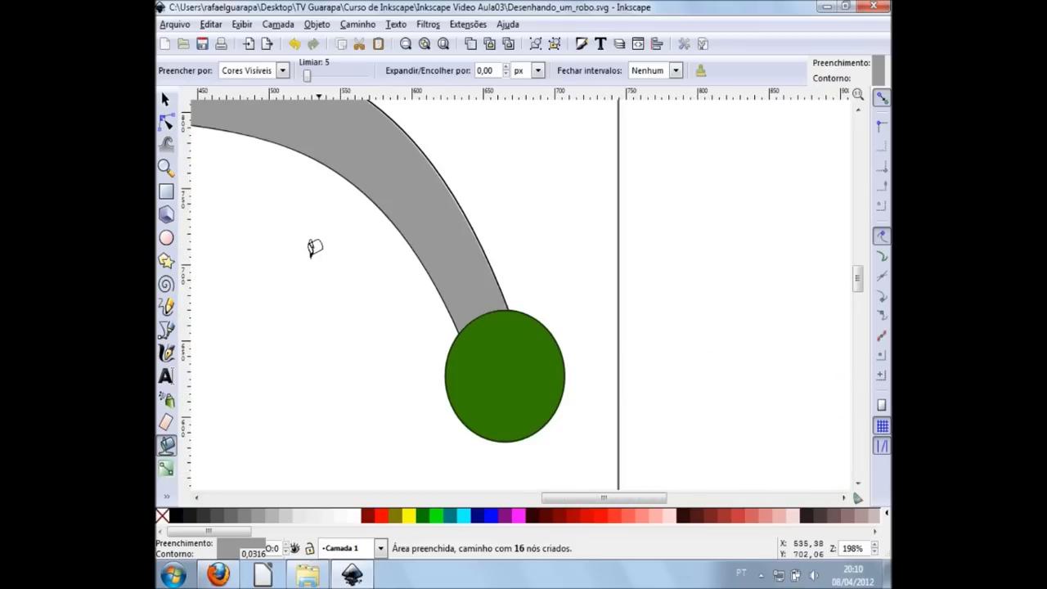
scroll(286, 236, "down", 1, "ctrl")
Zoom out to the whole robot and try rubber-band selecting objects near the arm
key("s")
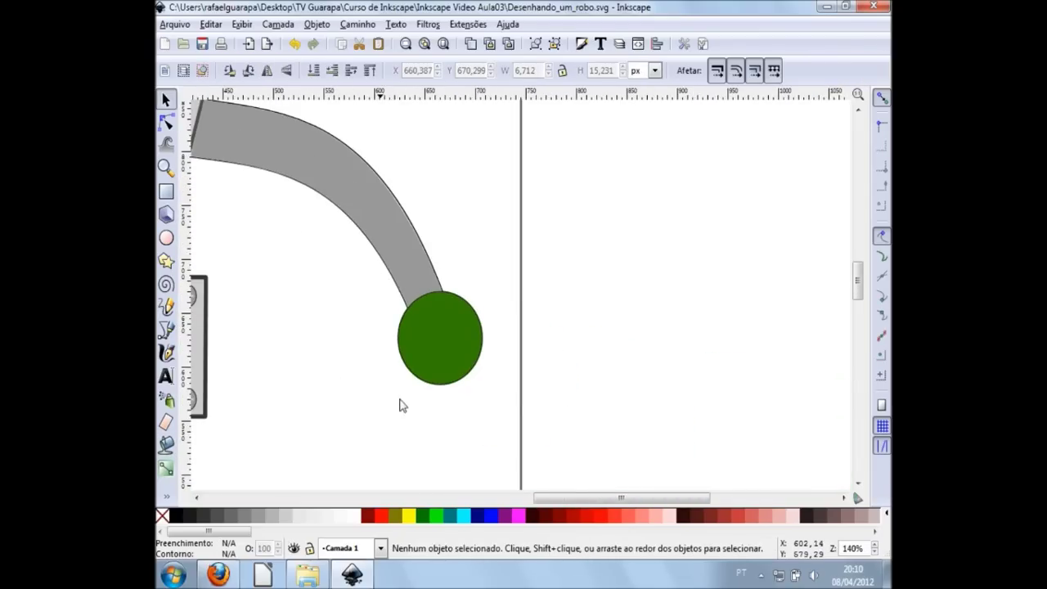
key("minus")
scroll(557, 398, "down", 1)
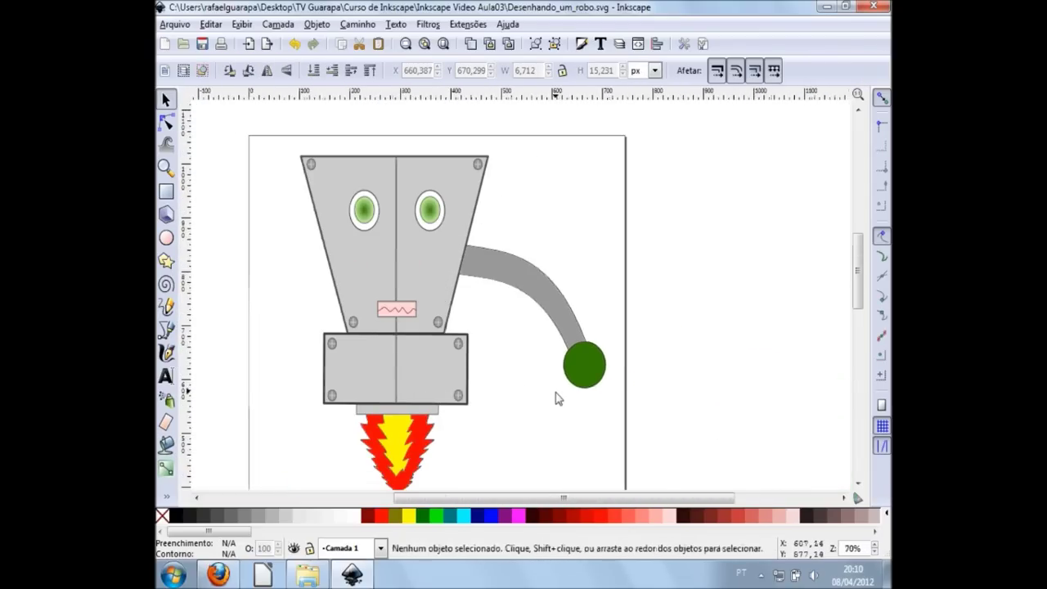
left_click_drag(642, 430, 615, 249)
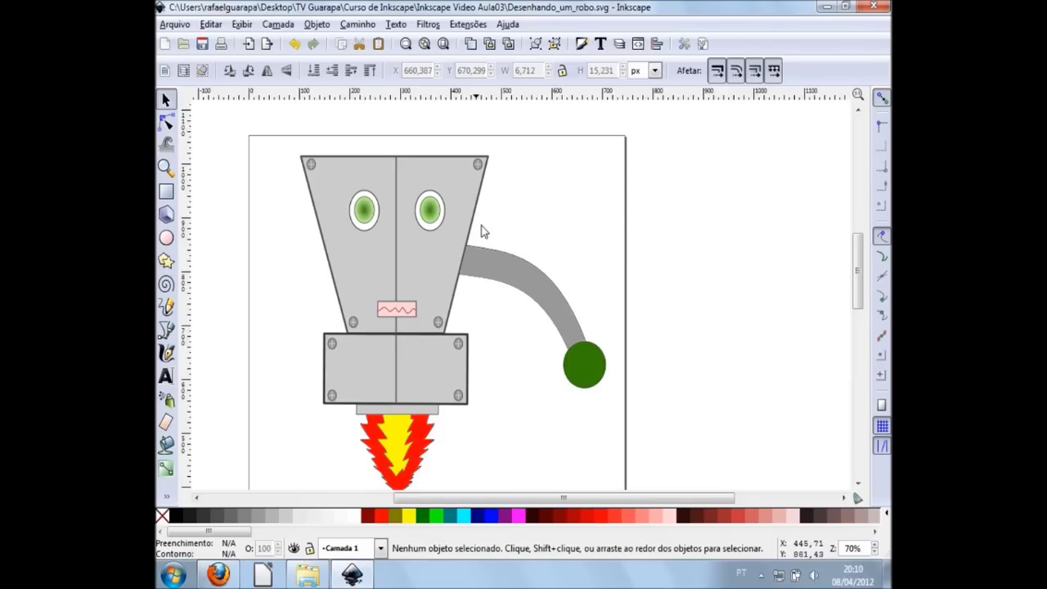
left_click_drag(447, 136, 600, 299)
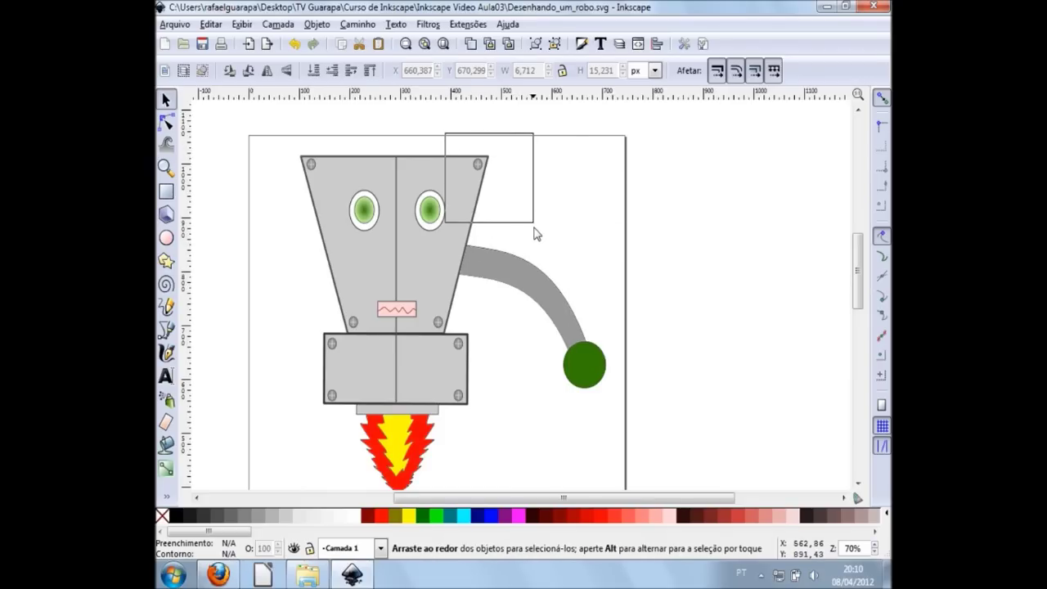
left_click(599, 299)
scroll(495, 303, "up", 1, "ctrl")
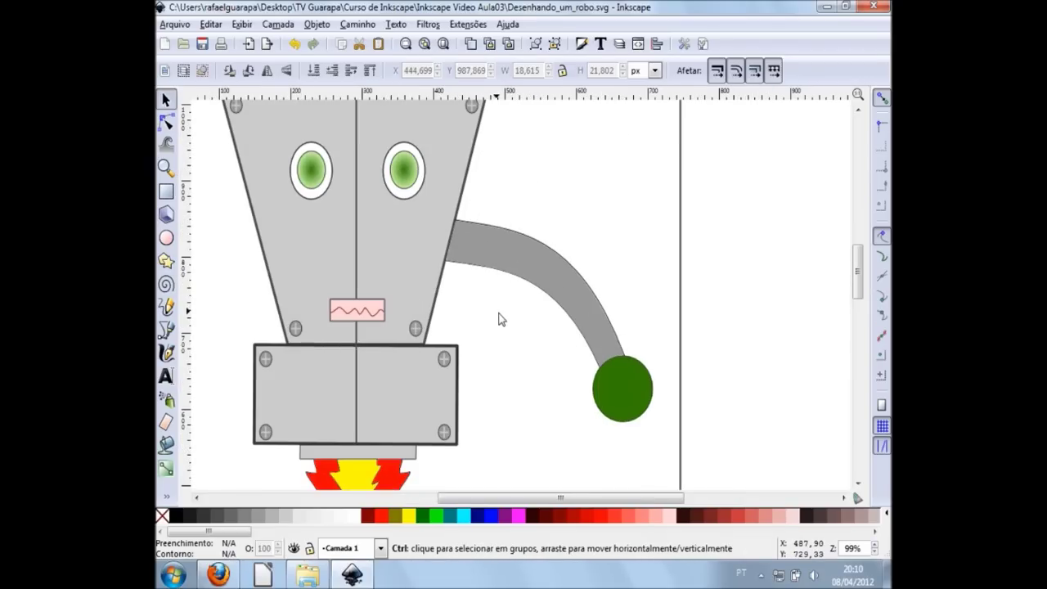
mouse_move(688, 455)
left_mouse_down()
mouse_move(621, 358)
mouse_move(434, 204)
left_mouse_up()
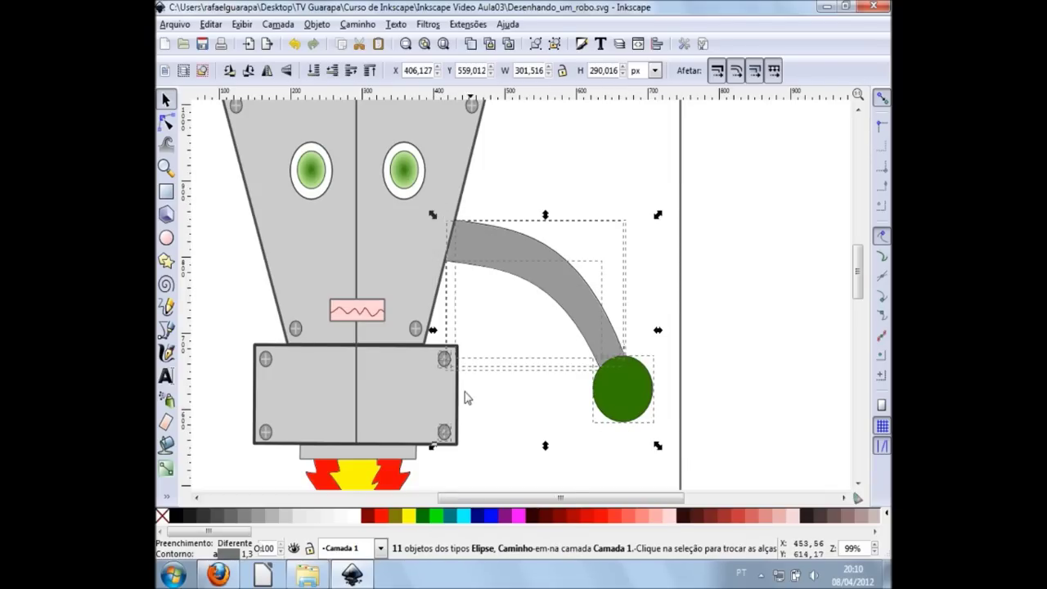
left_click_drag(450, 349, 599, 321)
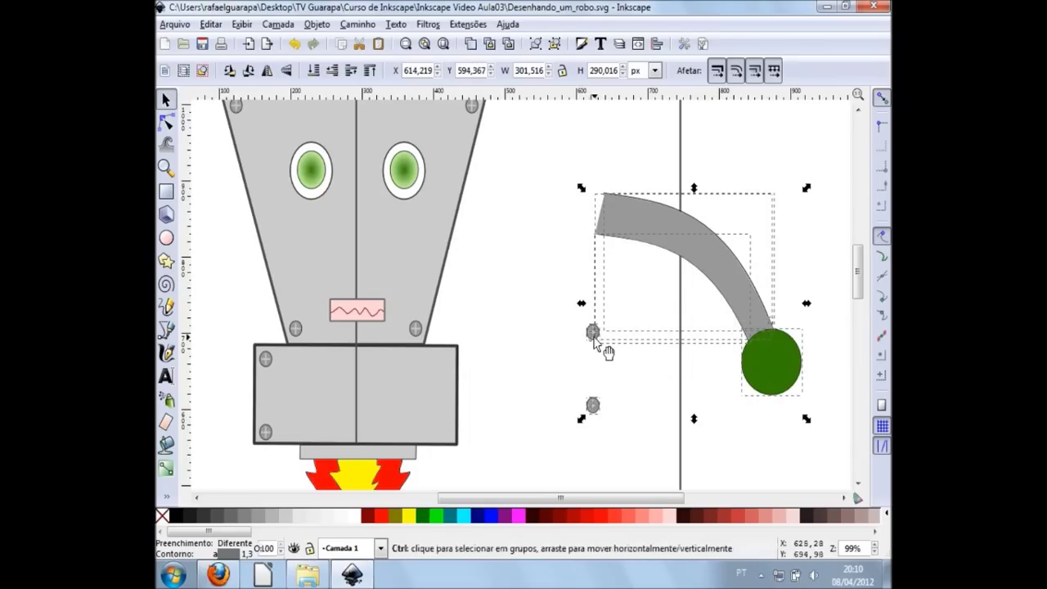
key("ctrl+z")
scroll(488, 392, "down", 2)
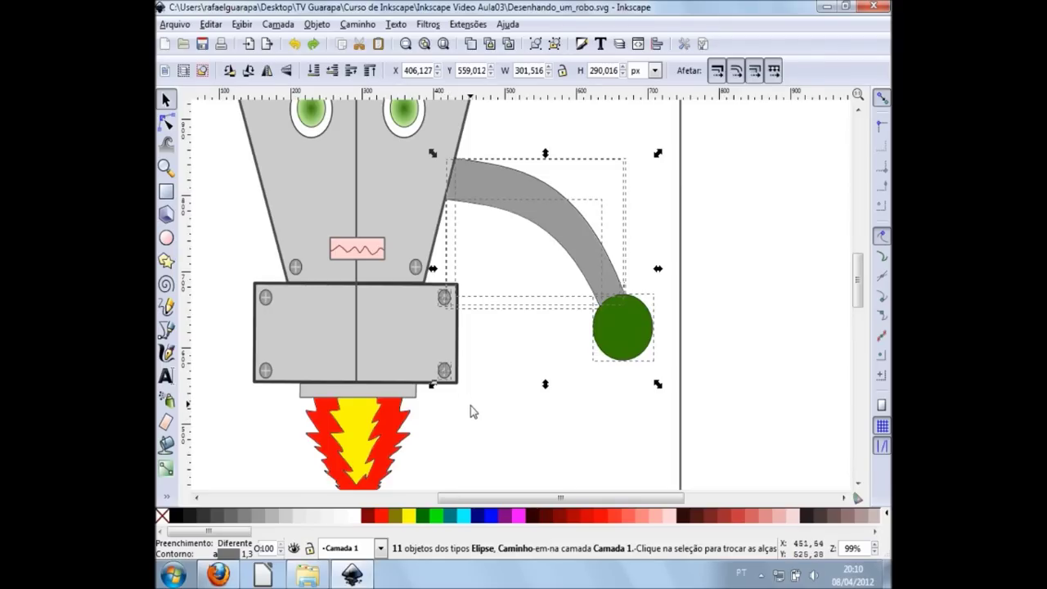
left_click_drag(416, 382, 414, 338)
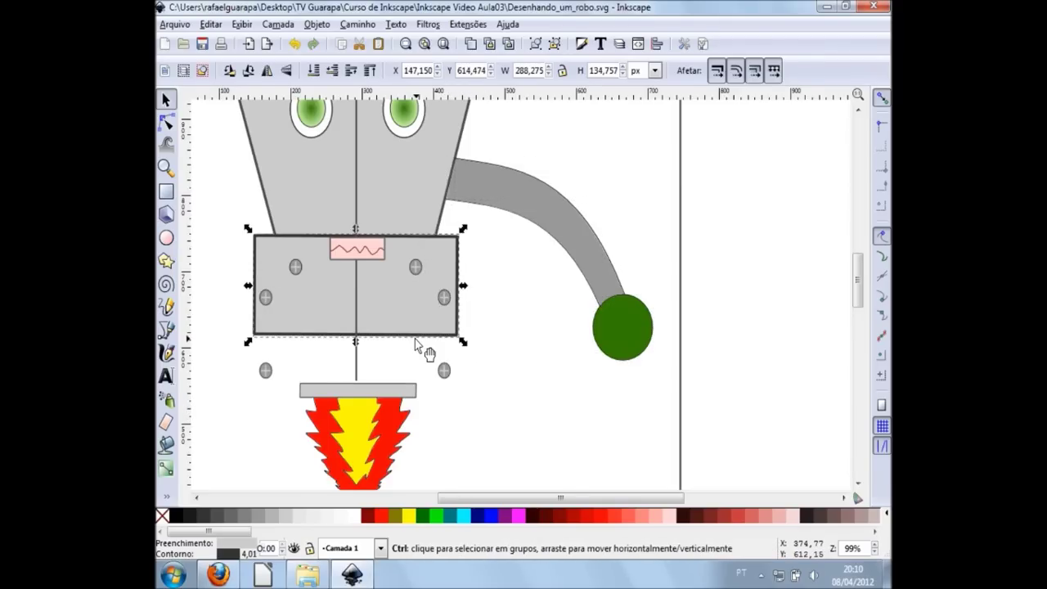
key("ctrl+z")
left_click(495, 415)
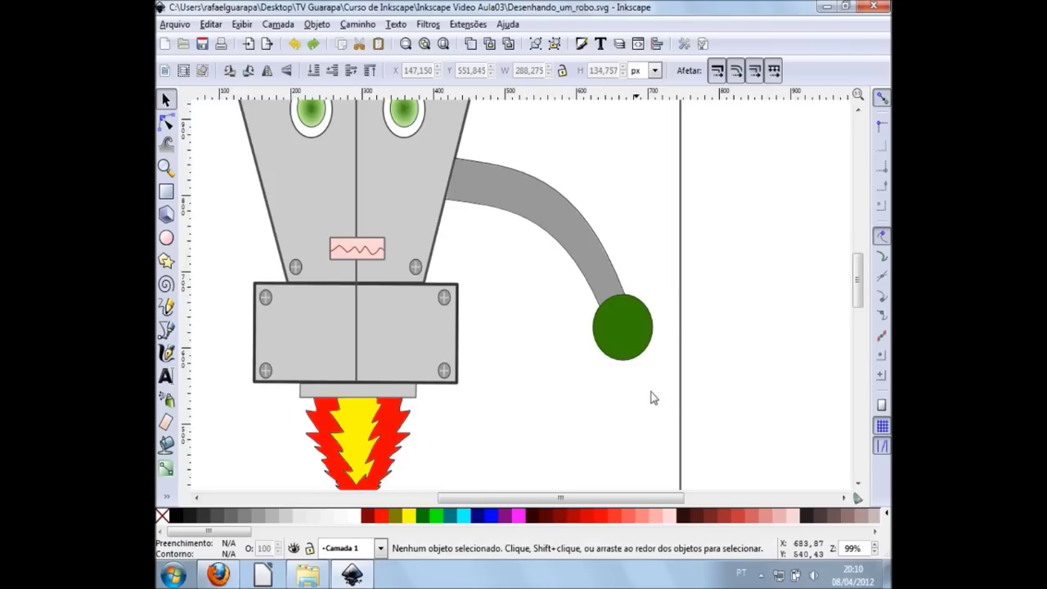
scroll(651, 398, "up", 4)
scroll(680, 402, "down", 1)
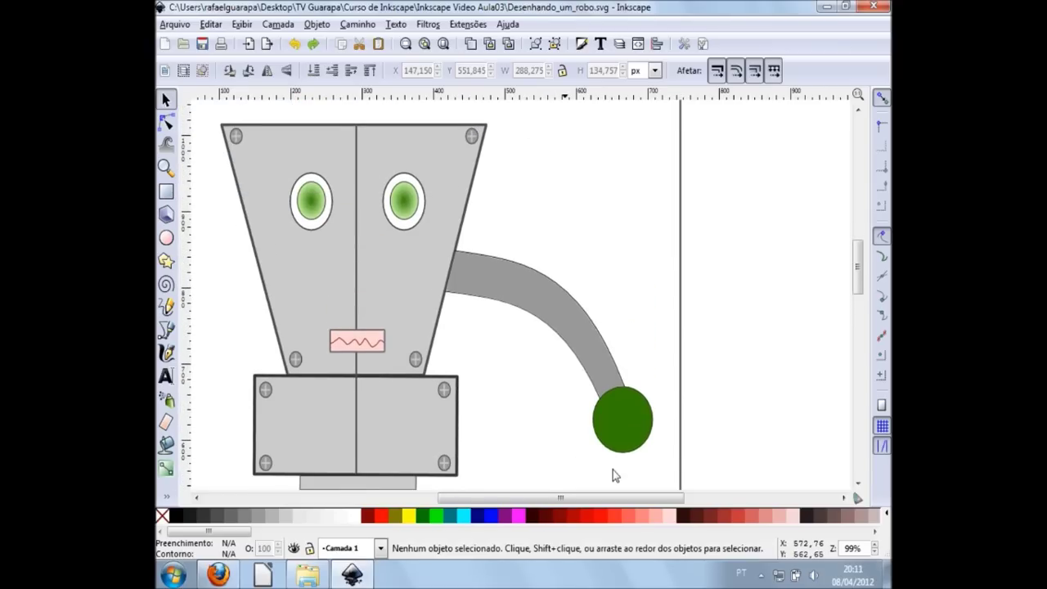
scroll(613, 470, "down", 2)
left_click_drag(696, 448, 468, 262)
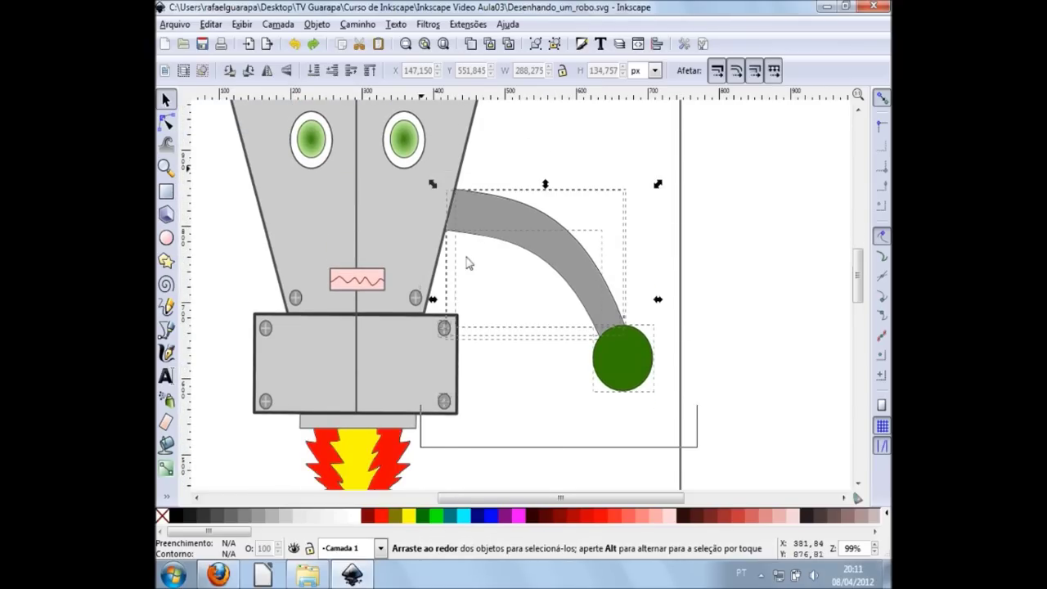
left_click_drag(491, 479, 415, 362)
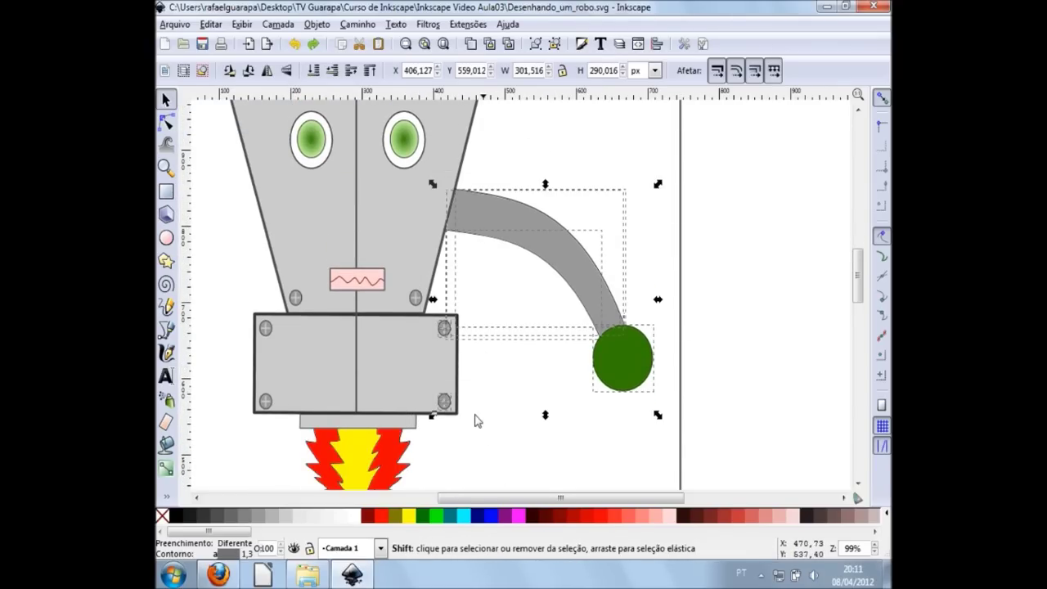
scroll(465, 409, "up", 2)
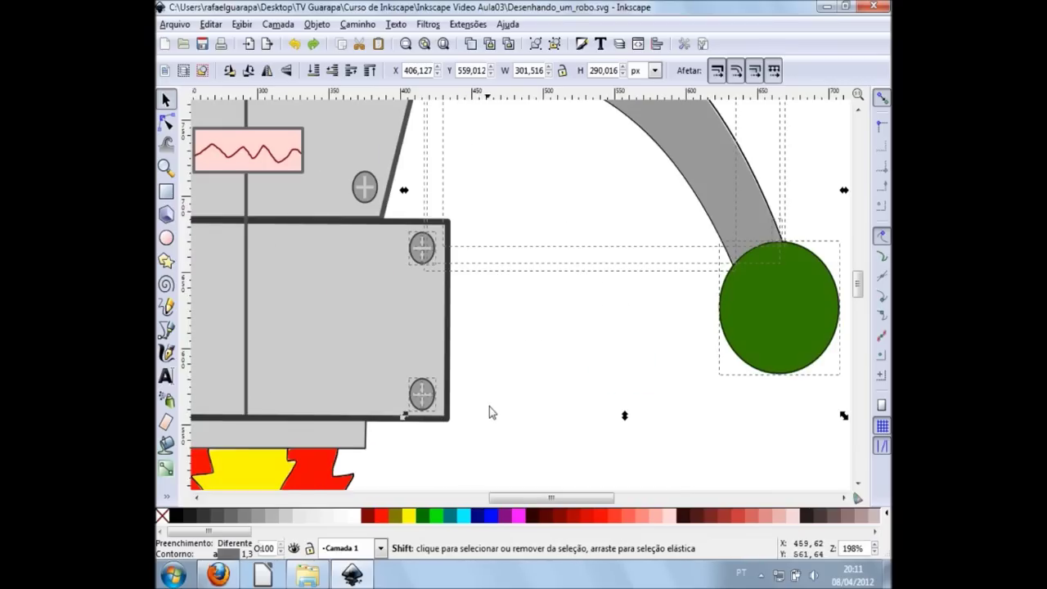
scroll(673, 399, "down", 1)
scroll(736, 405, "down", 1)
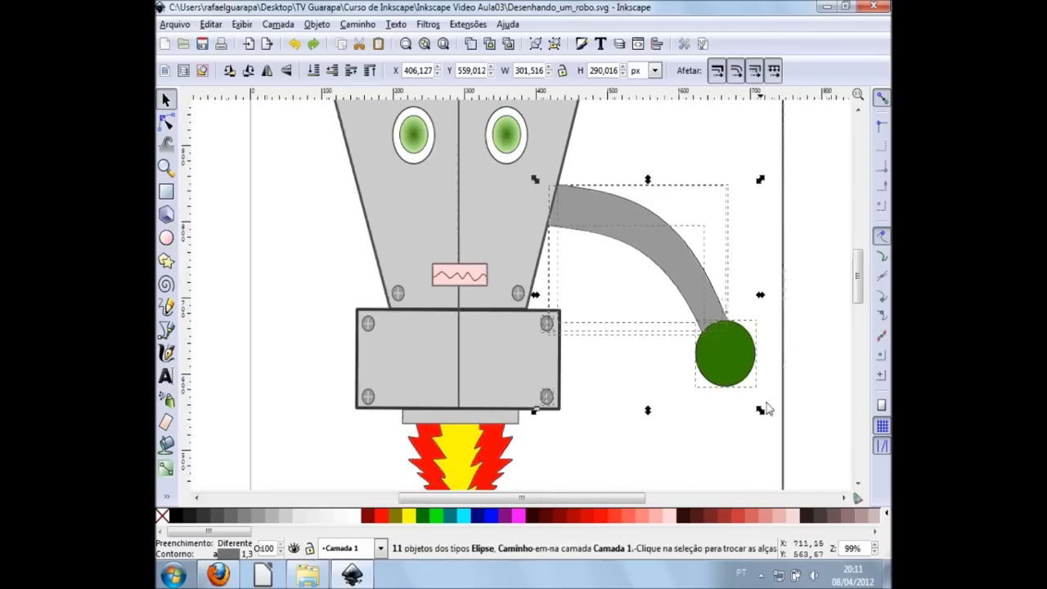
left_click(805, 356)
scroll(802, 355, "up", 4)
scroll(797, 356, "up", 2)
scroll(793, 358, "down", 5)
scroll(777, 311, "up", 1)
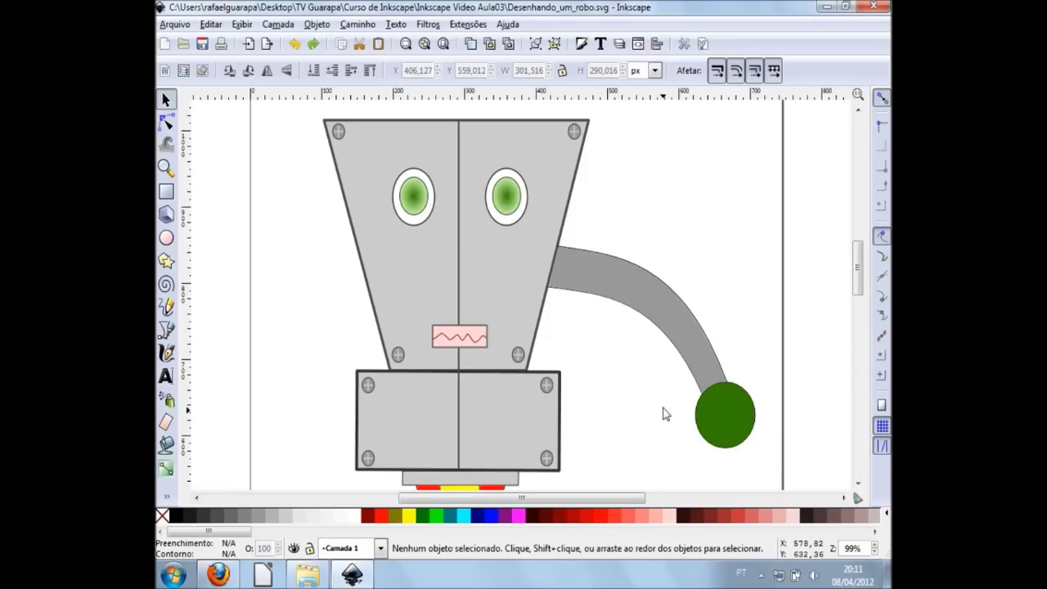
scroll(771, 423, "right", 1)
scroll(770, 427, "right", 2)
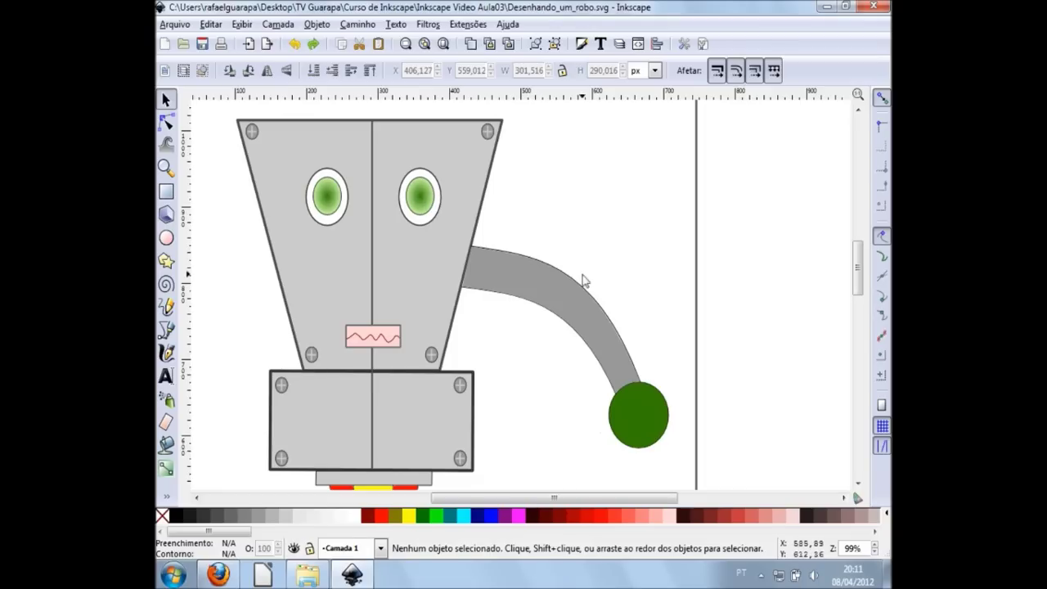
scroll(561, 252, "up", 1, "ctrl")
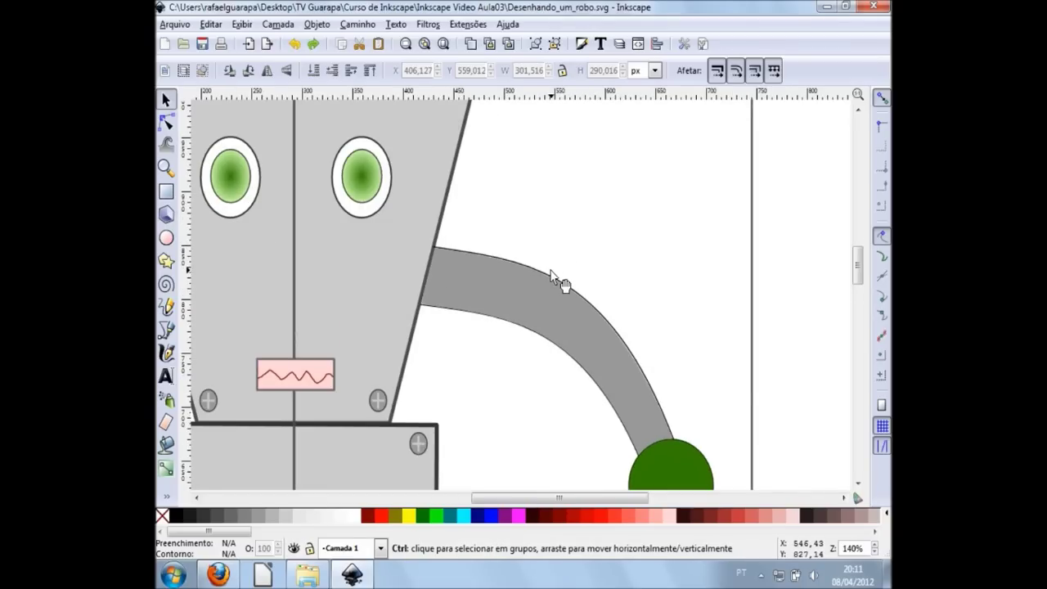
scroll(551, 274, "up", 3, "ctrl")
Select the gray arm shape, undo an accidental drag, and check the outline curve
left_click(564, 295)
scroll(577, 315, "down", 3)
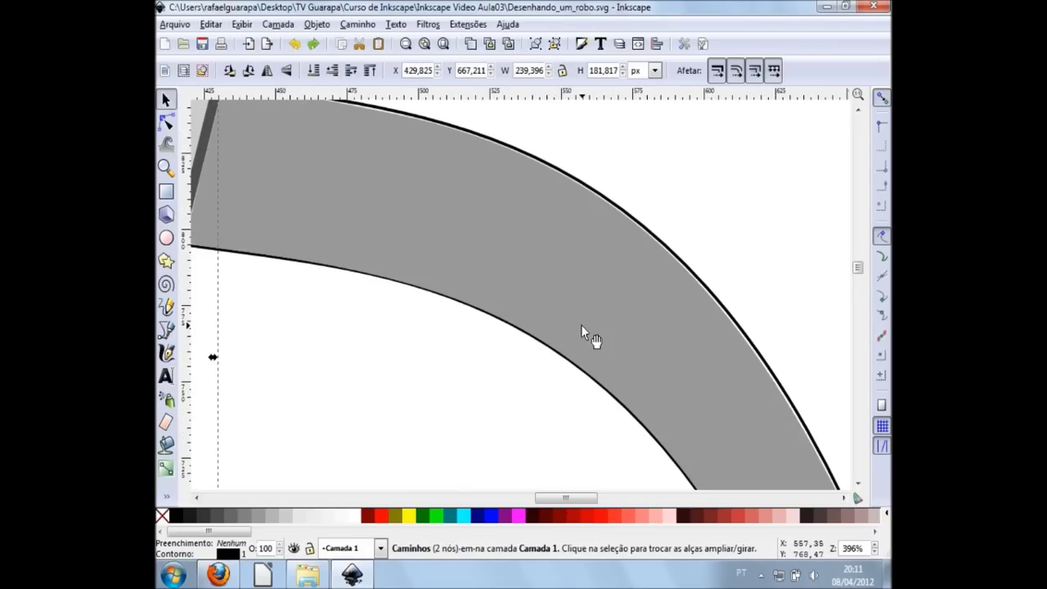
left_click_drag(552, 280, 664, 262)
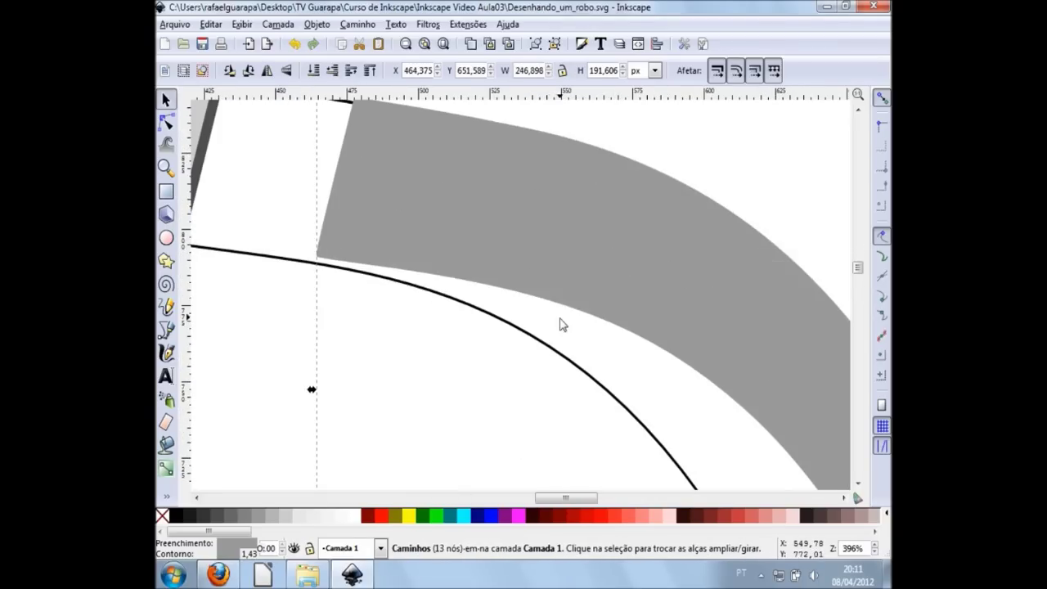
key("ctrl+z")
key("Escape")
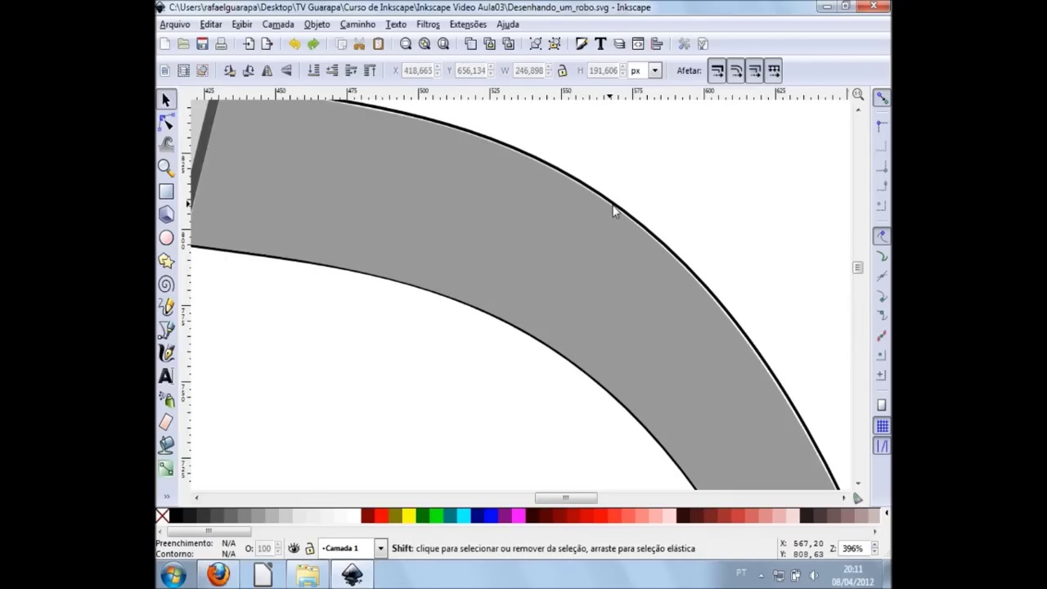
scroll(614, 211, "up", 1, "ctrl")
left_click(620, 216, "shift")
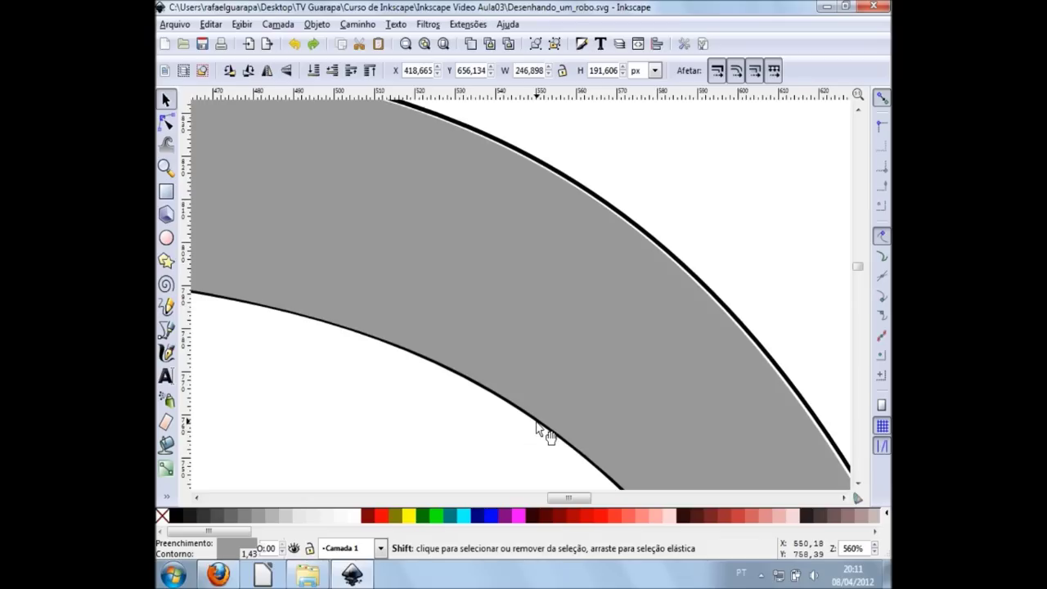
key("Escape")
Drag the gray arm fill off its outline curves, then clear the selection
scroll(662, 452, "down", 3, "ctrl")
scroll(675, 449, "down", 2, "ctrl")
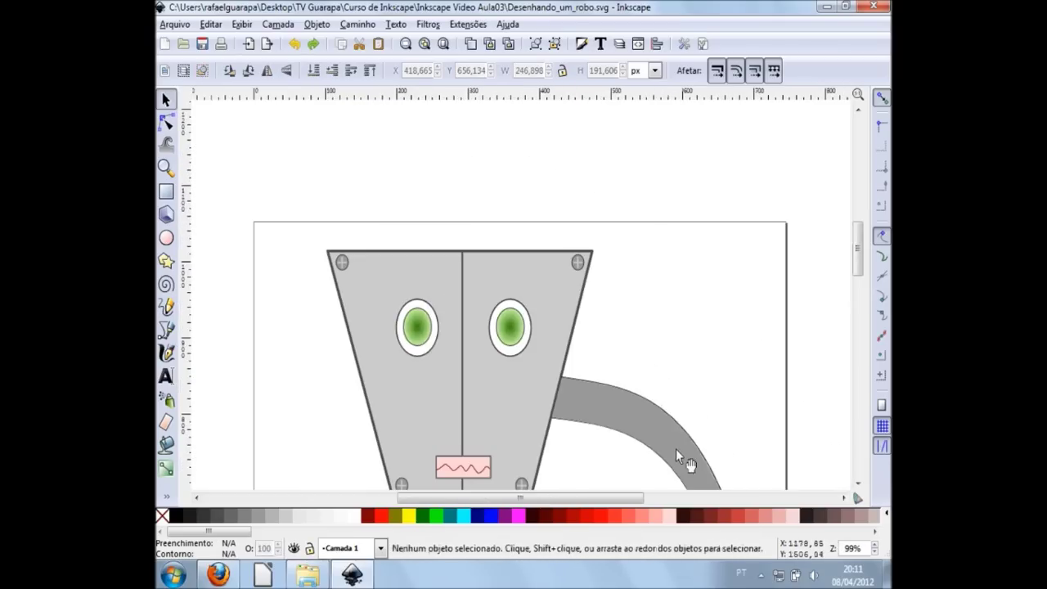
scroll(687, 448, "down", 3)
left_click_drag(658, 360, 740, 241)
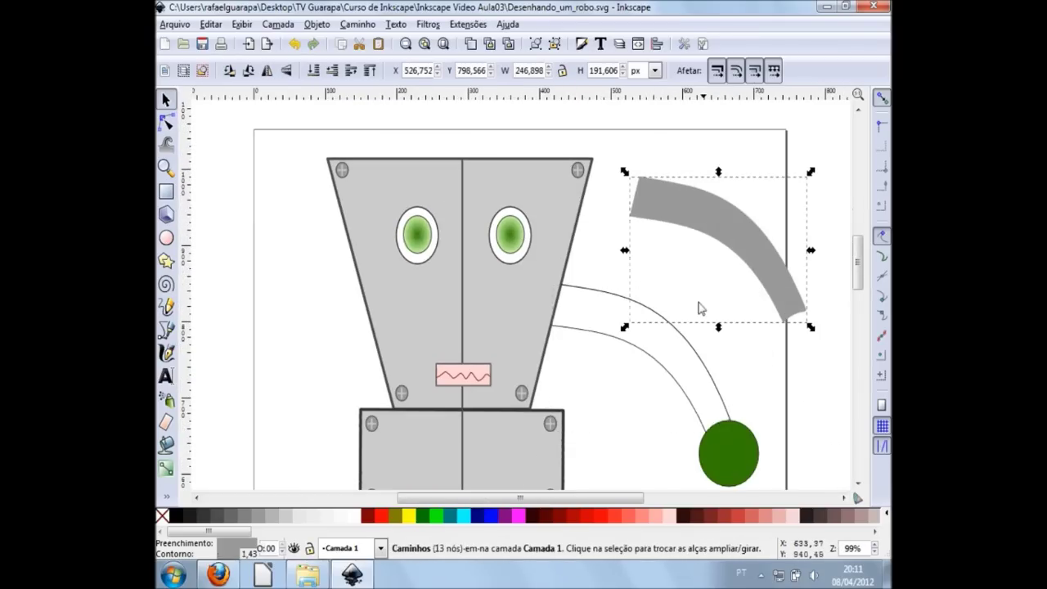
scroll(663, 365, "up", 2, "ctrl")
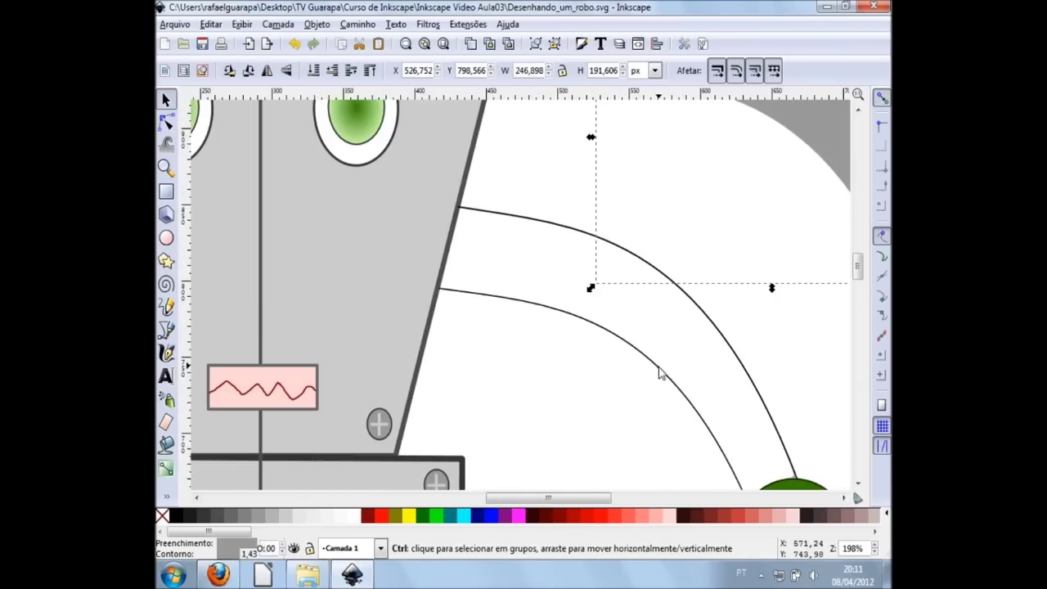
left_click(642, 409)
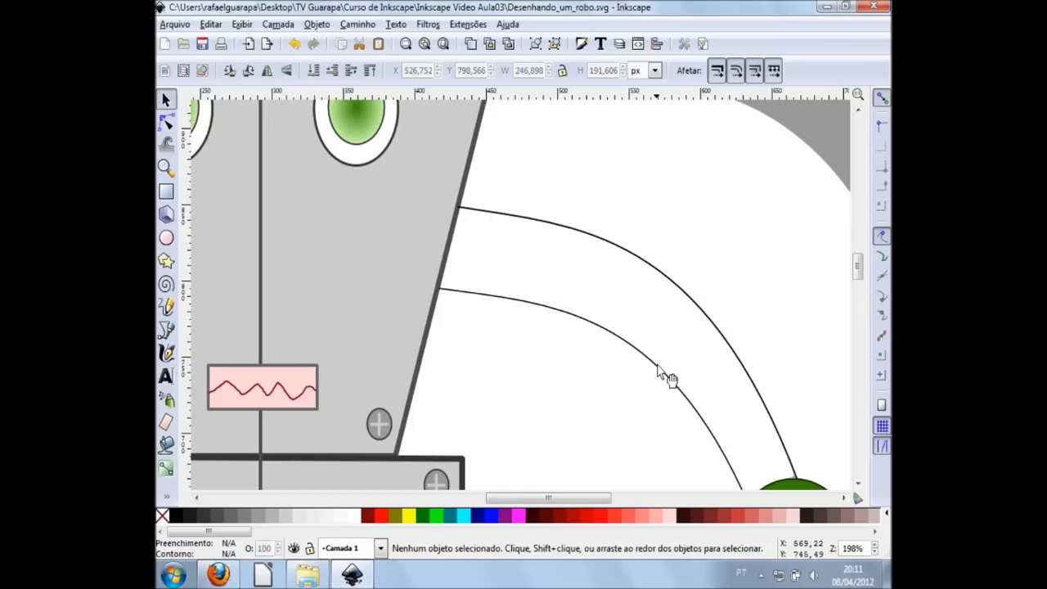
Select both arm curves, the grey arc and green ball together, undoing the stray move
left_click(662, 375)
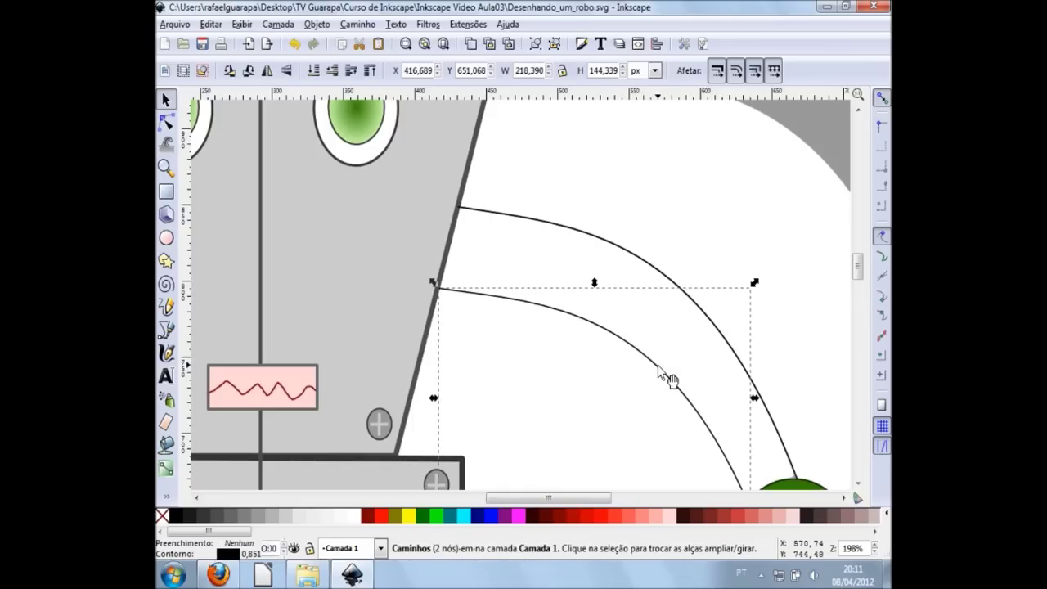
key("shift")
left_click(607, 245, "shift")
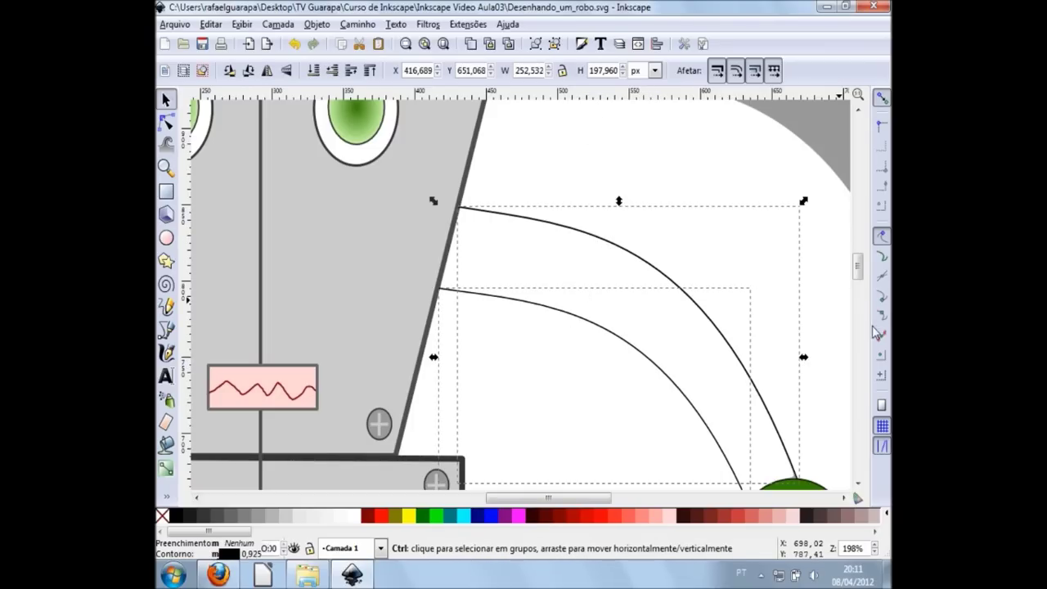
scroll(807, 329, "down", 1, "ctrl")
scroll(785, 311, "right", 2, "shift")
scroll(728, 319, "right", 2, "shift")
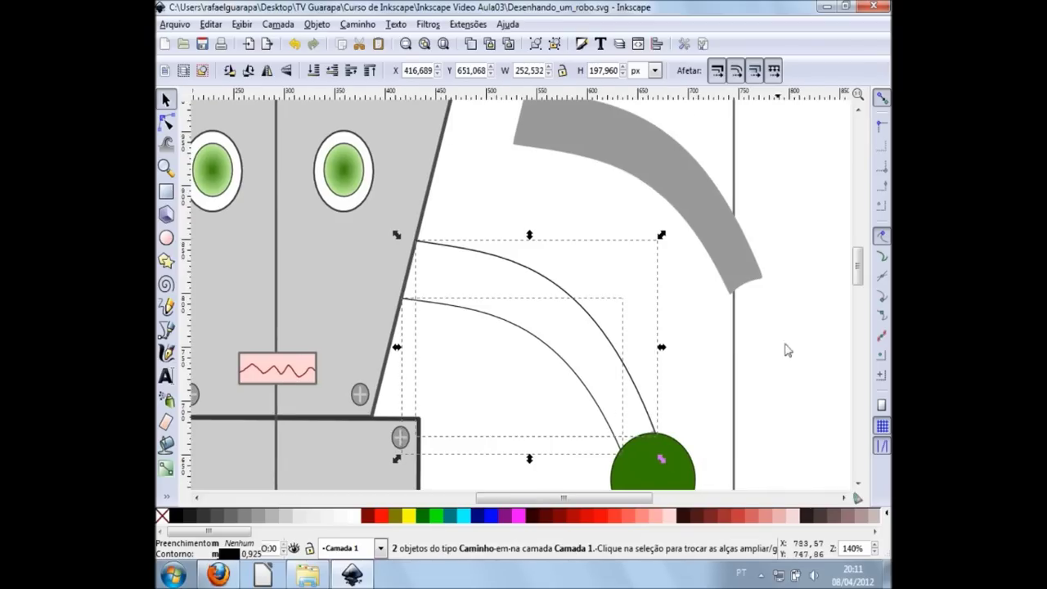
scroll(704, 348, "down", 1)
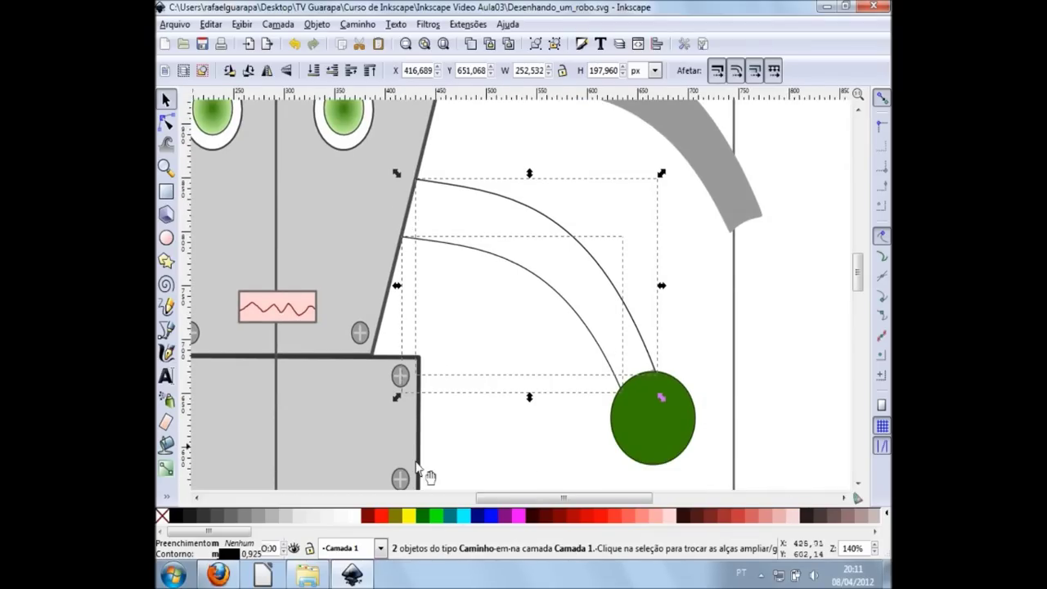
scroll(584, 343, "up", 3)
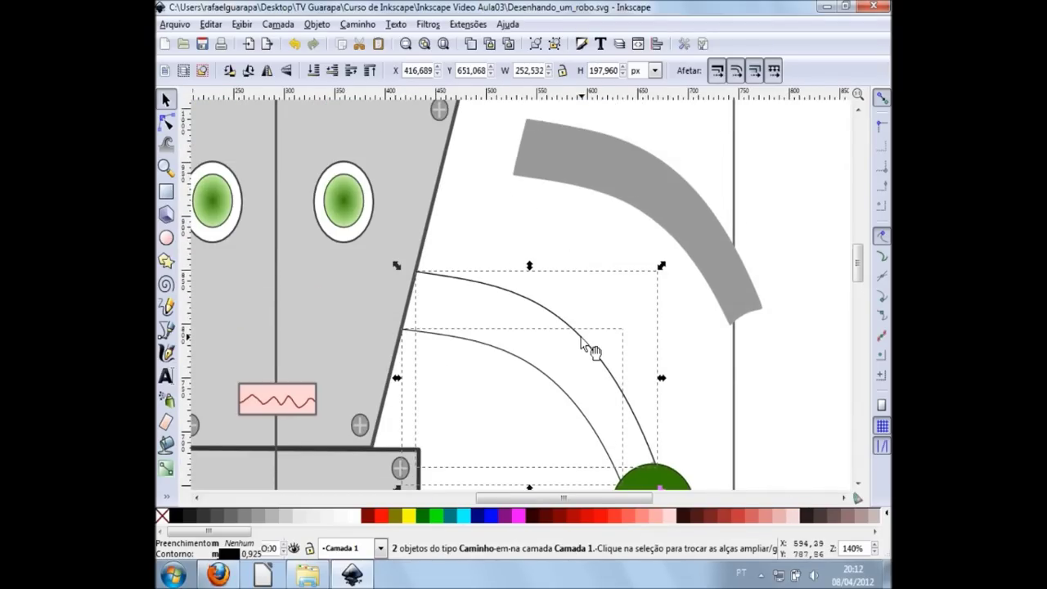
scroll(583, 331, "up", 2)
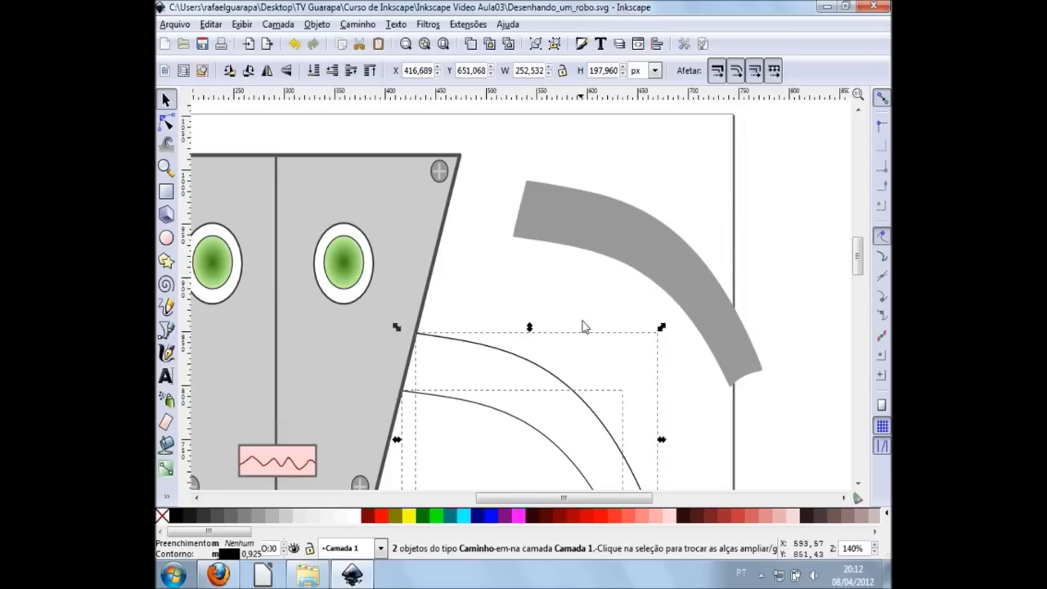
left_click(612, 233, "shift")
scroll(668, 360, "down", 5)
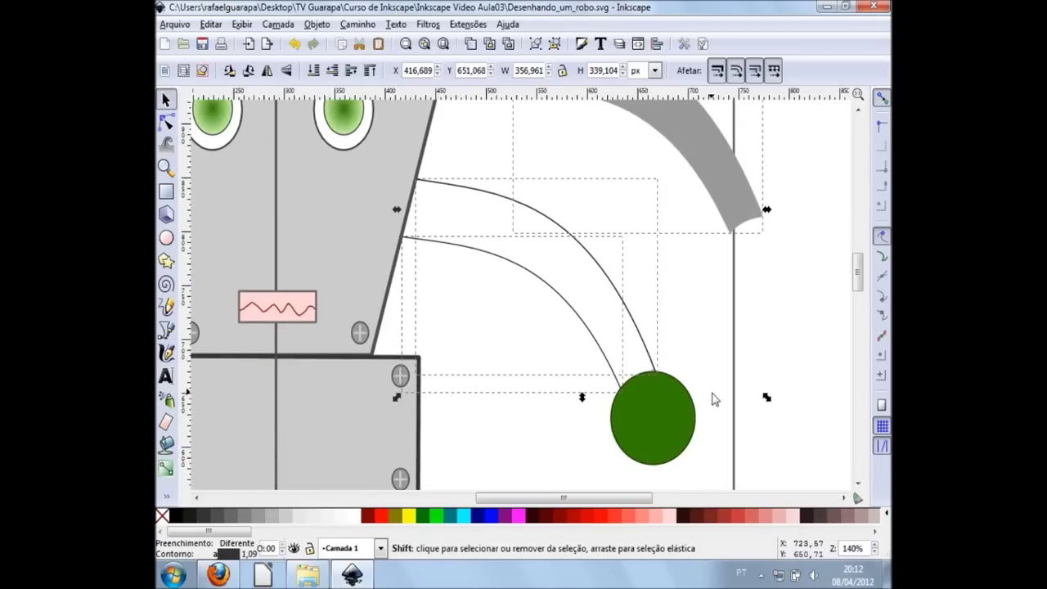
left_click(668, 416, "shift")
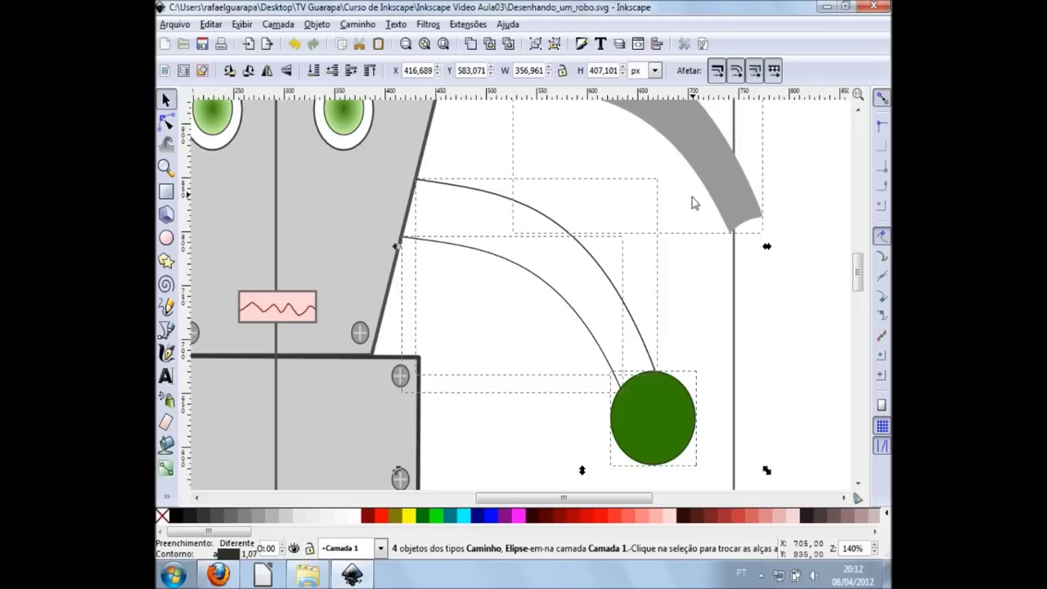
scroll(690, 272, "up", 2)
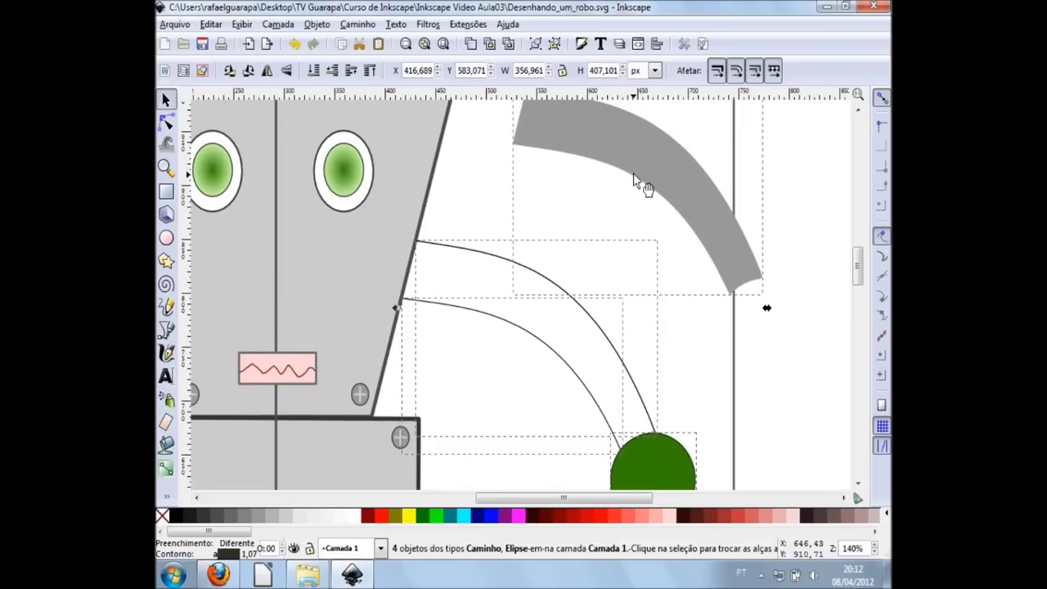
key("ctrl+z")
scroll(655, 294, "down", 2)
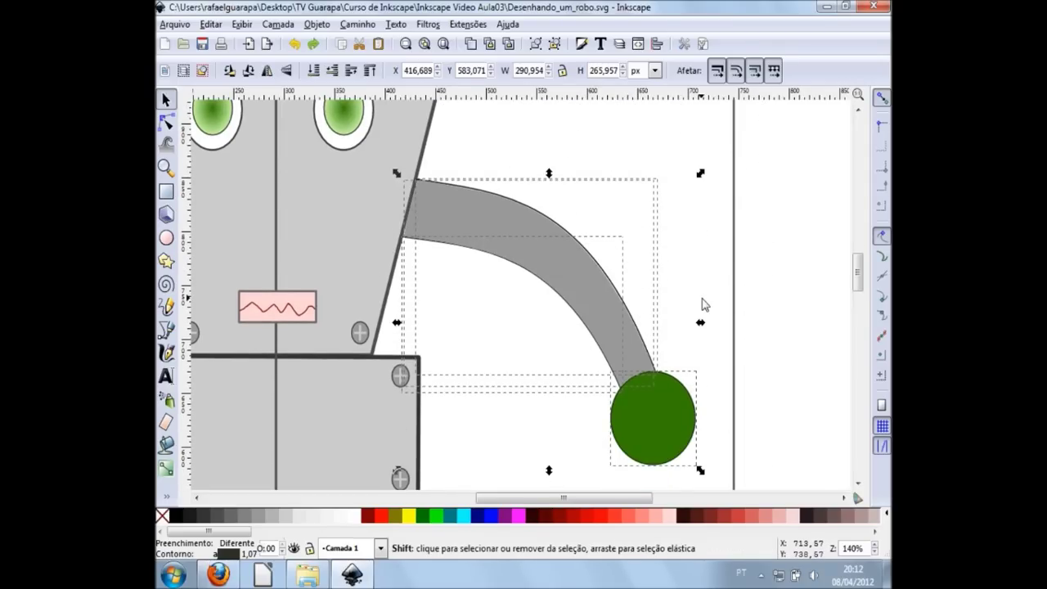
Nudge the arm group right and back, then undo a squashing corner resize
key("shift+Right")
key("shift+Right")
key("shift+Left")
key("shift+Left")
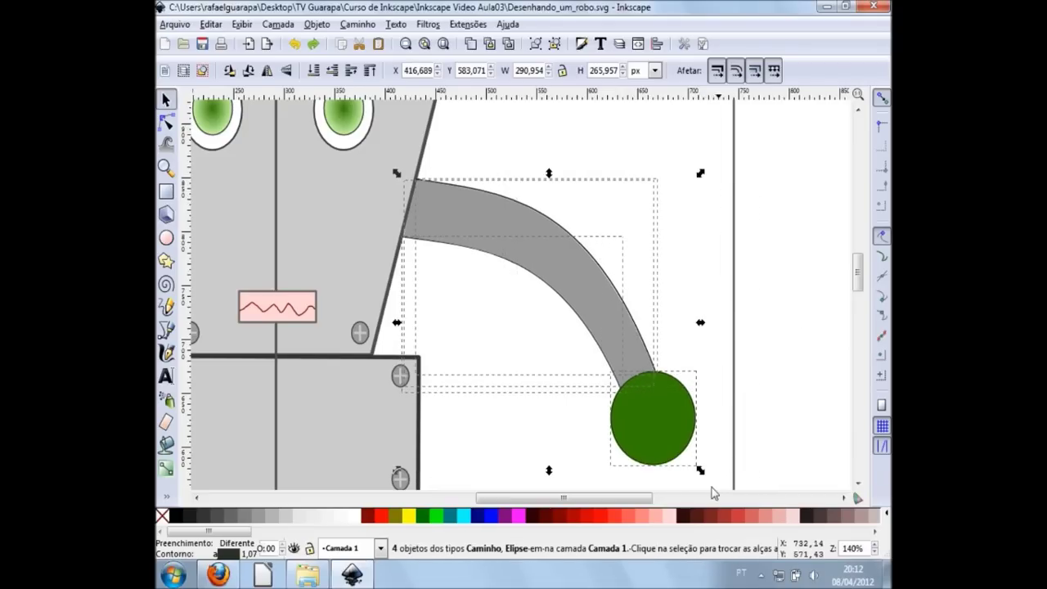
mouse_move(701, 473)
left_mouse_down()
mouse_move(570, 486)
mouse_move(618, 495)
left_mouse_up()
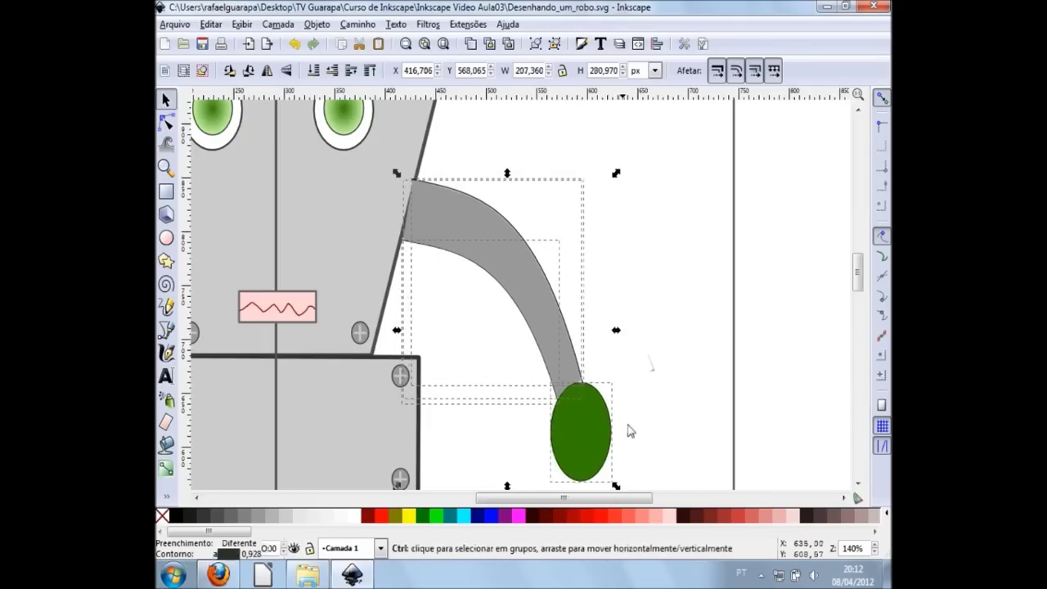
scroll(636, 426, "down", 1)
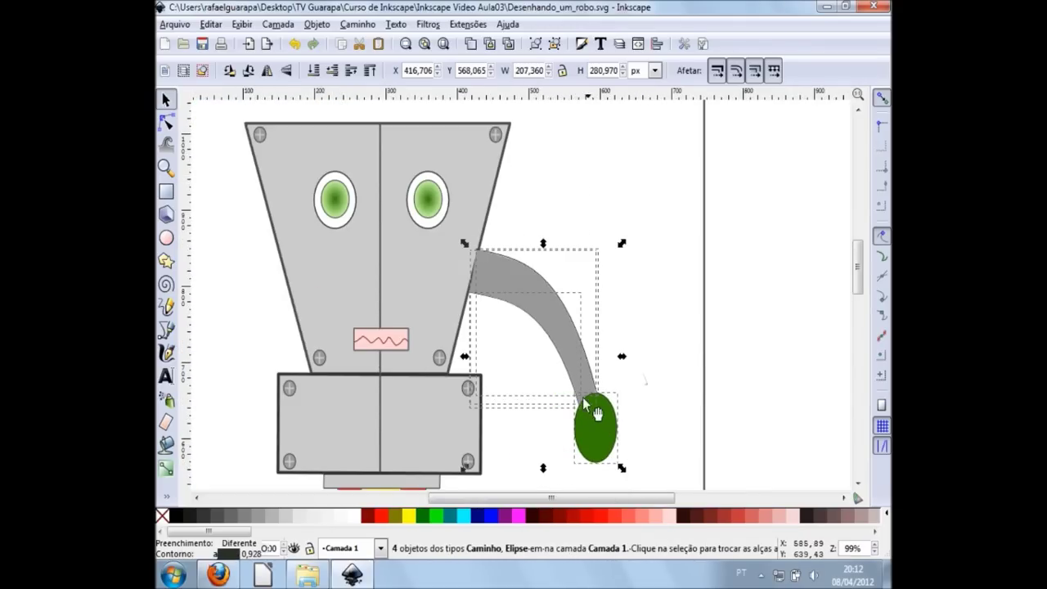
key("ctrl+z")
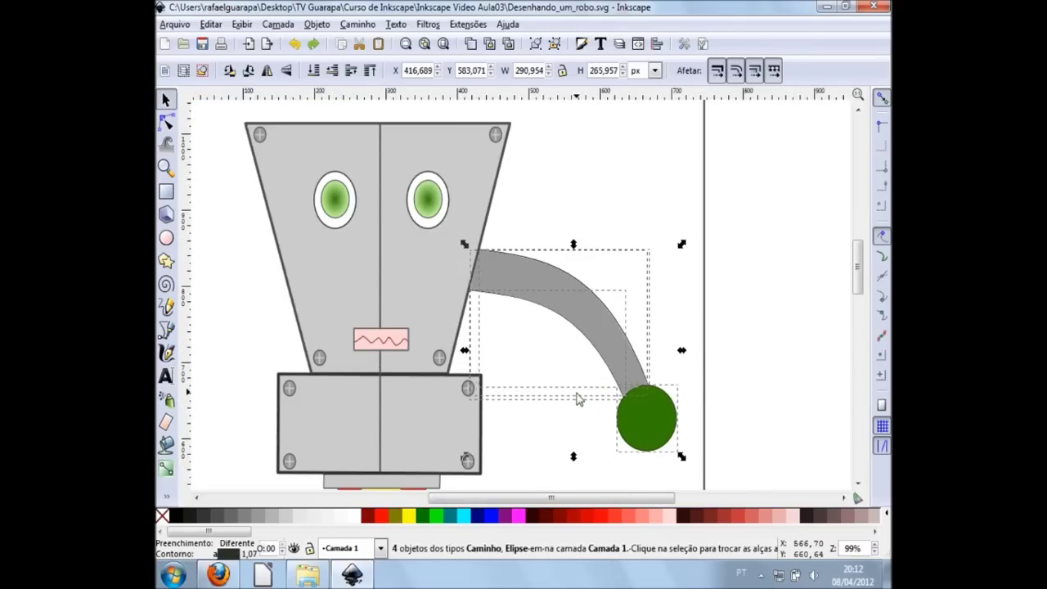
Scale the arm and green hand down slightly to about 260 × 242 px
left_click_drag(689, 456, 666, 446)
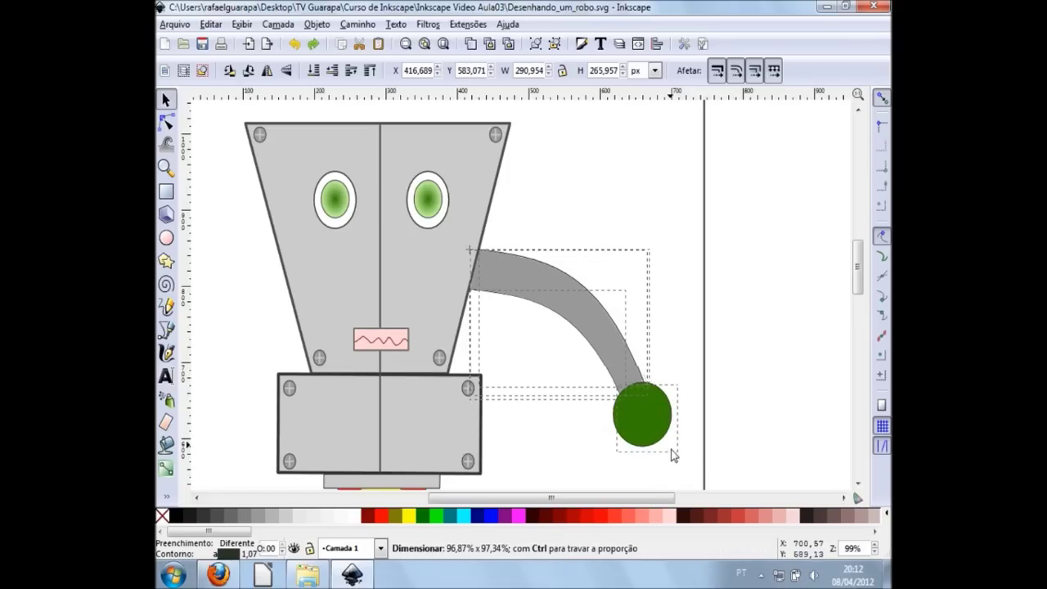
left_click_drag(667, 450, 659, 441)
scroll(581, 454, "down", 2)
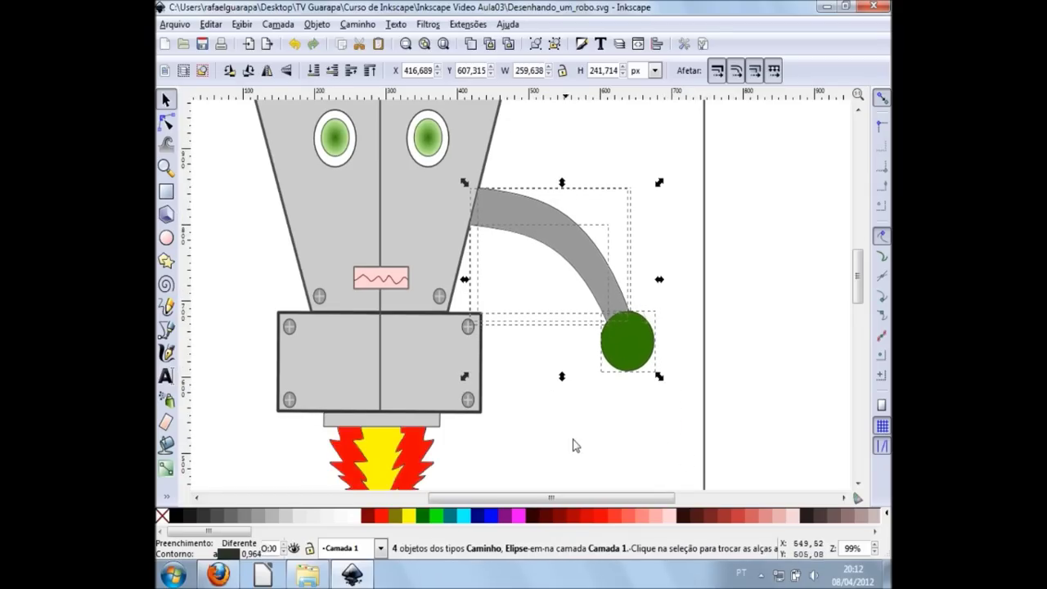
scroll(479, 183, "up", 1)
scroll(427, 196, "up", 4)
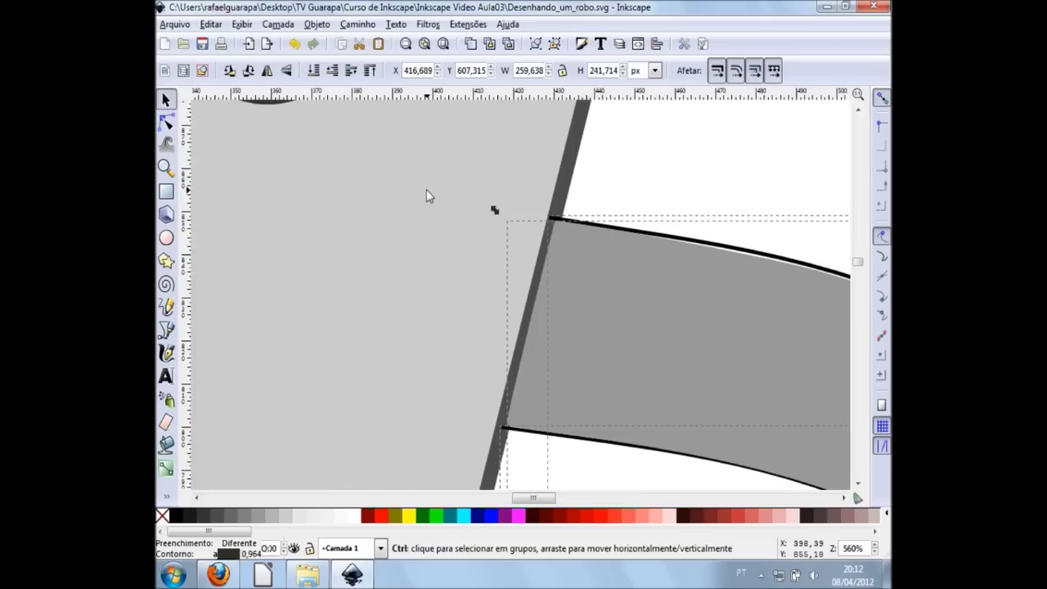
scroll(600, 284, "down", 5)
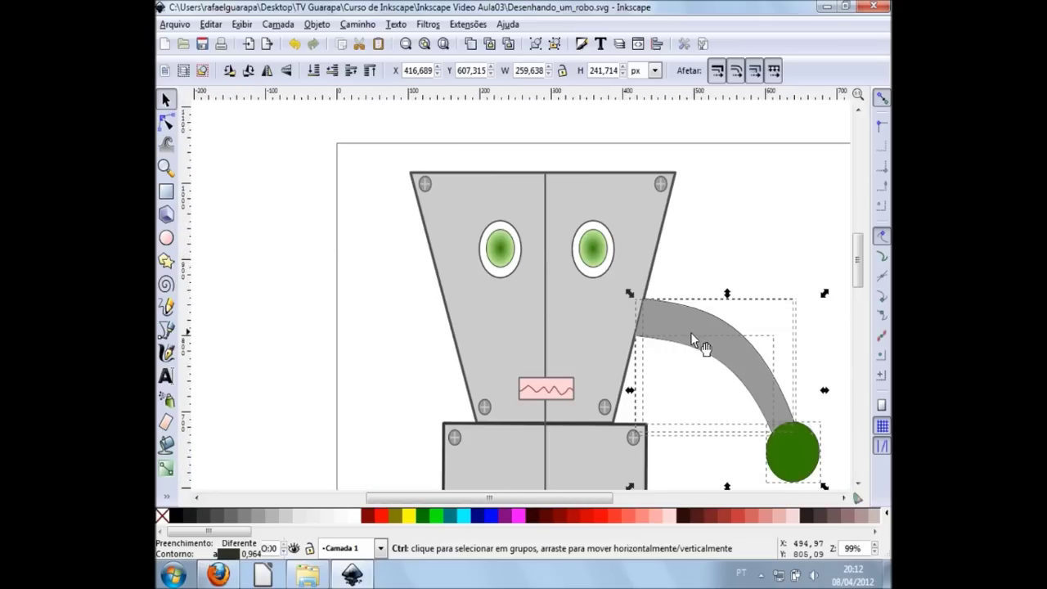
scroll(716, 402, "down", 1)
scroll(768, 396, "down", 2)
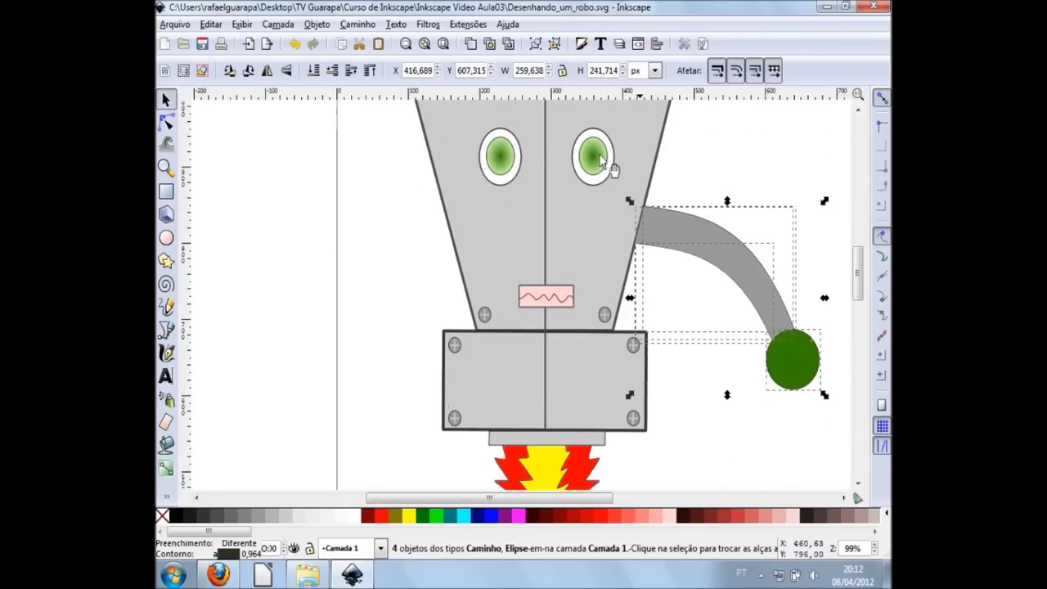
Duplicate the arm and green hand and shift the copy left over the body
left_click(472, 45)
key("Left")
key("Left")
key("Left")
key("Left")
key("Left")
key("Left")
key("Left")
key("Left")
key("Left")
key("Left")
key("Left")
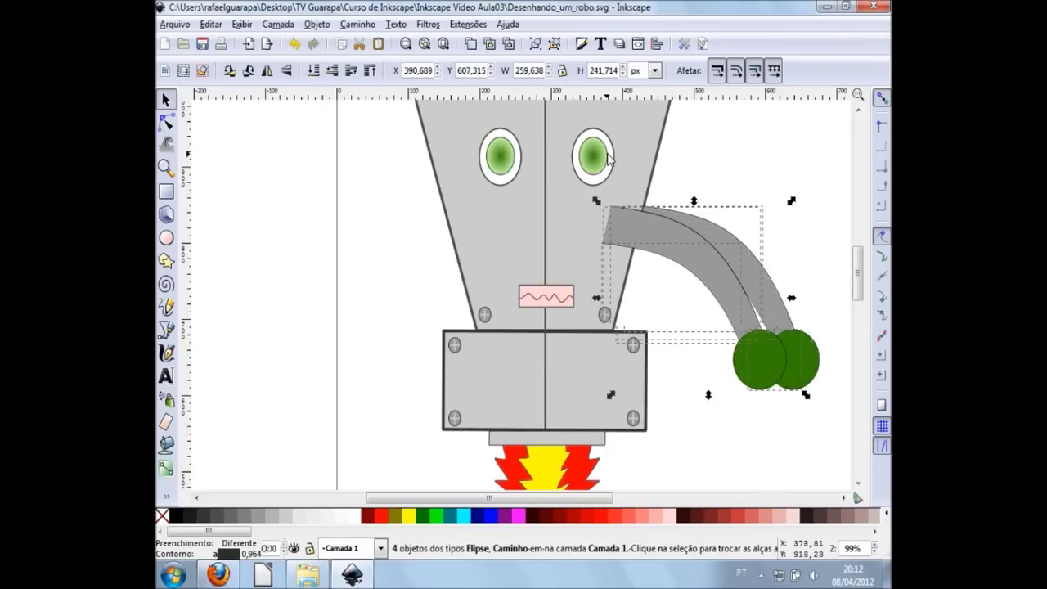
key("shift+Left")
key("shift+Left")
key("shift+Left")
key("shift+Left")
key("shift+Left")
key("shift+Left")
key("shift+Left")
key("shift+Left")
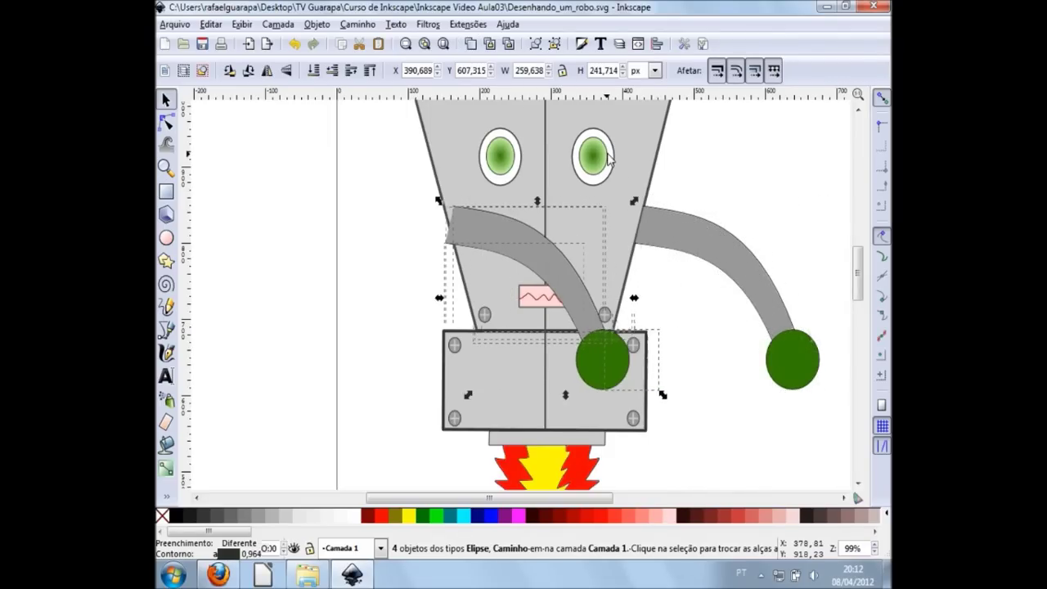
key("shift+Left")
key("shift+Left")
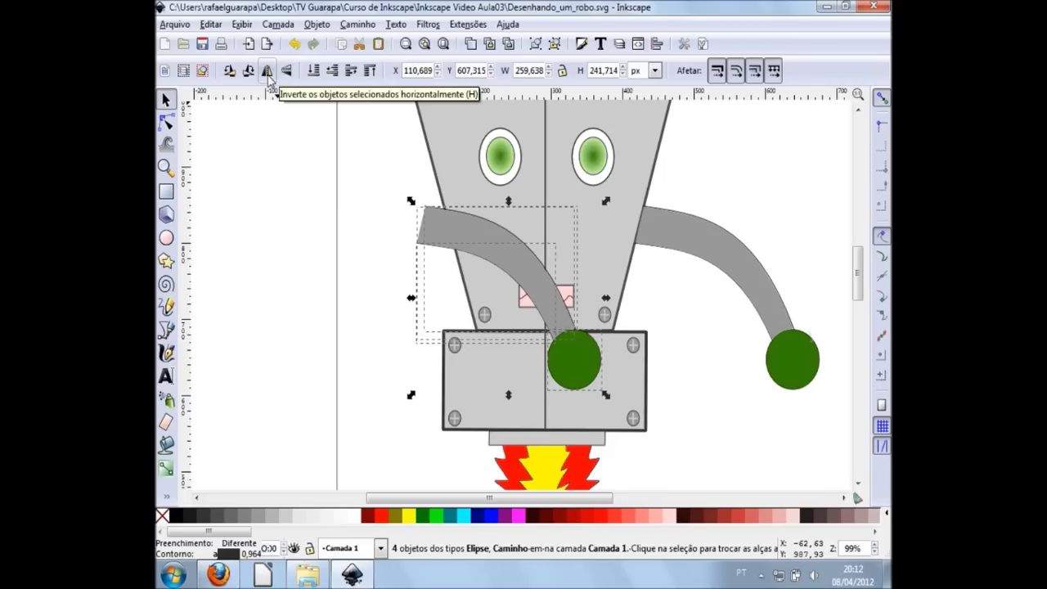
Flip the copied arm horizontally and move it to the head's left side
left_click(268, 71)
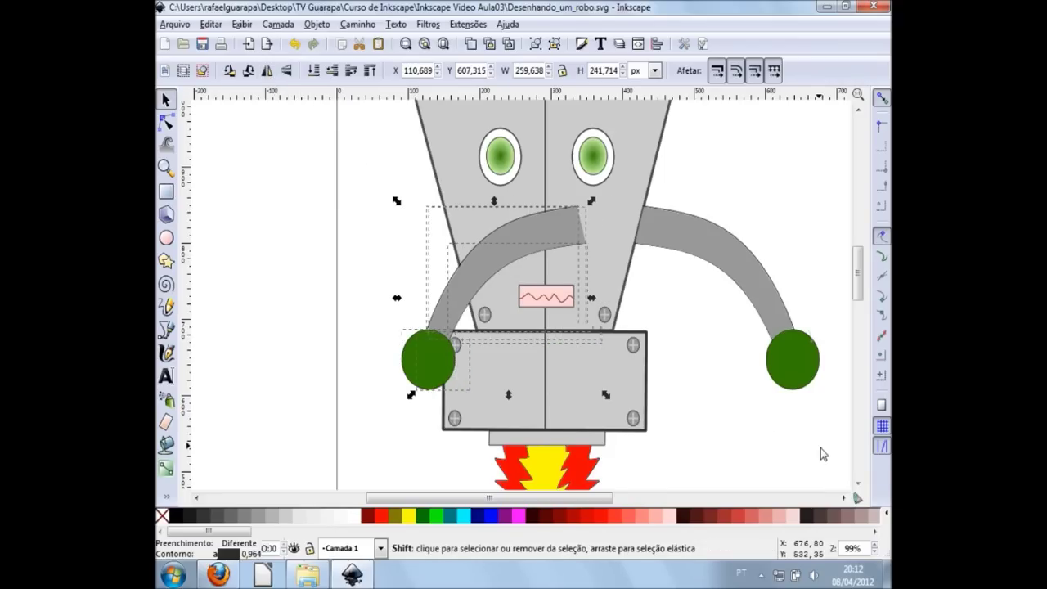
key("shift+Left")
key("shift+Left")
key("shift+Left")
key("shift+Left")
key("shift+Left")
key("shift+Left")
key("shift+Left")
key("shift+Left")
key("shift+Left")
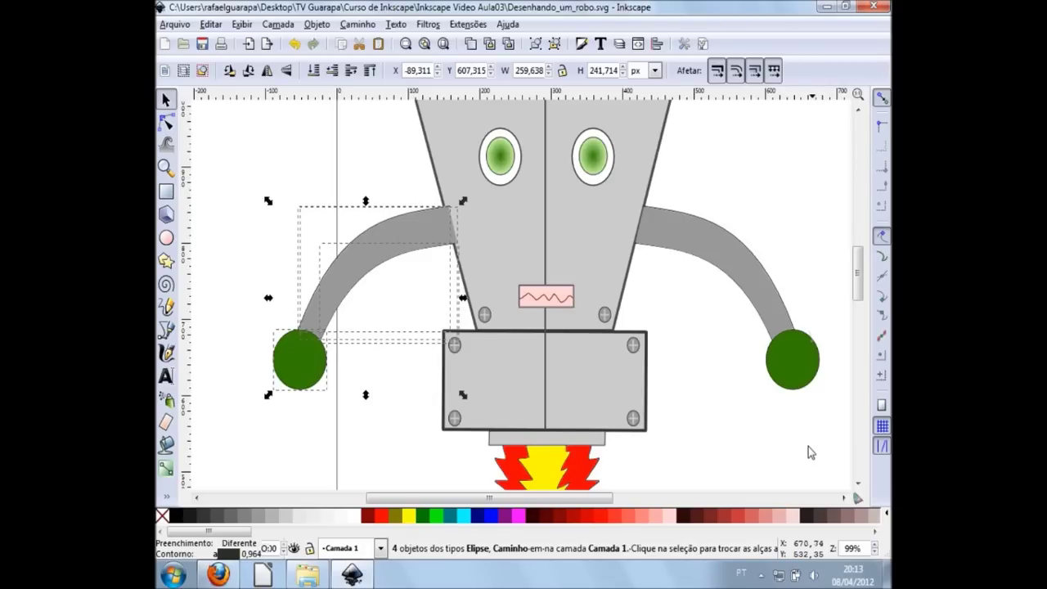
scroll(462, 200, "up", 1)
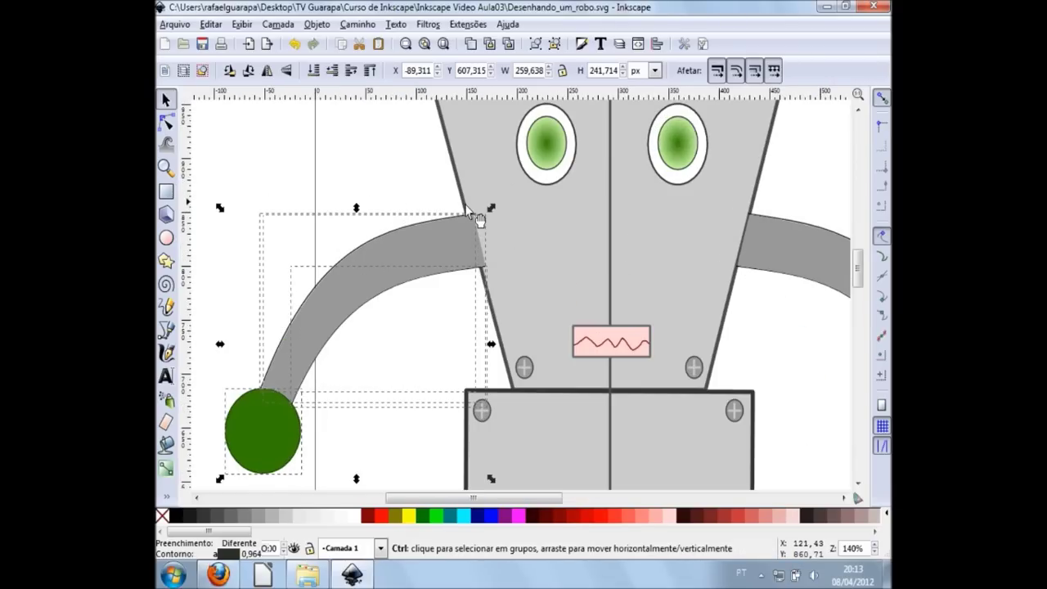
scroll(462, 201, "up", 4)
Fine-tune the left arm's joint against the head with arrow nudges, then deselect
key("Left")
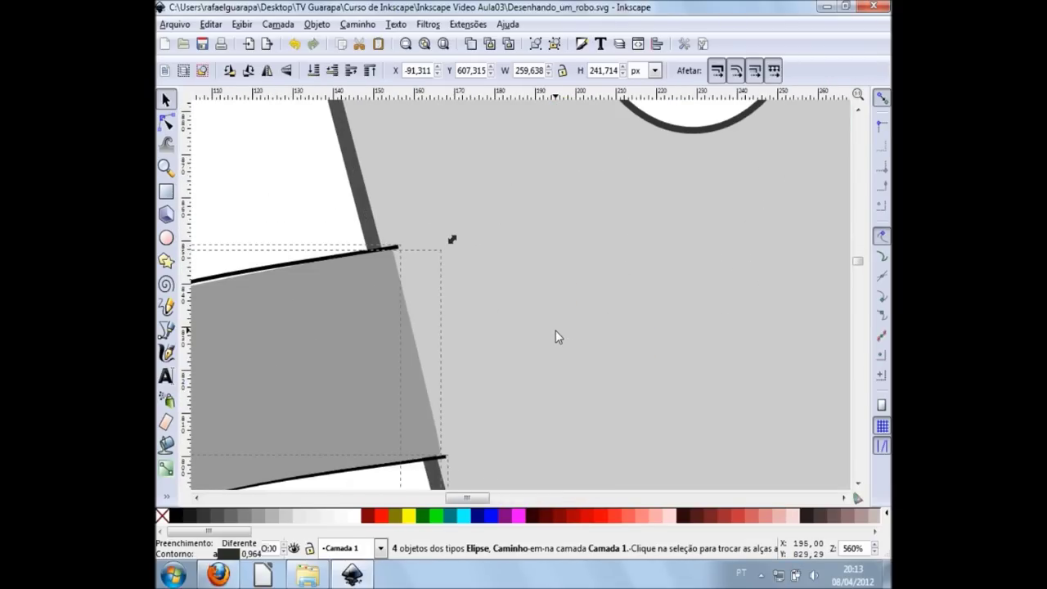
key("Left")
key("Left")
key("Left")
key("Right")
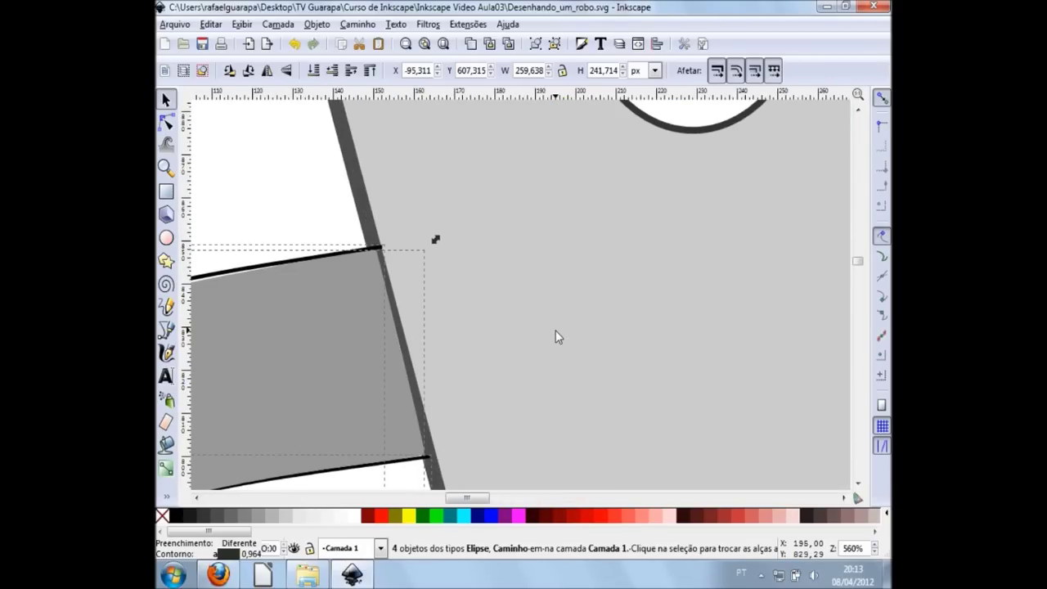
scroll(606, 360, "down", 3)
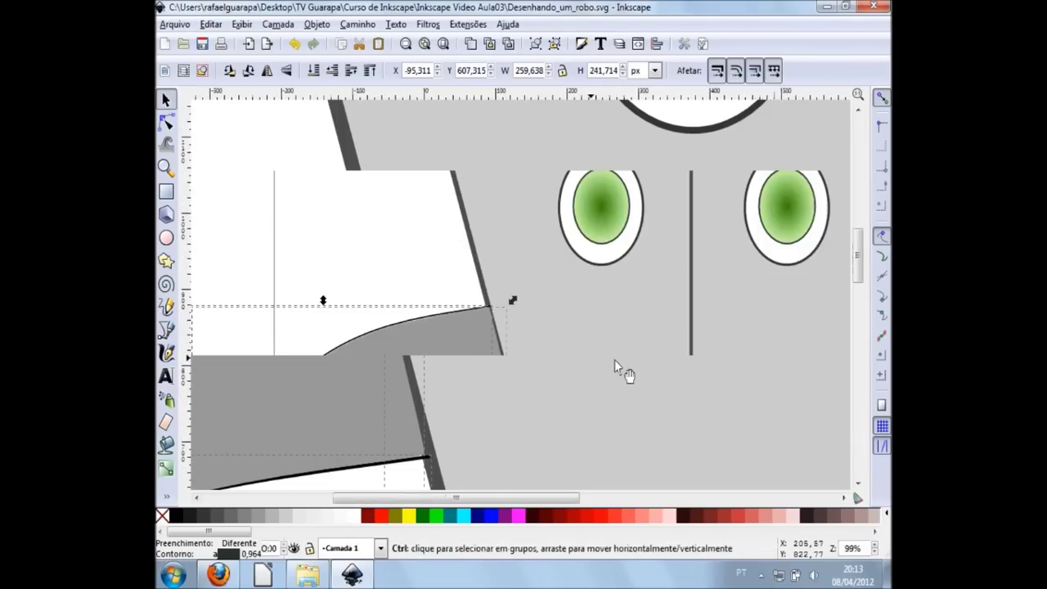
scroll(703, 401, "down", 3)
scroll(736, 421, "down", 1)
scroll(787, 435, "down", 4)
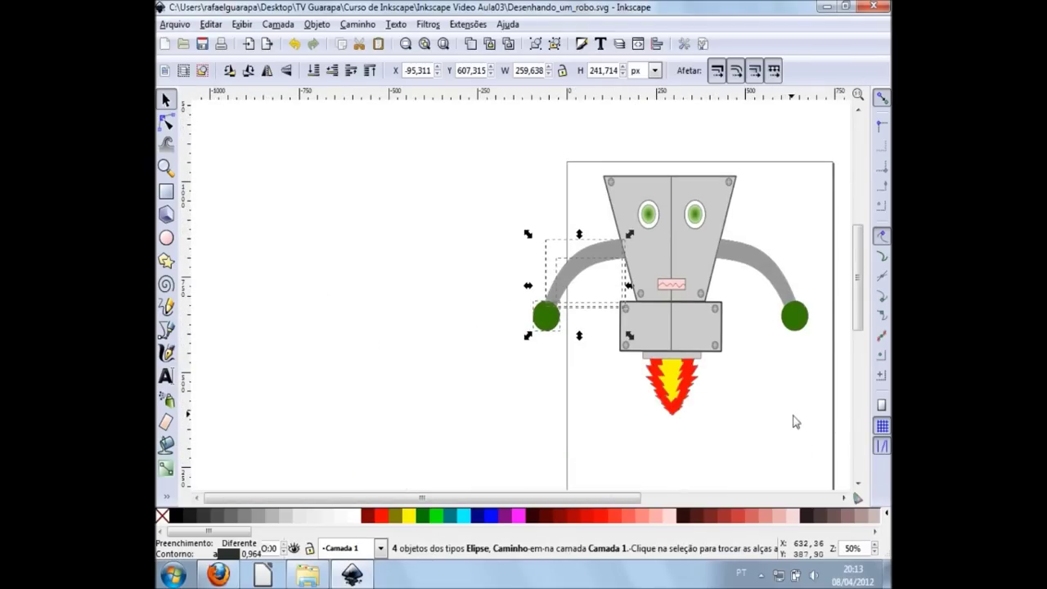
left_click(782, 399)
scroll(782, 400, "right", 2)
scroll(782, 399, "right", 2)
left_click_drag(749, 450, 333, 116)
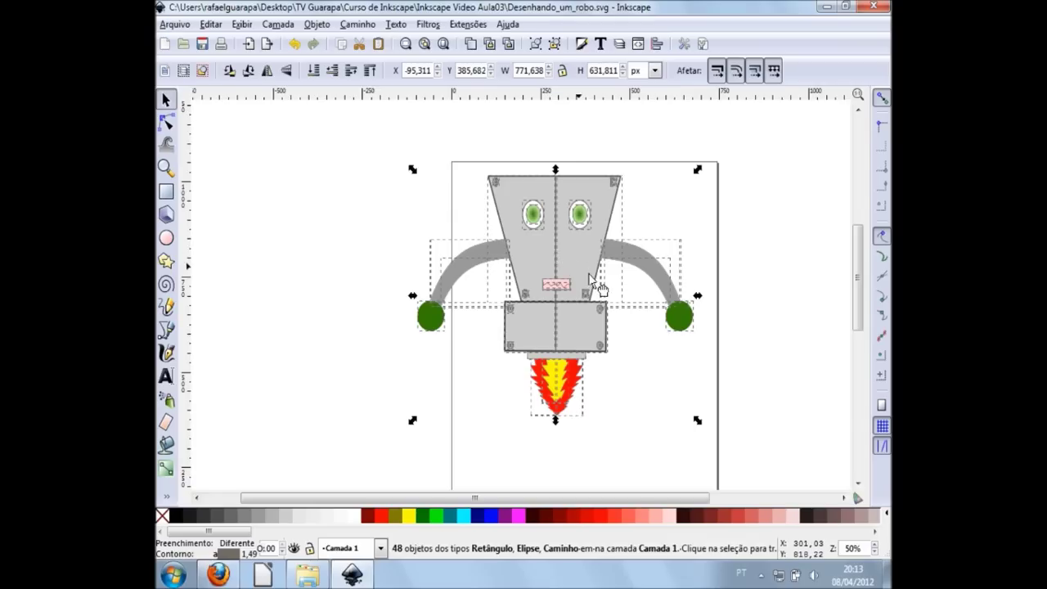
left_click_drag(558, 253, 604, 288)
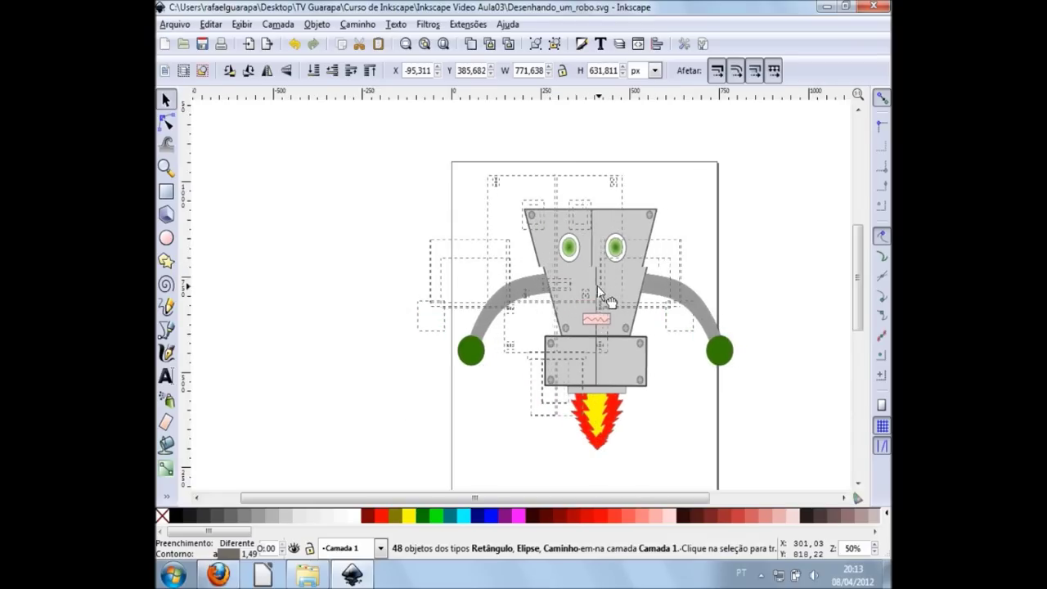
left_click_drag(604, 287, 590, 283)
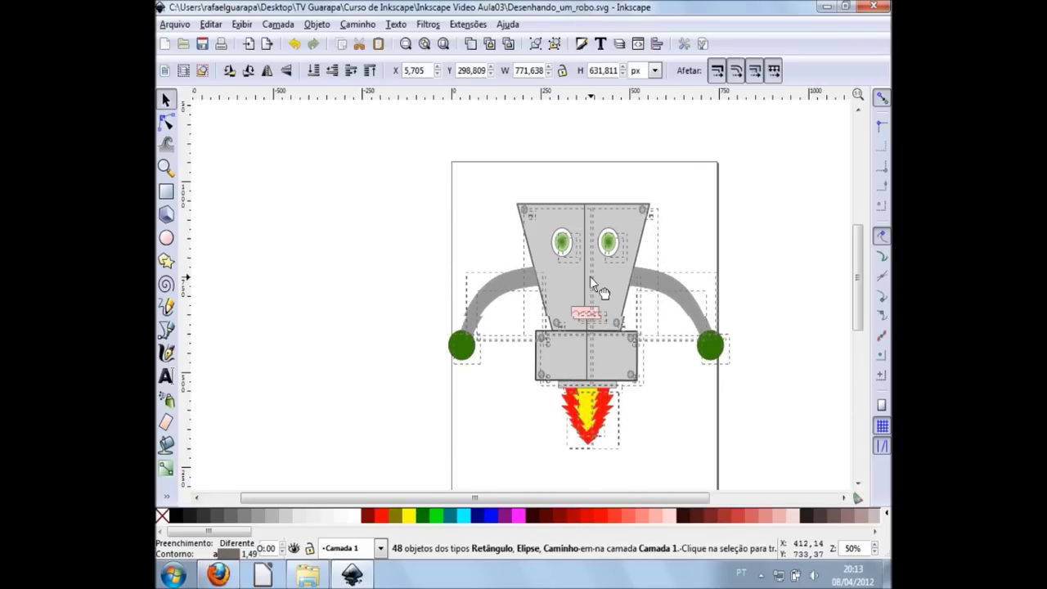
left_click(759, 280)
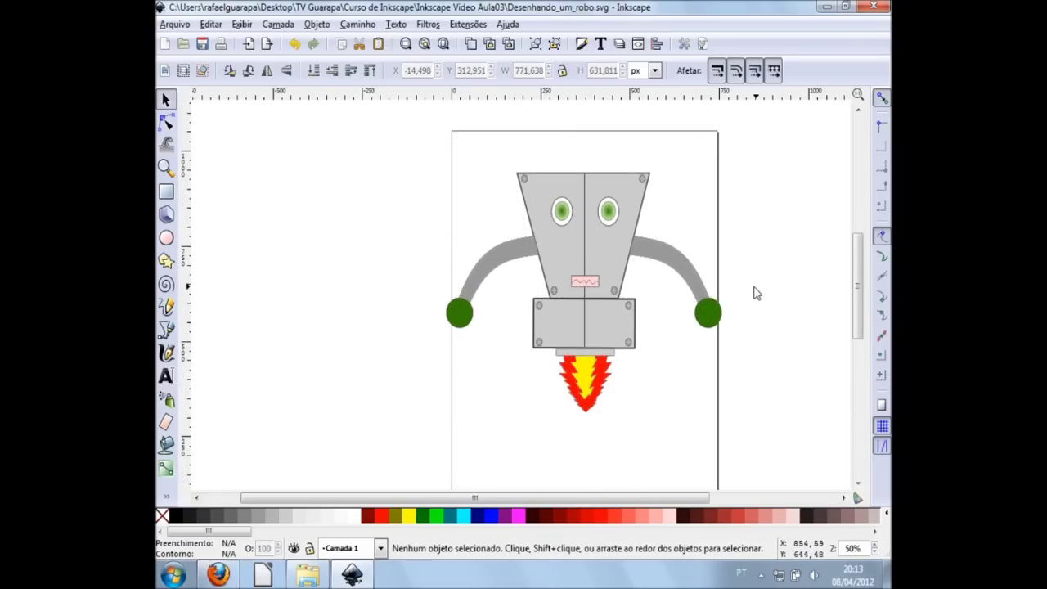
scroll(746, 305, "down", 2)
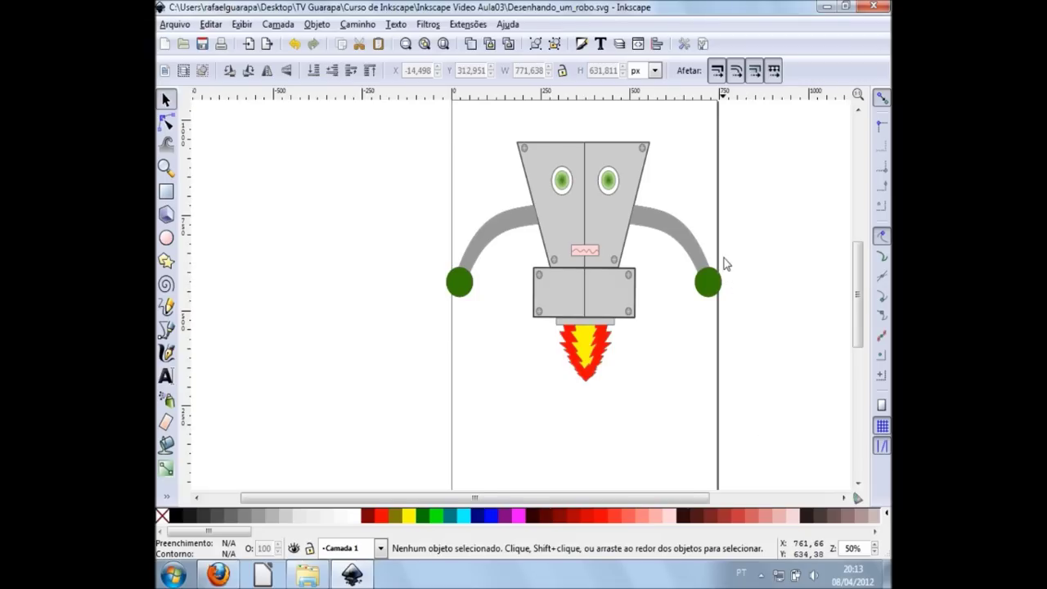
scroll(726, 251, "up", 2)
scroll(433, 323, "down", 2)
scroll(654, 343, "down", 1)
scroll(645, 339, "up", 2)
scroll(639, 331, "up", 2)
scroll(638, 332, "down", 2)
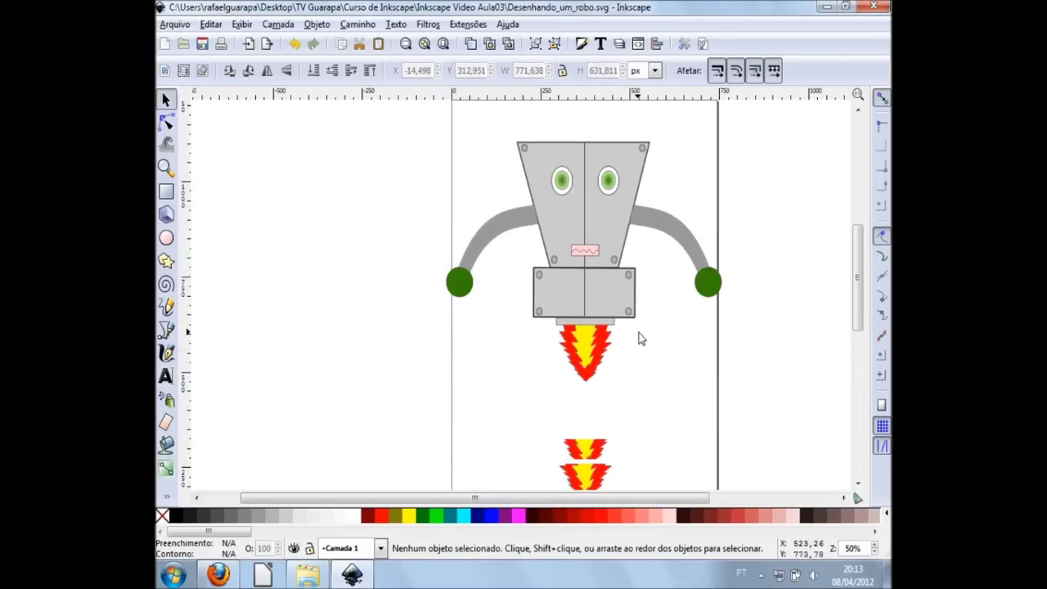
scroll(667, 354, "right", 1)
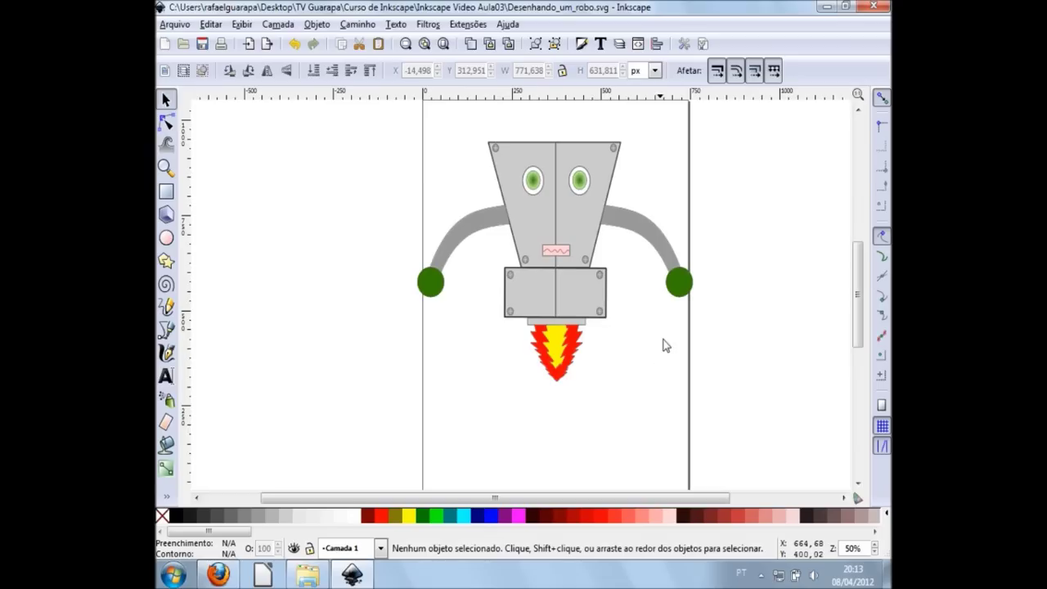
scroll(638, 279, "up", 1)
scroll(548, 163, "up", 2, "ctrl")
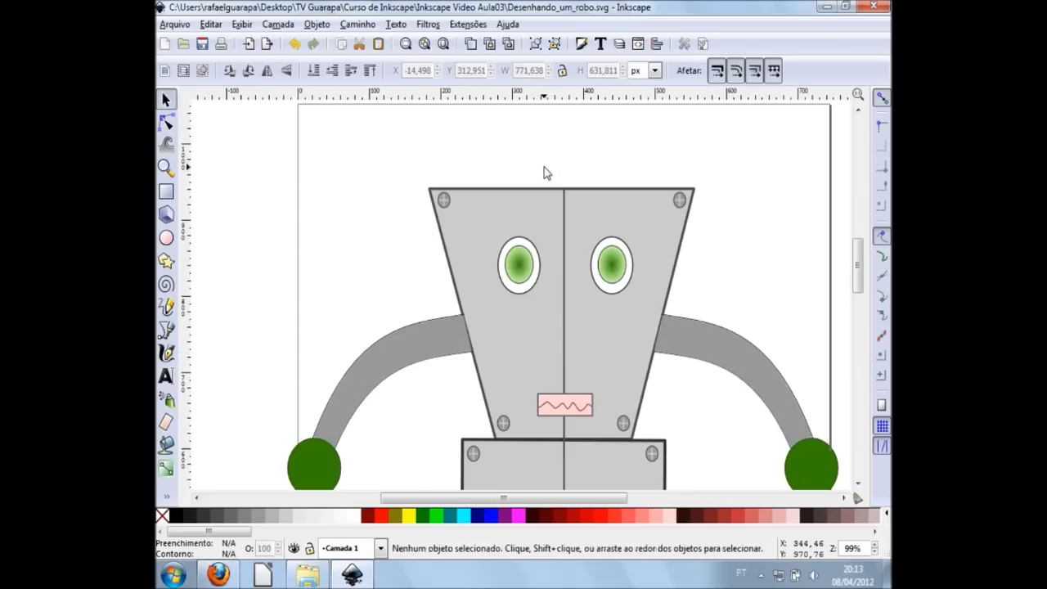
scroll(554, 187, "down", 4)
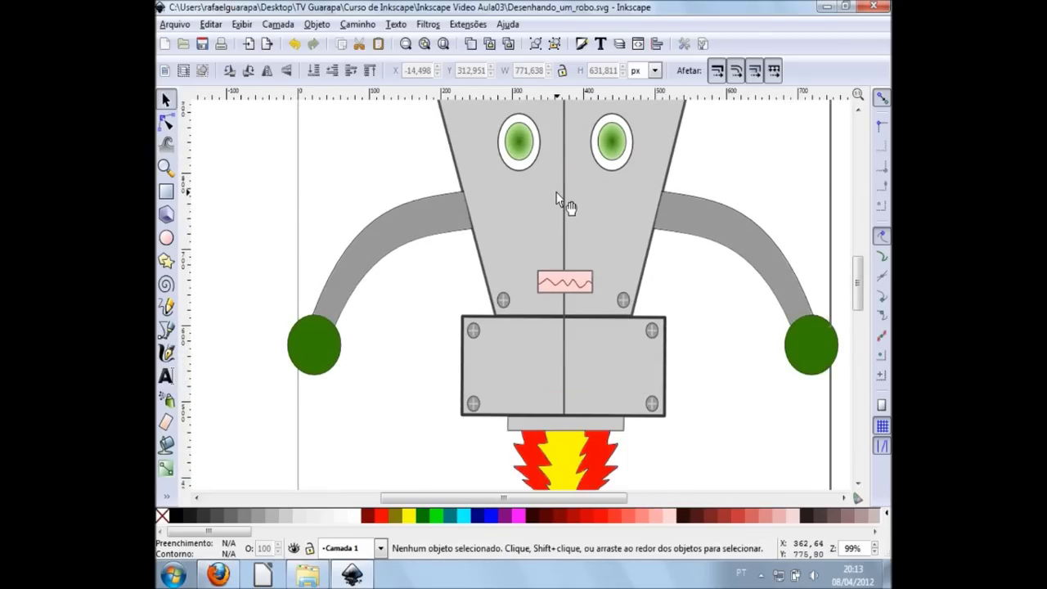
scroll(564, 204, "down", 6)
scroll(735, 290, "up", 4)
scroll(732, 288, "up", 3)
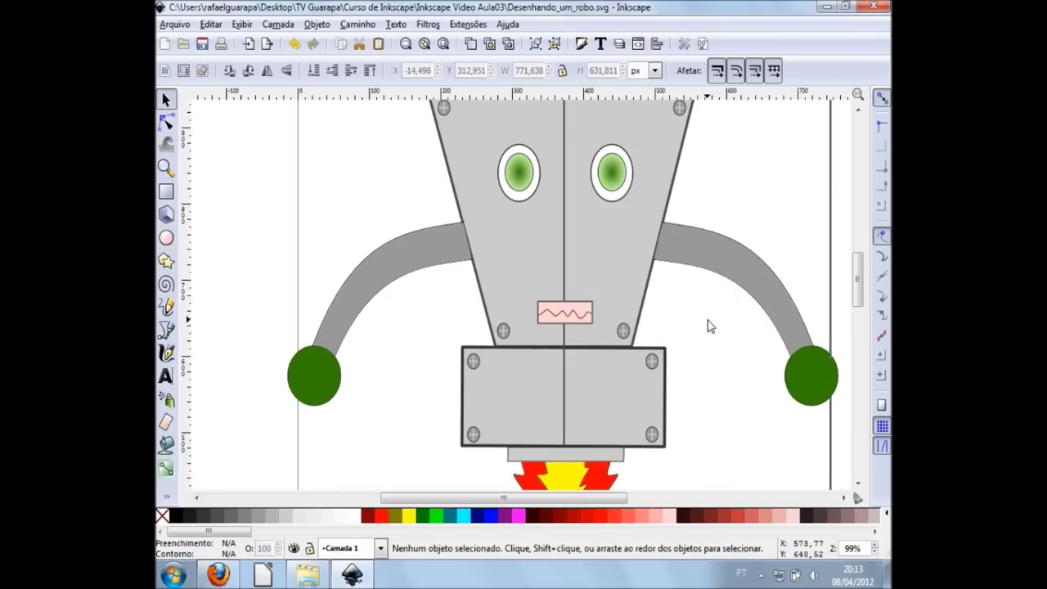
key("shift")
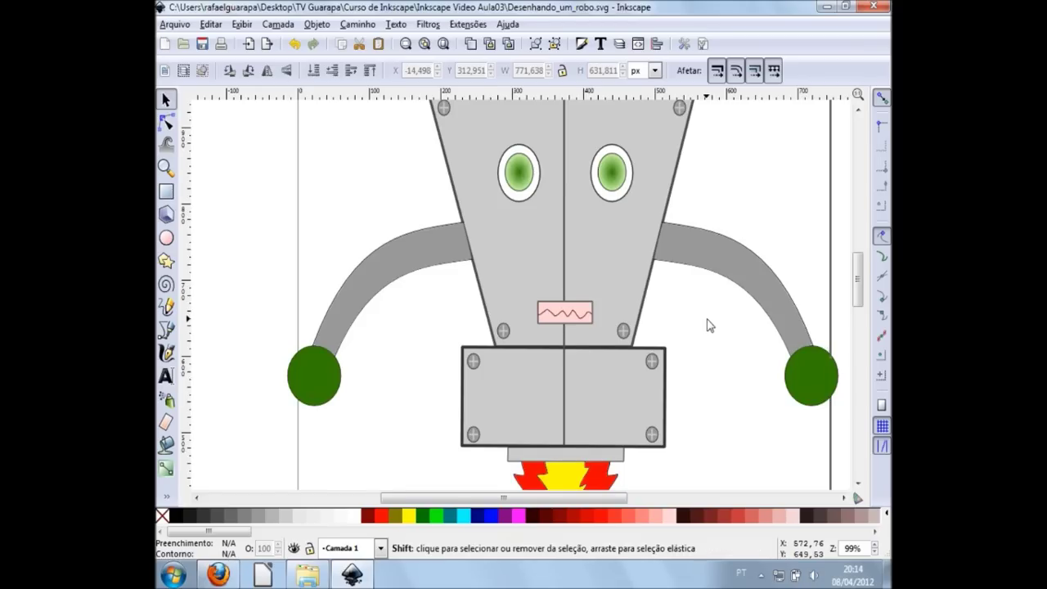
scroll(708, 325, "right", 1)
scroll(705, 327, "down", 5)
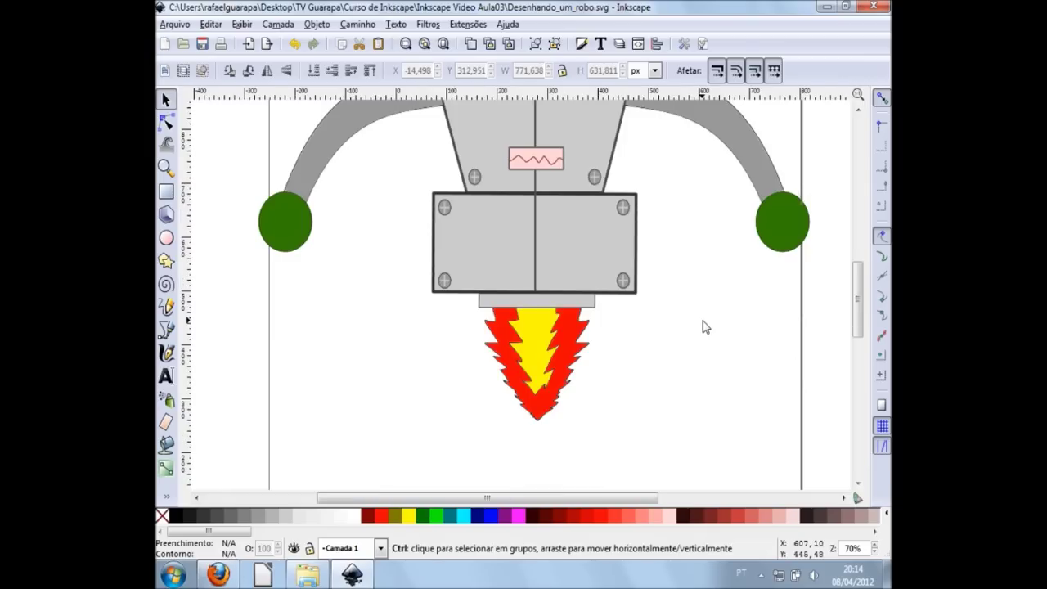
scroll(705, 327, "down", 1, "ctrl")
scroll(705, 327, "up", 2)
scroll(705, 327, "up", 2)
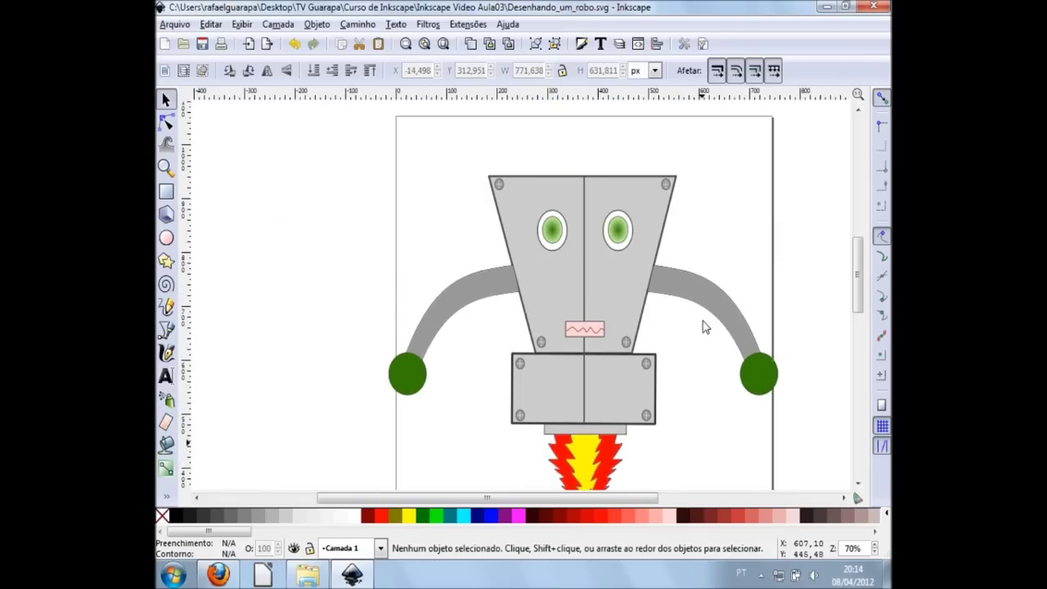
Save the robot to Desenhando_um_robo.svg and scroll to view the whole drawing
left_click(202, 44)
scroll(819, 416, "down", 3)
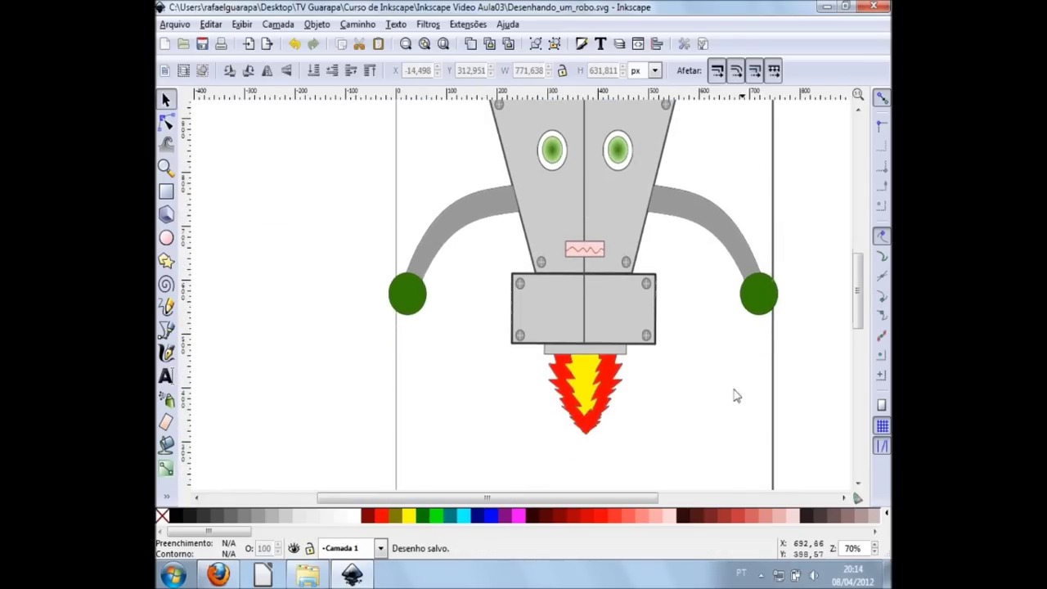
scroll(723, 385, "right", 1)
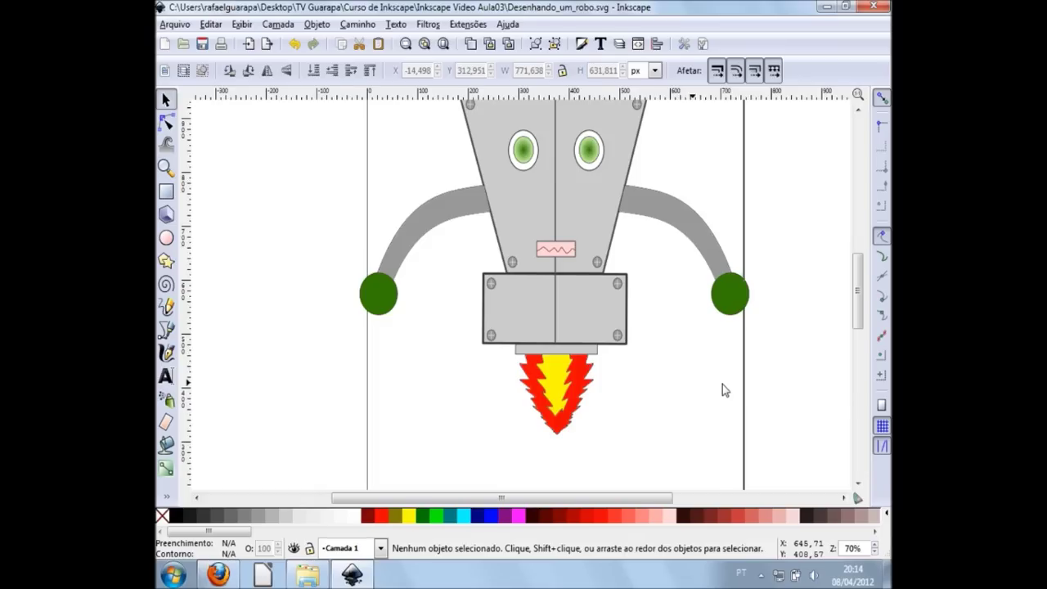
scroll(722, 384, "up", 2)
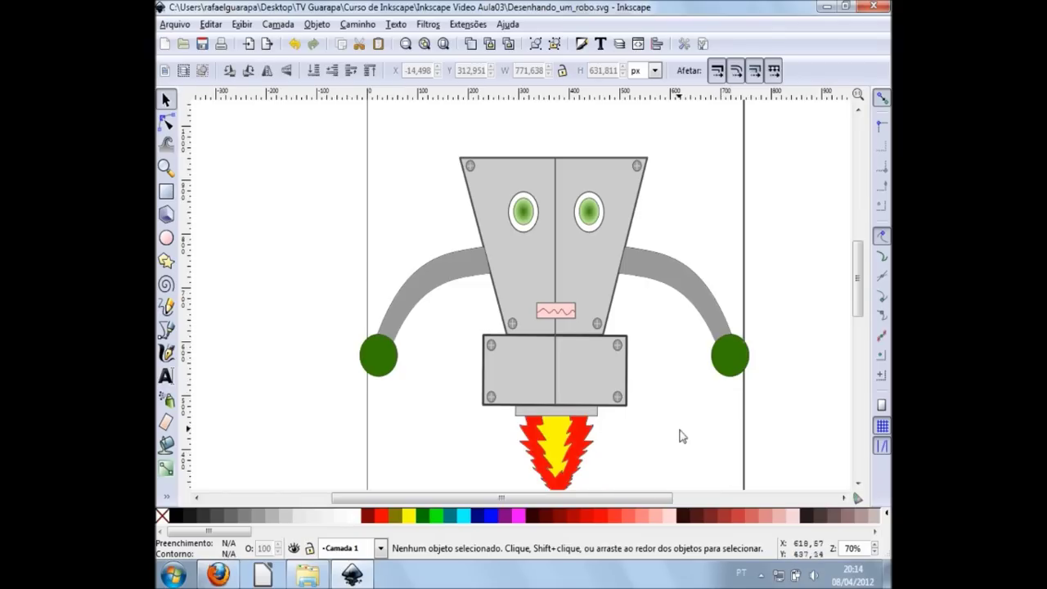
scroll(651, 420, "down", 1)
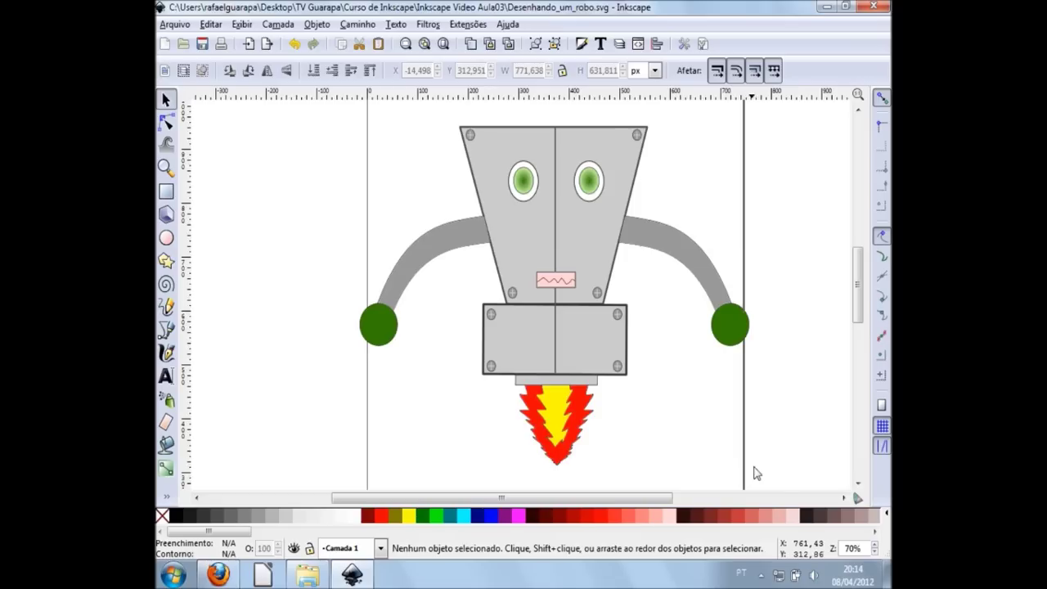
Select the whole robot and set the bitmap export file name to robo_simples
mouse_move(783, 481)
left_mouse_down()
mouse_move(279, 83)
mouse_move(288, 169)
left_mouse_up()
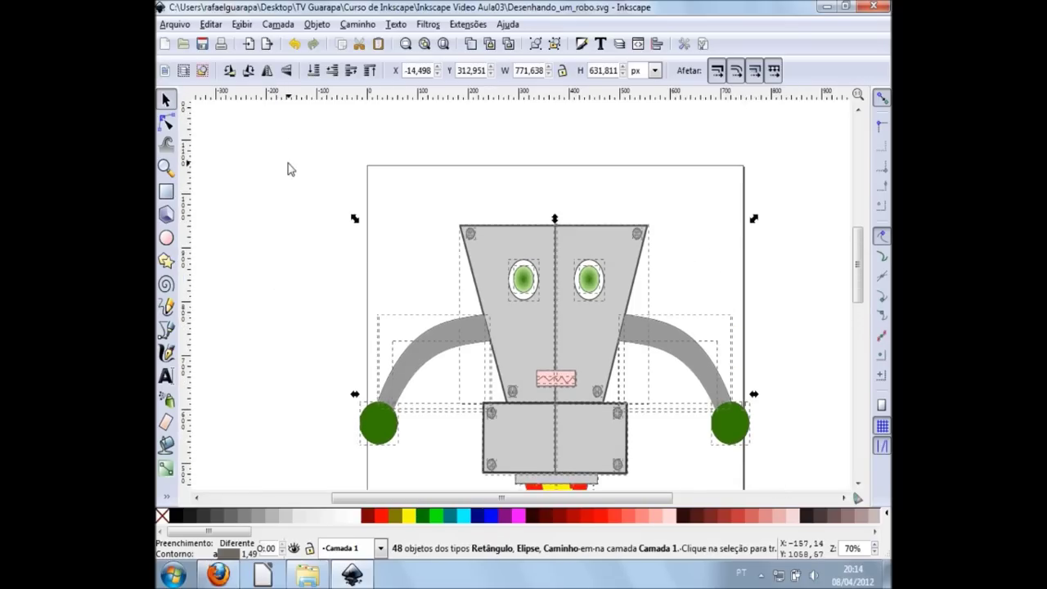
left_click(163, 25)
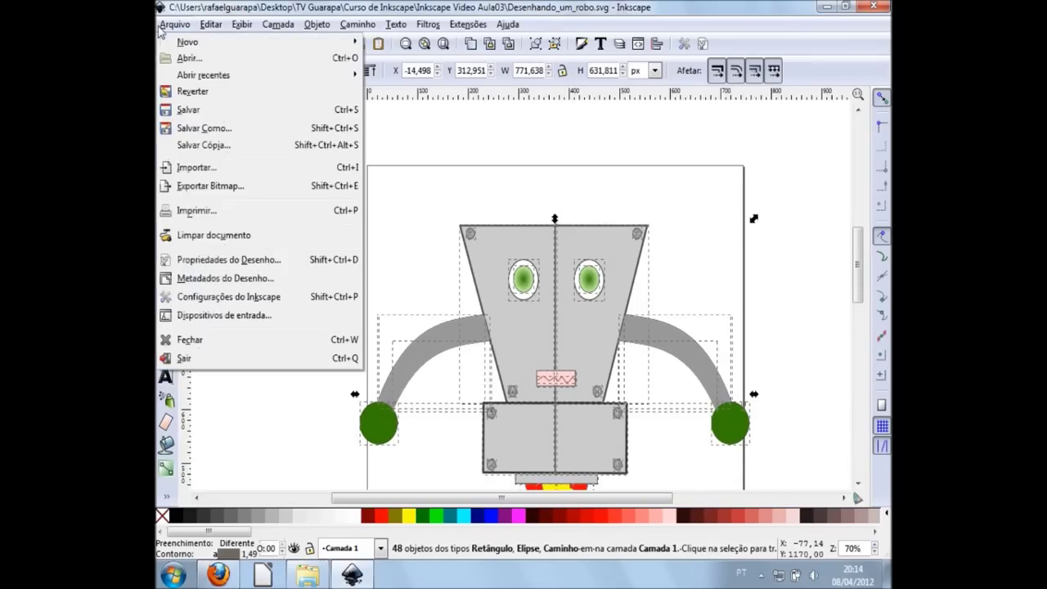
left_click(252, 188)
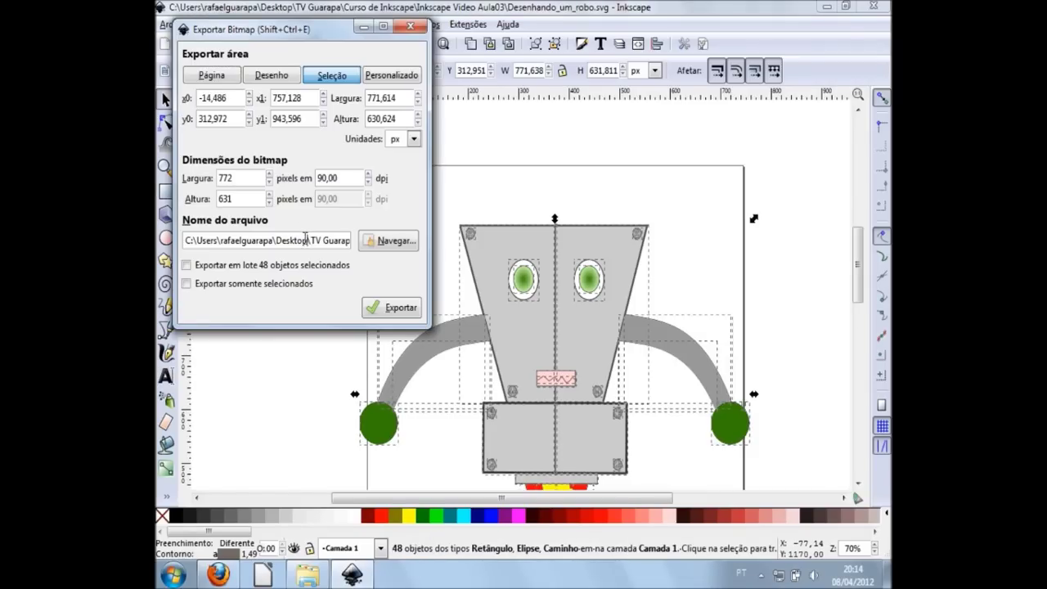
triple_click(280, 239)
left_click(292, 241)
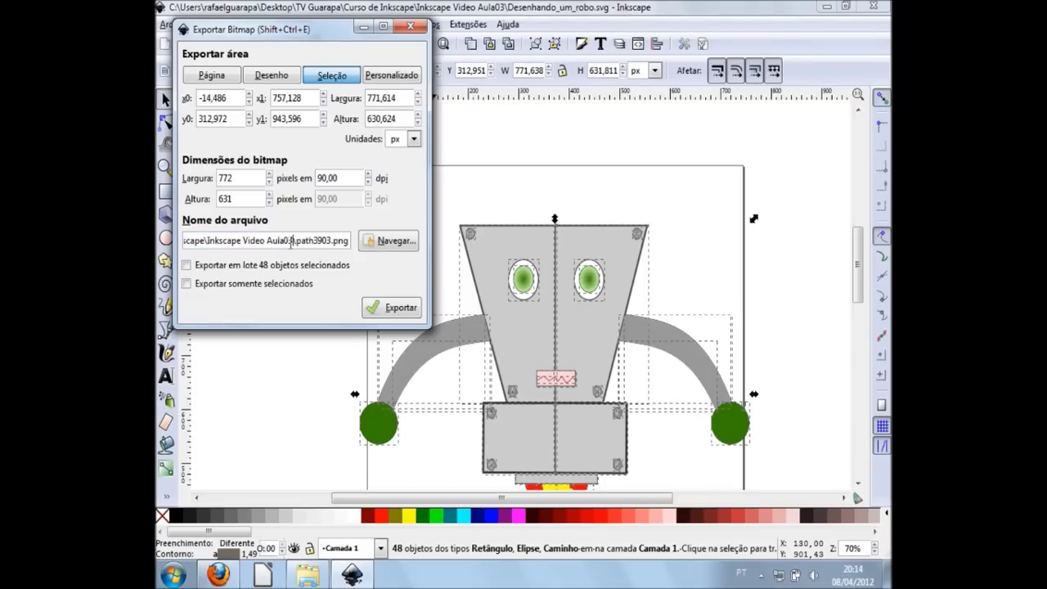
key("shift+Right")
key("shift+Right")
key("shift+Right")
key("shift+Right")
key("shift+Right")
key("shift+Right")
key("shift+Right")
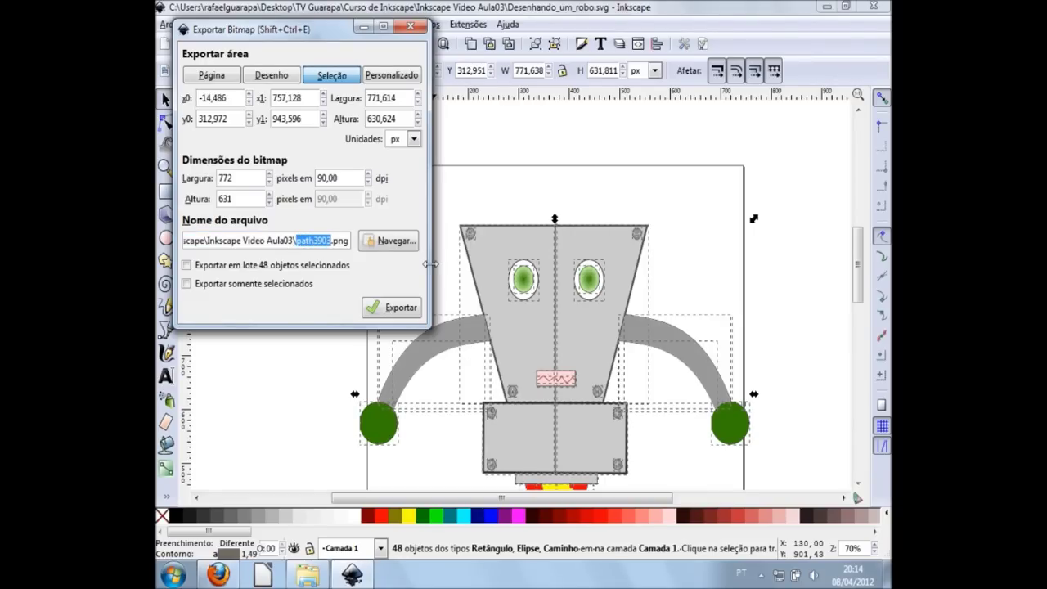
type("robo")
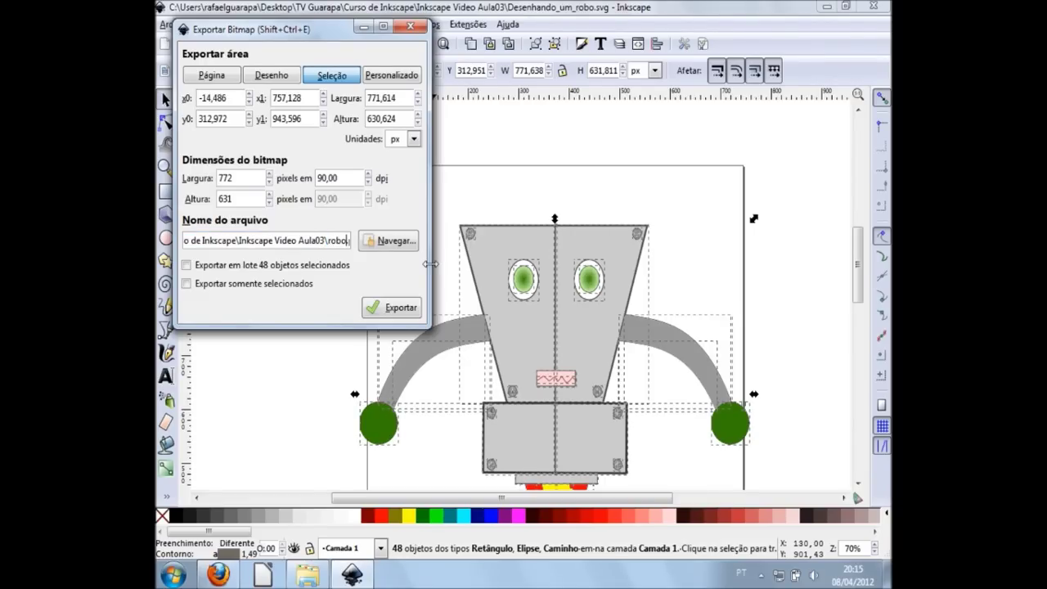
type("_simples.")
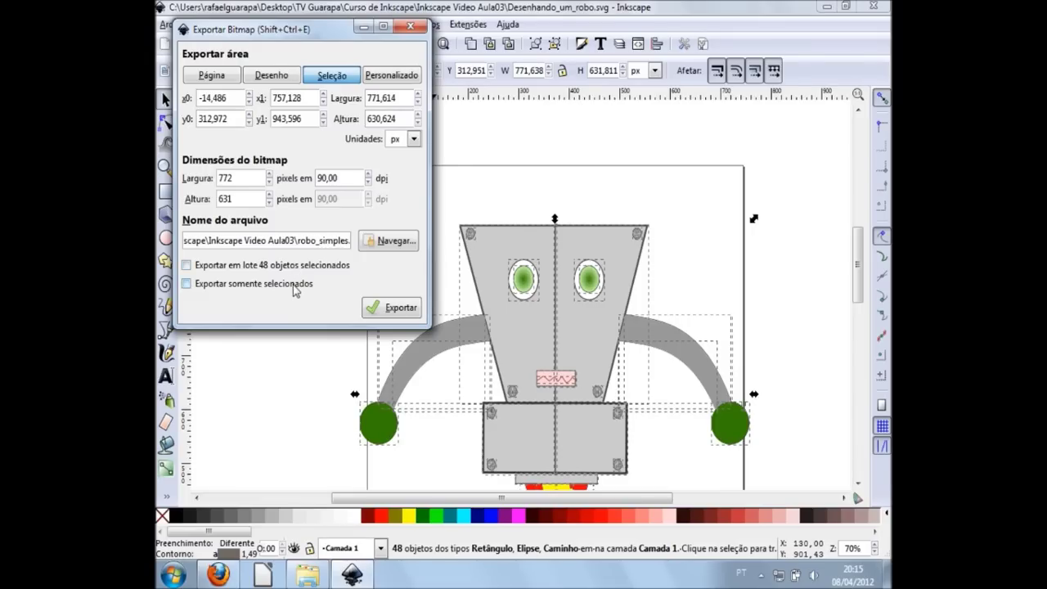
Export only the selected objects as a 772 × 631 px PNG and close the dialog
left_click(296, 286)
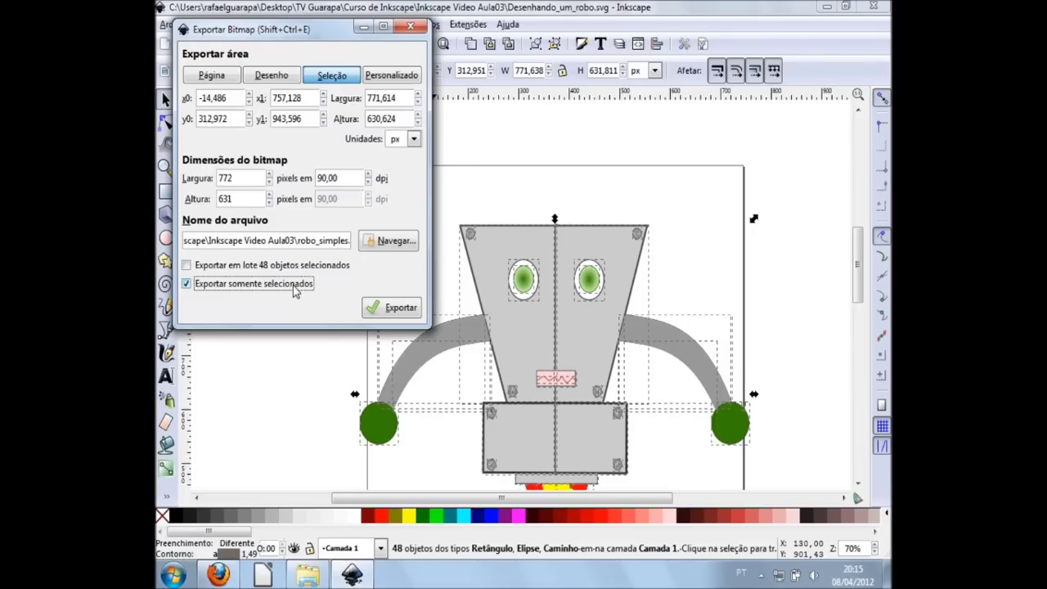
left_click(250, 286)
left_click(277, 284)
left_click(391, 308)
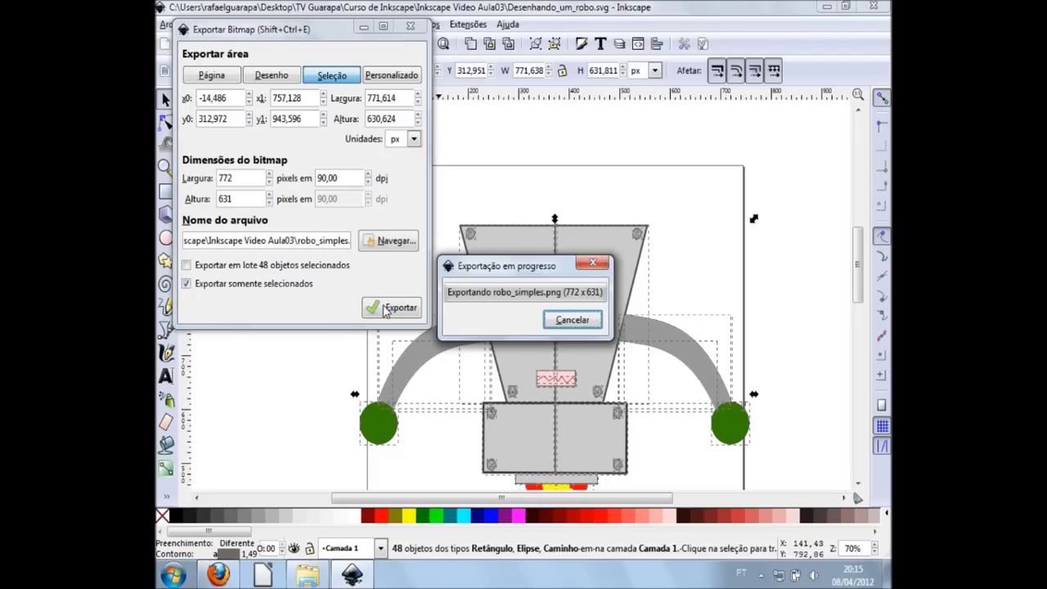
left_click(410, 26)
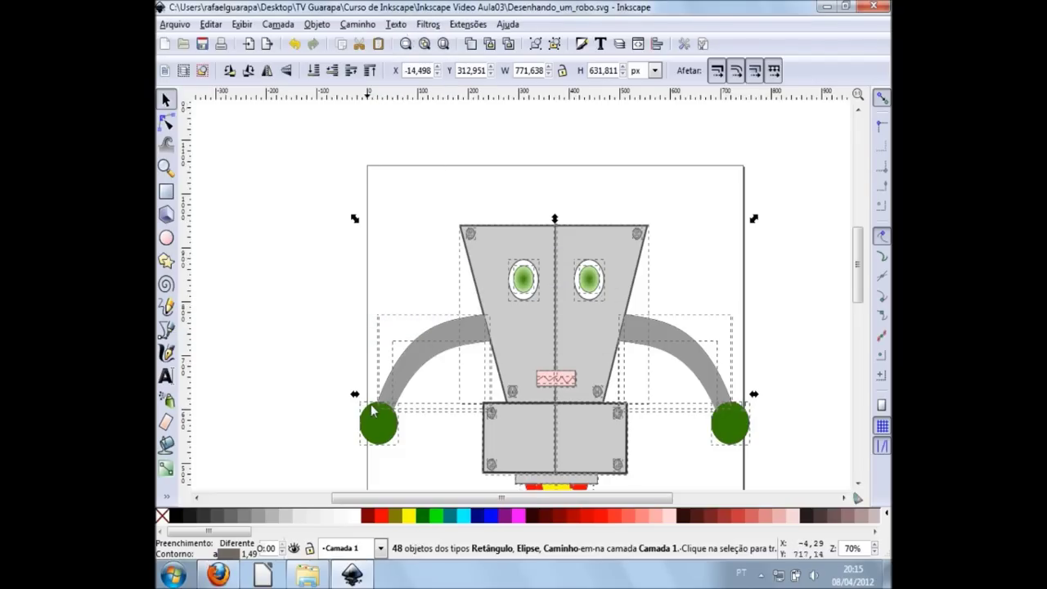
In the Inkscape Video Aula03 folder, view files as medium icons and open robo_simples.png
left_click(307, 575)
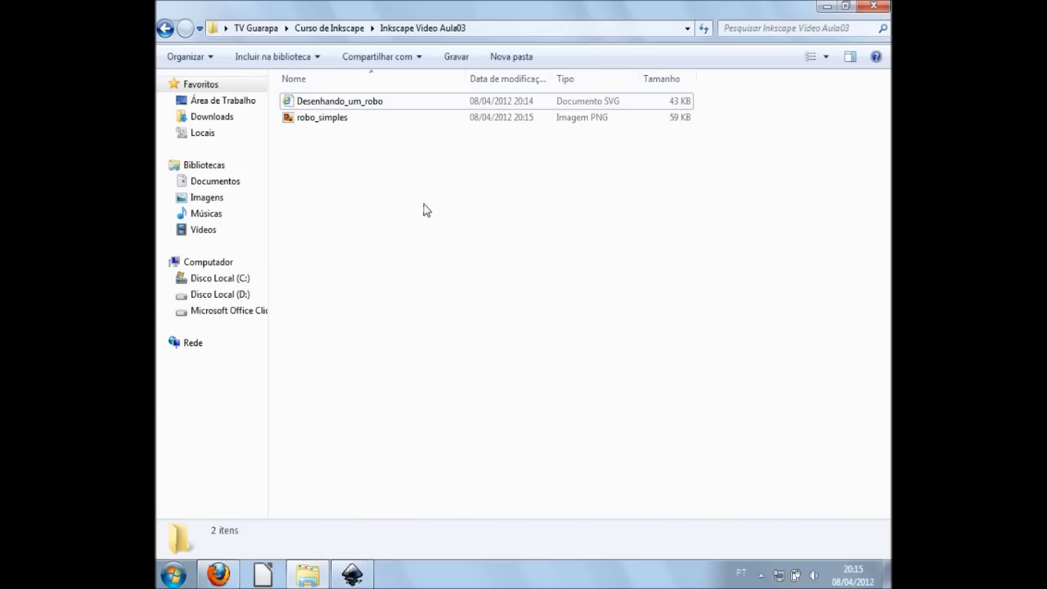
key("ctrl+shift+5")
key("ctrl+shift+3")
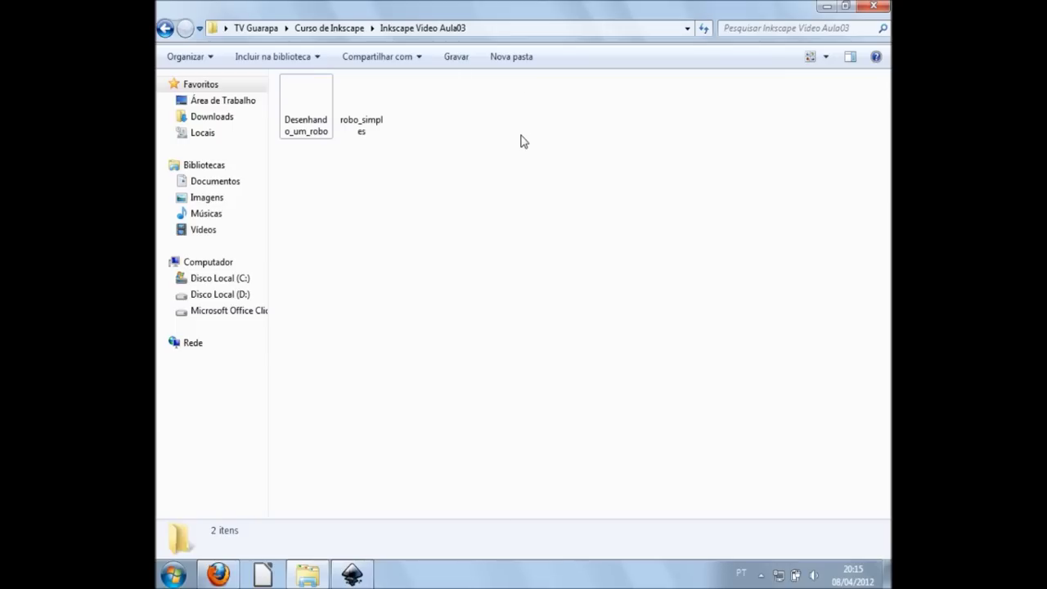
double_click(344, 111)
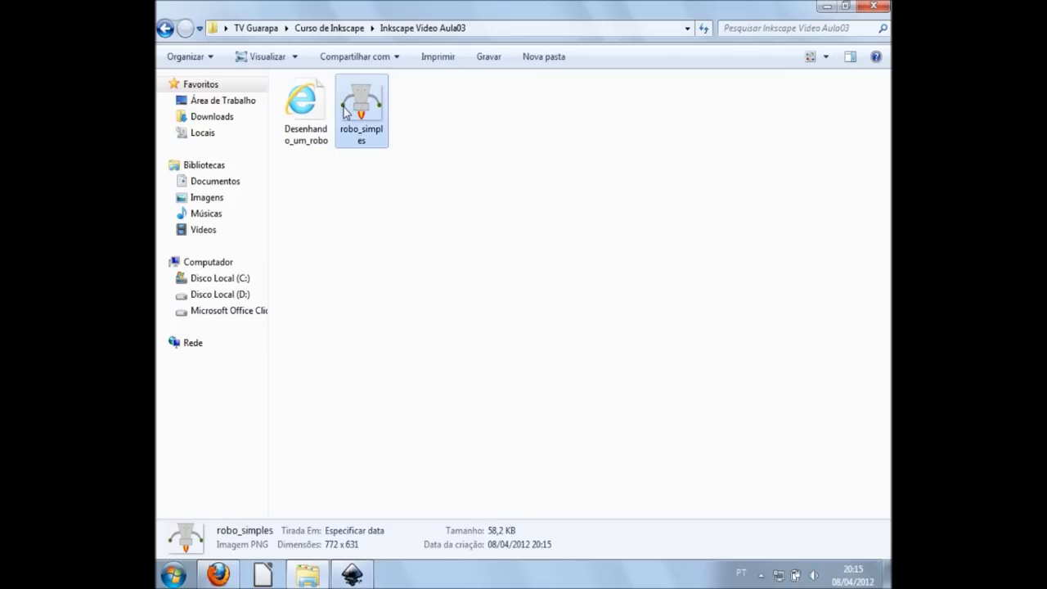